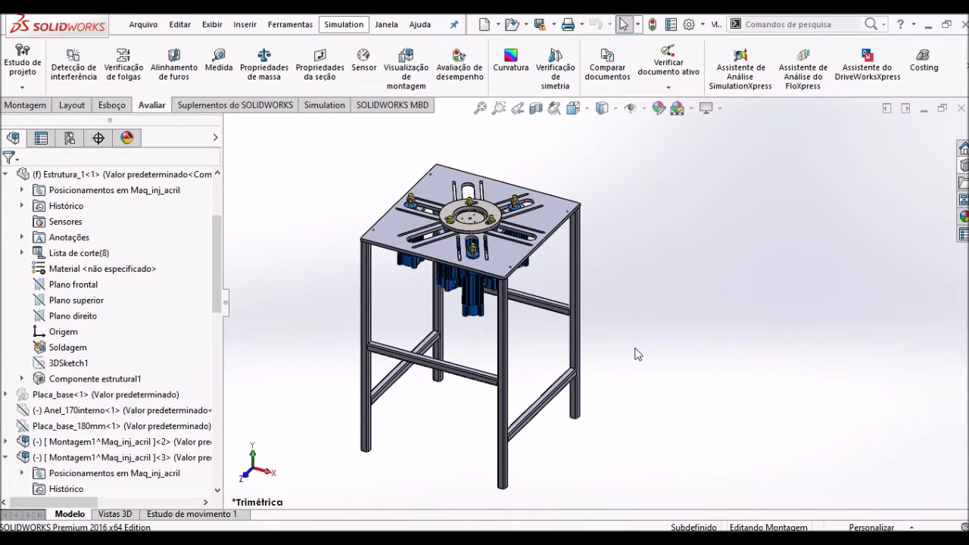
- Examine the table's tubular frame in the assembly, including one leg and its open tube end
scroll(616, 356, down, 3)
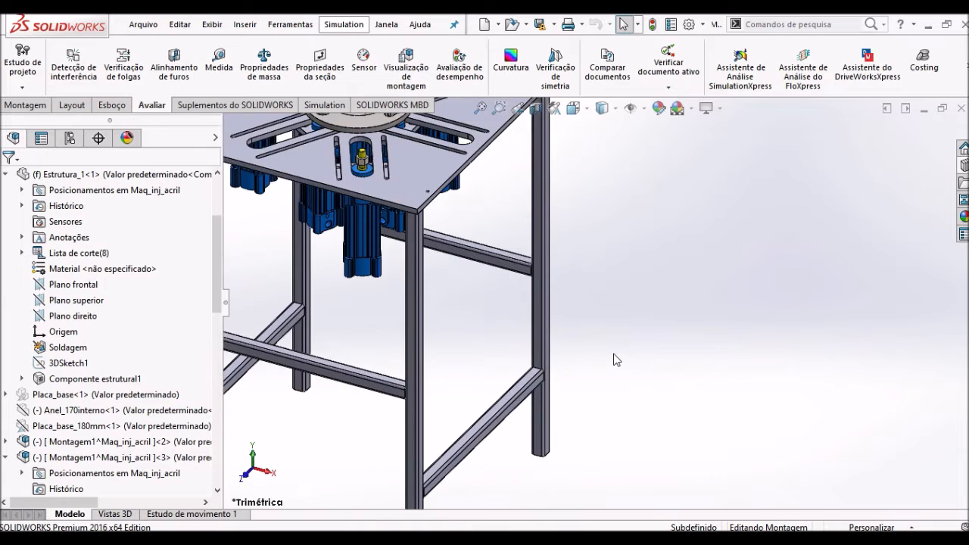
scroll(613, 353, up, 2)
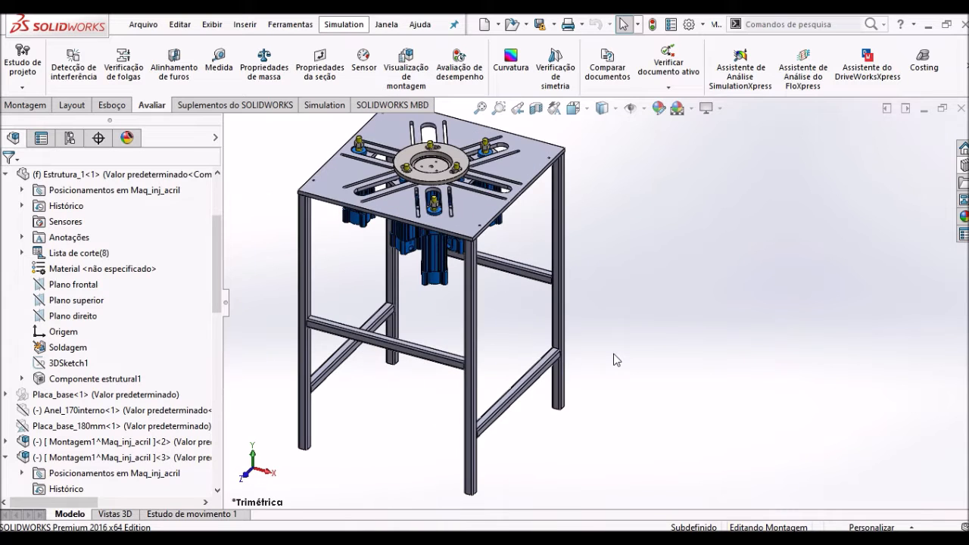
click(469, 419)
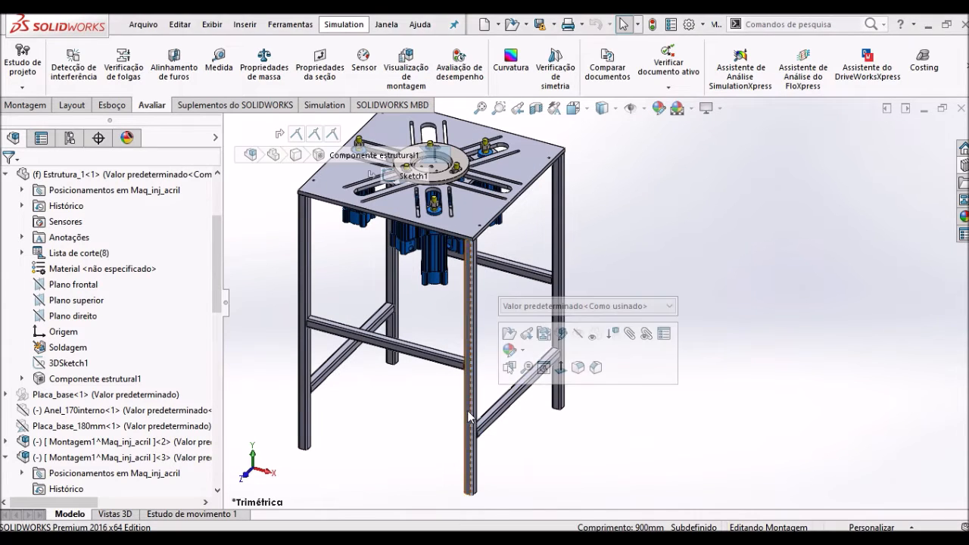
scroll(468, 413, down, 3)
scroll(467, 405, up, 5)
middle_drag(467, 404, 413, 301)
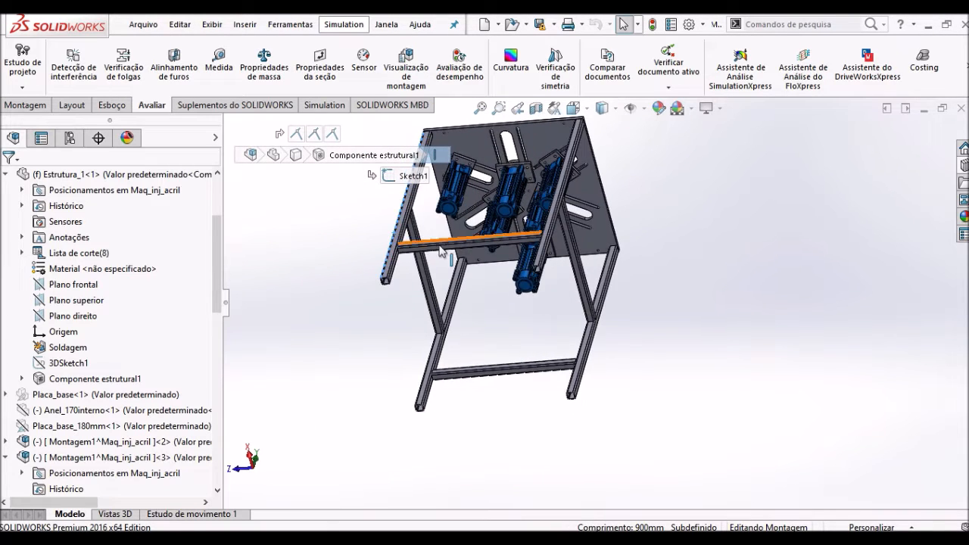
scroll(413, 301, down, 5)
scroll(436, 294, down, 4)
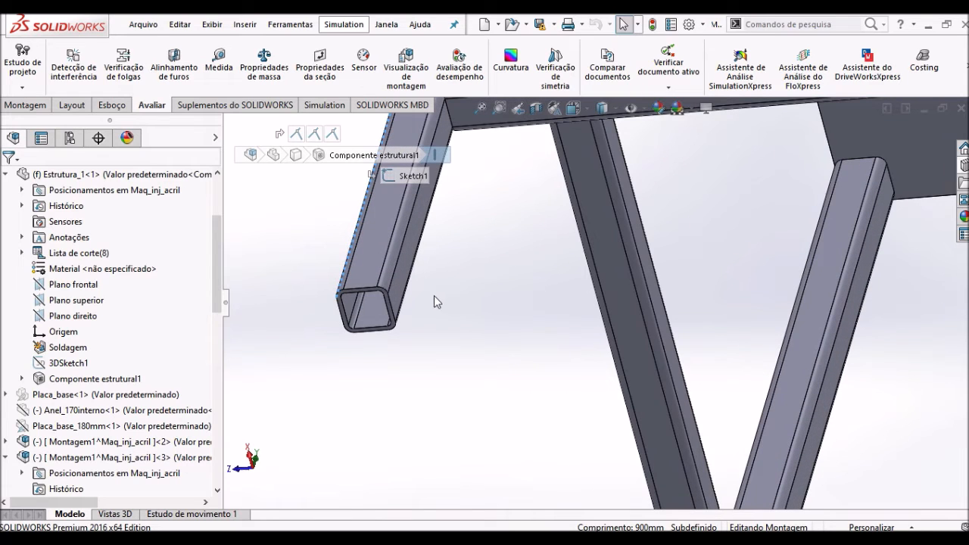
scroll(408, 305, up, 2)
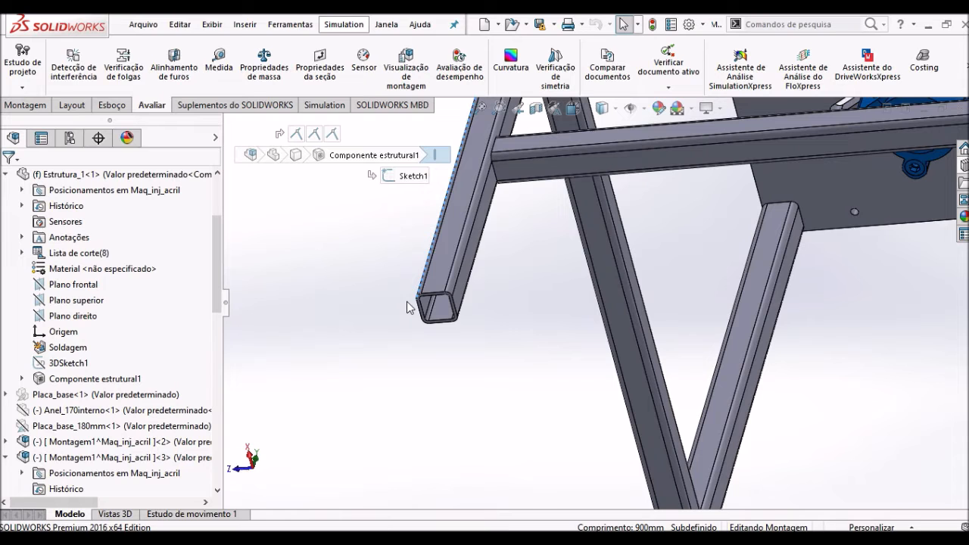
click(445, 286)
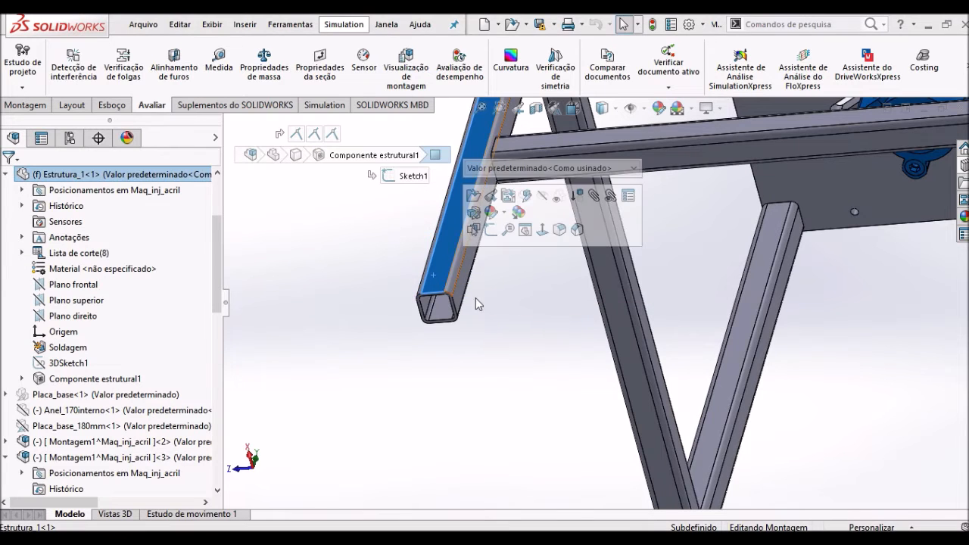
middle_drag(493, 320, 651, 380)
scroll(649, 362, up, 3)
scroll(603, 334, up, 2)
key(ctrl+7)
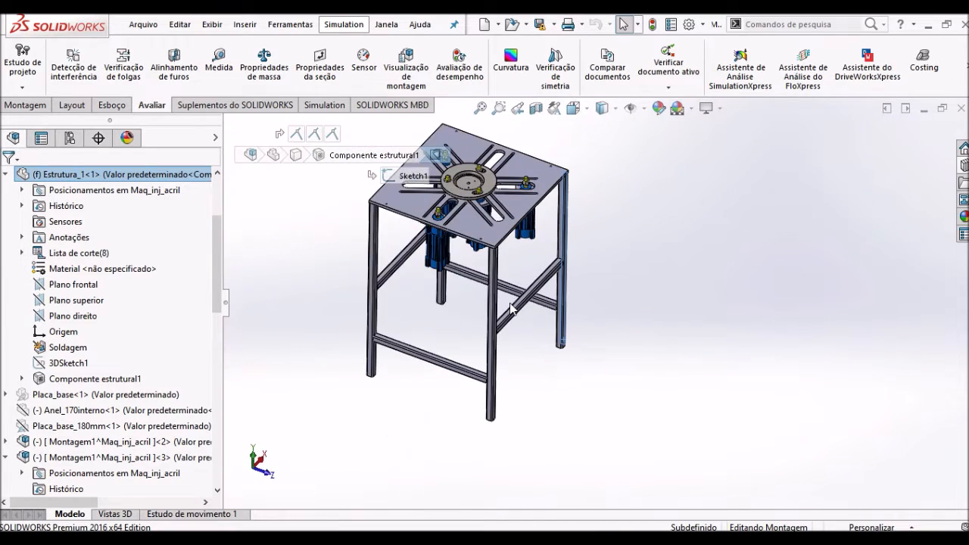
- Open the frame part Estrutura_1 on its own and examine how its legs and crossbars meet
scroll(525, 284, down, 3)
click(500, 323)
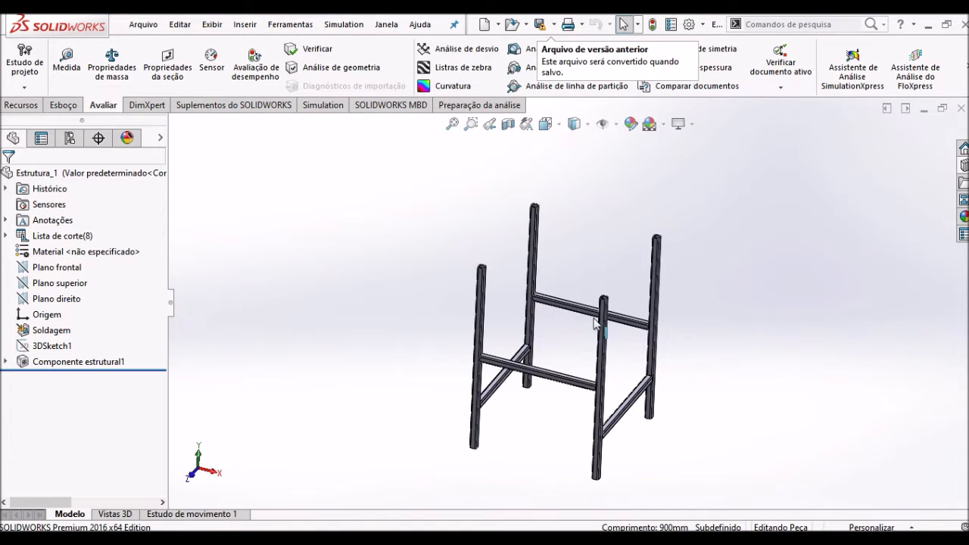
scroll(681, 395, down, 2)
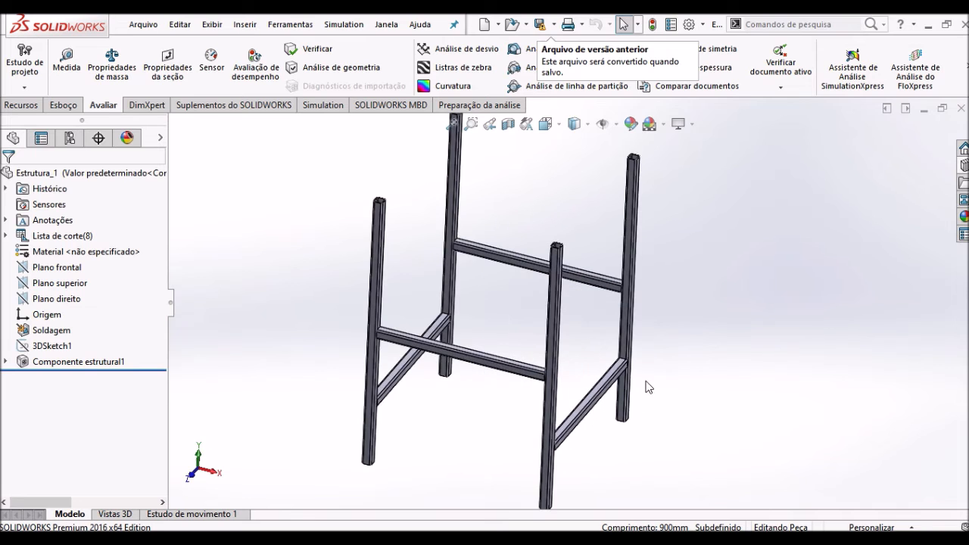
middle_drag(685, 329, 653, 373)
scroll(653, 374, down, 2)
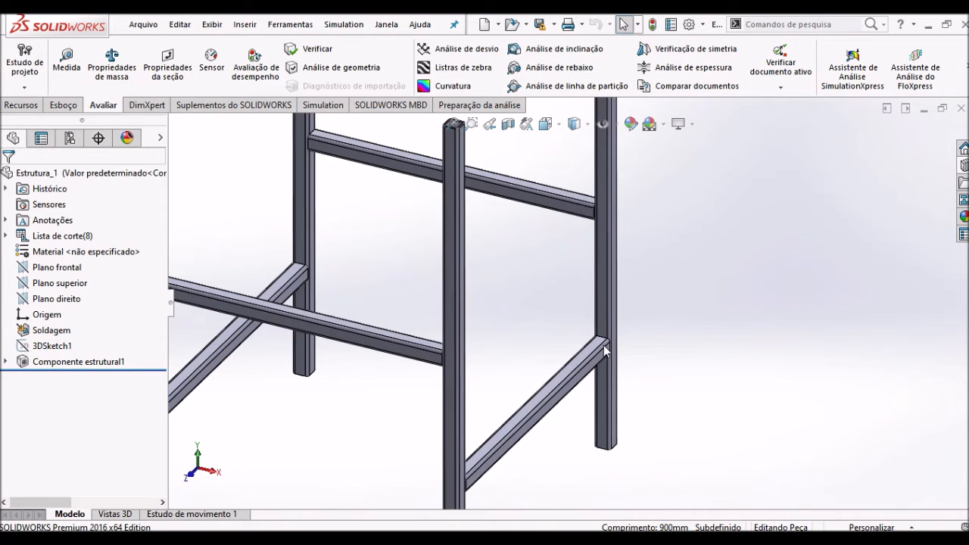
scroll(604, 349, down, 3)
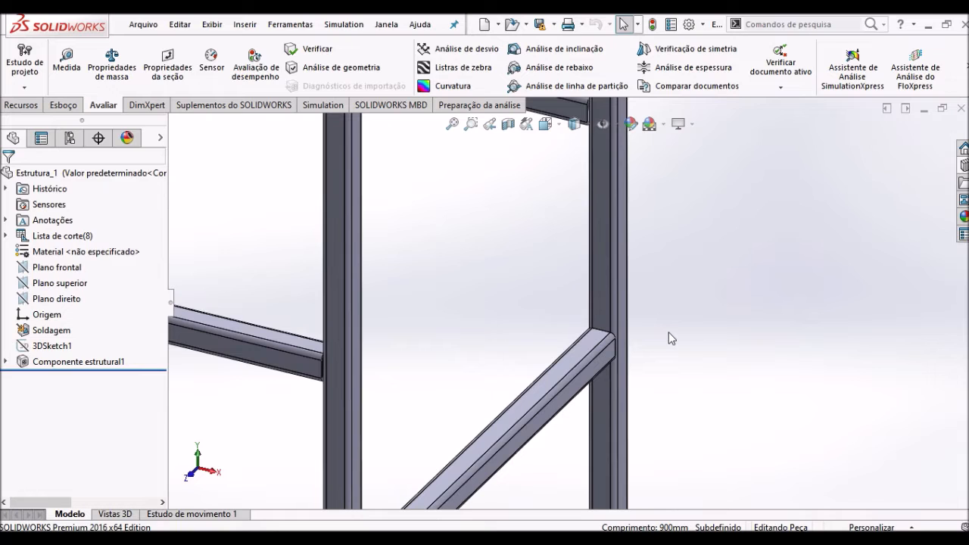
scroll(668, 333, up, 4)
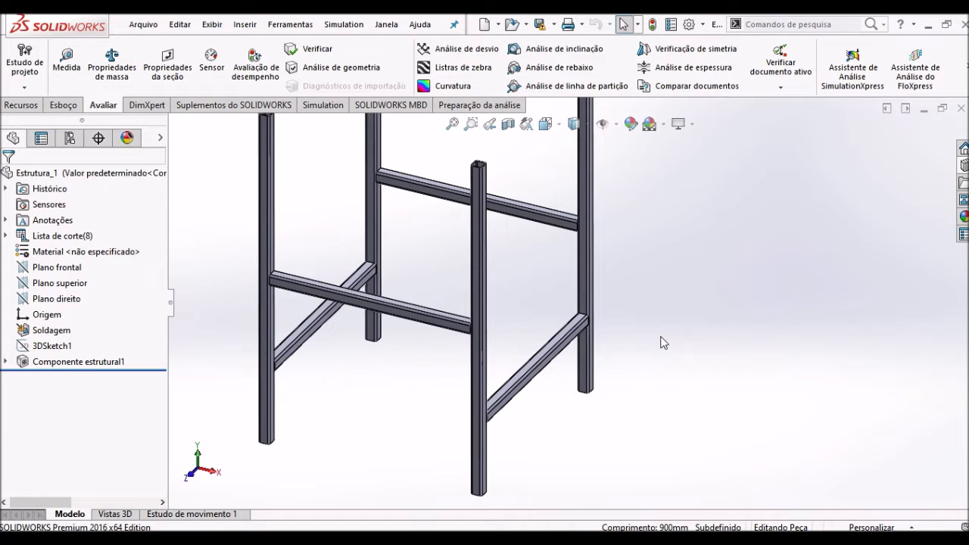
scroll(478, 244, down, 1)
scroll(478, 244, up, 1)
scroll(478, 243, up, 3)
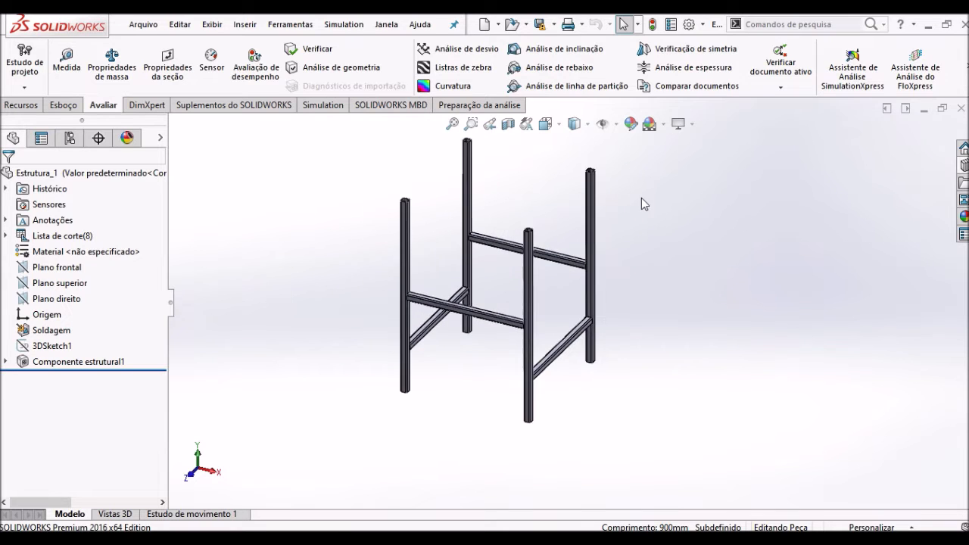
scroll(666, 227, down, 1)
scroll(635, 363, down, 1)
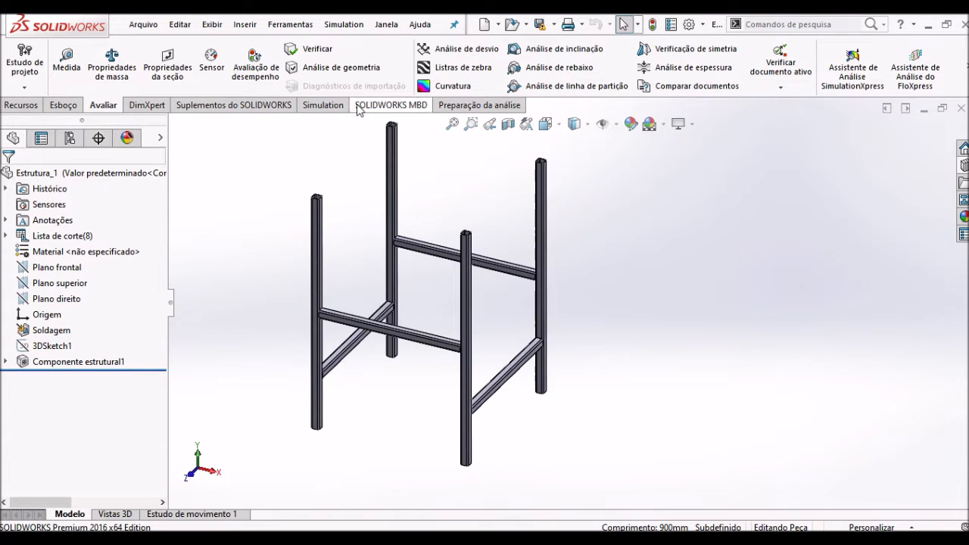
- Create a new part document and start a 3D sketch in it
click(144, 24)
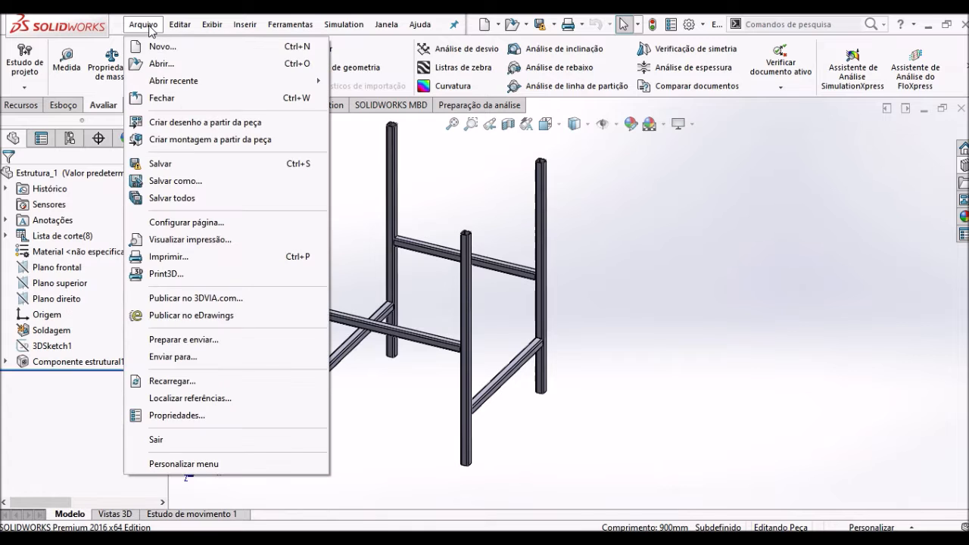
click(162, 47)
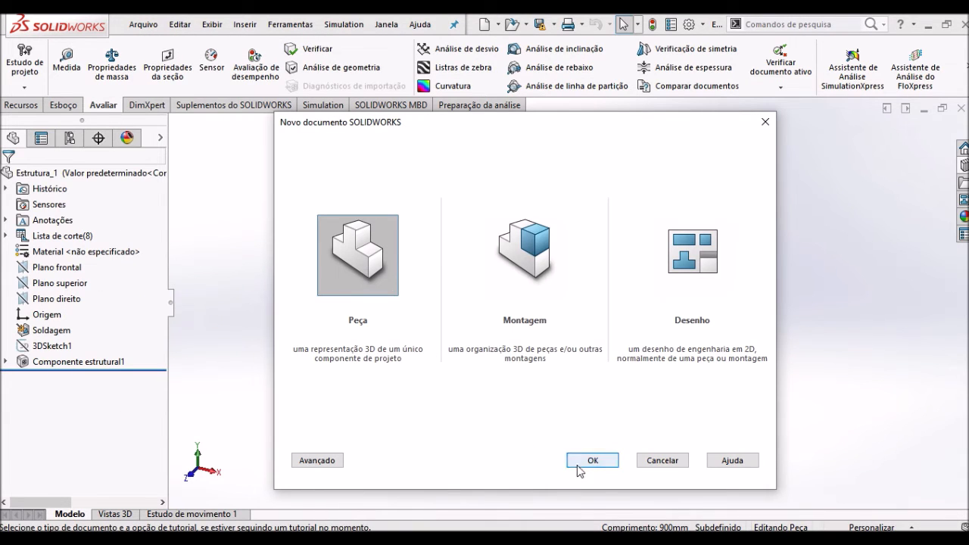
click(583, 461)
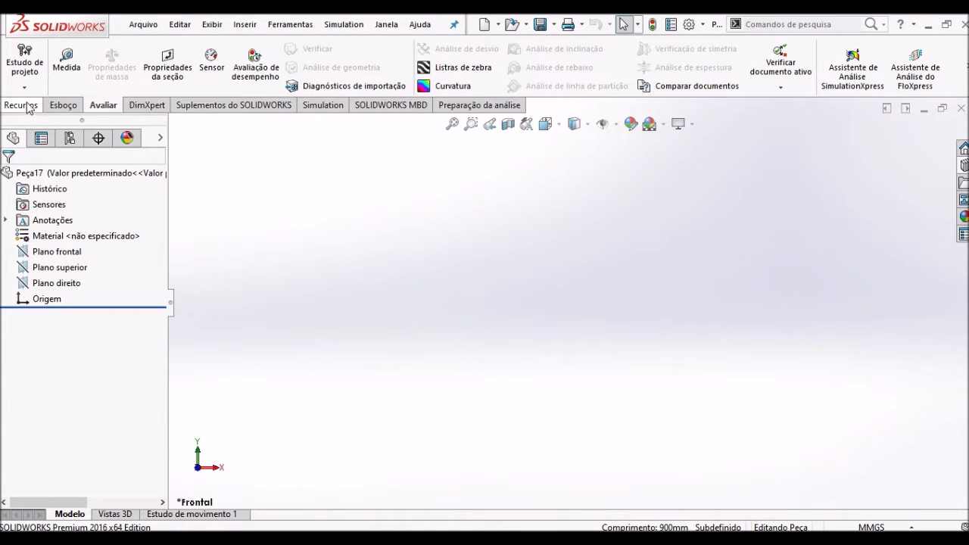
click(60, 108)
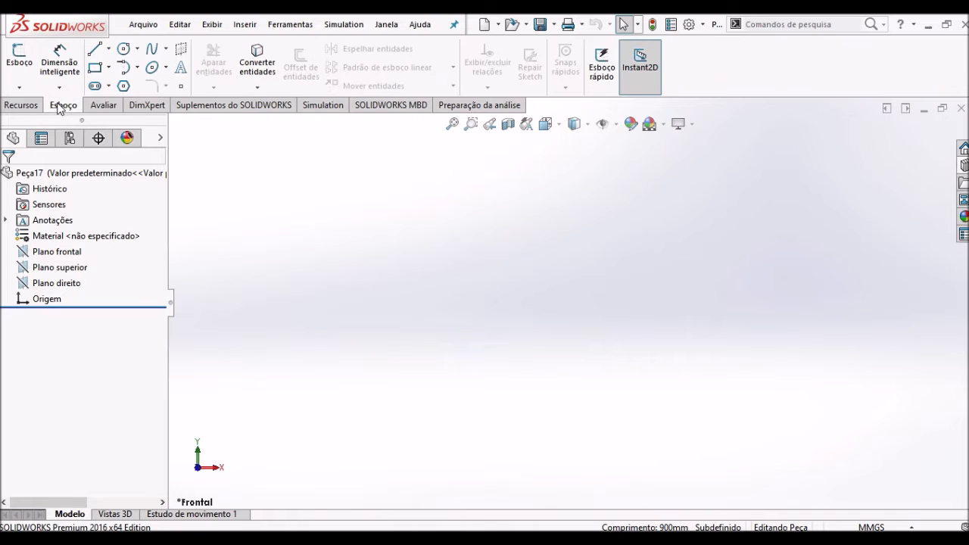
click(19, 89)
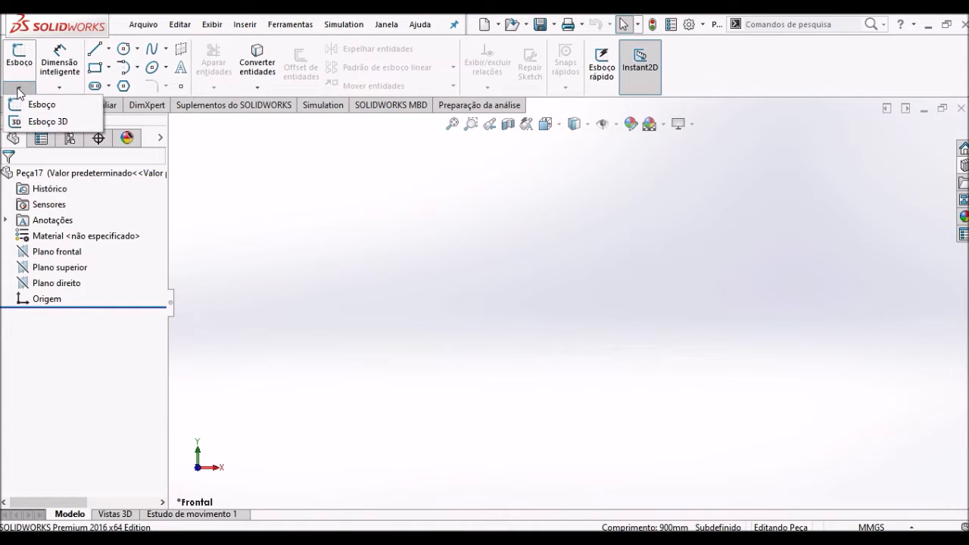
click(52, 124)
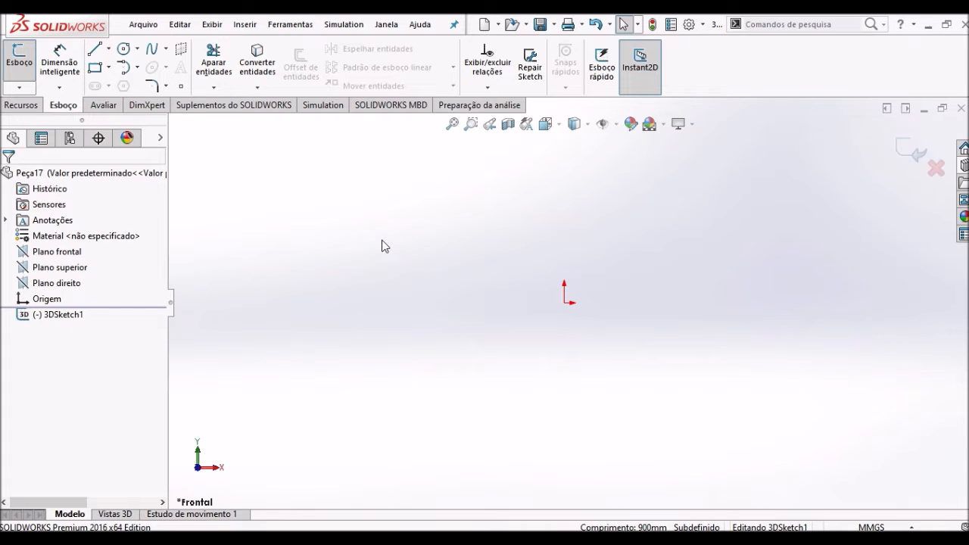
- Draw a vertical line about 26 mm long up from the origin in the XY plane of the 3D sketch
click(94, 49)
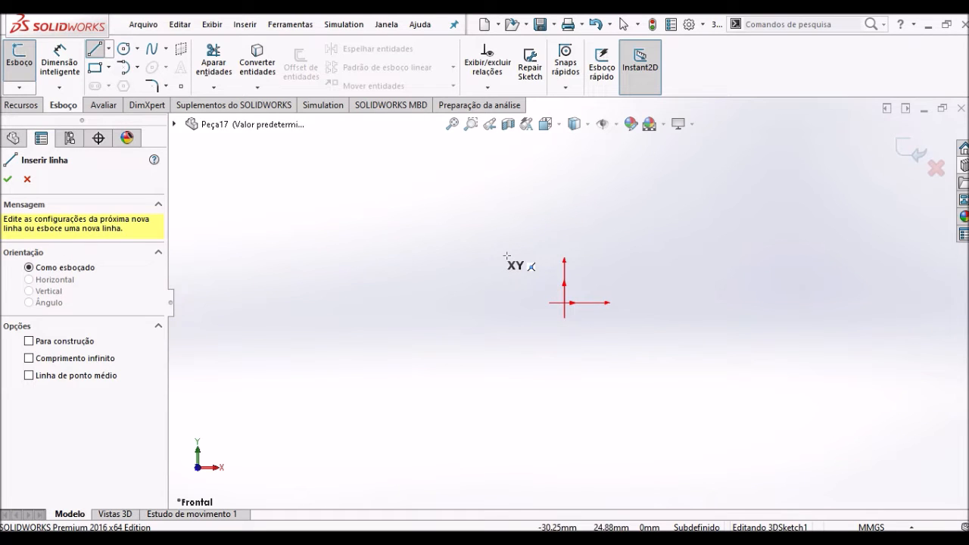
mouse_move(519, 279)
middle_down()
mouse_move(493, 292)
mouse_move(492, 347)
middle_up()
key(Tab)
key(Tab)
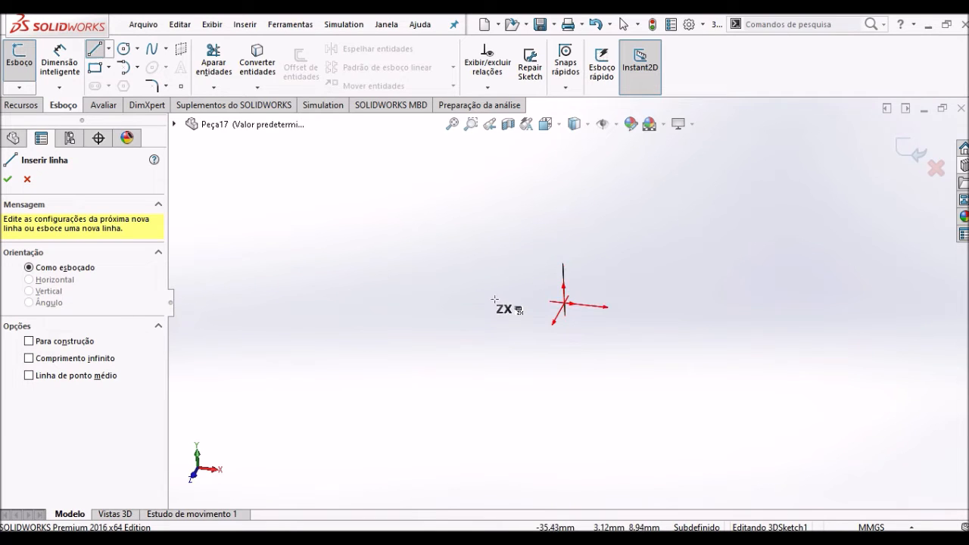
key(Tab)
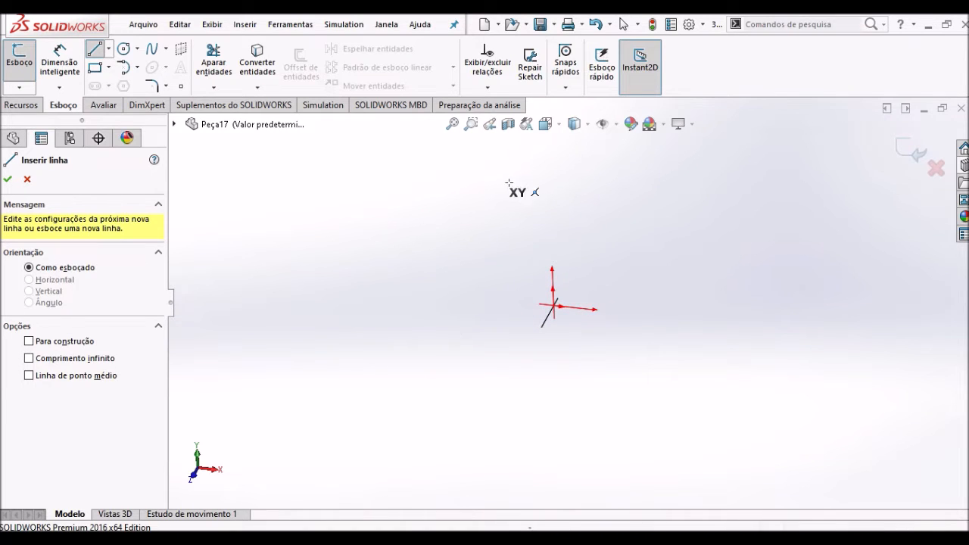
scroll(646, 296, down, 5)
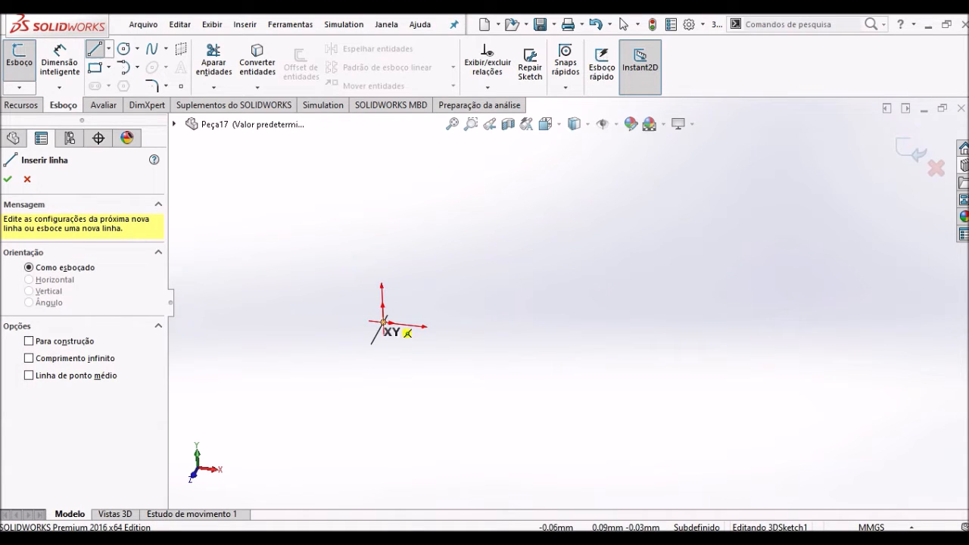
click(383, 321)
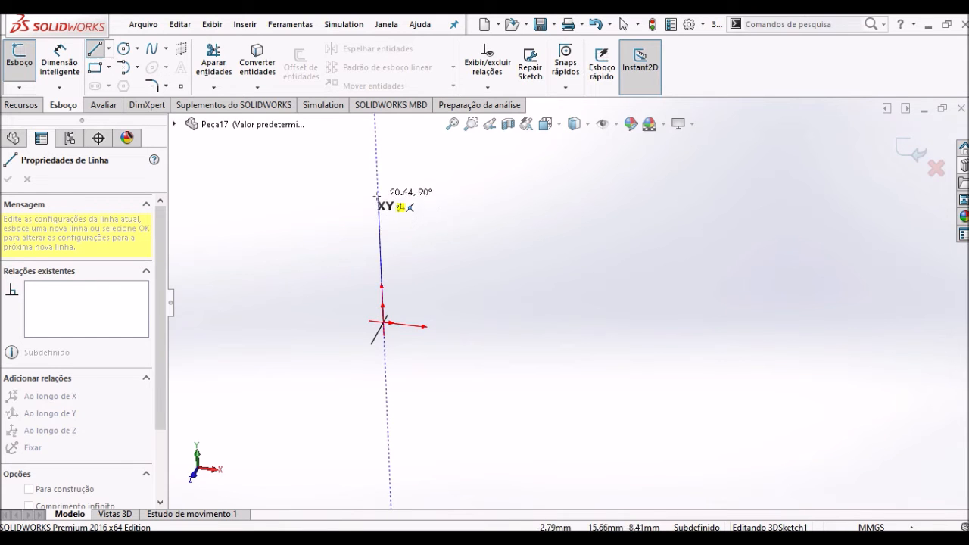
click(374, 163)
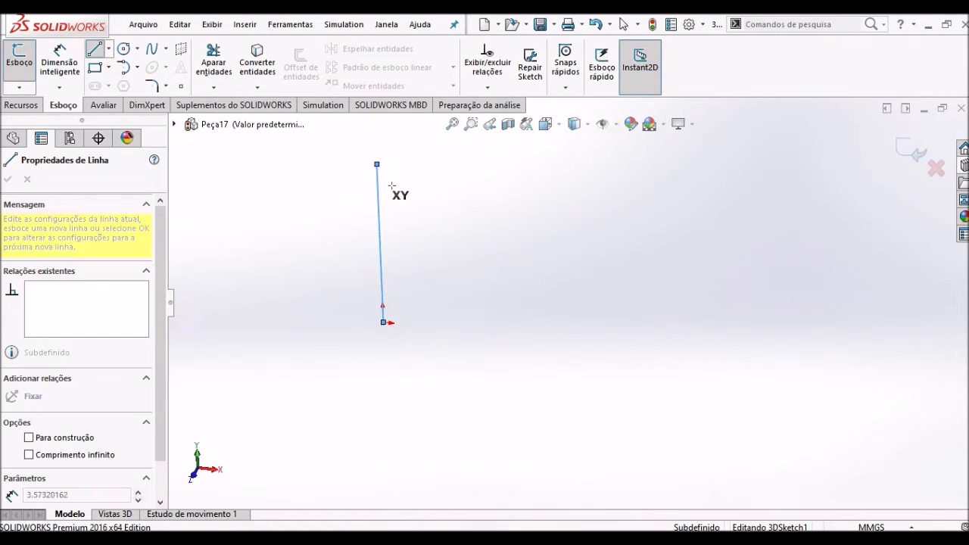
key(Escape)
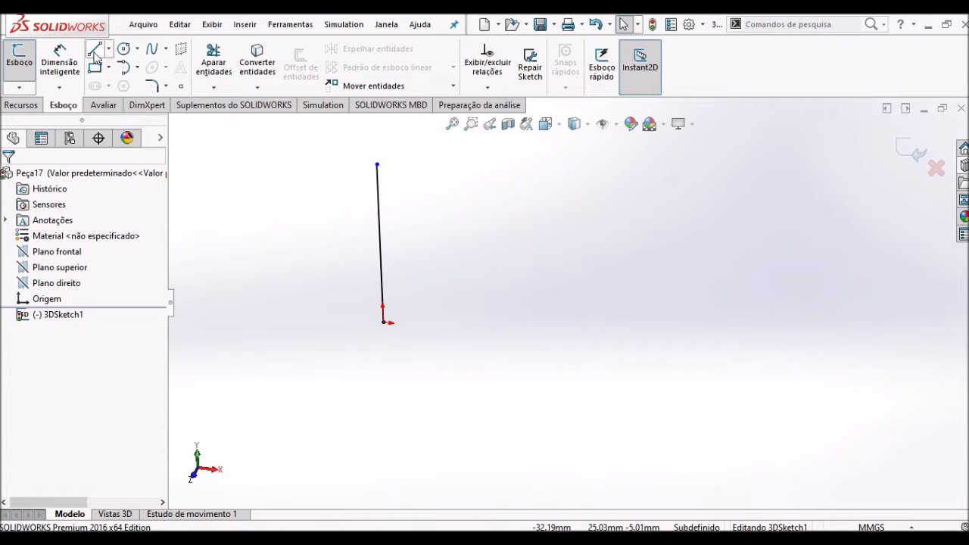
- Draw a horizontal line about 26 mm long along X from the vertical line's midpoint
click(94, 50)
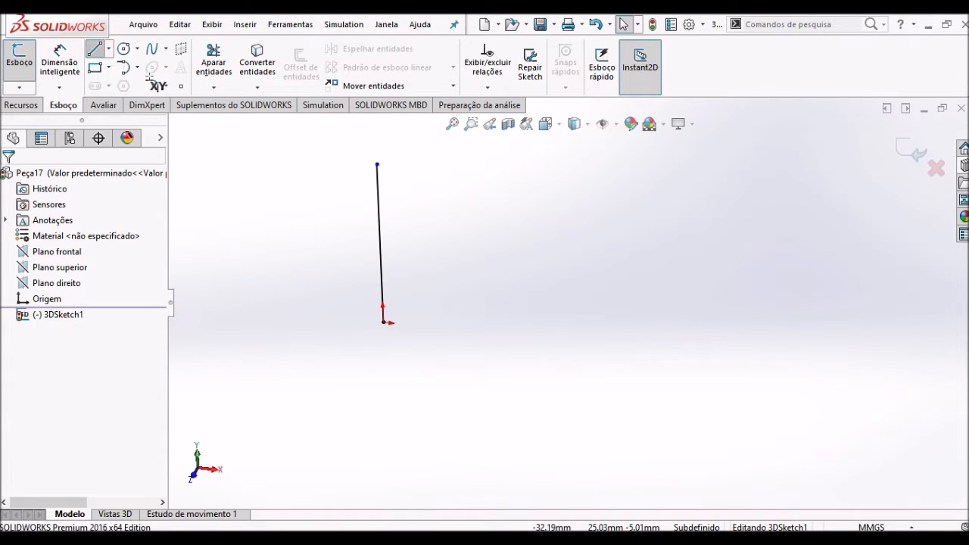
click(379, 243)
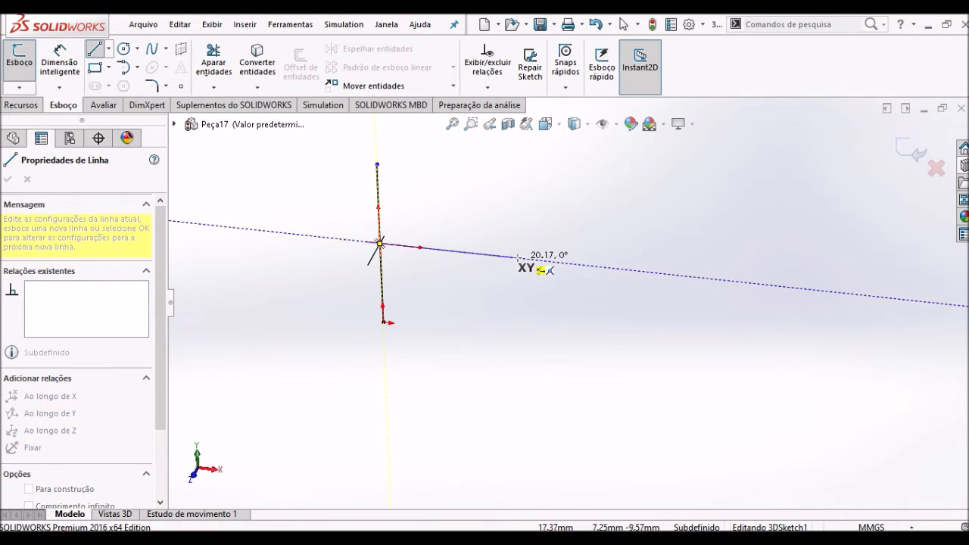
double_click(556, 261)
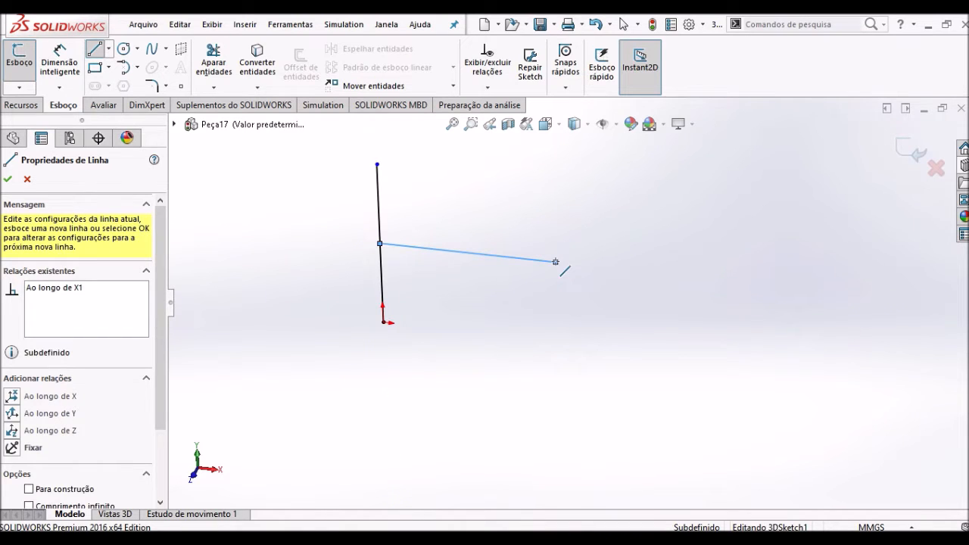
key(Escape)
- Draw a second vertical line about 26 mm long in the XY plane, crossing the horizontal line near its free end
click(94, 49)
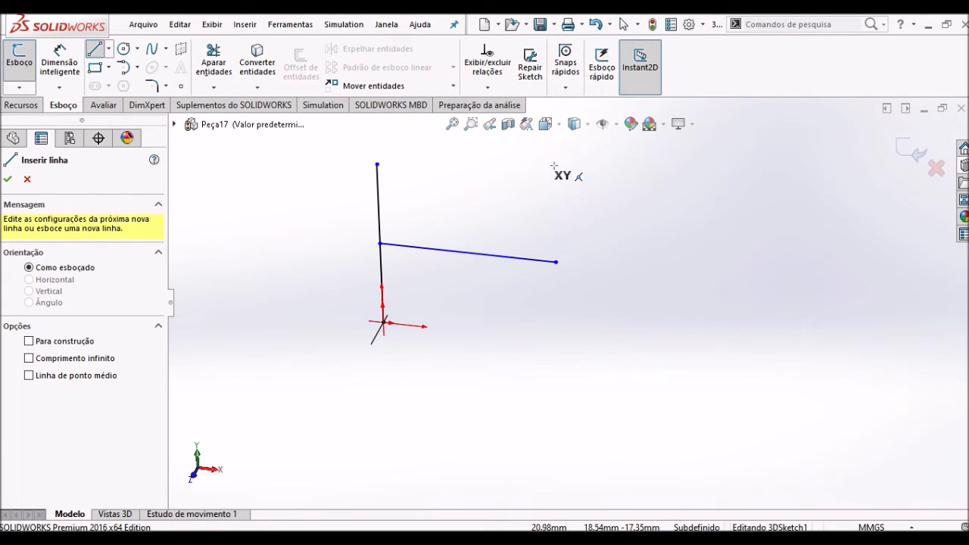
key(Escape)
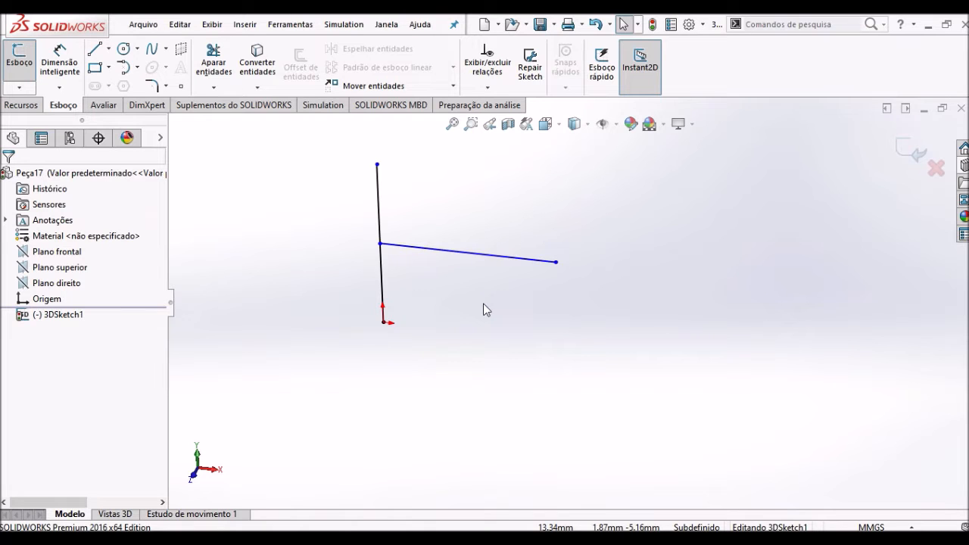
key(l)
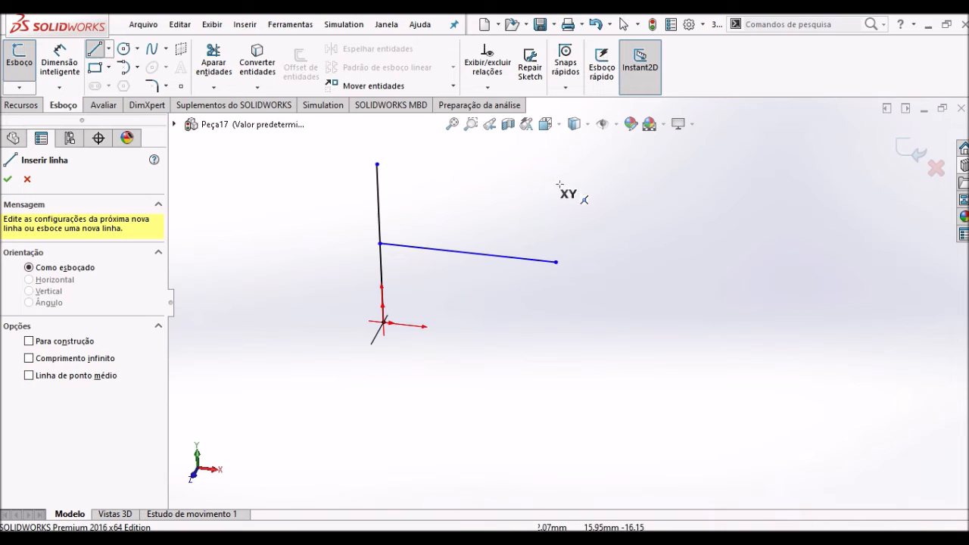
click(626, 203)
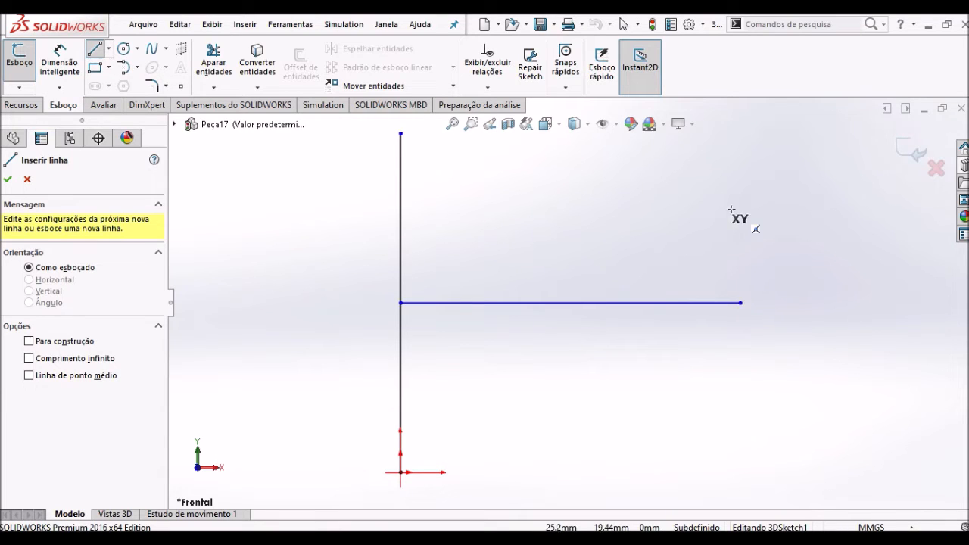
click(736, 134)
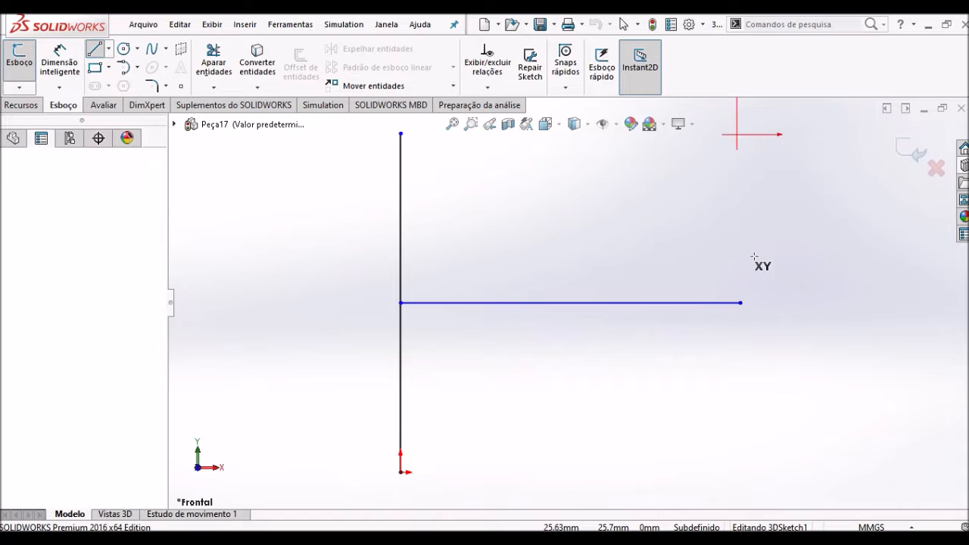
click(736, 471)
key(Escape)
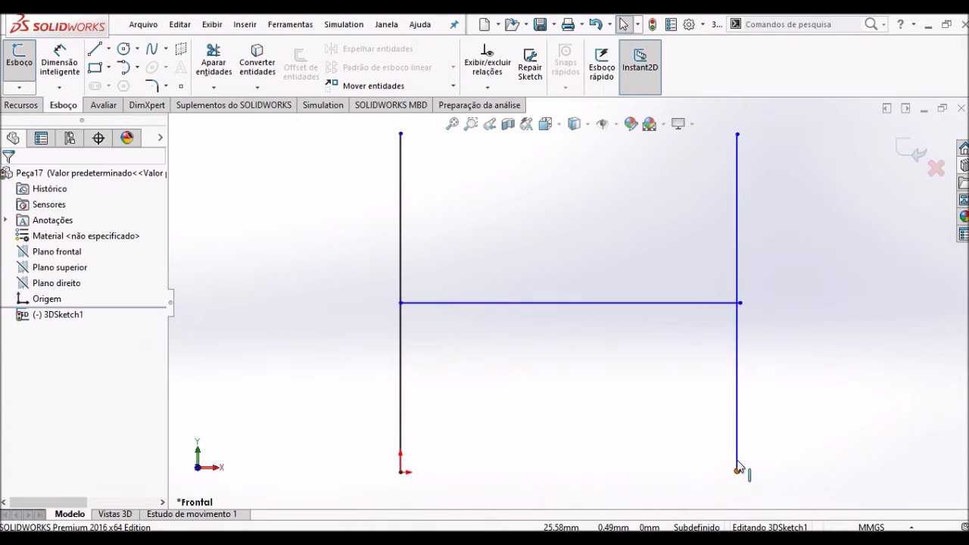
scroll(737, 299, down, 3)
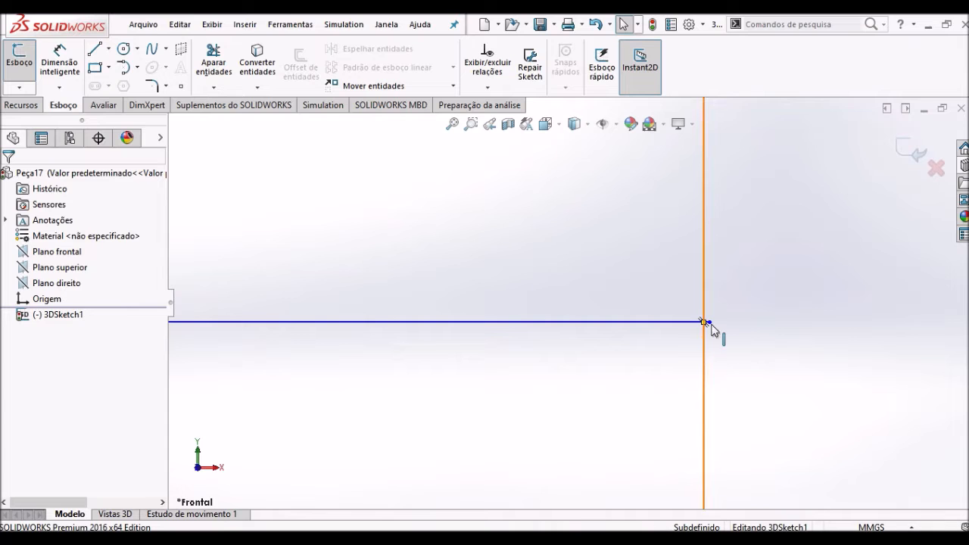
click(704, 327)
ctrl+click(709, 323)
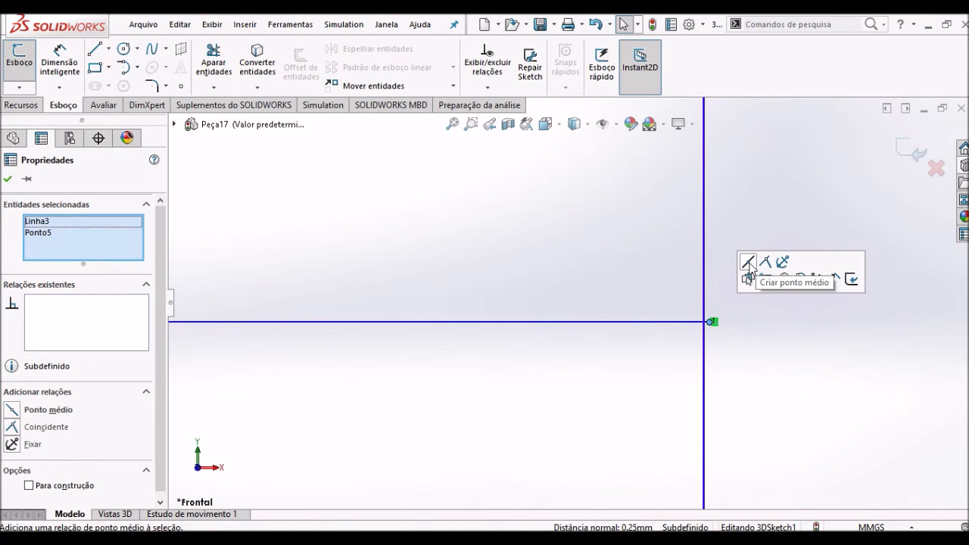
click(689, 305)
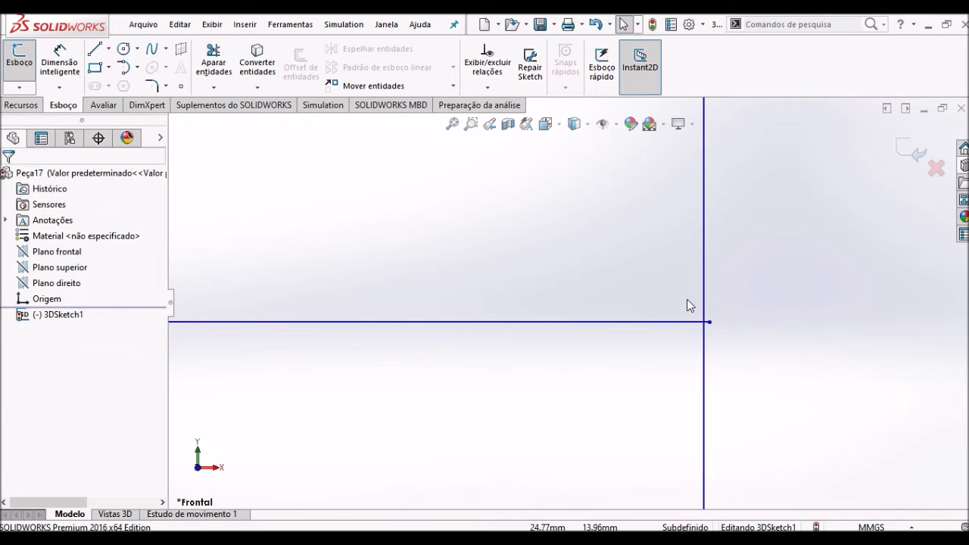
- Add a midpoint relation between the horizontal line's free endpoint and the second vertical line
click(704, 301)
scroll(704, 323, down, 3)
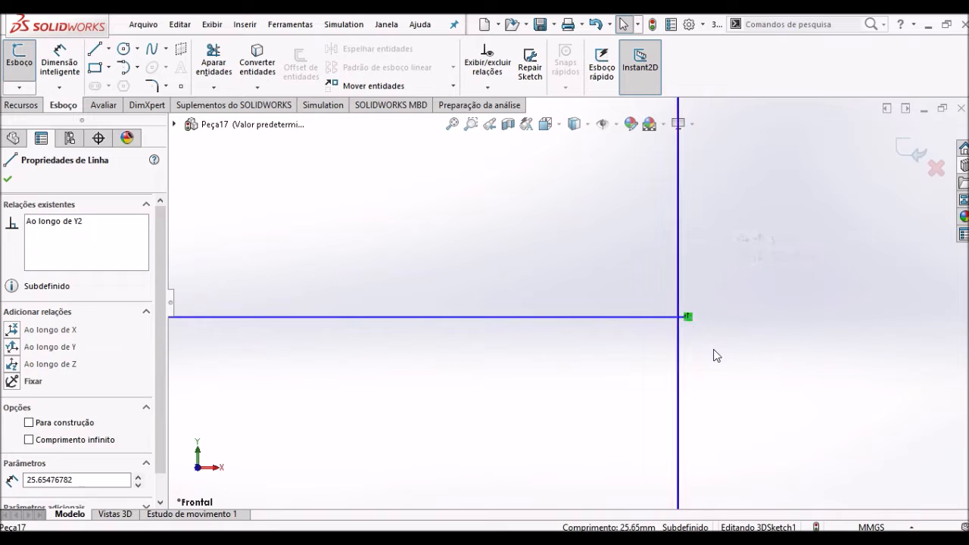
click(694, 333)
click(686, 317)
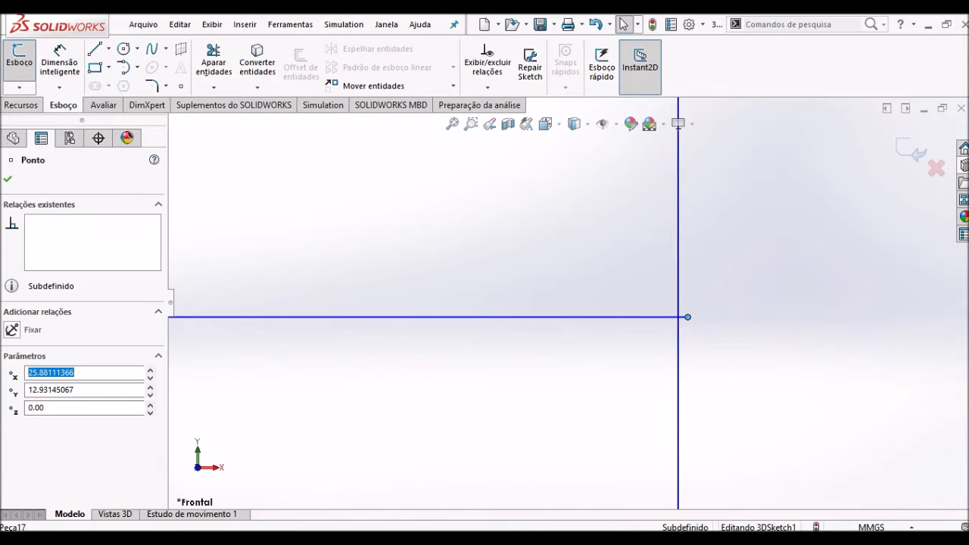
ctrl+click(677, 277)
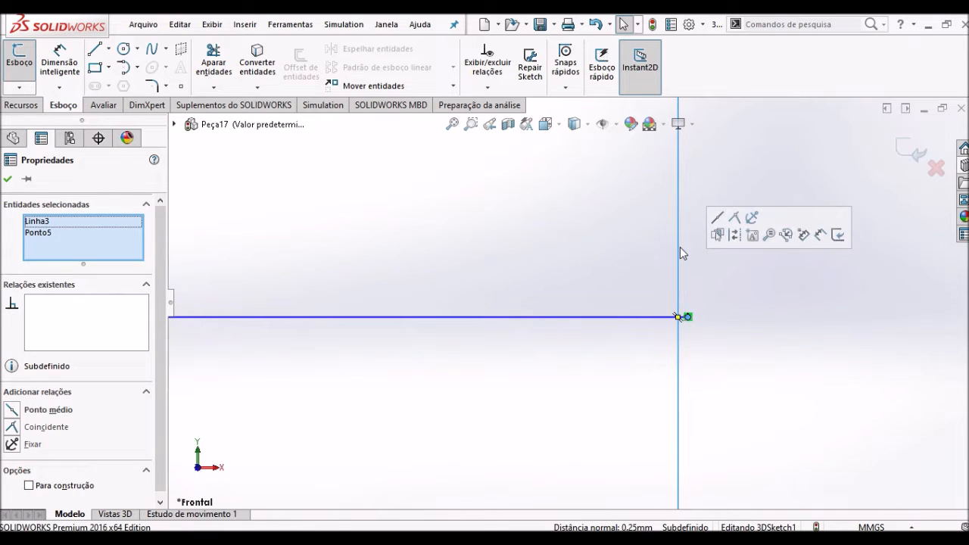
click(718, 219)
key(f)
click(693, 334)
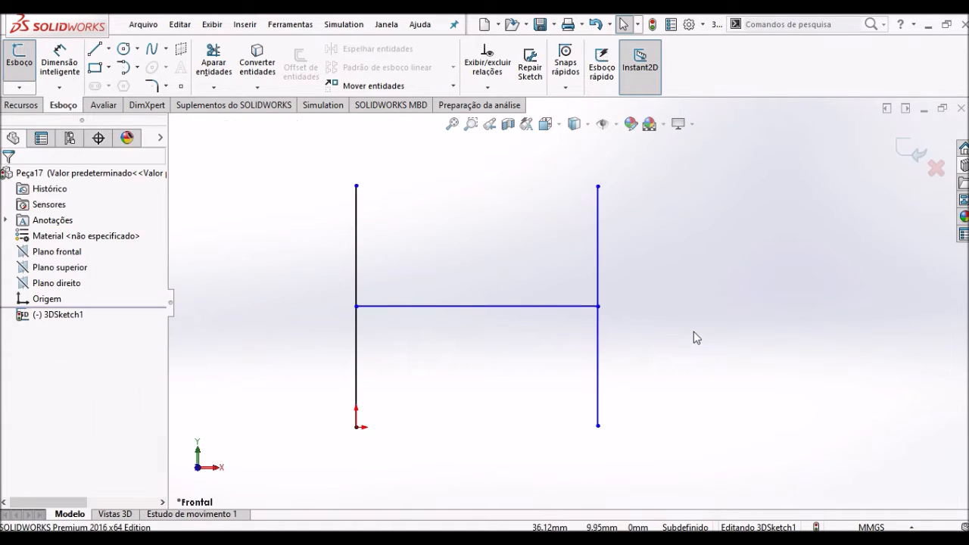
- Make the two vertical lines equal in length
click(599, 218)
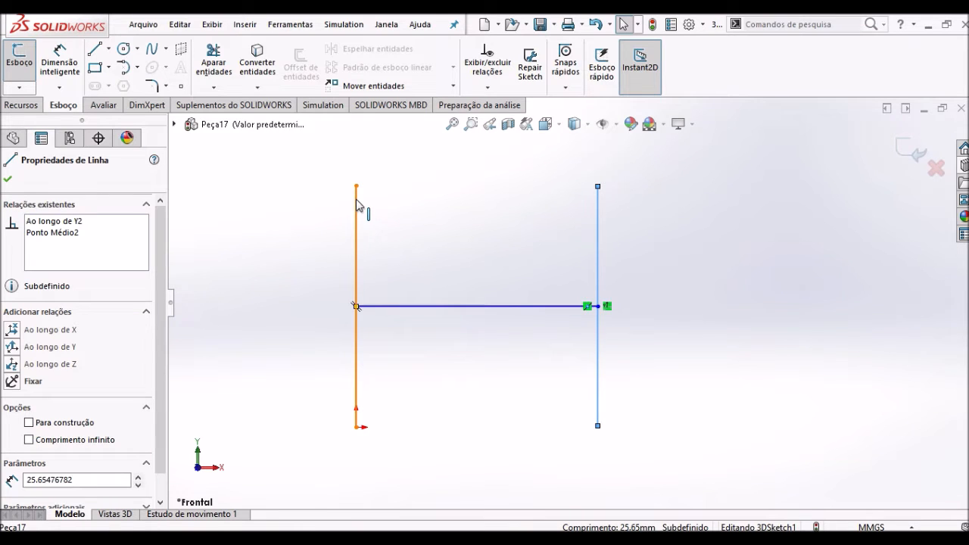
ctrl+click(356, 199)
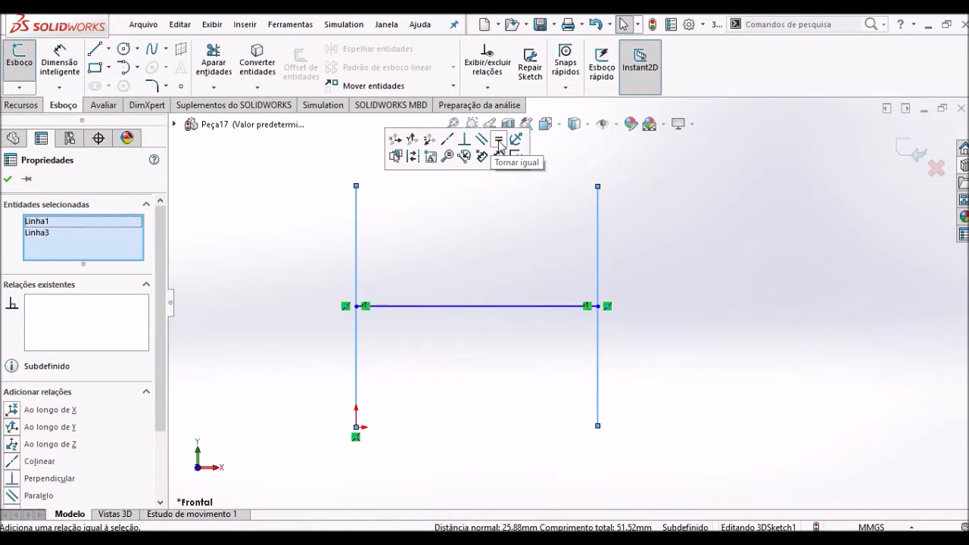
click(499, 142)
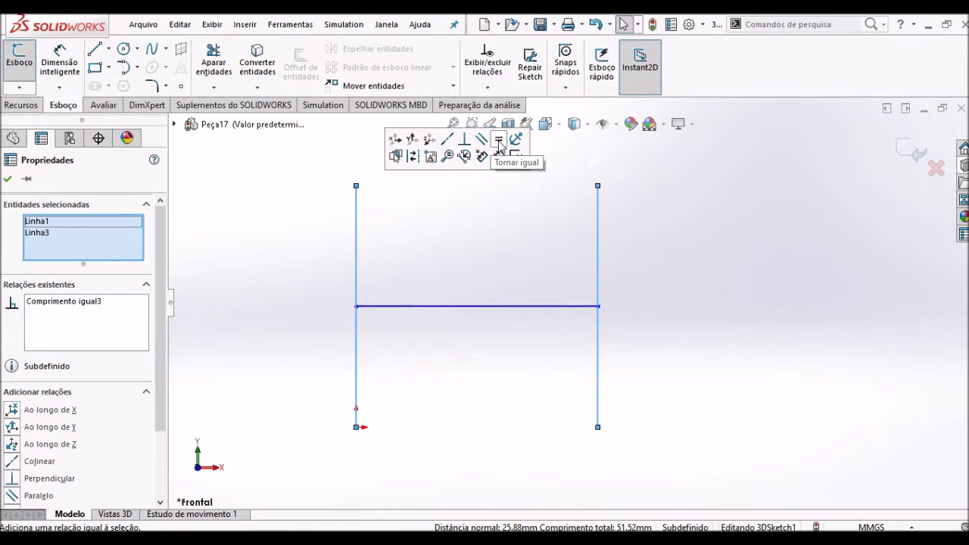
click(540, 259)
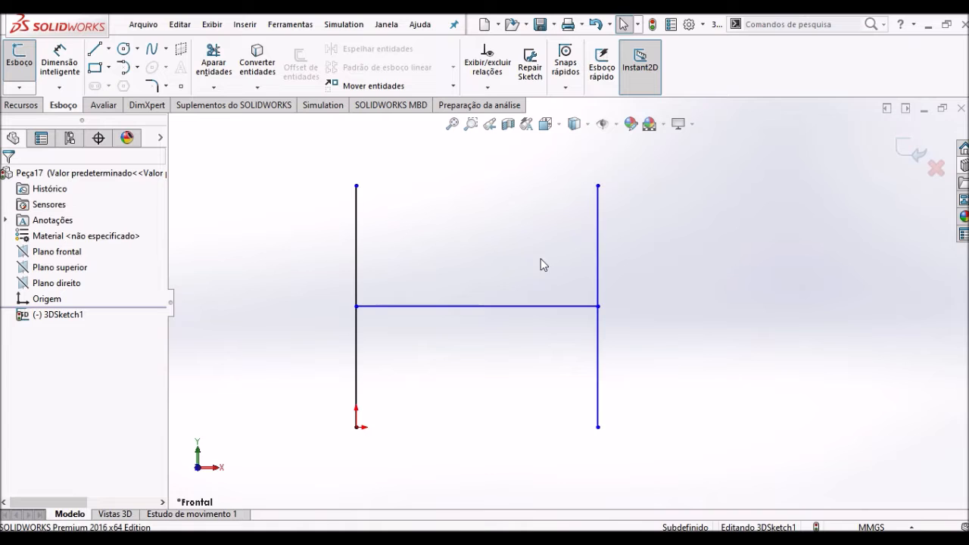
- Move the second vertical line slightly toward the first by its upper endpoint, to about X 25.7 mm
click(597, 428)
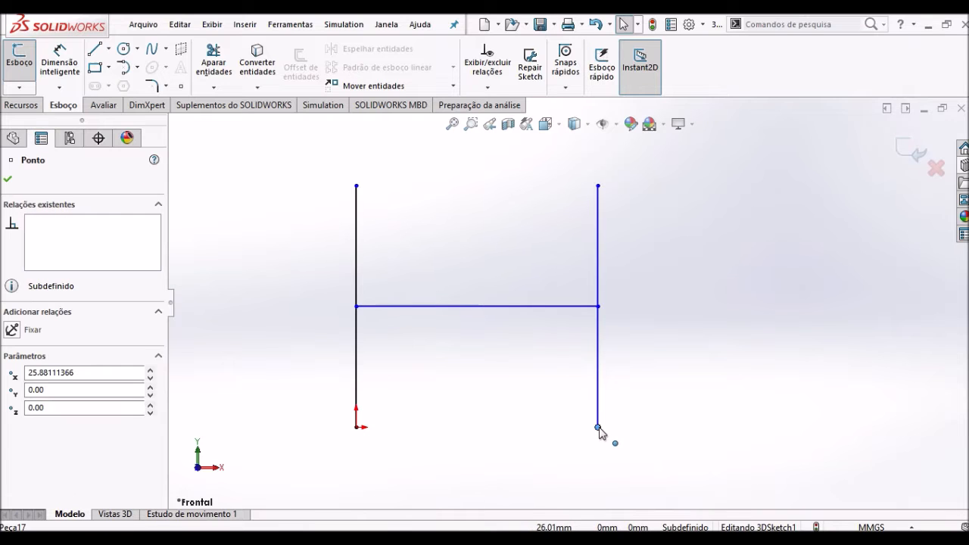
mouse_move(598, 187)
mouse_down()
mouse_move(603, 277)
mouse_move(597, 190)
mouse_up()
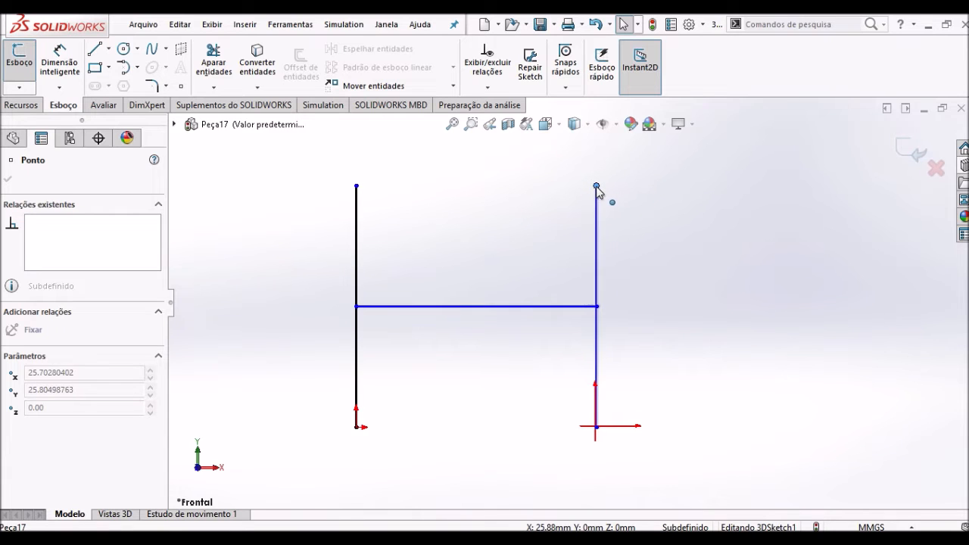
click(686, 231)
- Draw a line about 20 mm long from the origin along Z, using the YZ sketch plane
scroll(644, 251, down, 2)
scroll(588, 285, up, 3)
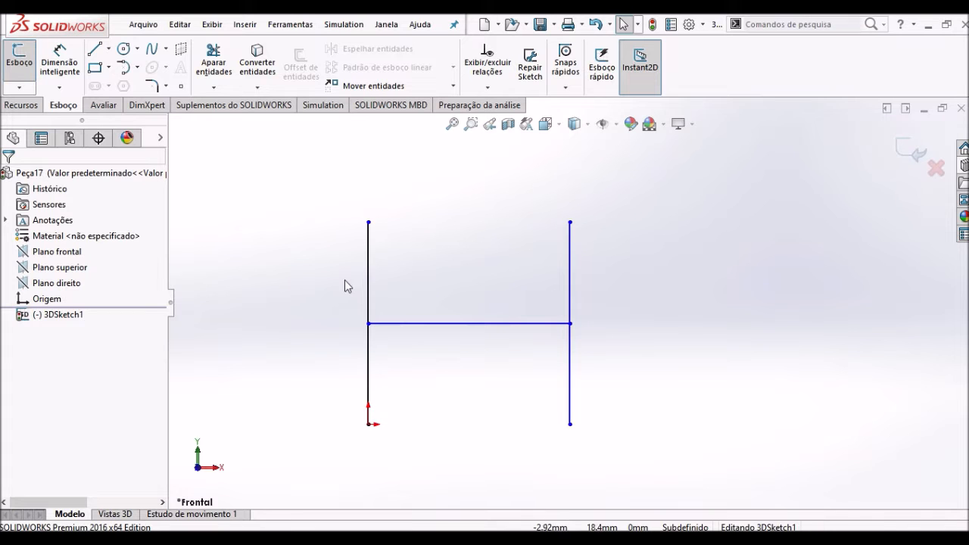
mouse_move(341, 287)
middle_down()
mouse_move(325, 242)
mouse_move(317, 298)
mouse_move(287, 340)
mouse_move(296, 344)
middle_up()
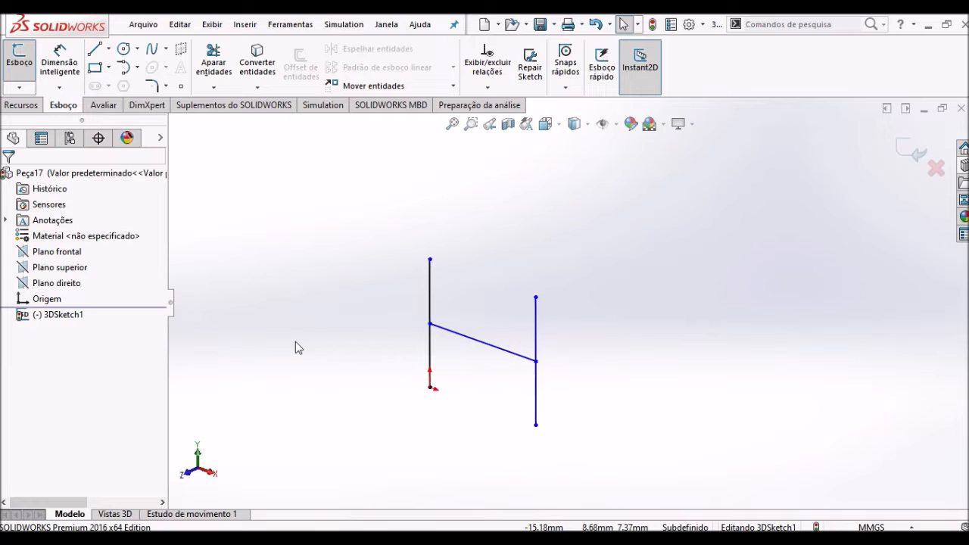
click(94, 50)
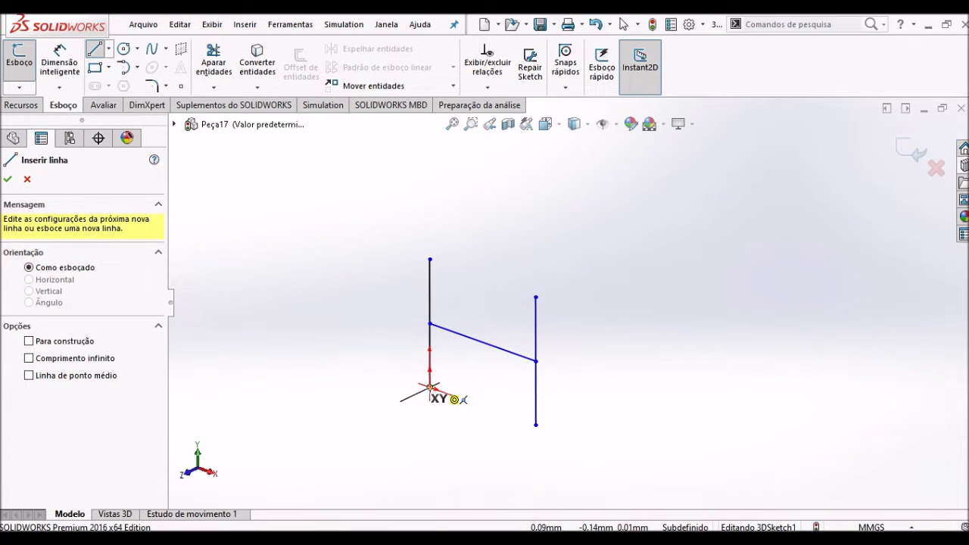
click(429, 388)
key(Tab)
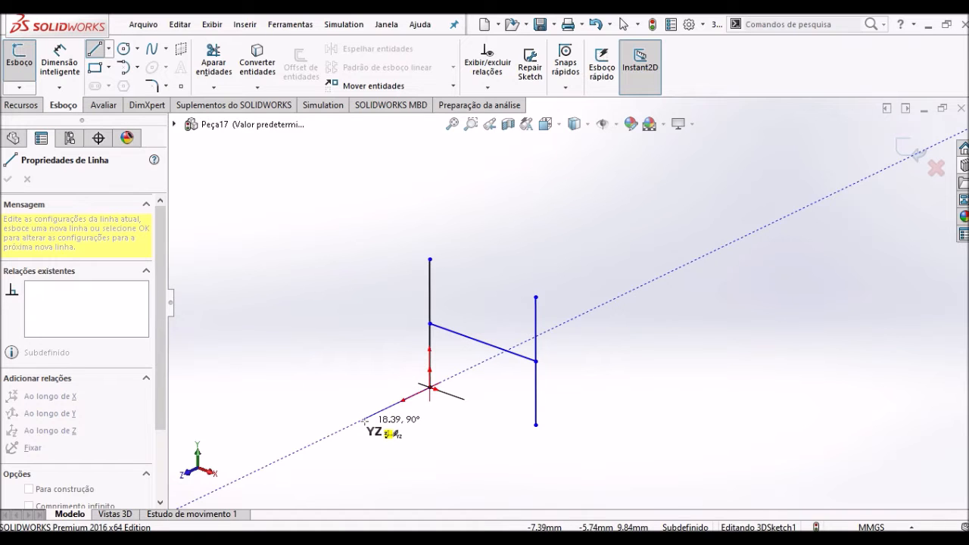
key(Tab)
key(Tab)
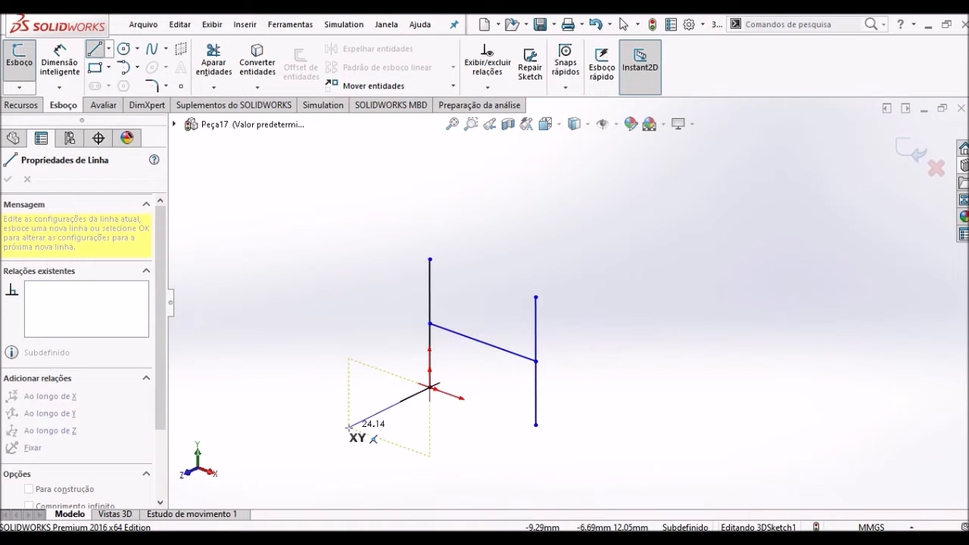
key(Tab)
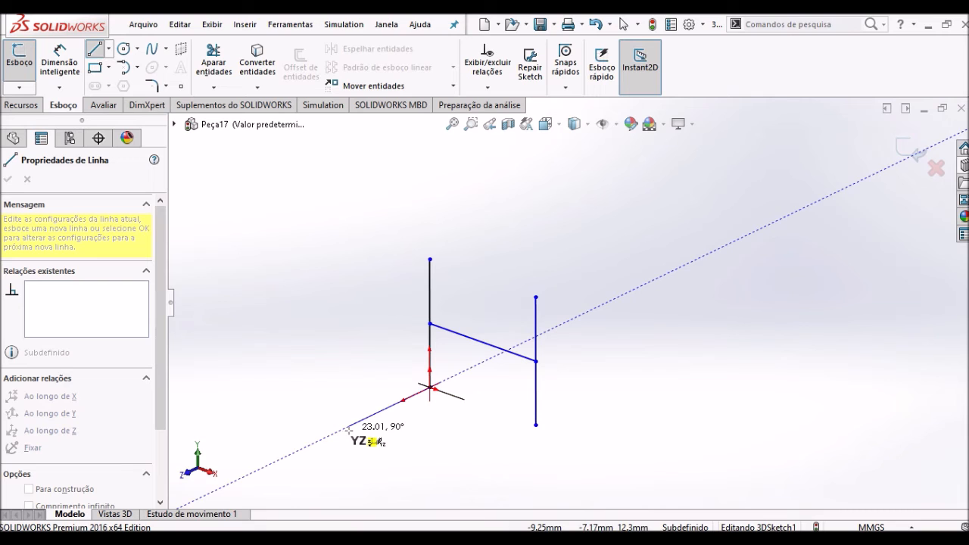
click(357, 422)
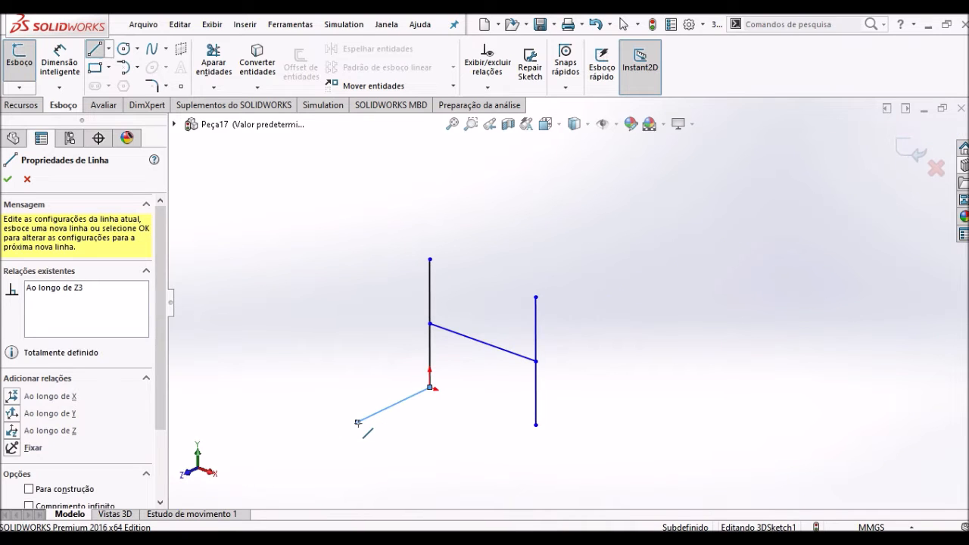
key(Escape)
key(Escape)
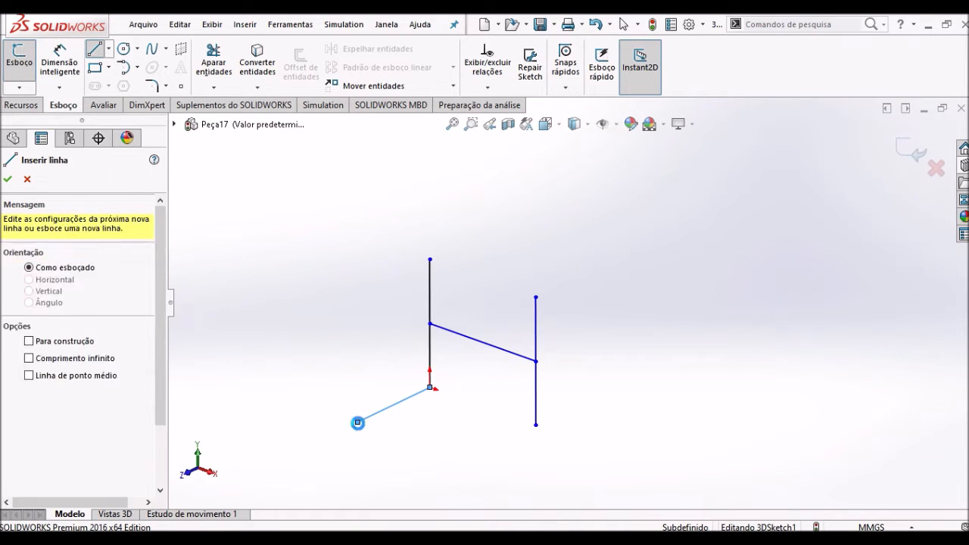
scroll(614, 369, up, 2)
scroll(615, 370, down, 2)
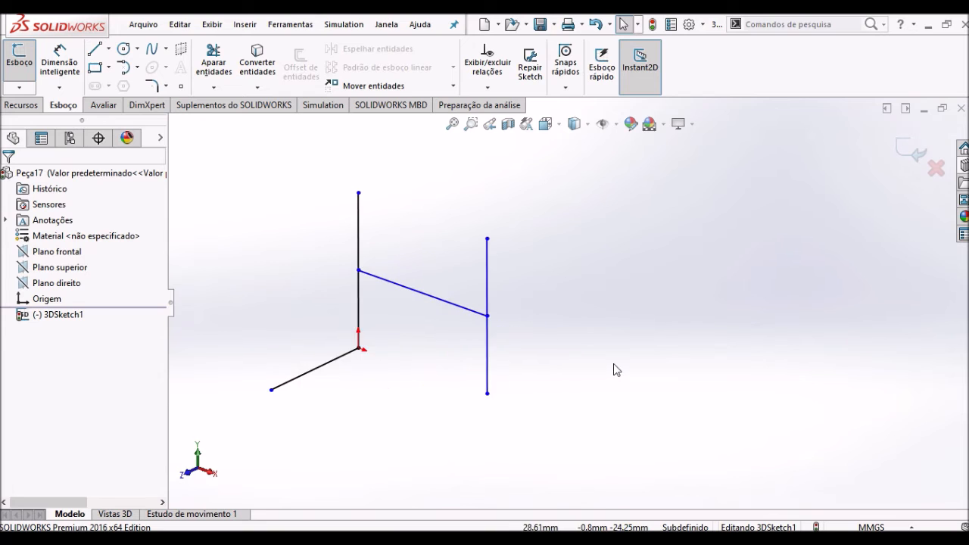
- Close the 3D sketch and set up a structural member with the iso standard, tubo quadrado type and size 20 x 20 x 2
click(910, 151)
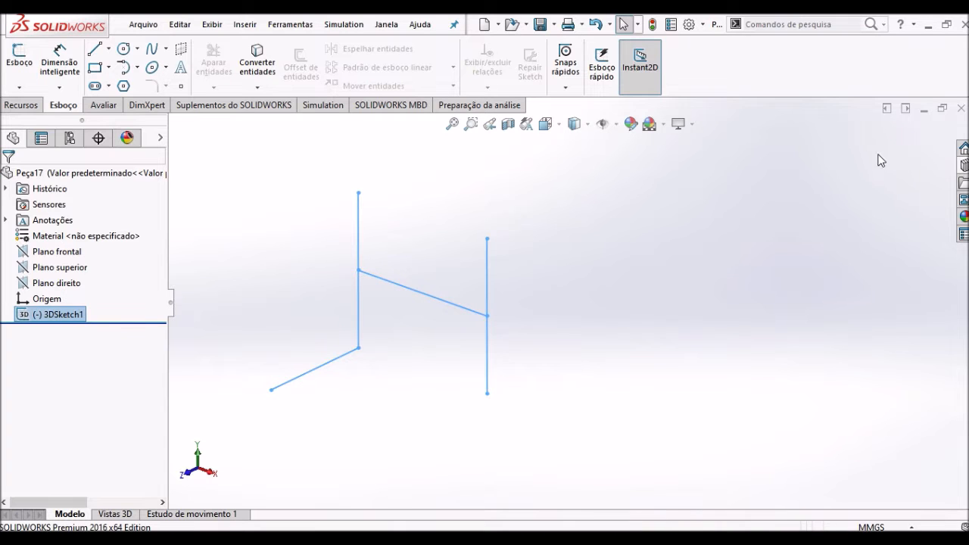
click(244, 25)
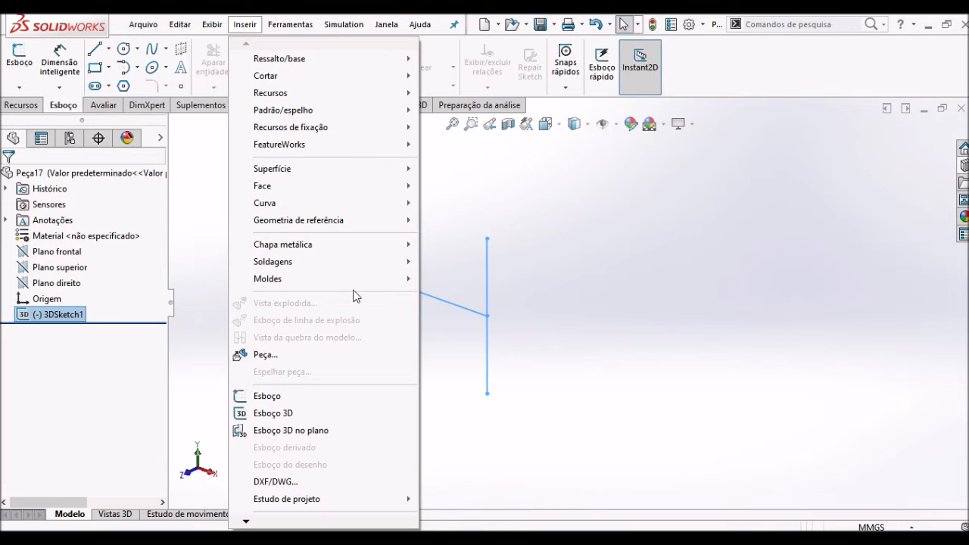
mouse_move(353, 269)
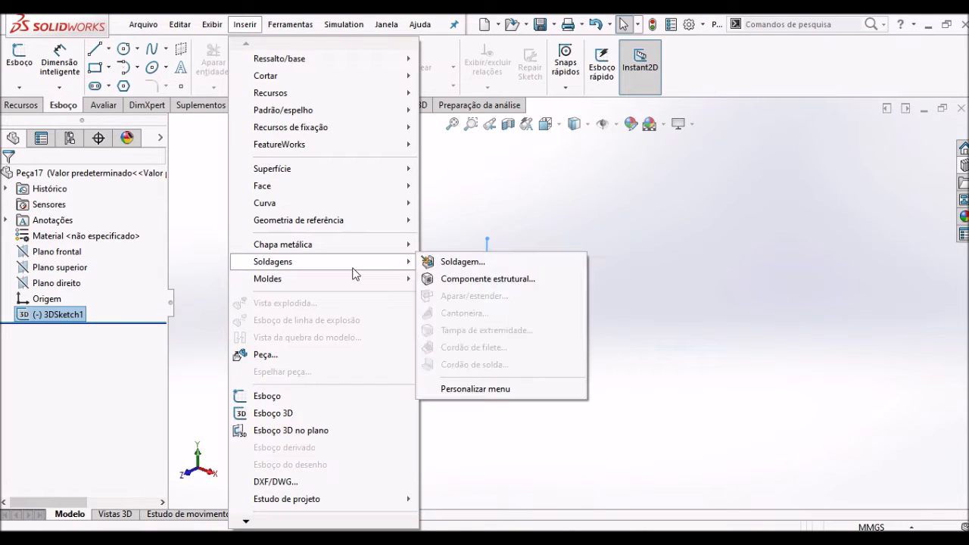
click(488, 279)
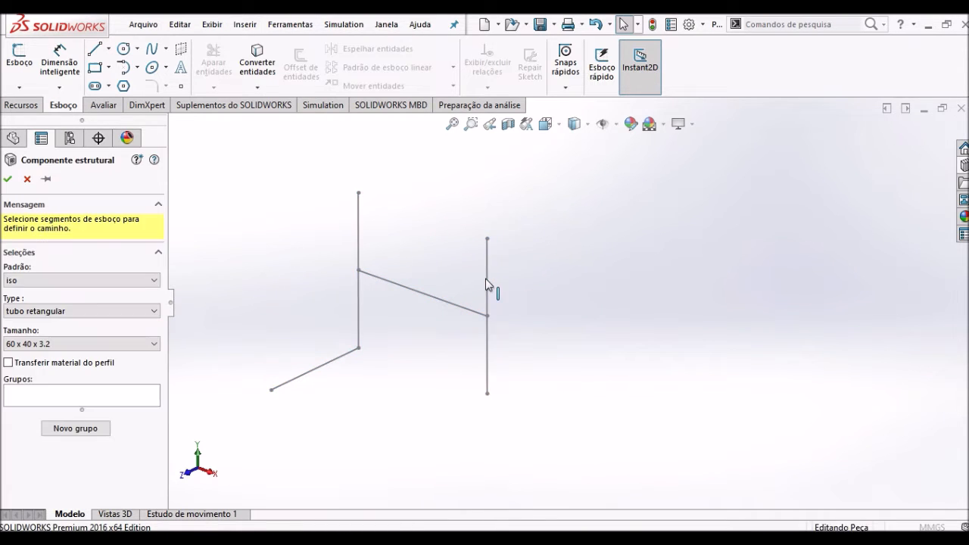
click(487, 280)
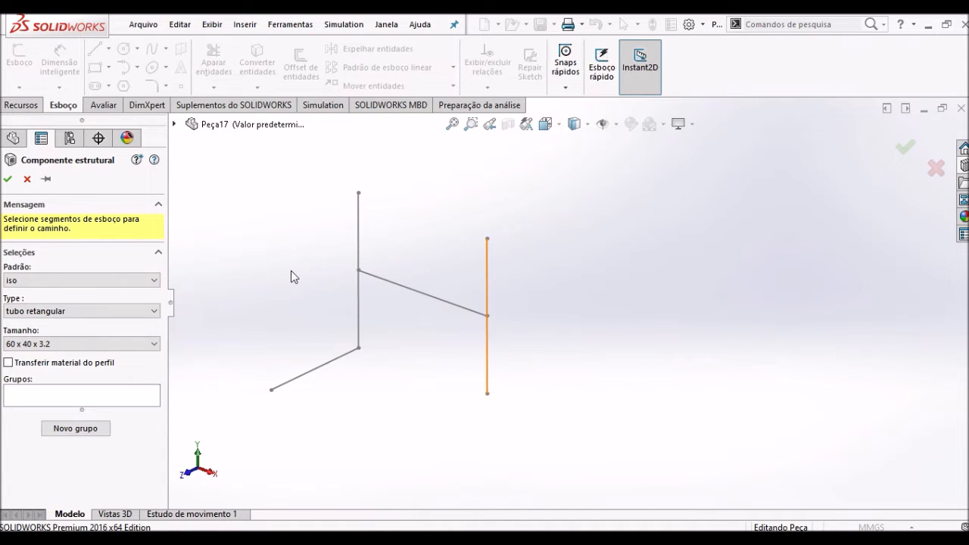
click(97, 280)
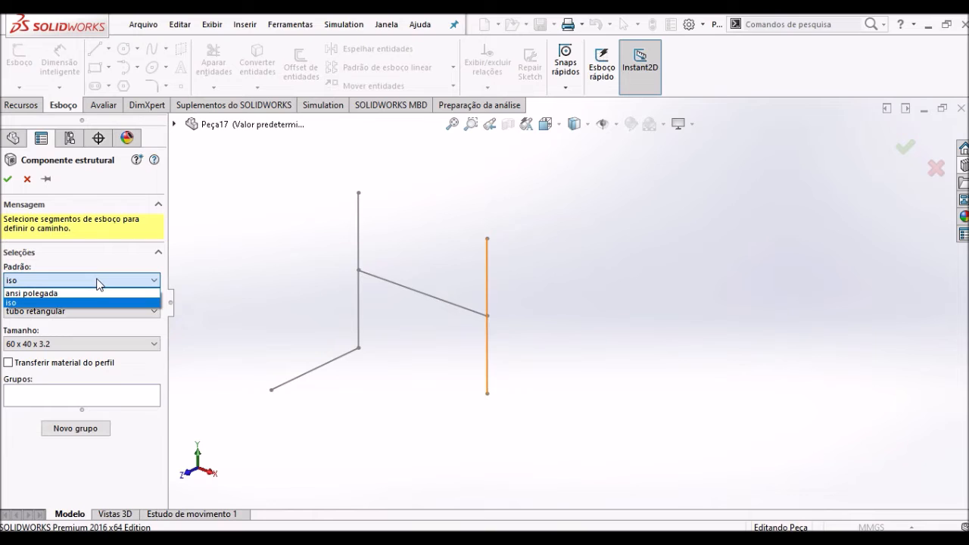
click(28, 305)
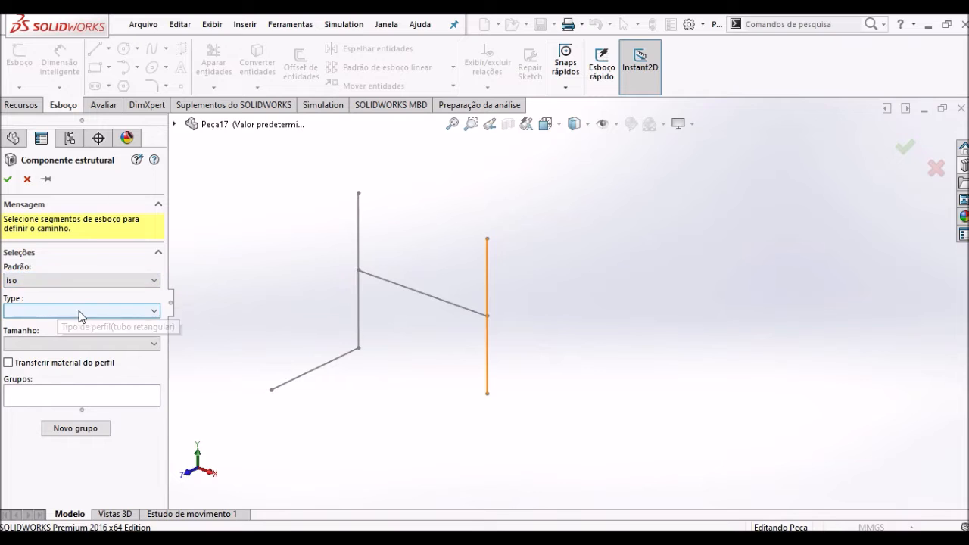
click(127, 311)
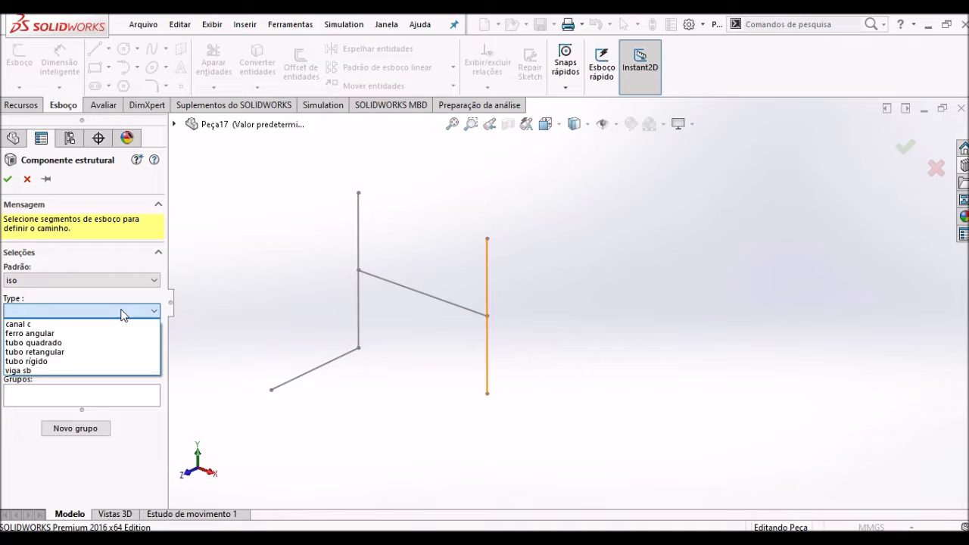
click(59, 344)
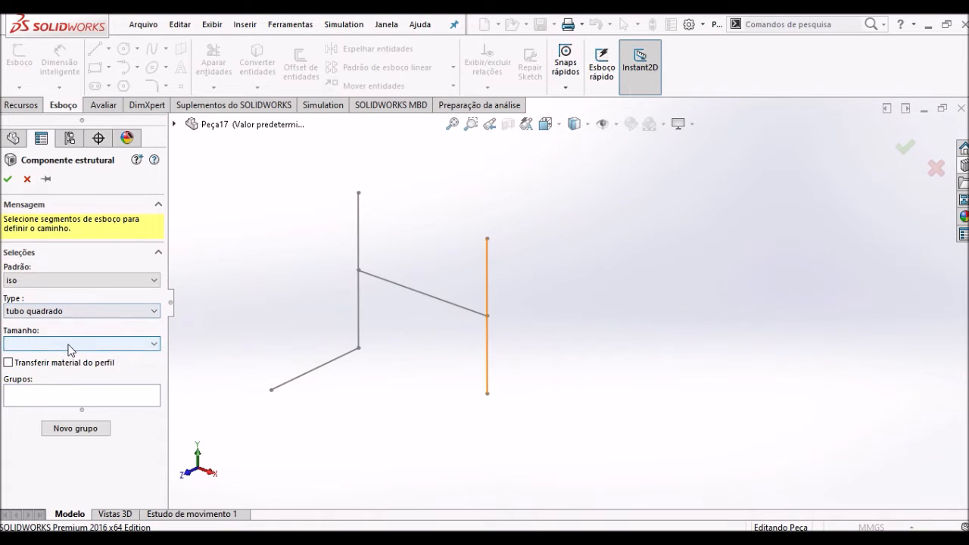
click(70, 345)
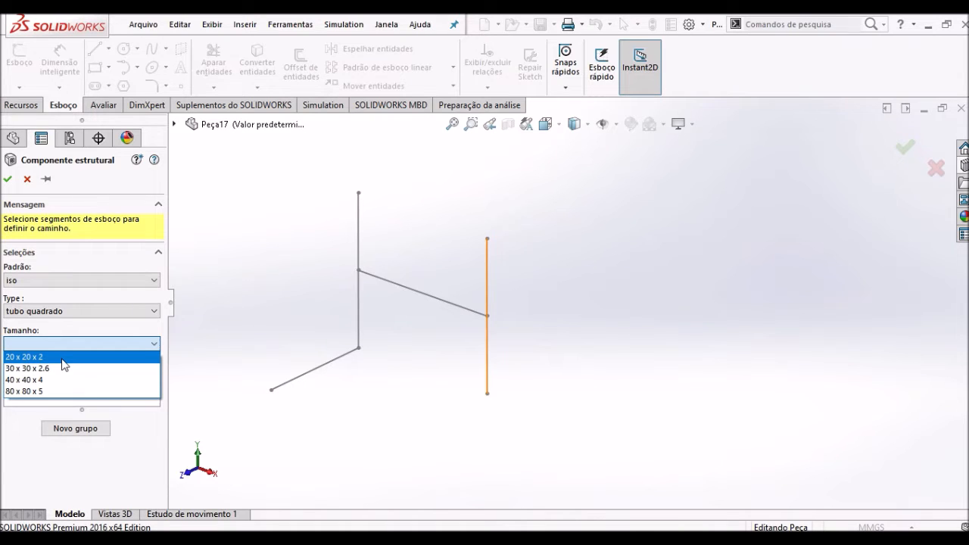
click(62, 359)
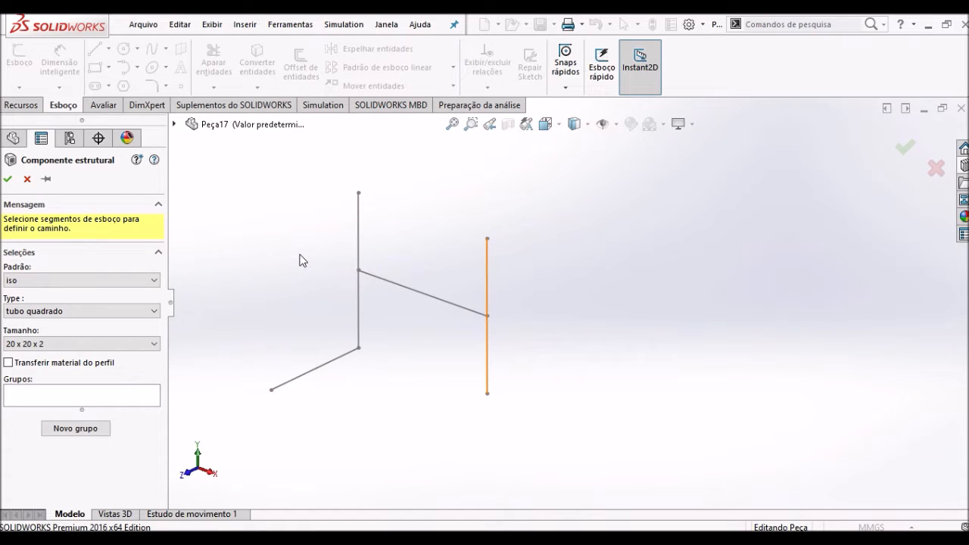
click(359, 247)
click(358, 244)
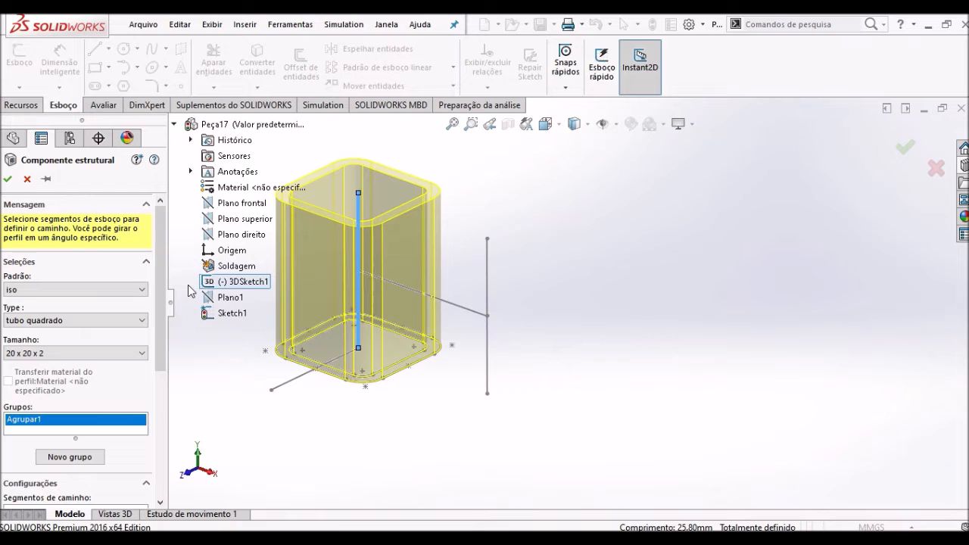
click(26, 180)
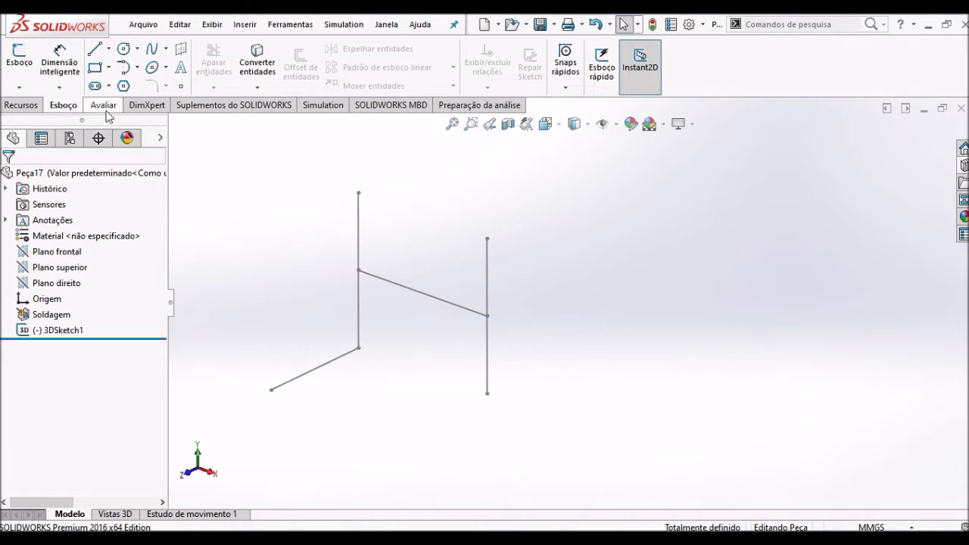
- Reopen 3DSketch1 for editing and dimension the vertical line at the origin to 500 mm
click(57, 330)
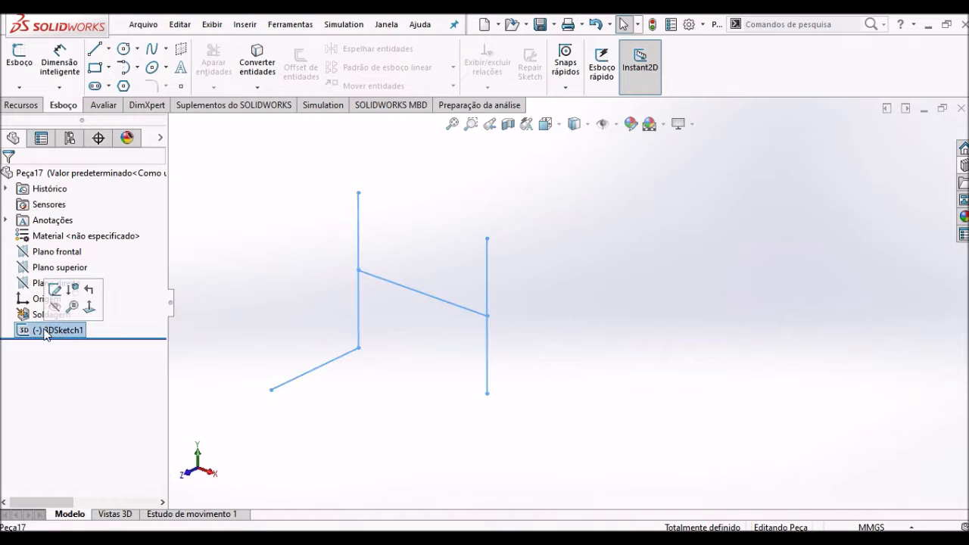
click(56, 286)
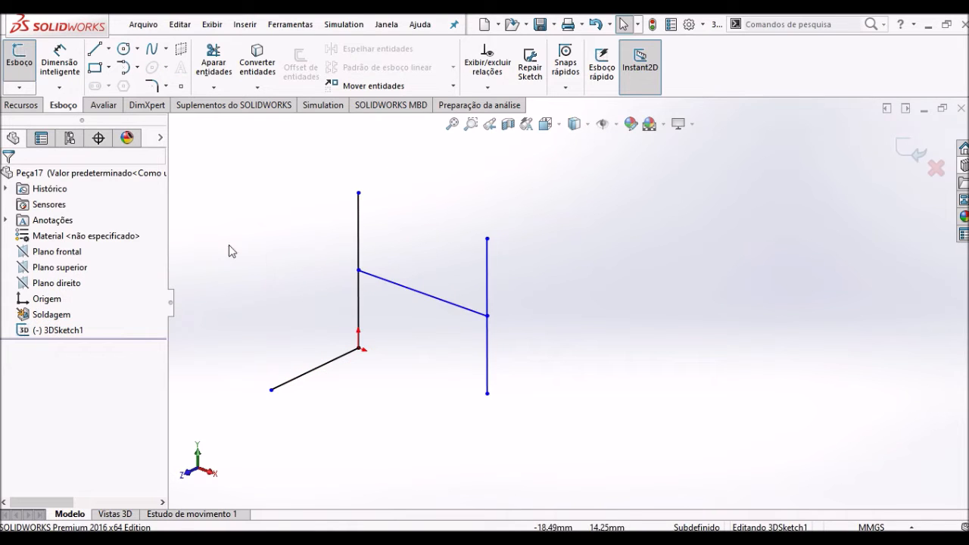
click(66, 73)
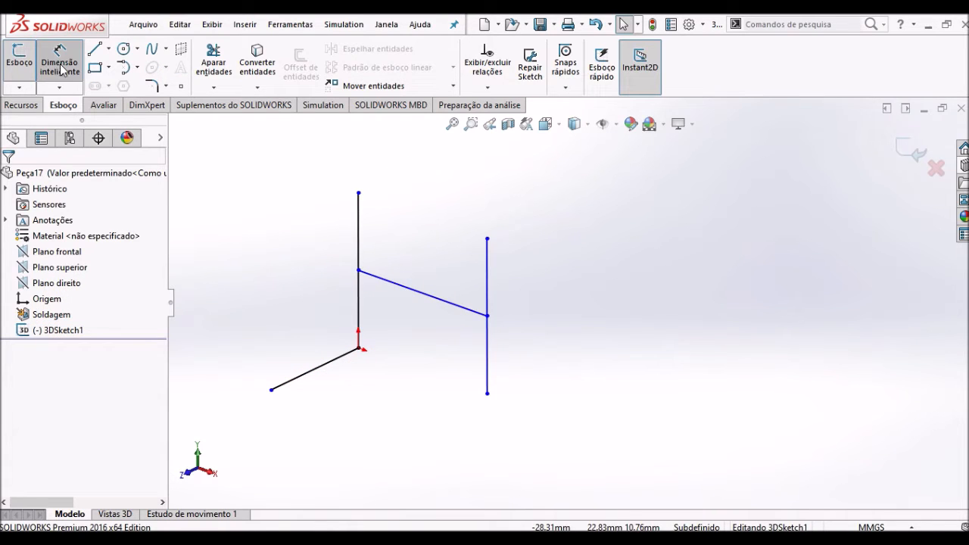
click(359, 231)
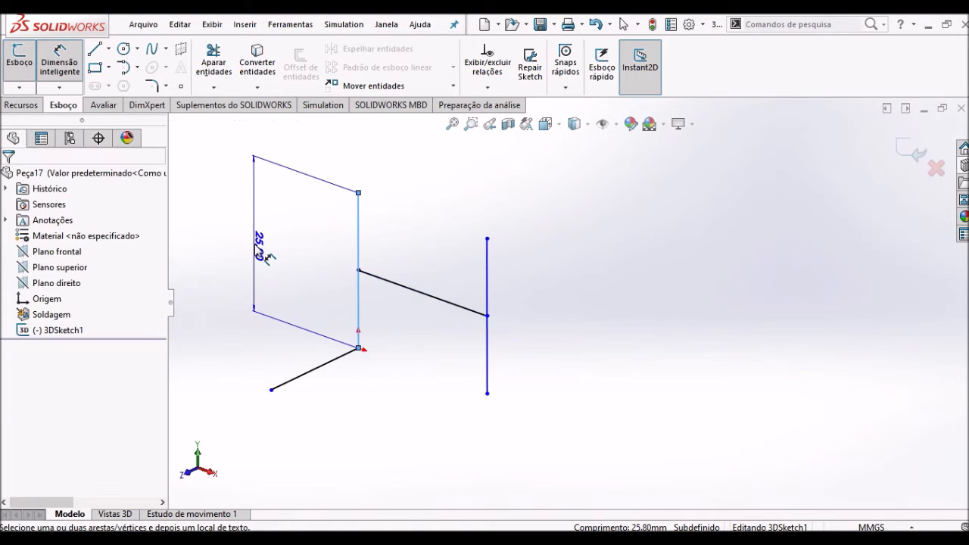
click(256, 249)
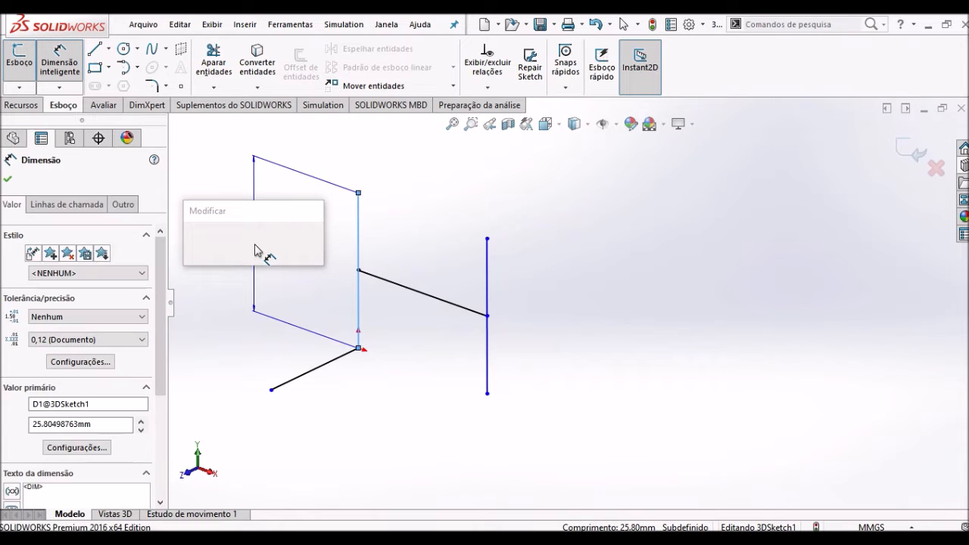
text(500)
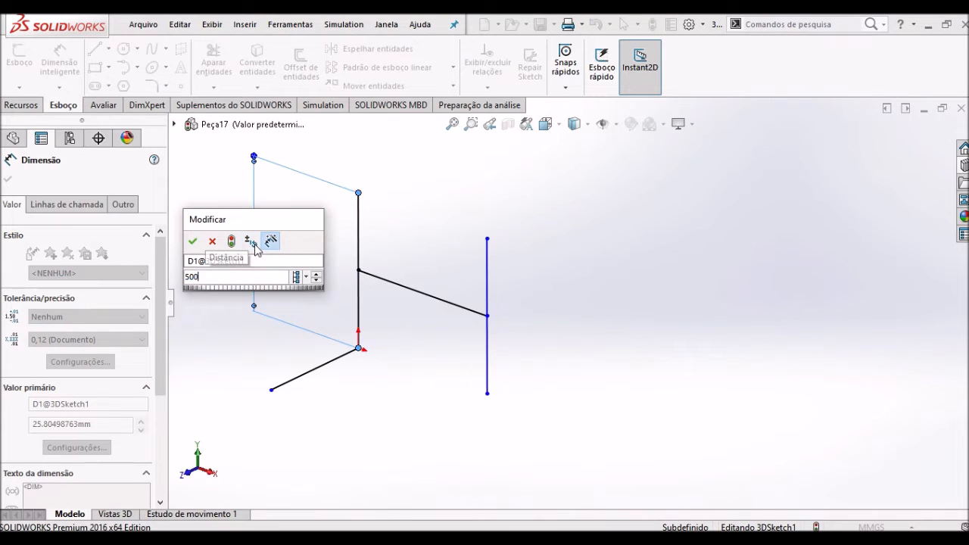
key(Return)
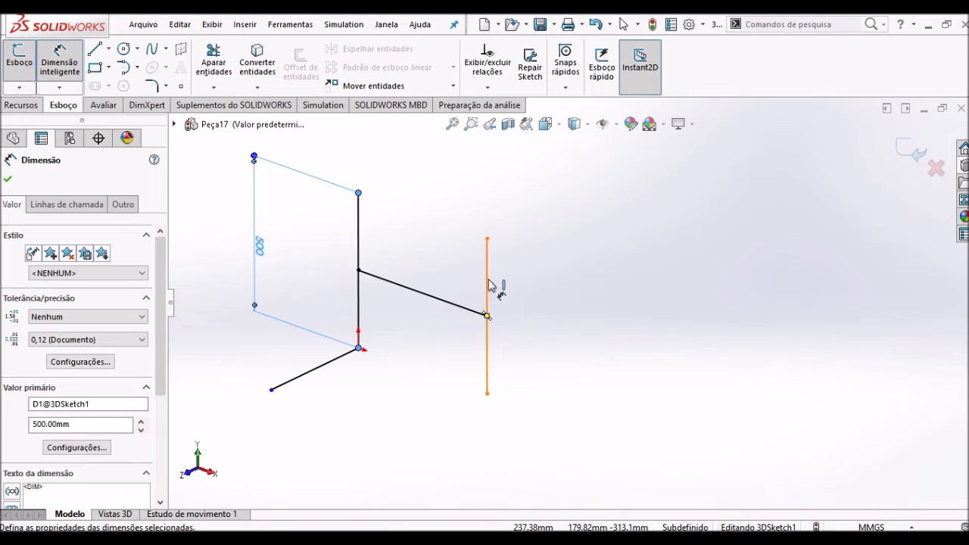
- Dimension the horizontal line connecting the two vertical lines to 500 mm
click(454, 304)
click(441, 236)
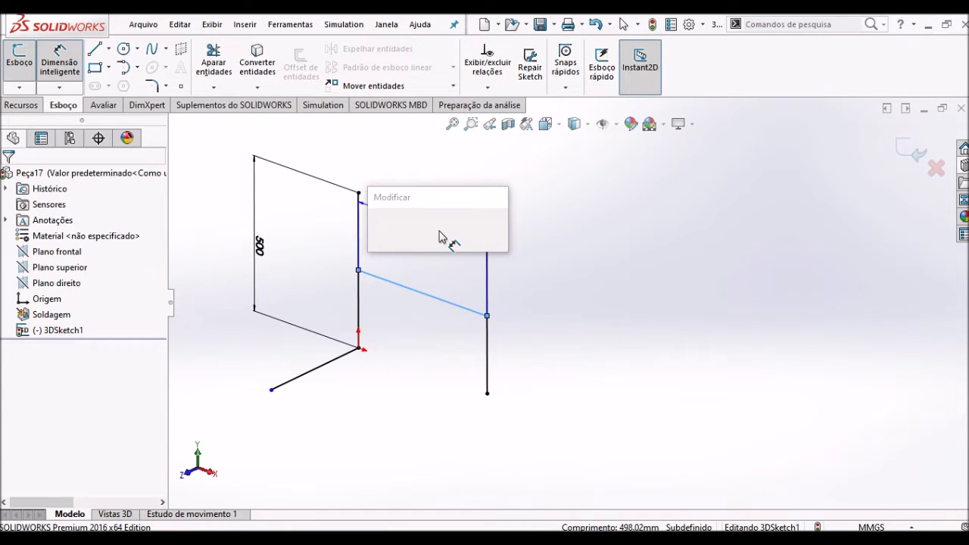
text(500)
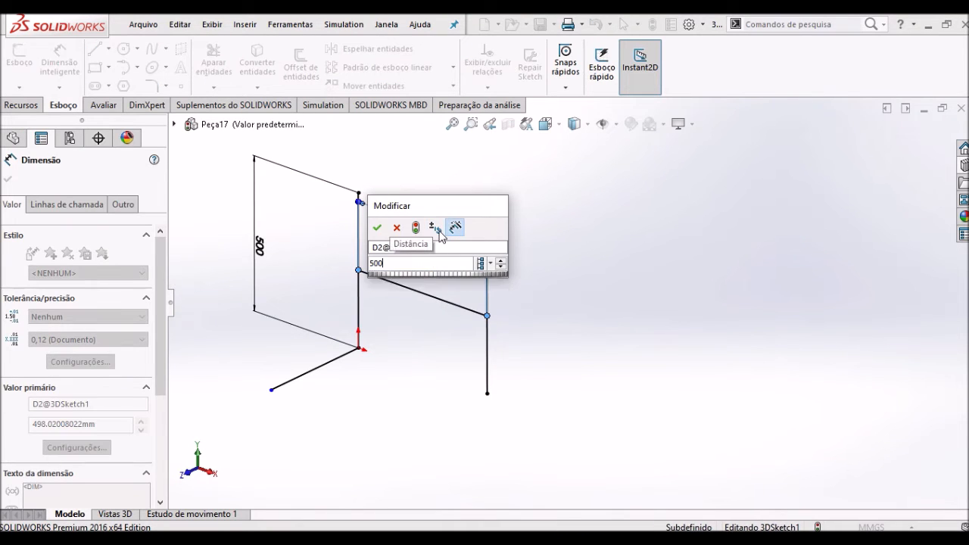
key(Return)
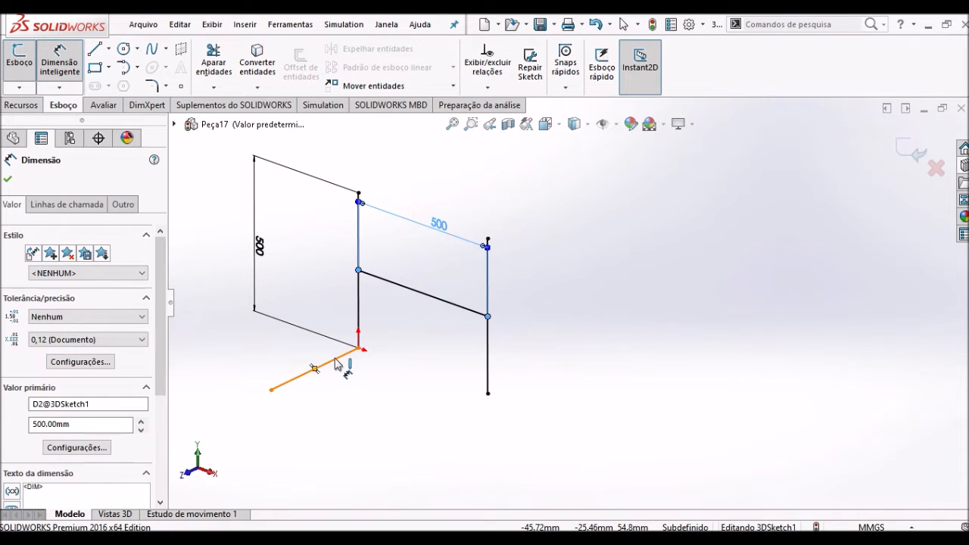
- Dimension the line running along Z from the origin to 200 mm and close the 3D sketch
click(340, 361)
click(354, 382)
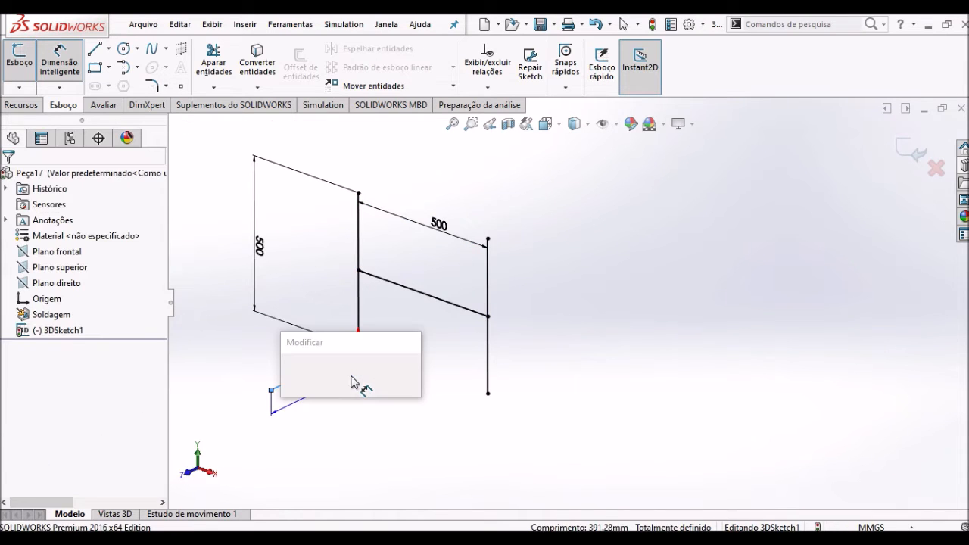
text(200)
key(Return)
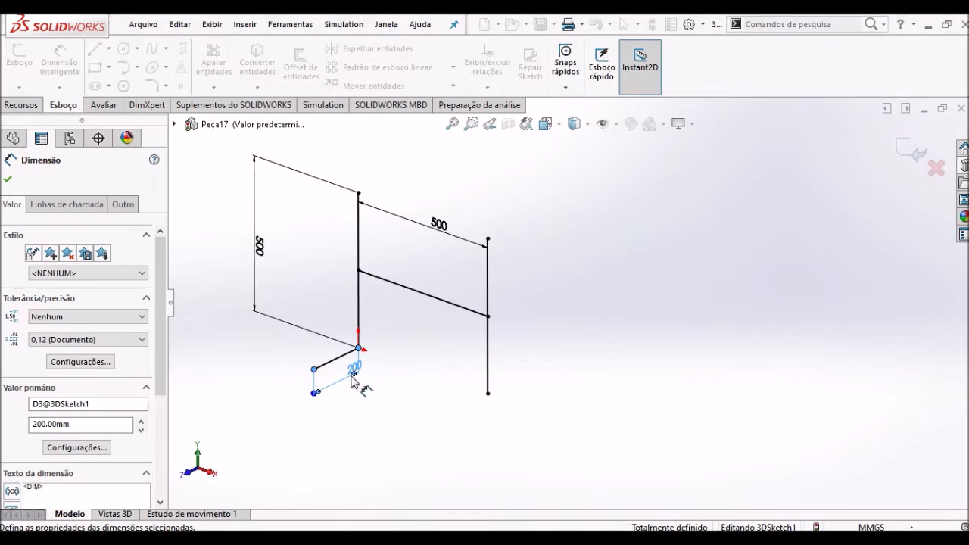
click(908, 142)
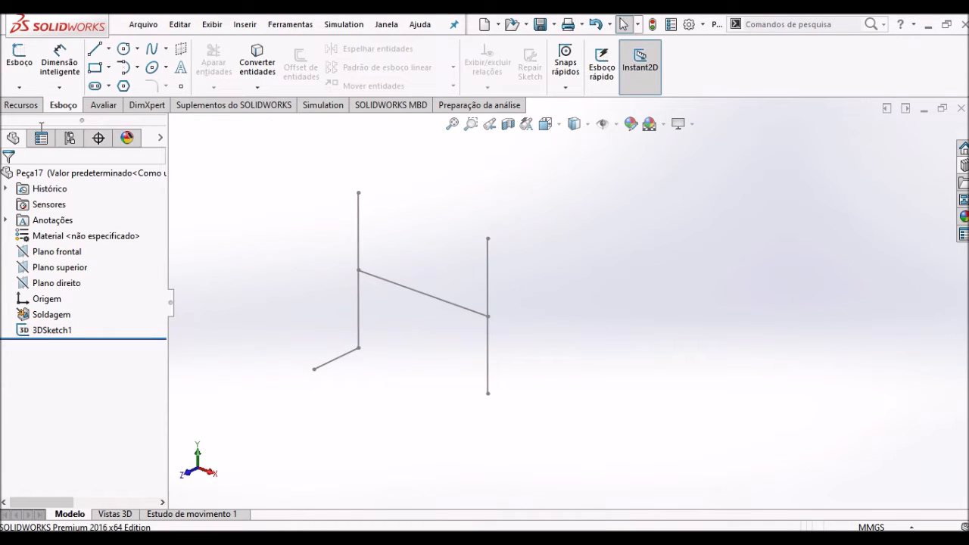
- Create an iso tubo quadrado 20 x 20 x 2 structural member along both vertical lines of the 3D sketch
click(244, 24)
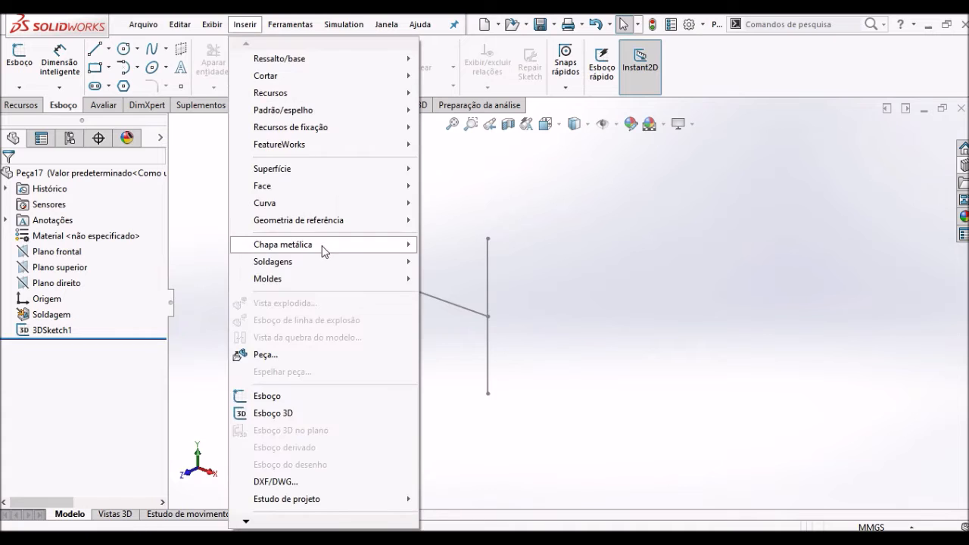
mouse_move(408, 265)
click(443, 279)
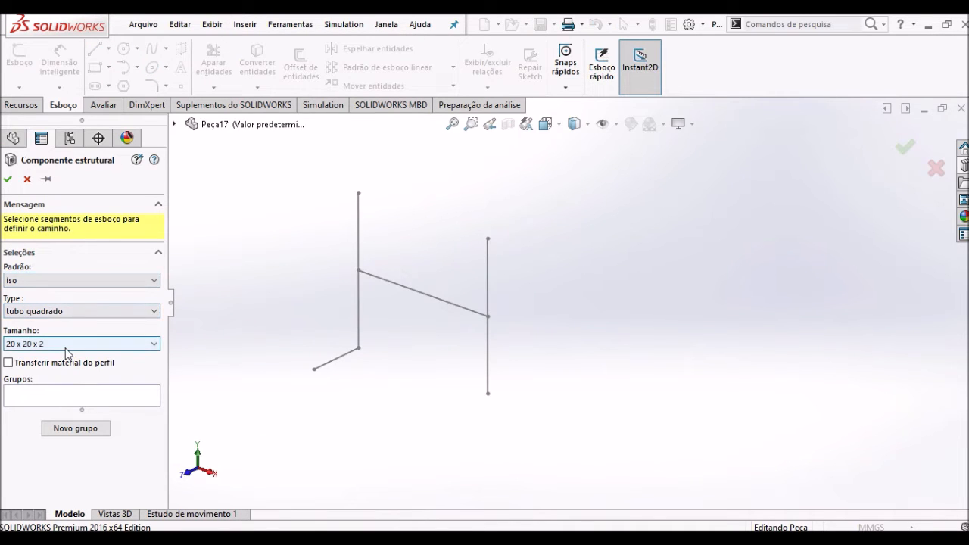
click(355, 299)
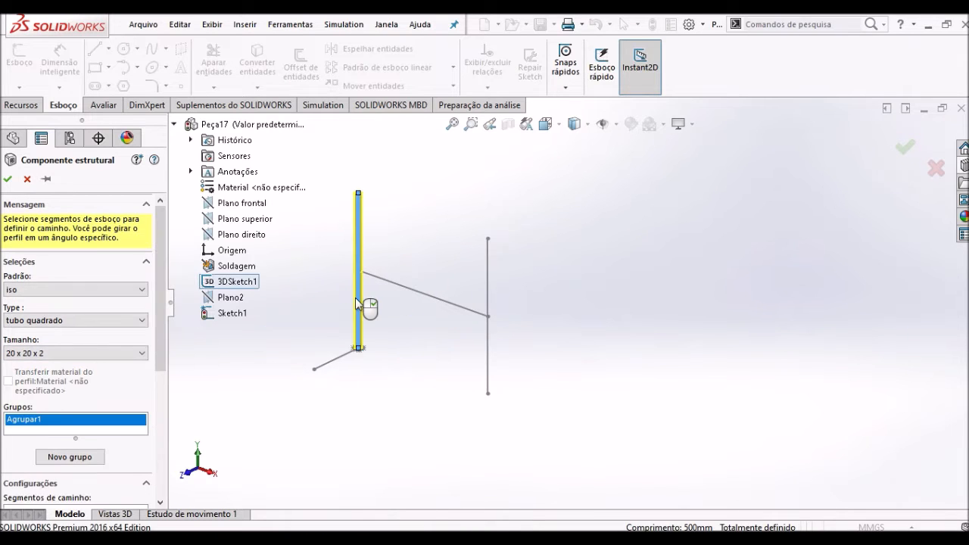
mouse_move(359, 258)
middle_down()
mouse_move(404, 277)
mouse_move(562, 288)
mouse_move(561, 316)
middle_up()
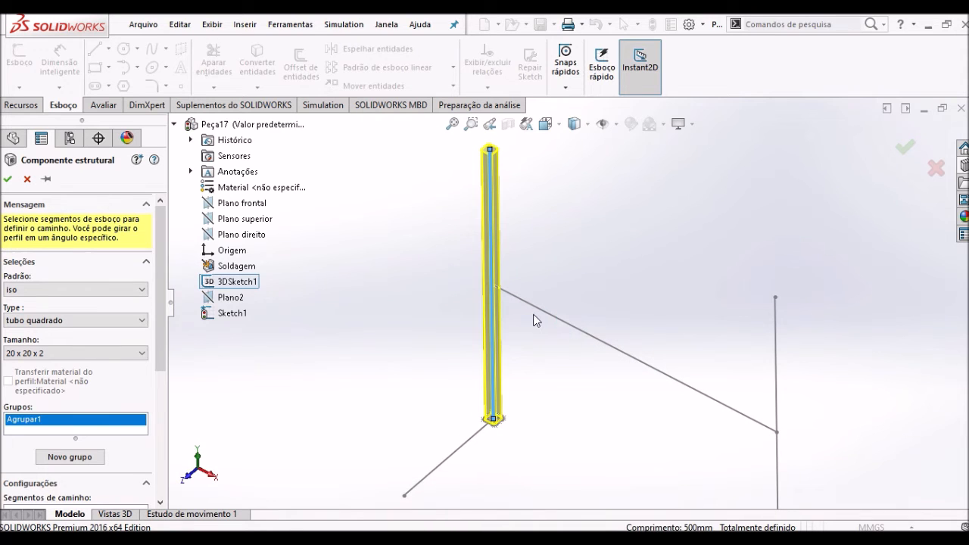
scroll(533, 326, up, 2)
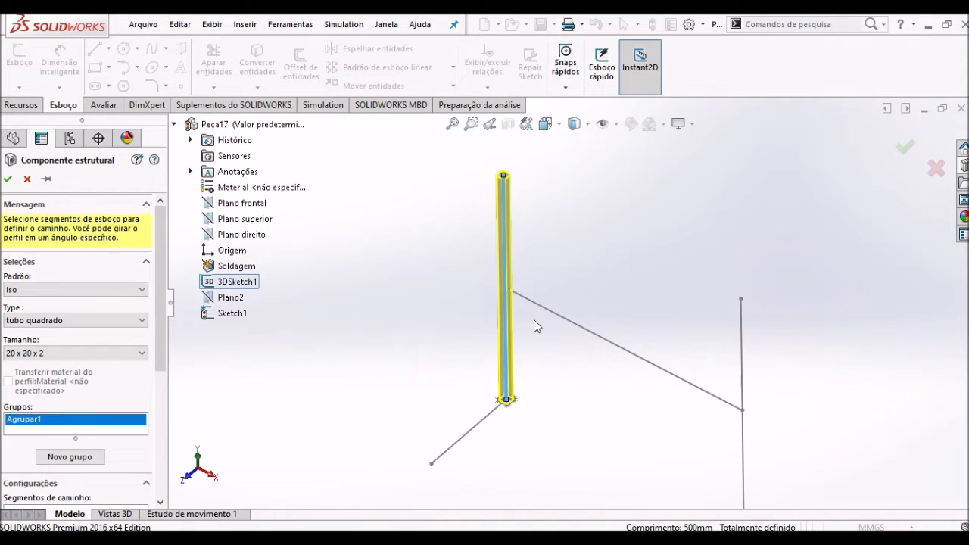
scroll(568, 329, up, 2)
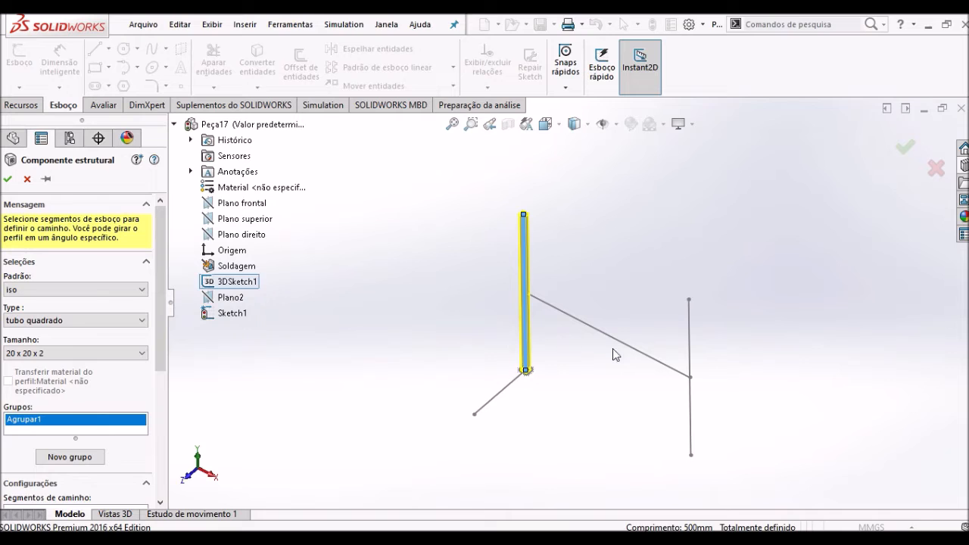
click(690, 342)
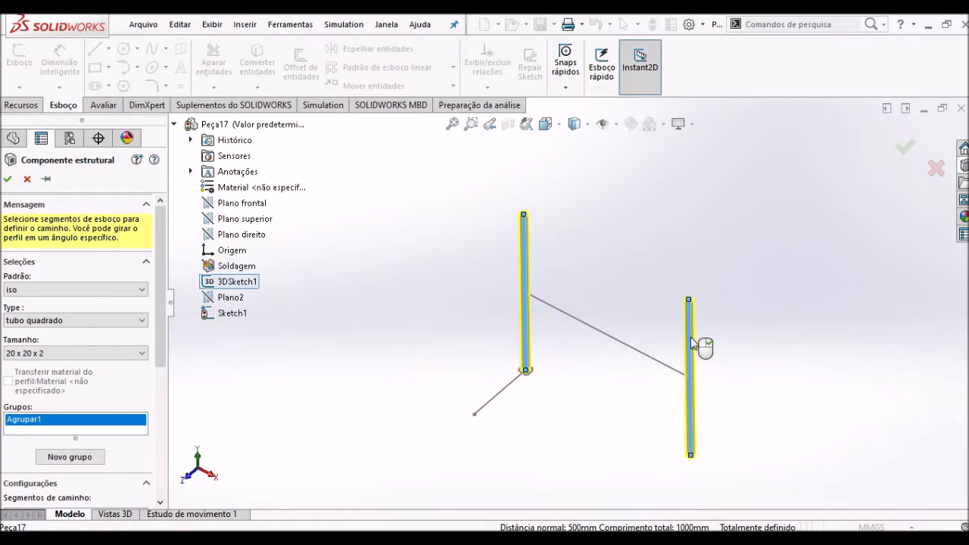
scroll(617, 315, down, 3)
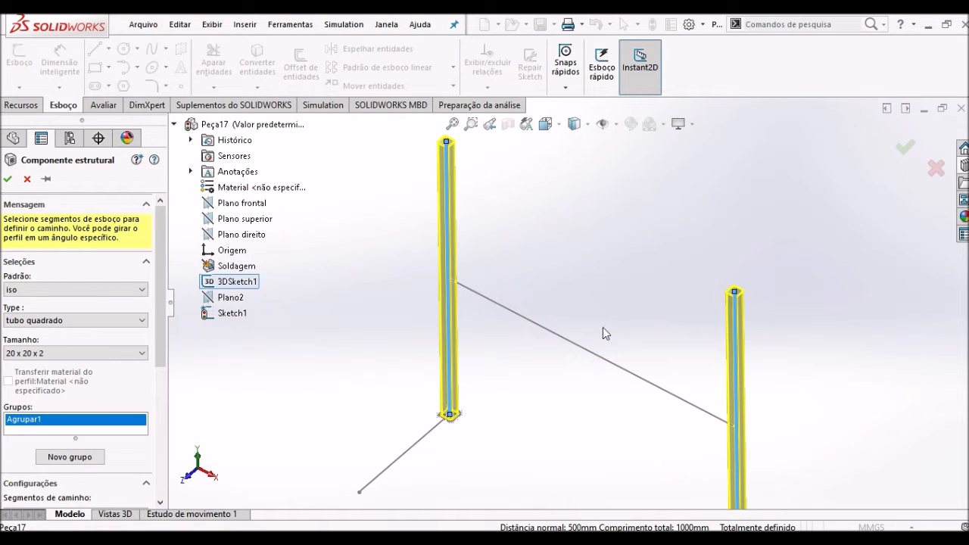
scroll(603, 327, up, 2)
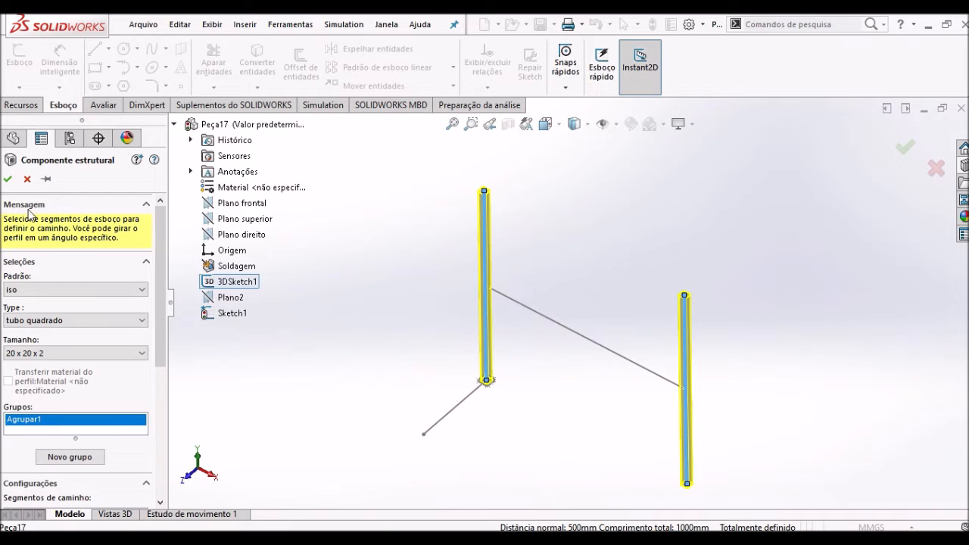
click(7, 180)
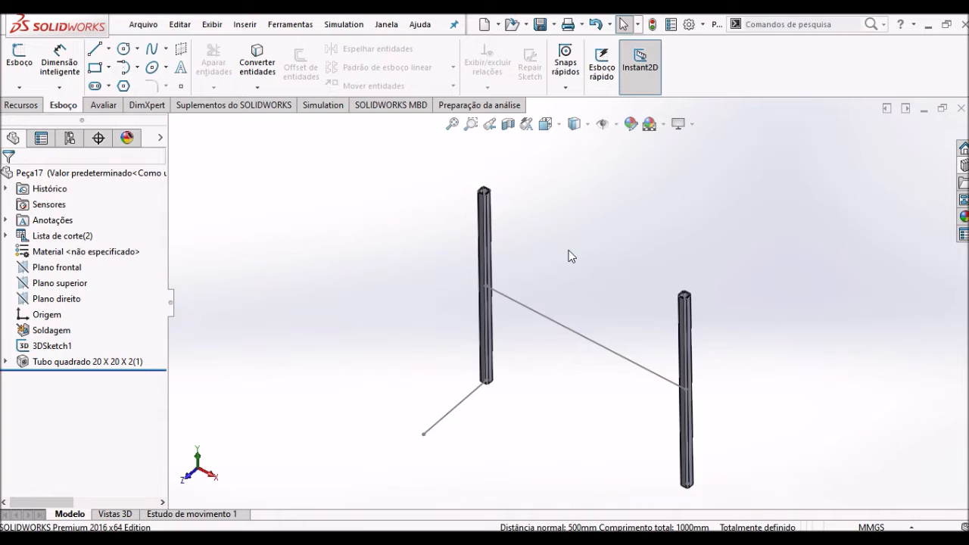
- Examine the open end of the vertical tube at the origin and where the horizontal sketch line meets both vertical tubes
scroll(571, 256, down, 3)
middle_drag(501, 247, 490, 312)
scroll(450, 237, down, 5)
middle_drag(447, 230, 448, 285)
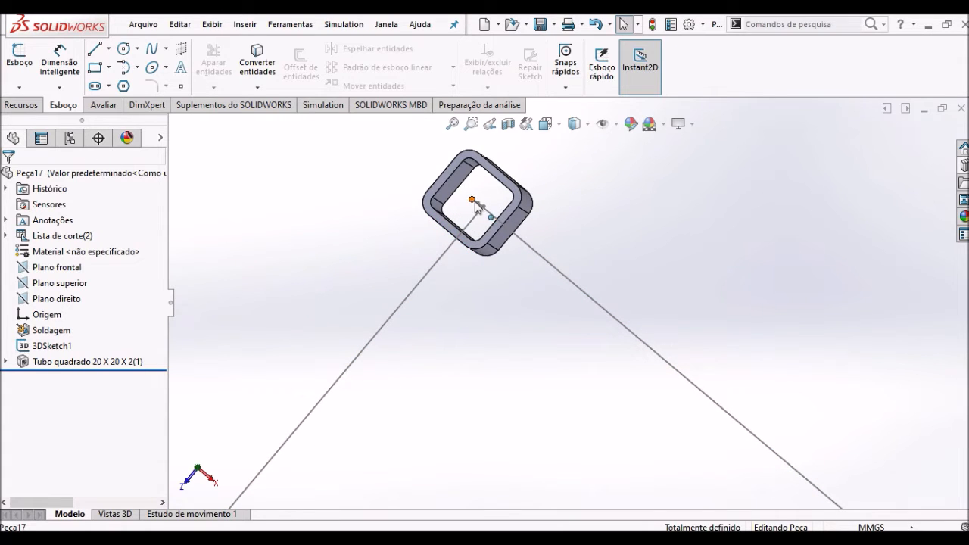
scroll(532, 391, up, 12)
scroll(672, 401, down, 5)
mouse_move(596, 333)
middle_down()
mouse_move(616, 242)
mouse_move(598, 201)
mouse_move(561, 296)
mouse_move(530, 331)
mouse_move(580, 314)
mouse_move(529, 318)
mouse_move(515, 281)
middle_up()
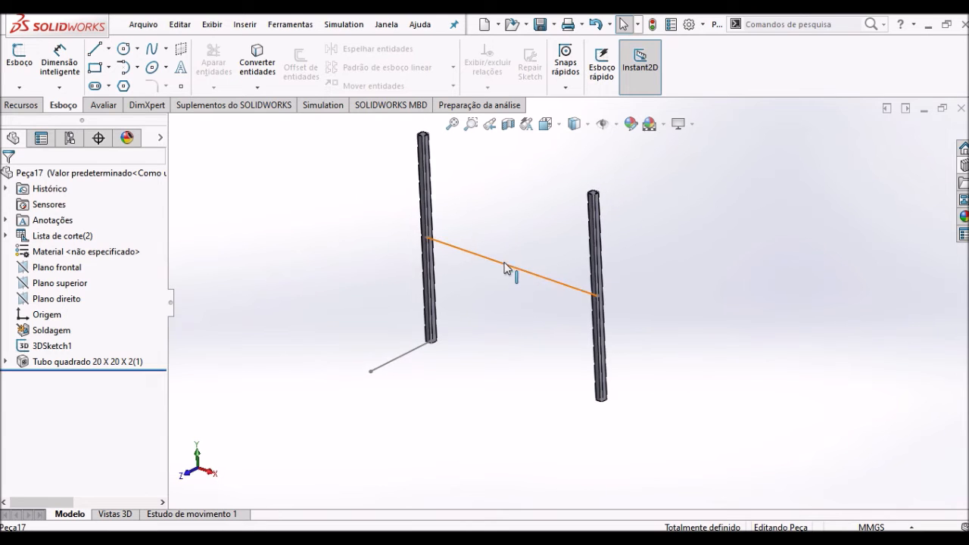
scroll(510, 270, down, 4)
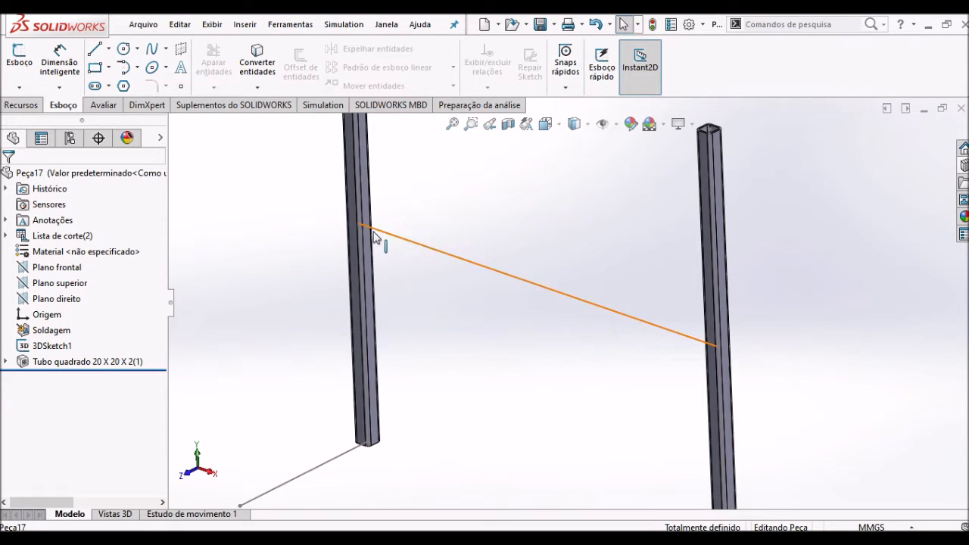
scroll(410, 269, up, 3)
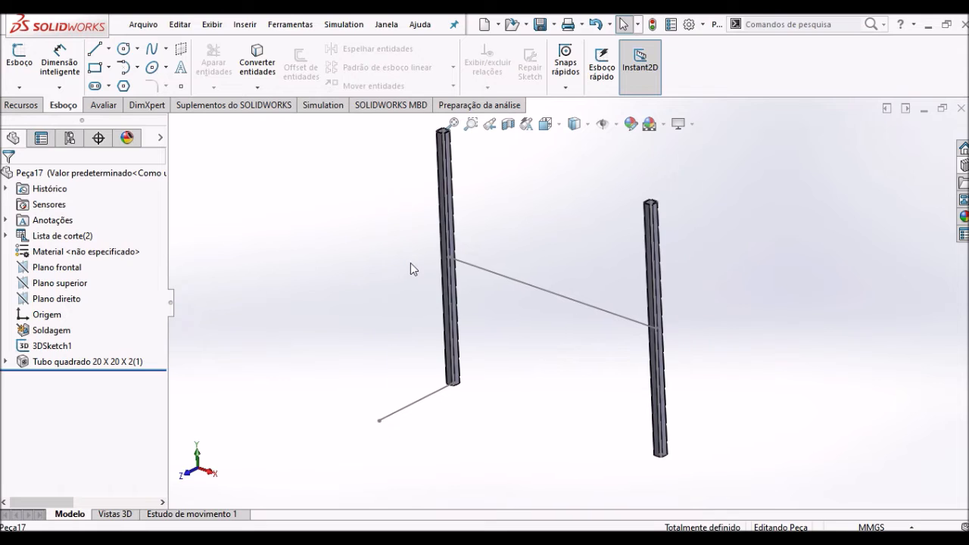
- Create a second iso tubo quadrado 20 x 20 x 2 structural member along the horizontal line connecting the vertical tubes
click(246, 26)
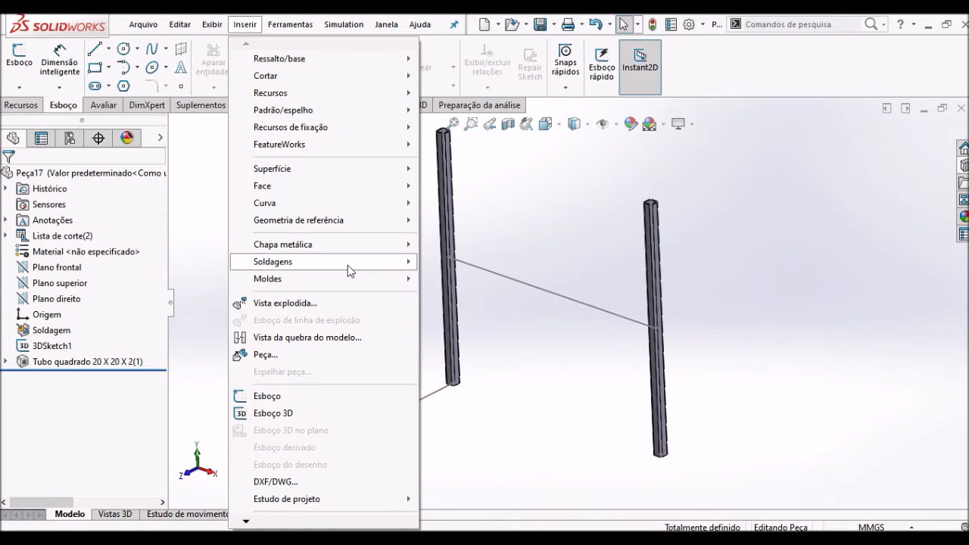
mouse_move(347, 265)
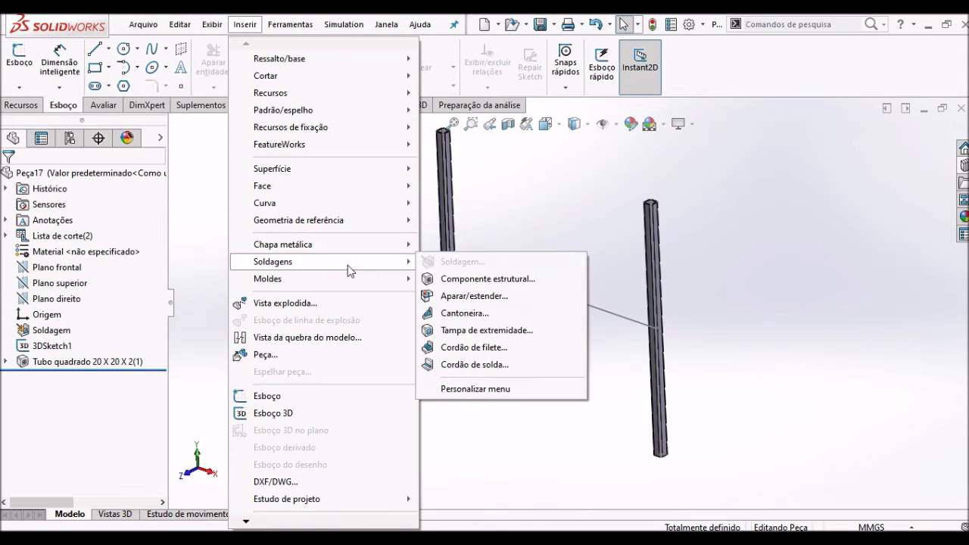
click(487, 279)
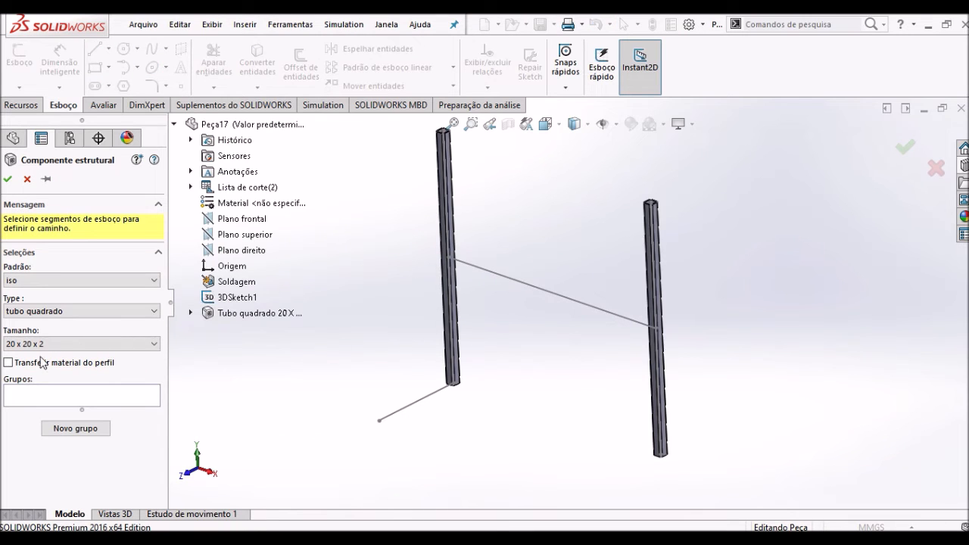
click(544, 295)
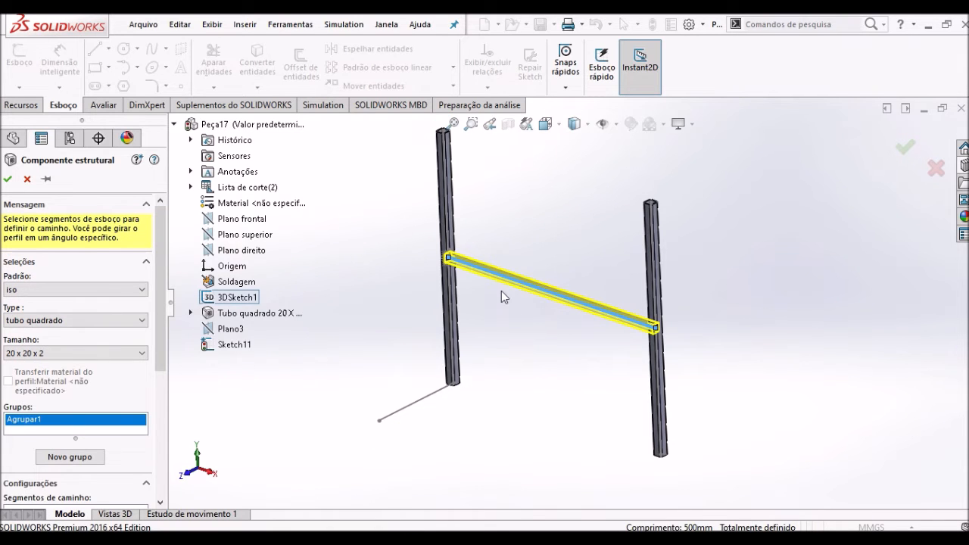
scroll(573, 316, down, 3)
middle_drag(600, 302, 655, 299)
scroll(652, 294, down, 5)
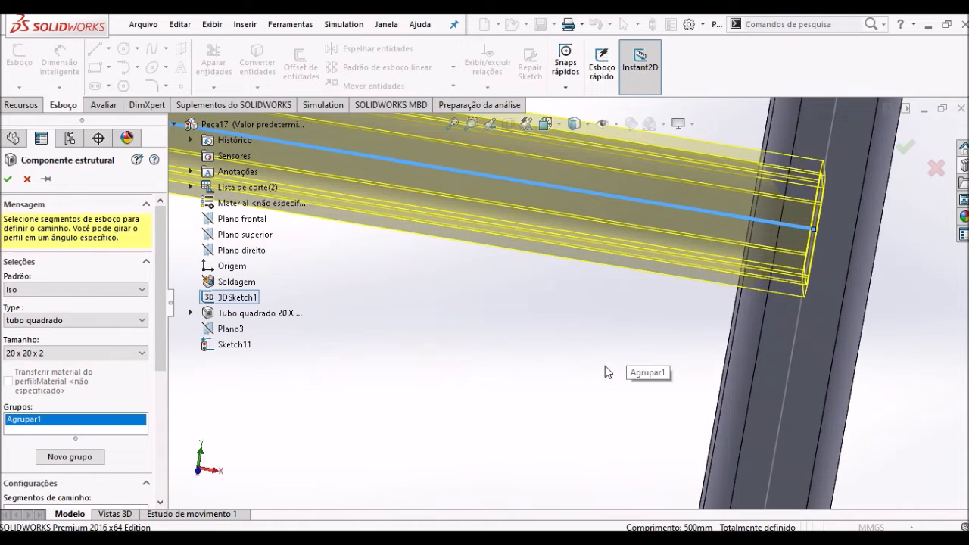
middle_drag(599, 354, 585, 361)
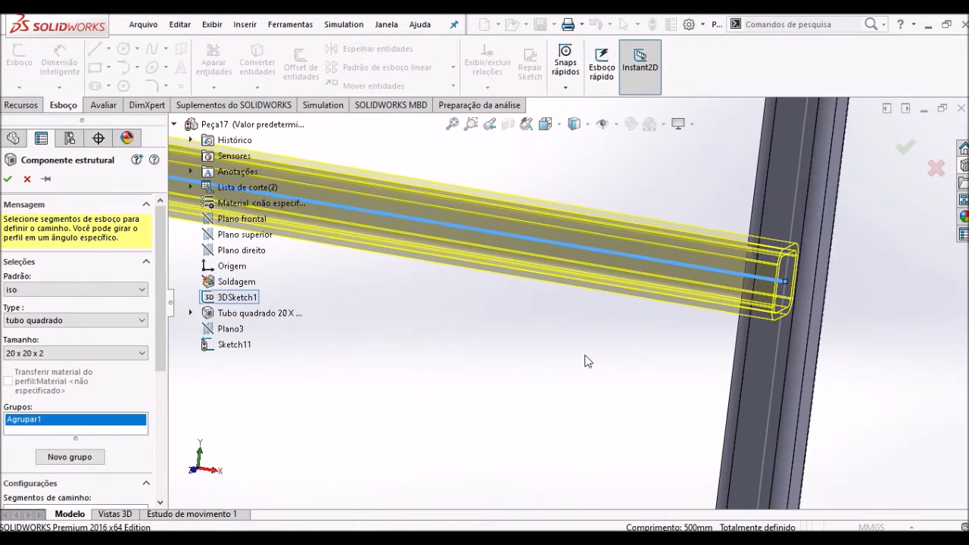
scroll(588, 336, up, 10)
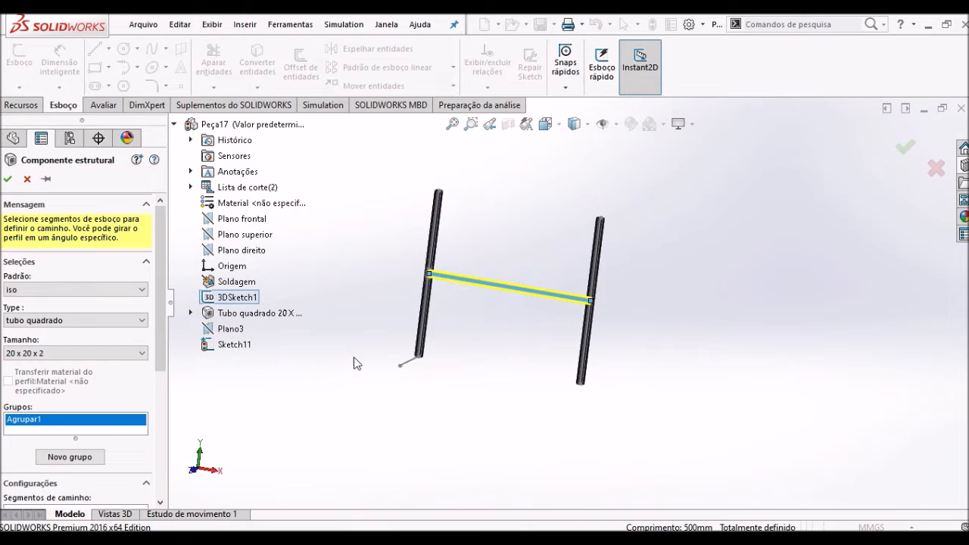
mouse_move(162, 339)
mouse_down()
mouse_move(174, 481)
mouse_move(150, 342)
mouse_up()
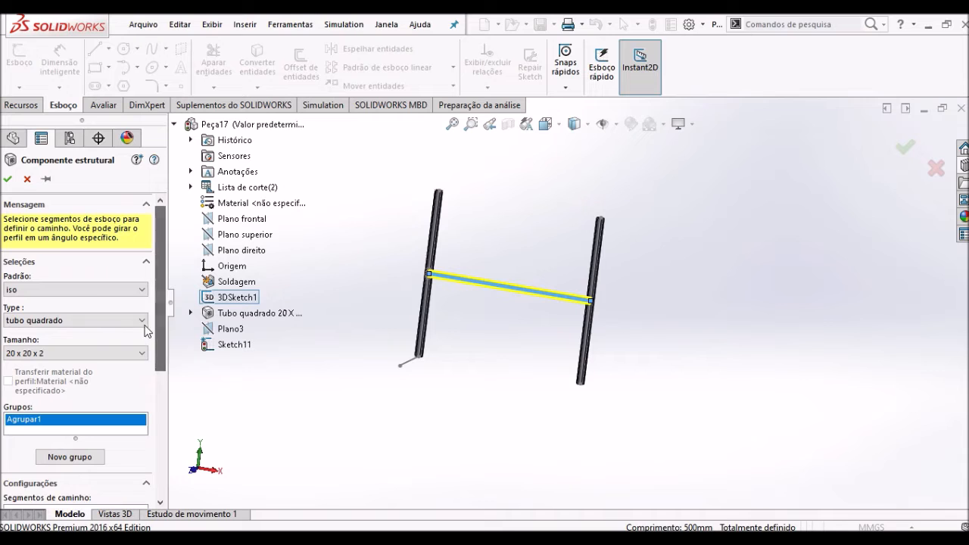
click(8, 179)
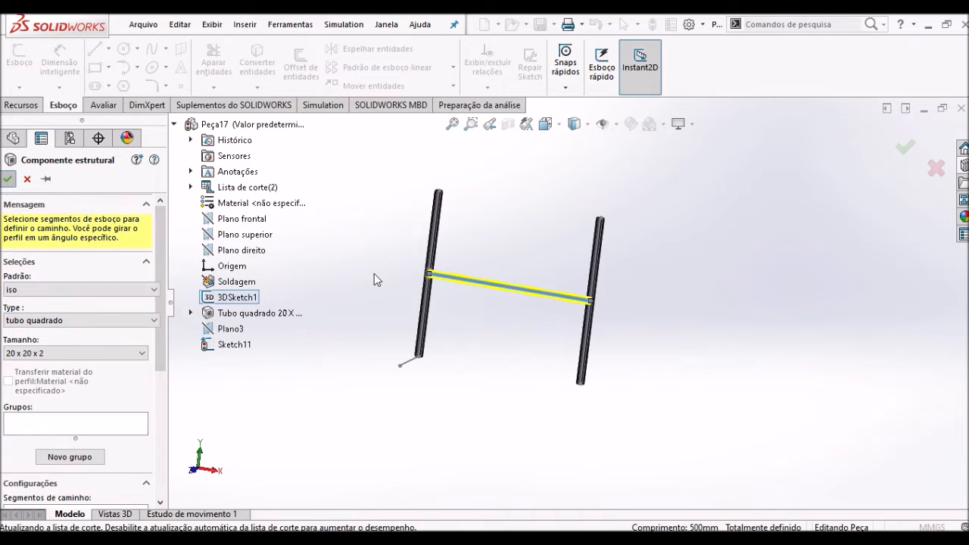
- Examine the joint between the horizontal tube and the vertical tube at the origin
scroll(425, 282, down, 4)
scroll(450, 278, down, 5)
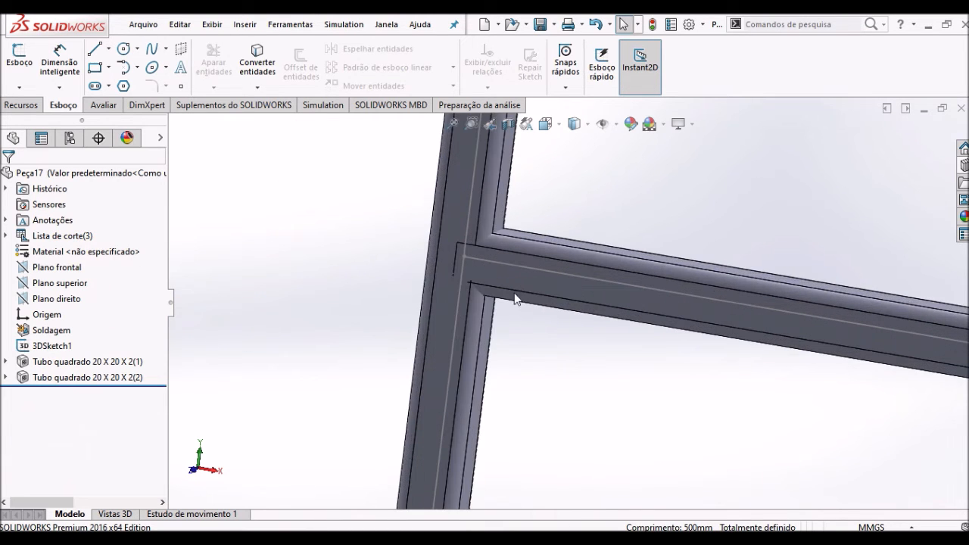
scroll(508, 283, down, 2)
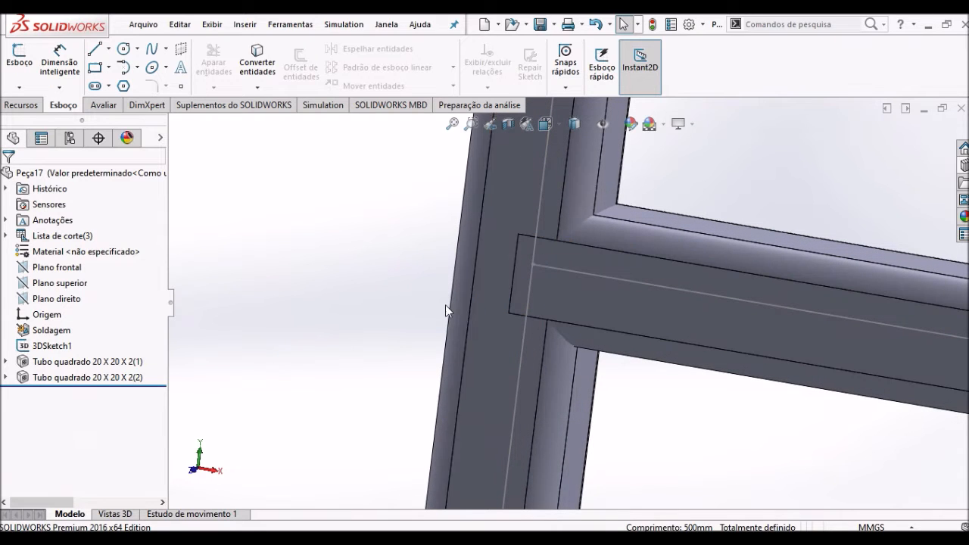
scroll(439, 305, up, 3)
middle_drag(429, 305, 400, 340)
scroll(214, 357, up, 2)
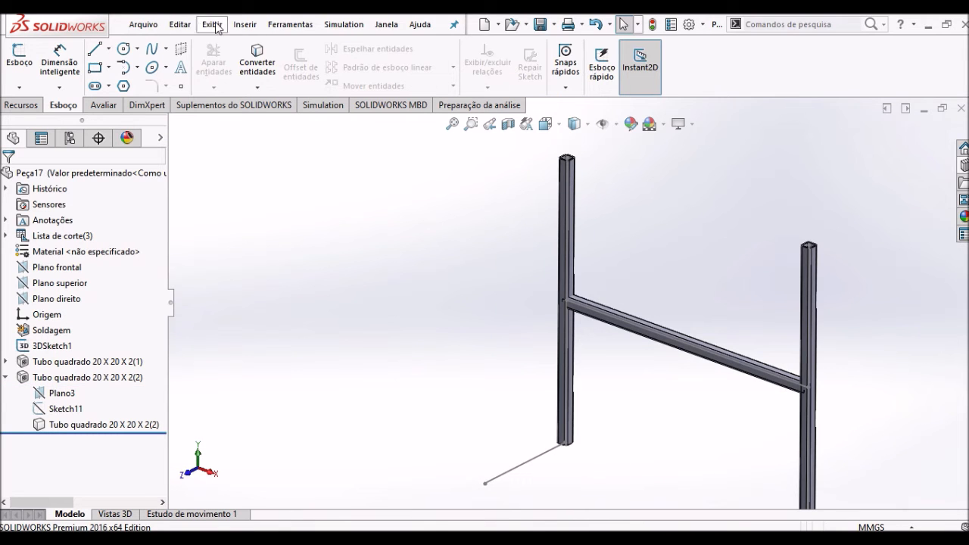
- Start a Trim/Extend on the horizontal tube, using the vertical tube at the origin as the first trimming body
click(244, 24)
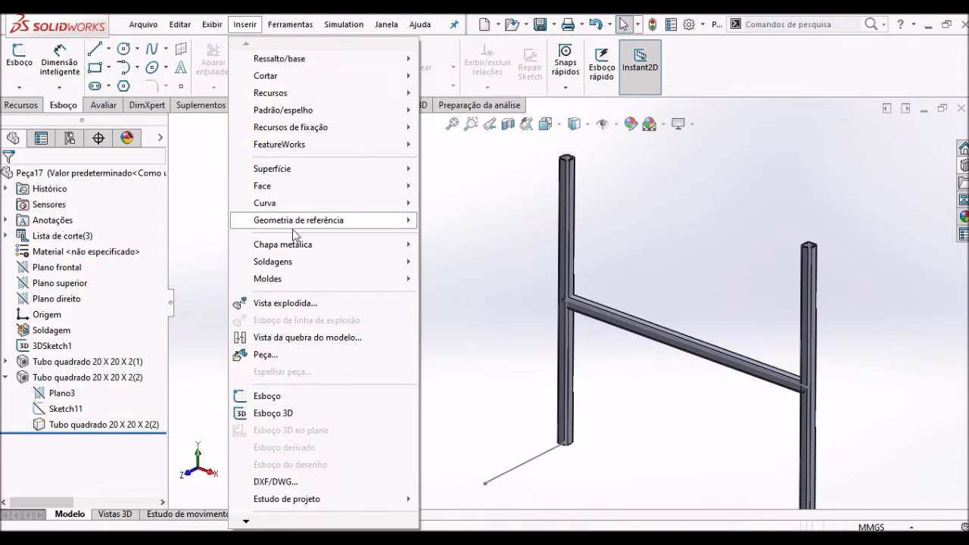
mouse_move(301, 265)
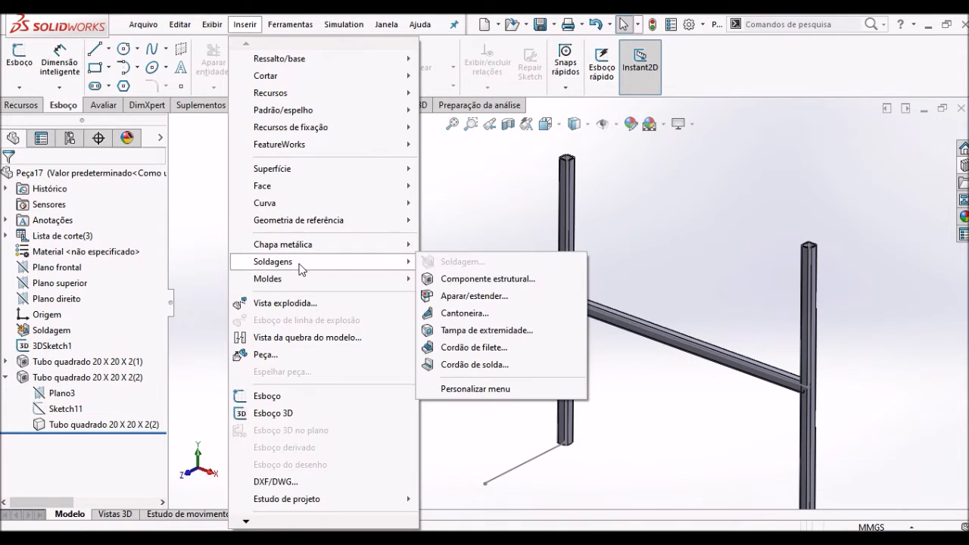
click(469, 303)
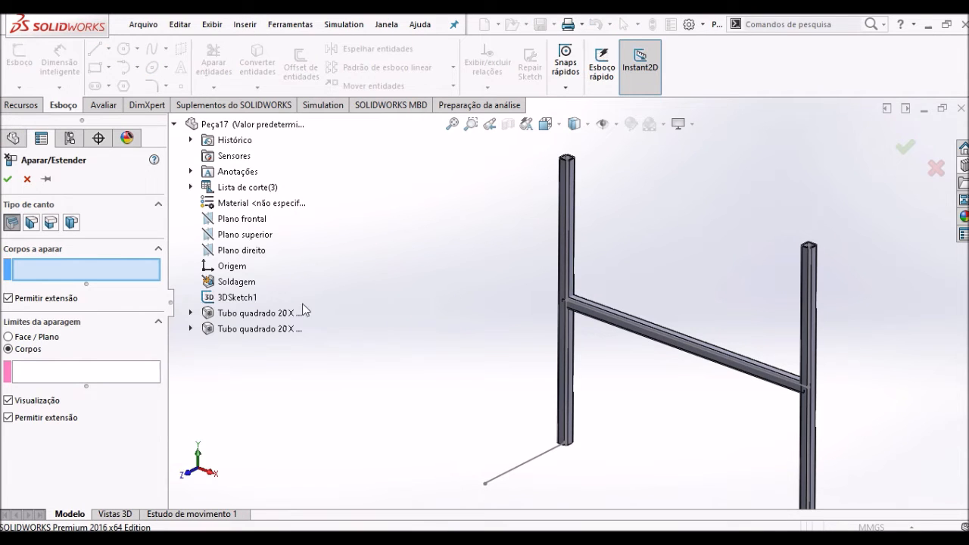
scroll(649, 333, down, 3)
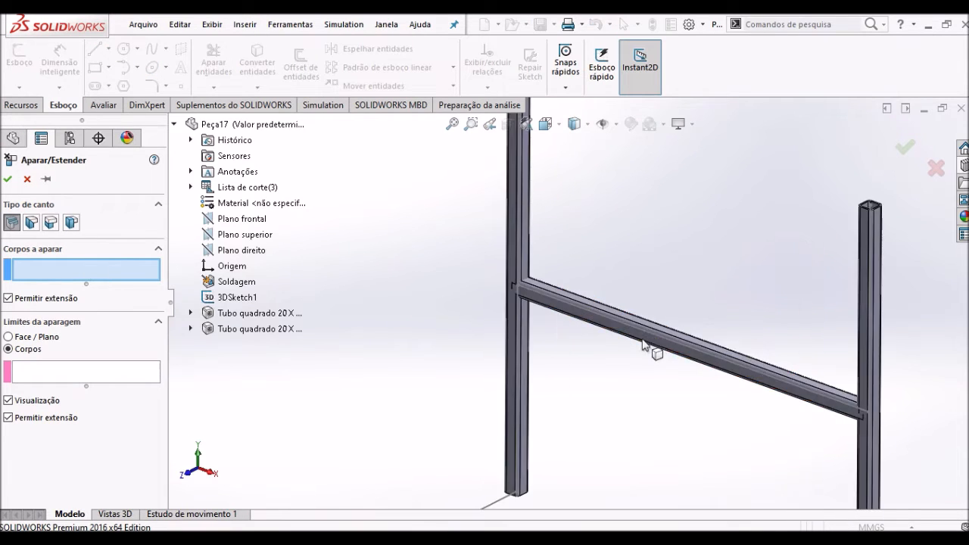
click(603, 323)
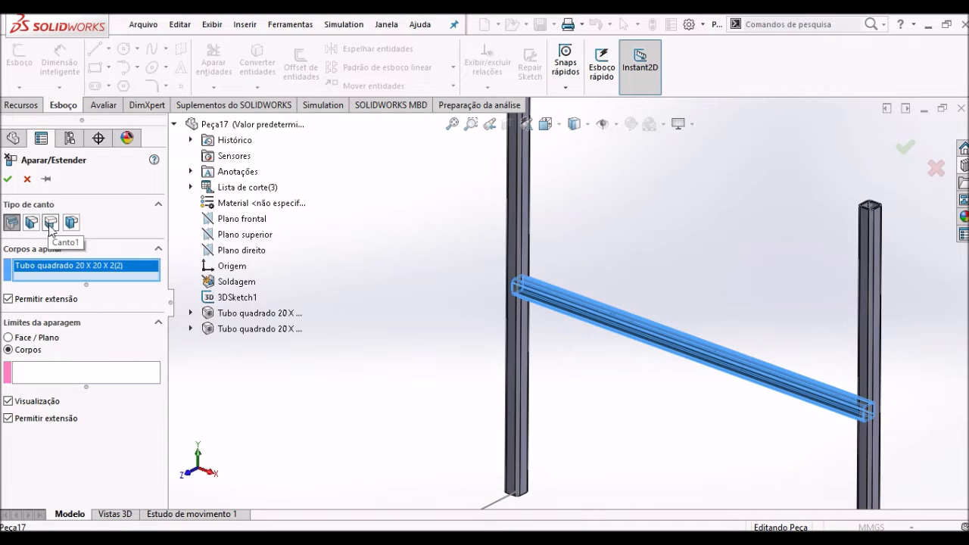
click(53, 376)
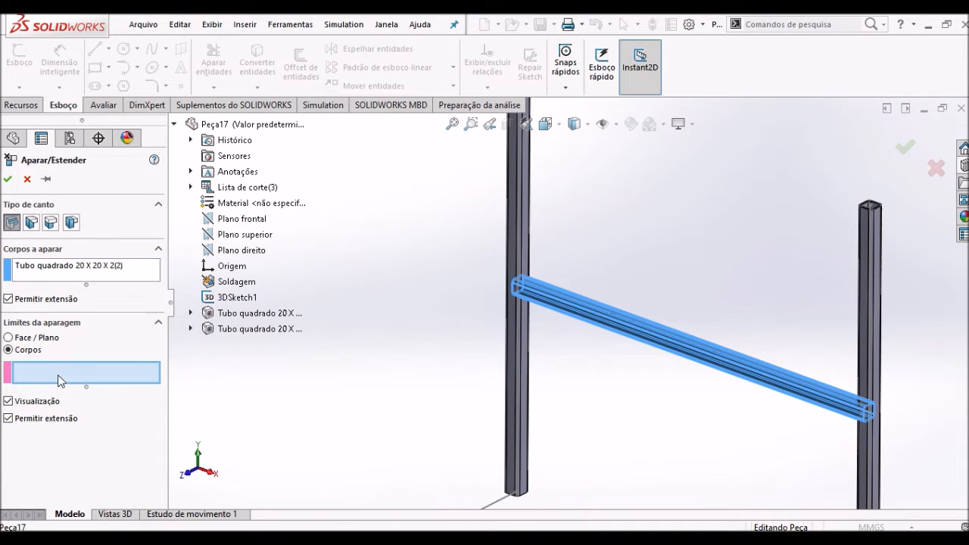
click(524, 337)
scroll(524, 338, down, 4)
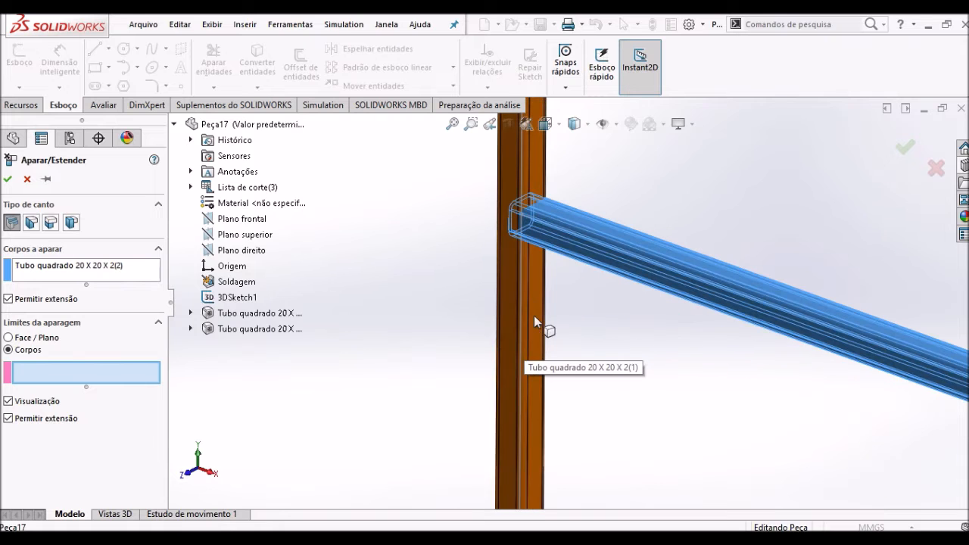
scroll(536, 290, up, 6)
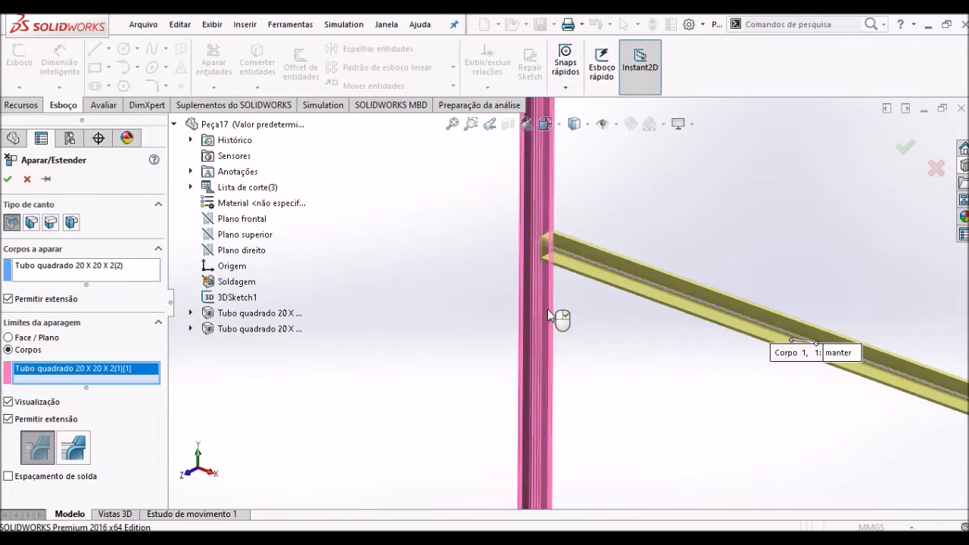
- Add the other vertical tube as the second trimming body and apply the trim to both ends of the horizontal tube
middle_drag(626, 380, 681, 383)
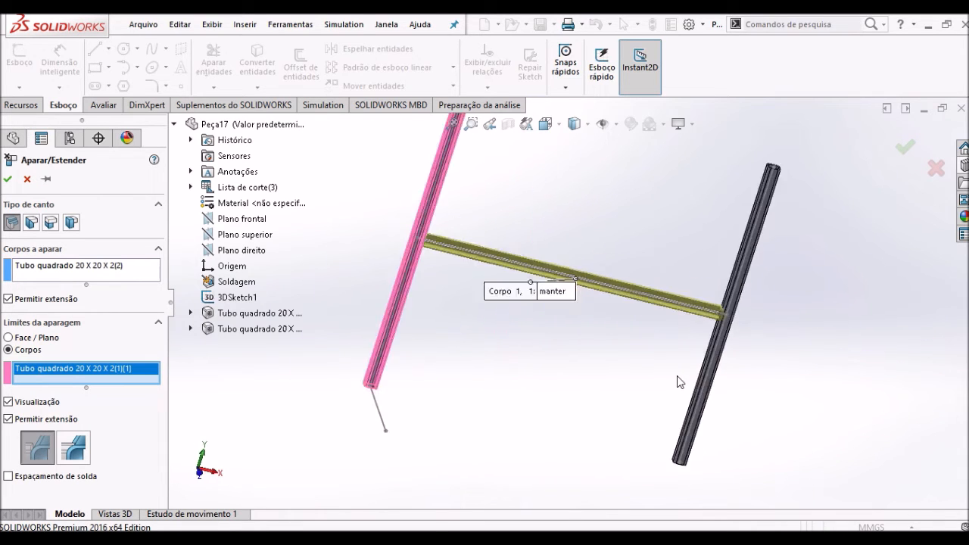
scroll(677, 361, down, 5)
scroll(704, 331, down, 3)
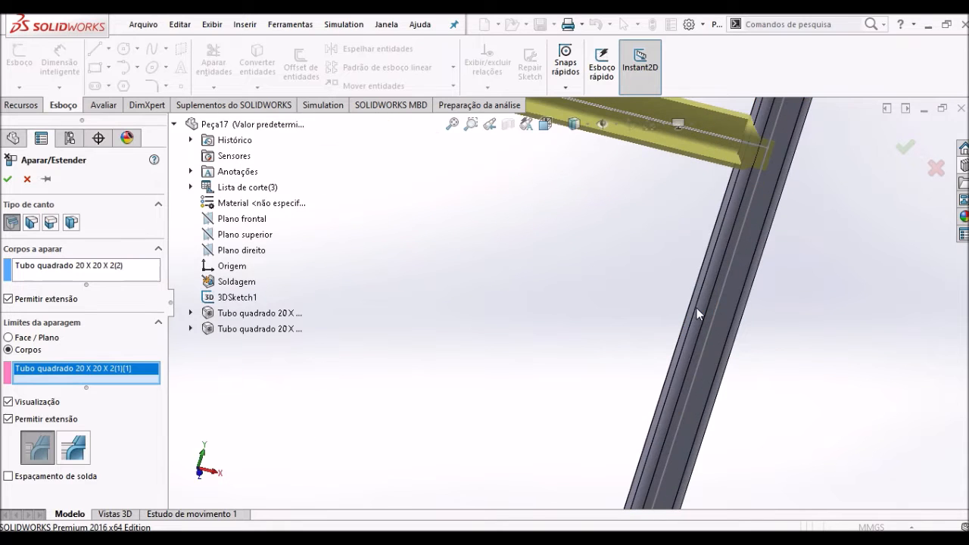
click(709, 303)
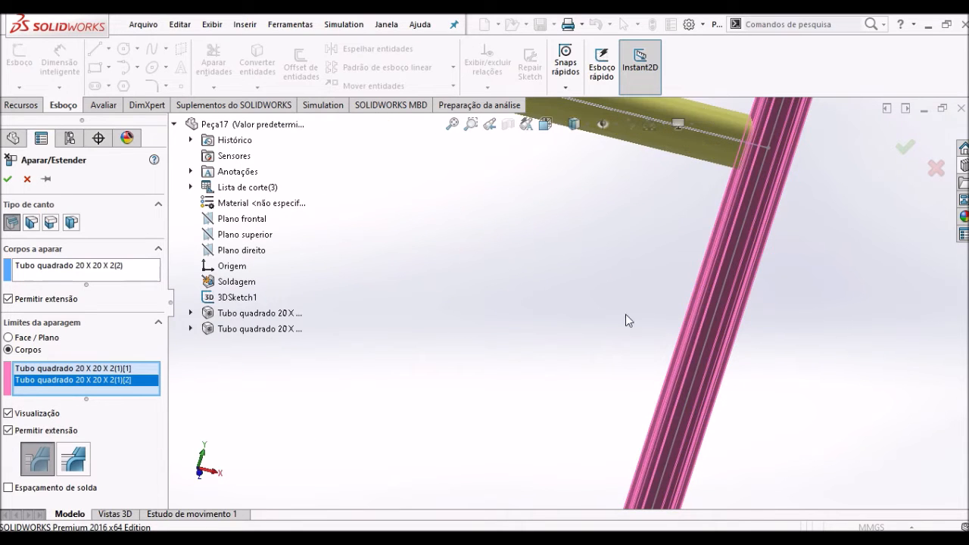
scroll(598, 322, up, 2)
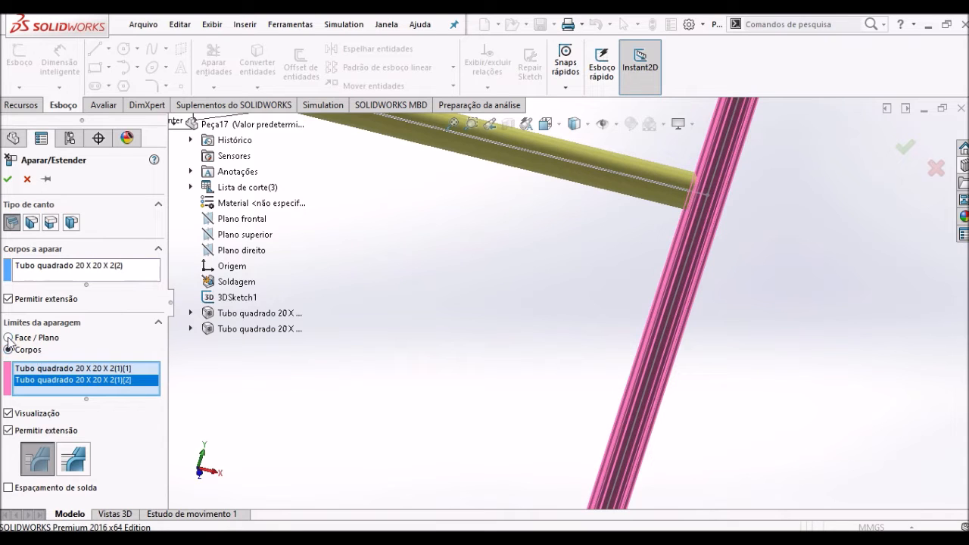
middle_drag(611, 281, 604, 390)
scroll(604, 391, up, 9)
middle_drag(552, 321, 623, 316)
scroll(635, 333, down, 5)
scroll(463, 293, up, 3)
scroll(394, 244, down, 2)
mouse_move(390, 242)
middle_down()
mouse_move(364, 243)
mouse_move(382, 251)
middle_up()
scroll(382, 250, down, 2)
click(7, 178)
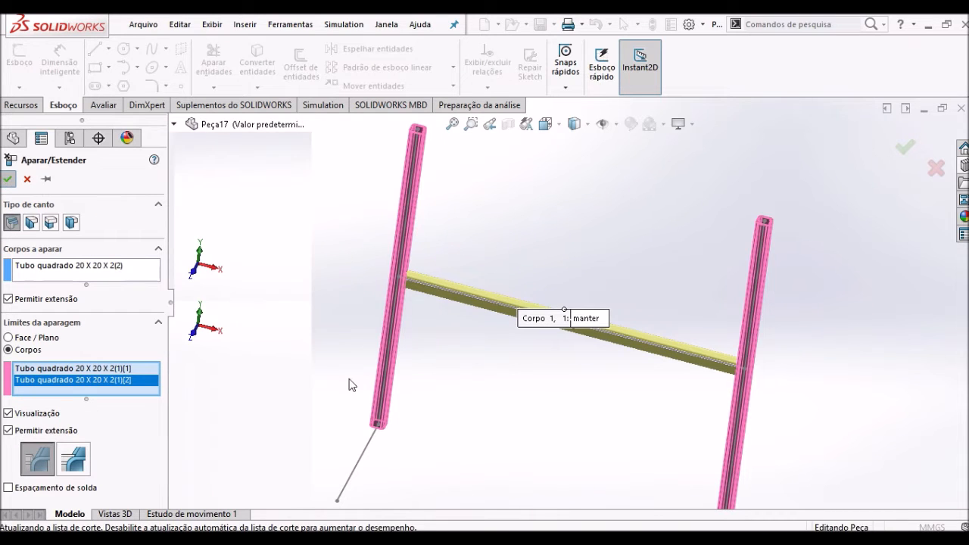
- Create an iso tubo quadrado 20 x 20 x 2 structural member along the short foot line at the vertical tube's lower end
scroll(428, 199, down, 8)
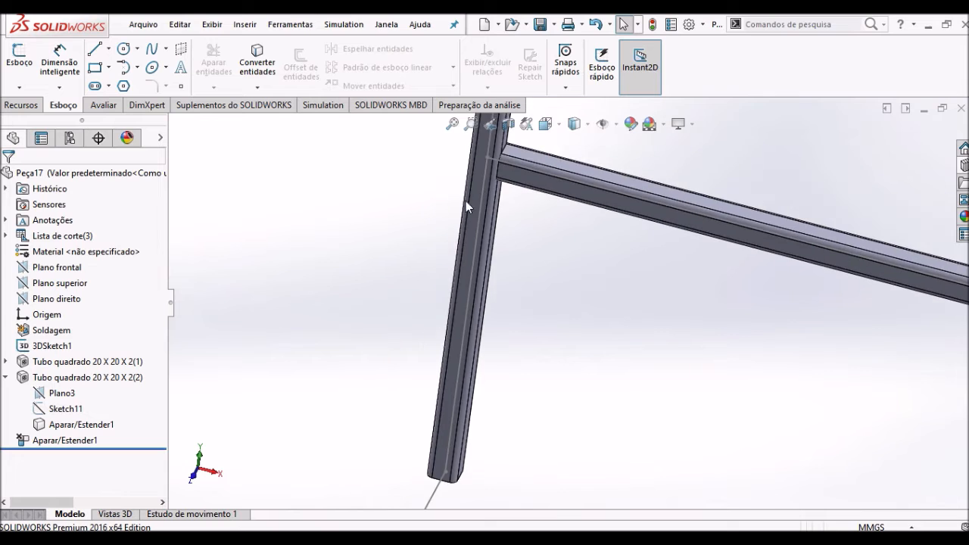
scroll(557, 246, up, 8)
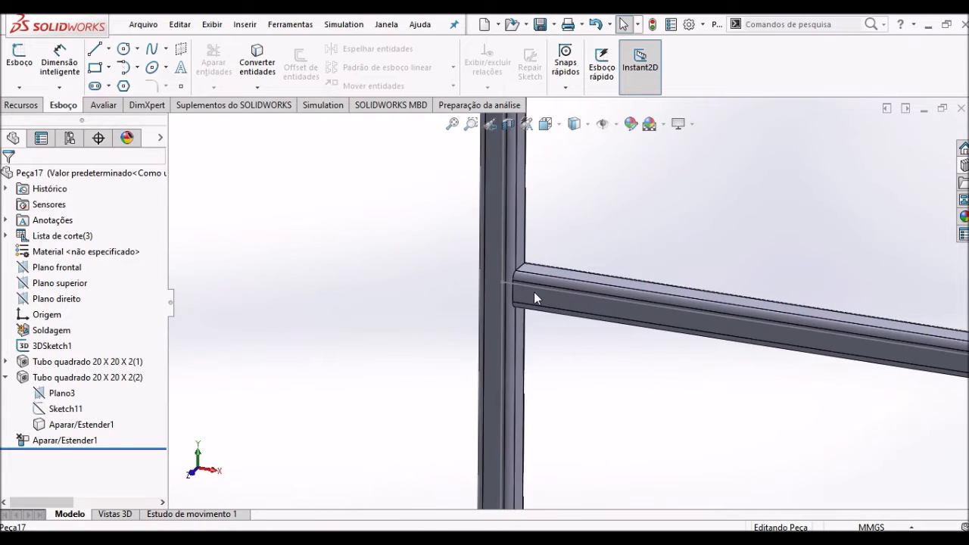
middle_drag(573, 399, 514, 331)
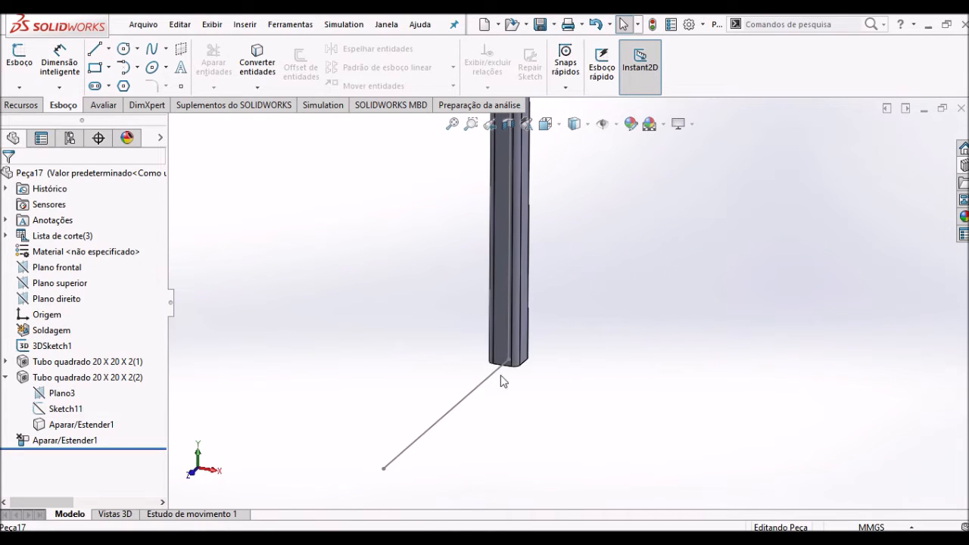
click(244, 24)
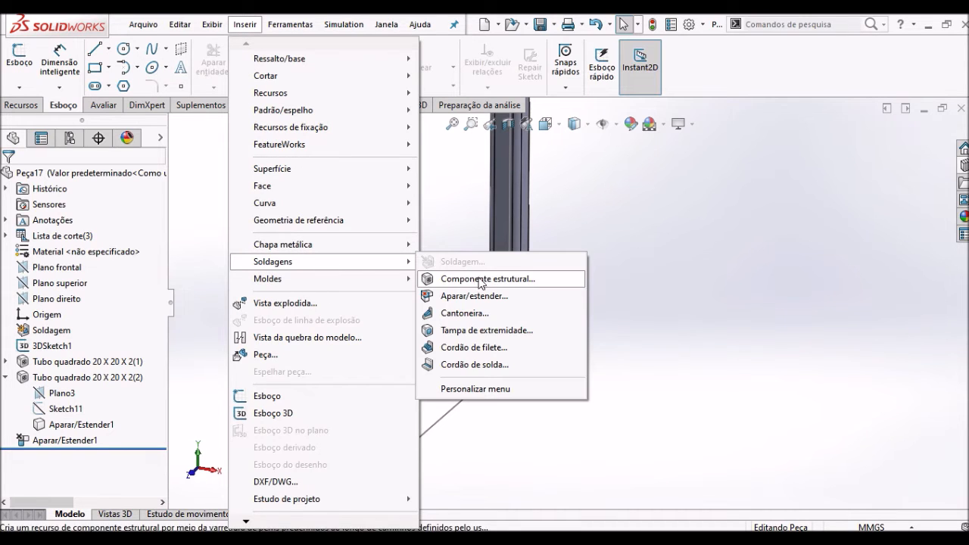
click(481, 280)
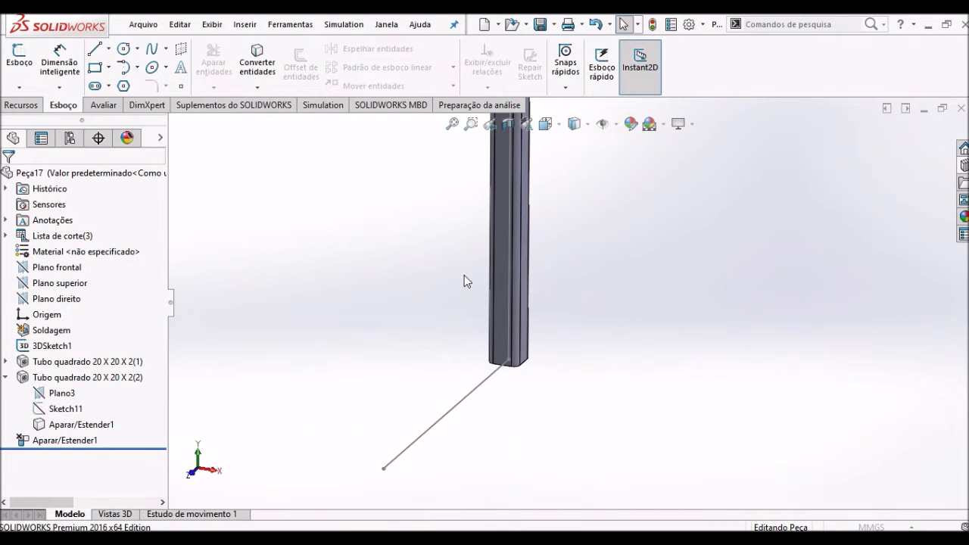
click(482, 385)
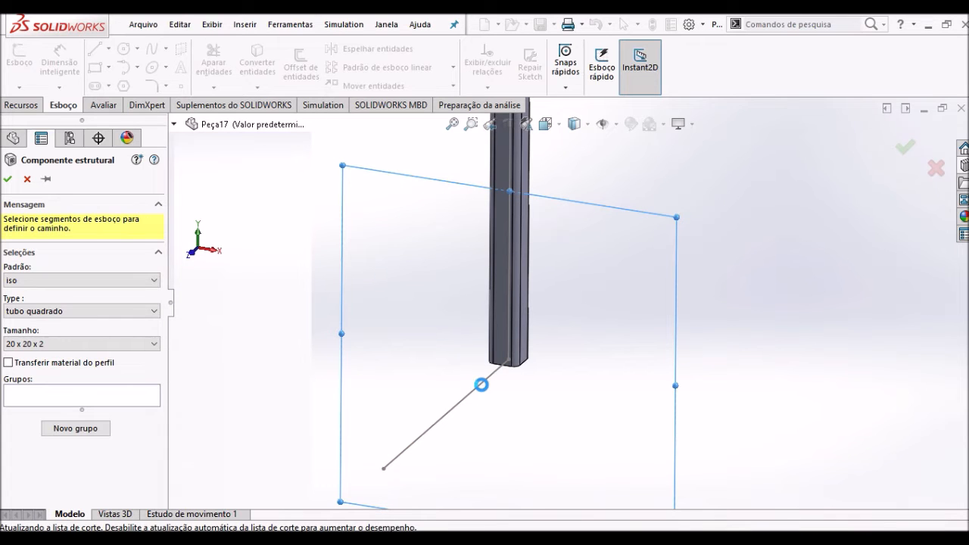
middle_drag(441, 353, 413, 342)
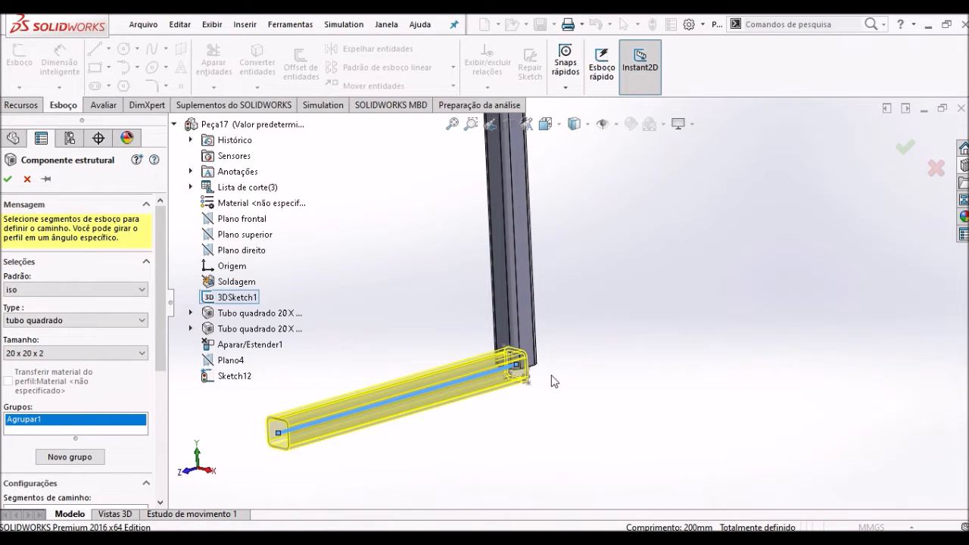
mouse_move(162, 361)
mouse_down()
mouse_move(174, 496)
mouse_move(161, 344)
mouse_up()
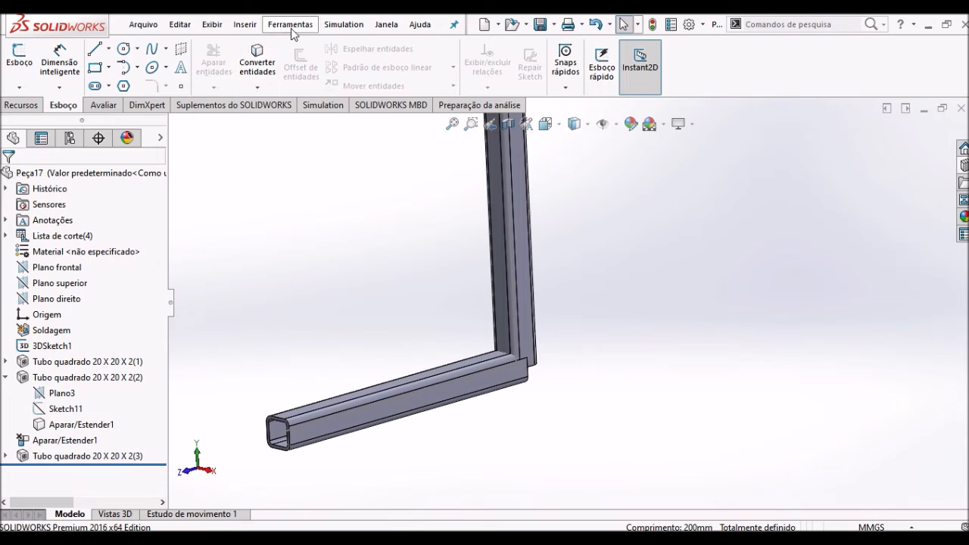
- Start a Trim/Extend on the foot tube, using the vertical tube at the origin as the trimming body
click(241, 25)
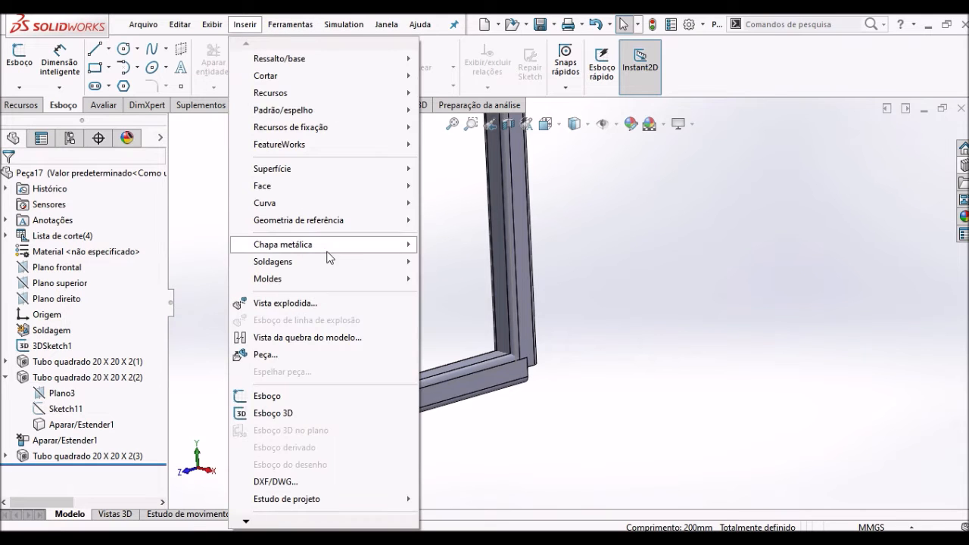
mouse_move(334, 264)
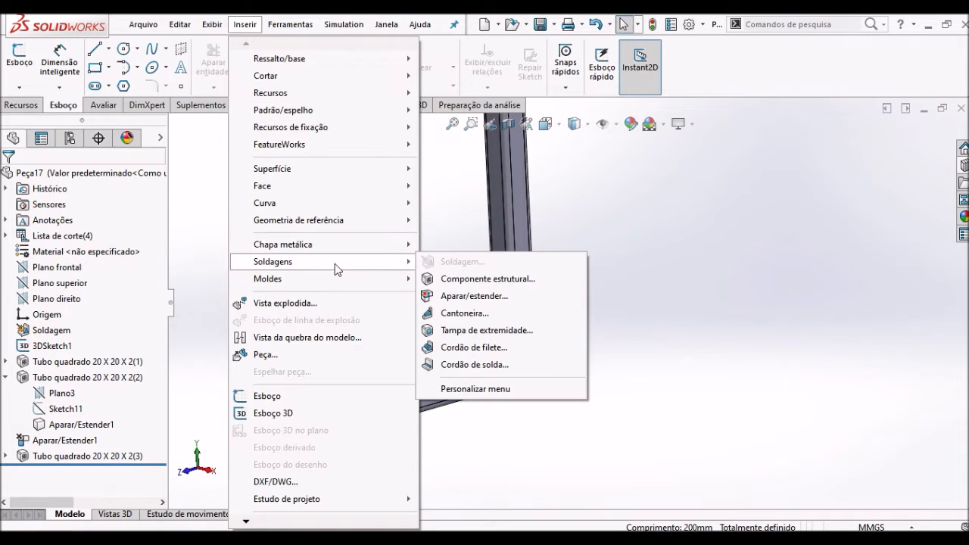
click(469, 296)
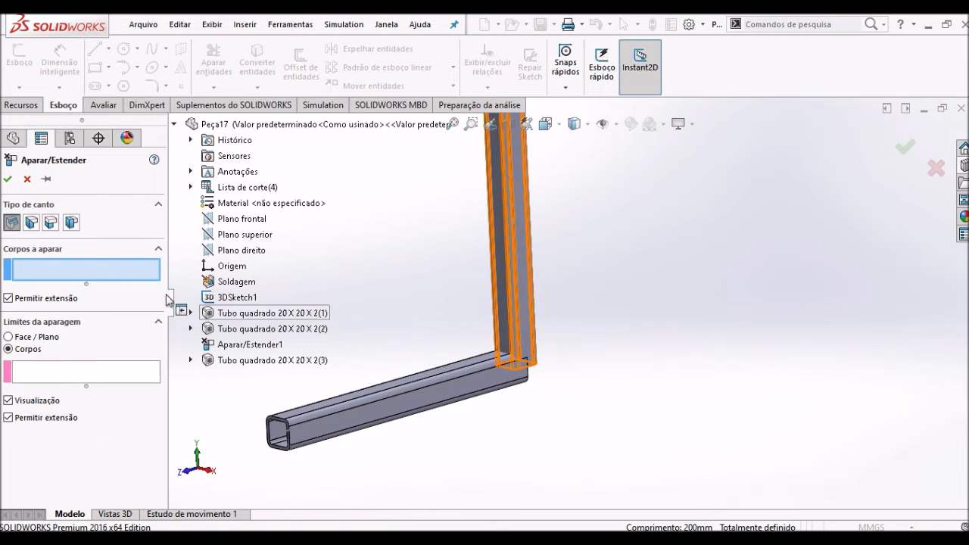
click(410, 404)
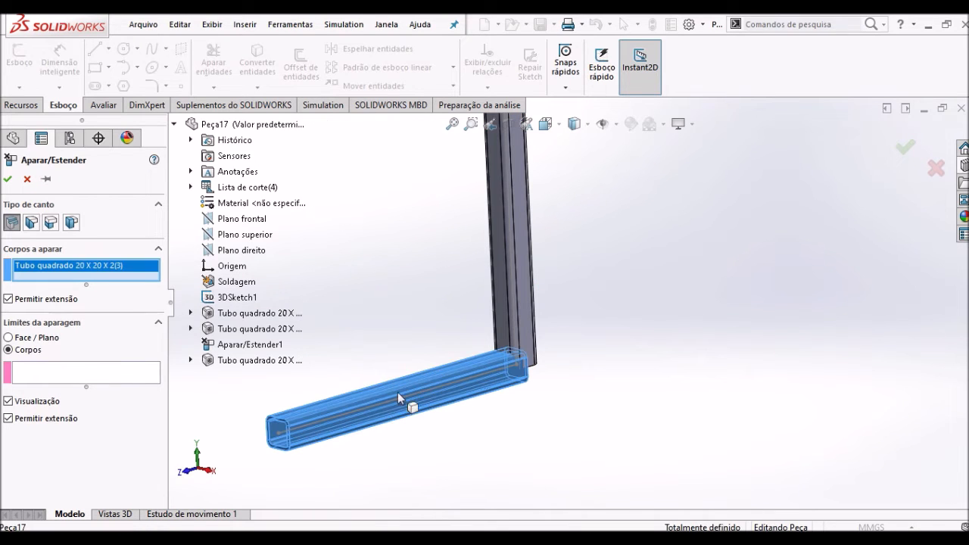
click(86, 376)
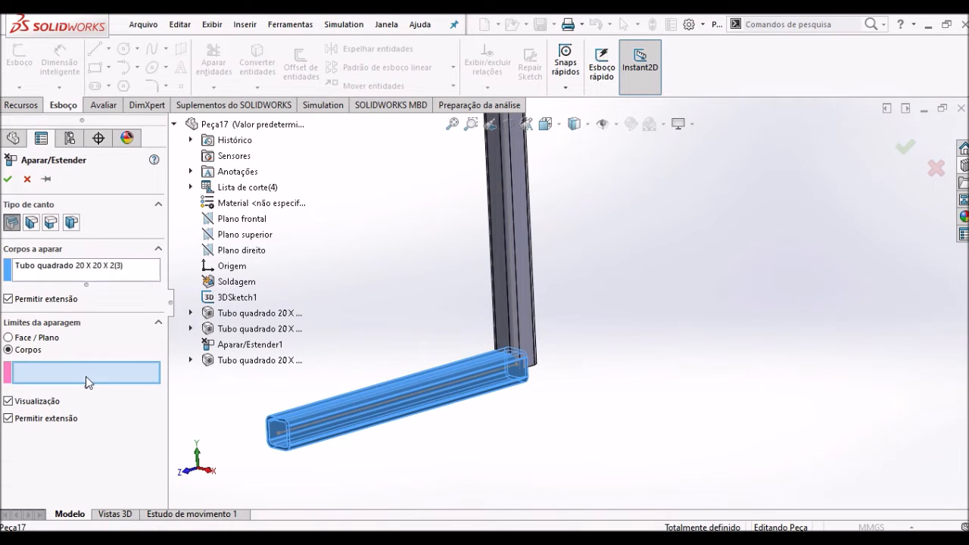
click(523, 314)
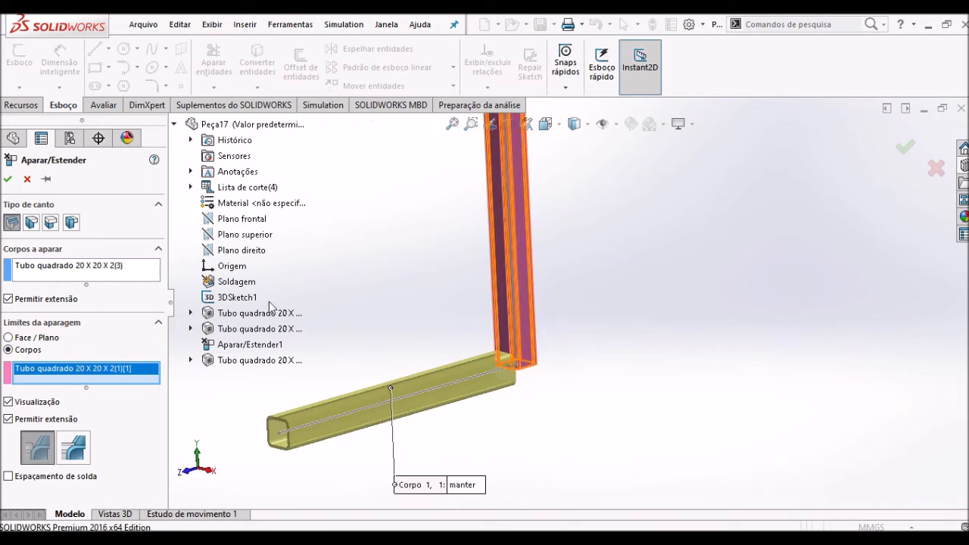
- Try the Aparar 45º mitre and both butt corner types on the joint between the foot tube and the vertical tube
click(31, 222)
click(12, 225)
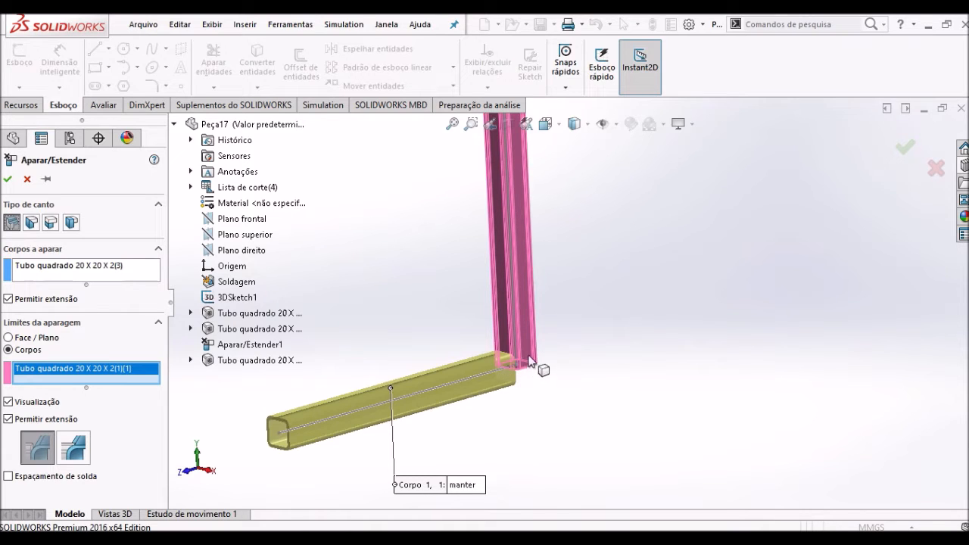
click(32, 224)
middle_drag(442, 364, 442, 340)
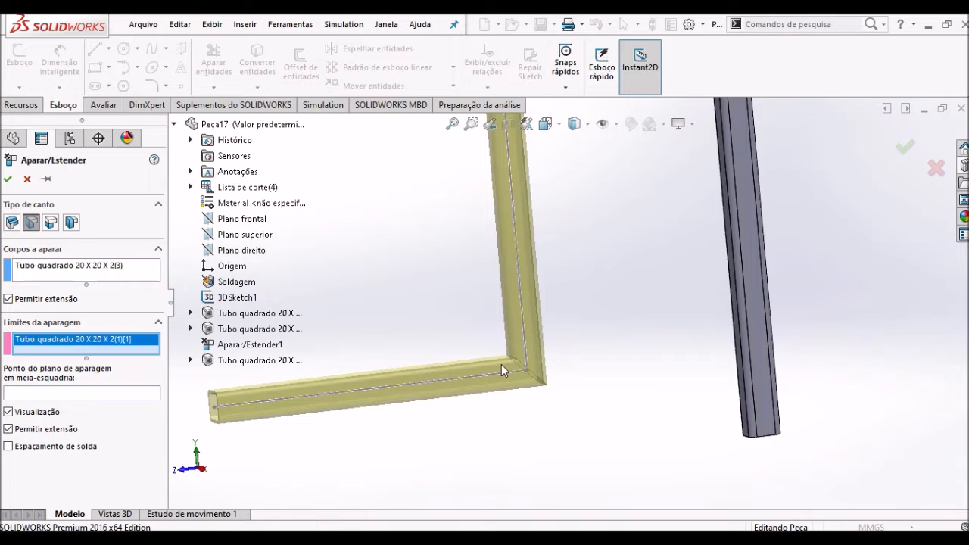
click(50, 223)
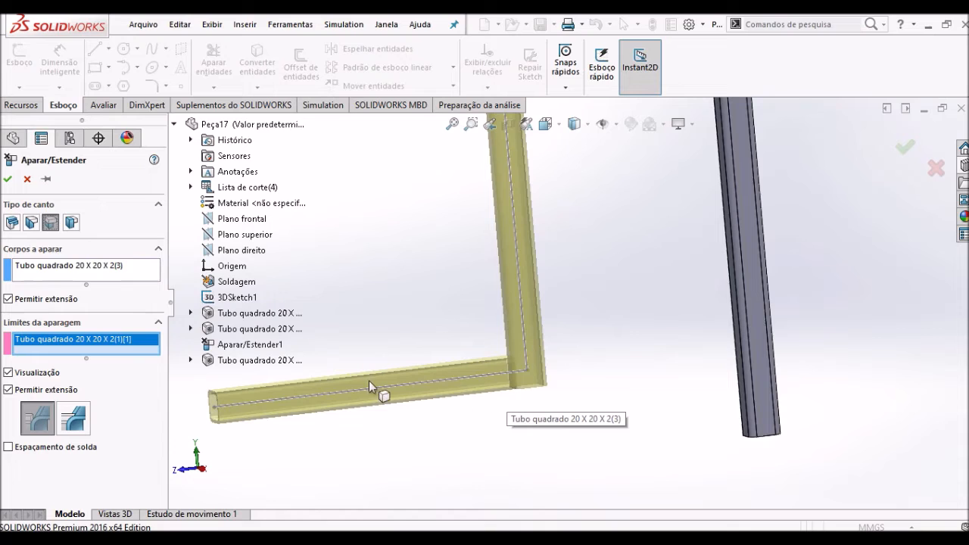
click(71, 222)
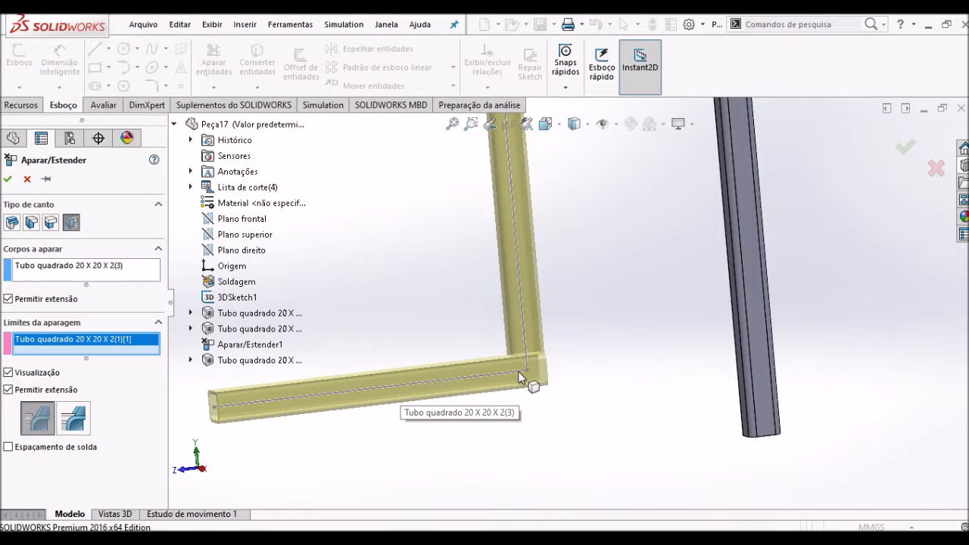
scroll(518, 371, up, 2)
middle_drag(509, 344, 579, 352)
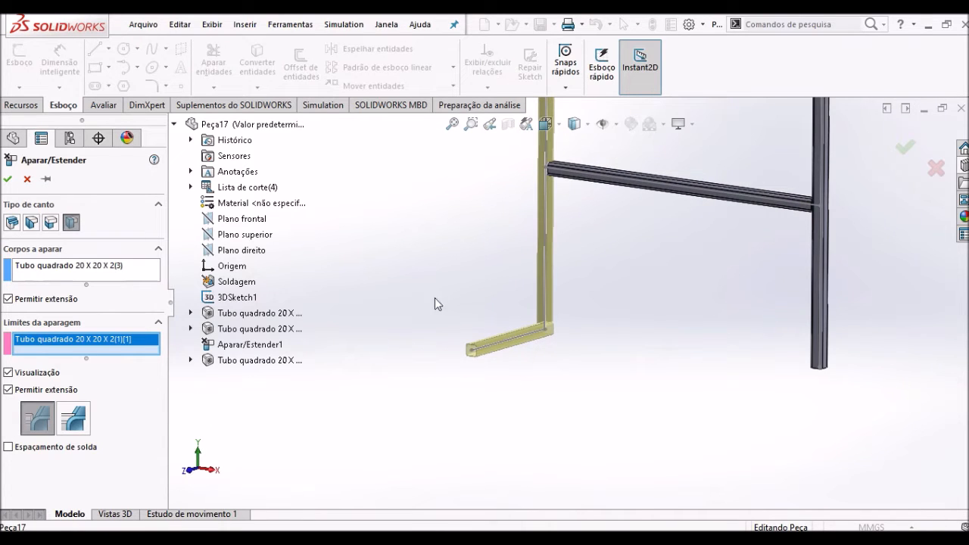
- Trim the foot tube against the vertical tube using the first butt corner type and apply the trim
click(50, 222)
mouse_move(587, 314)
middle_down()
mouse_move(579, 317)
mouse_move(592, 306)
middle_up()
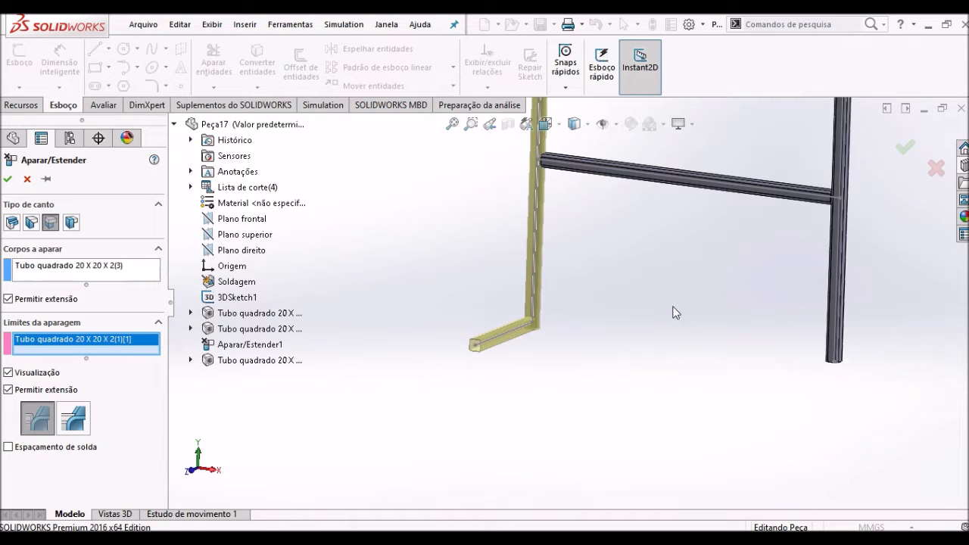
scroll(525, 324, down, 3)
middle_drag(525, 324, 551, 335)
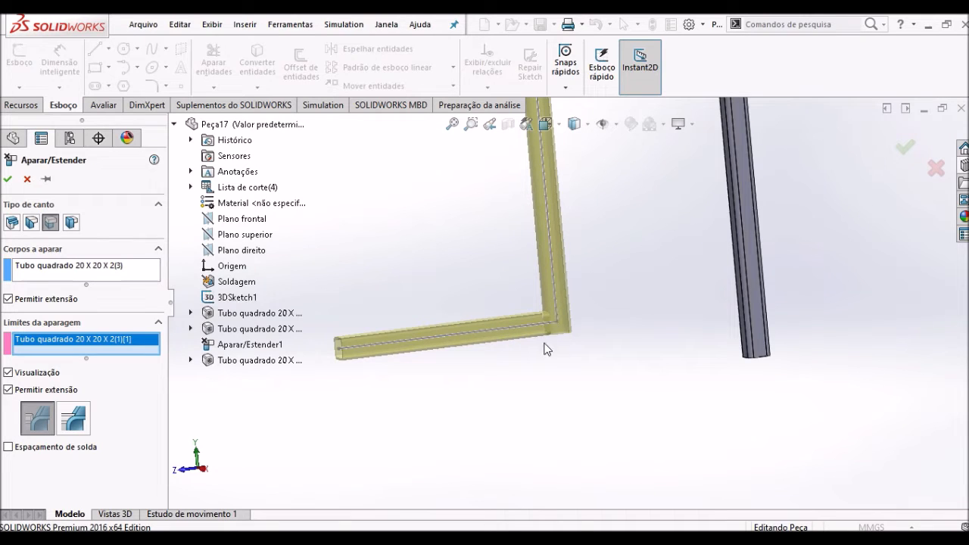
scroll(545, 343, up, 1)
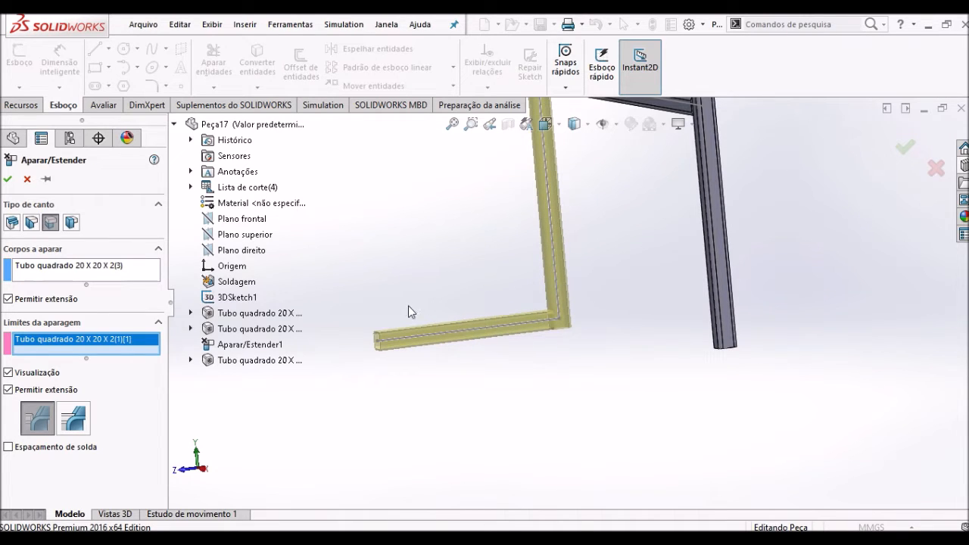
click(9, 180)
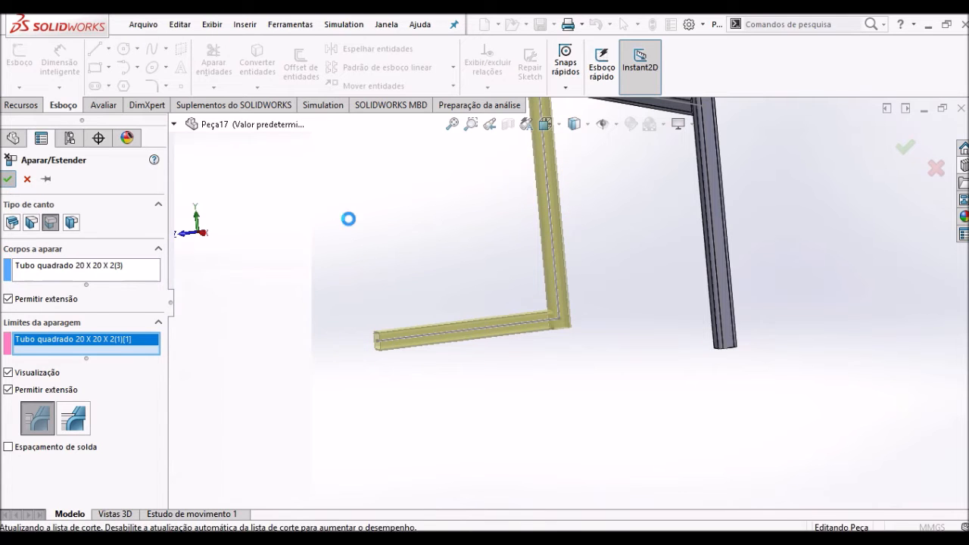
scroll(560, 225, up, 3)
middle_drag(621, 244, 560, 294)
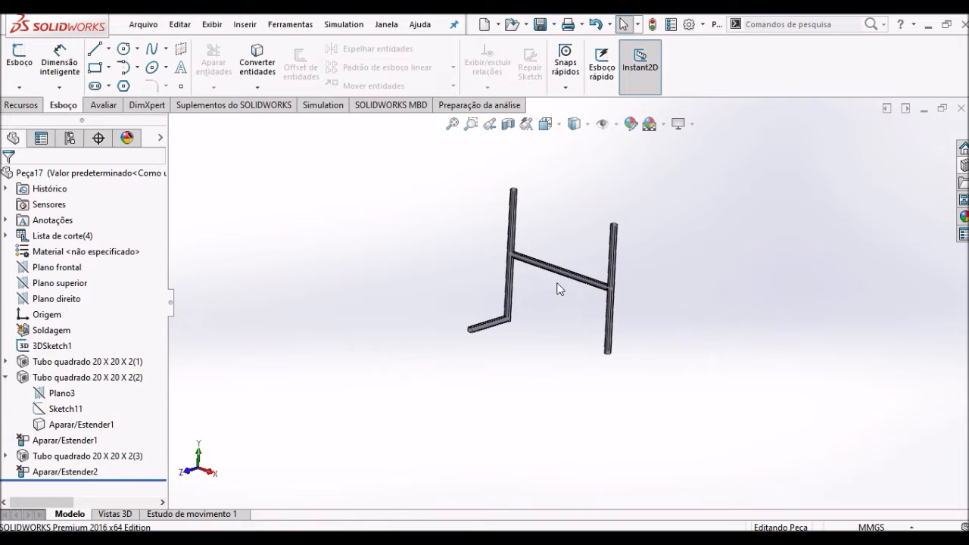
- Switch to Estrutura_1, open its 3DSketch1 to examine the frame's dimensioned lines, and exit the sketch without changes
key(ctrl+Tab)
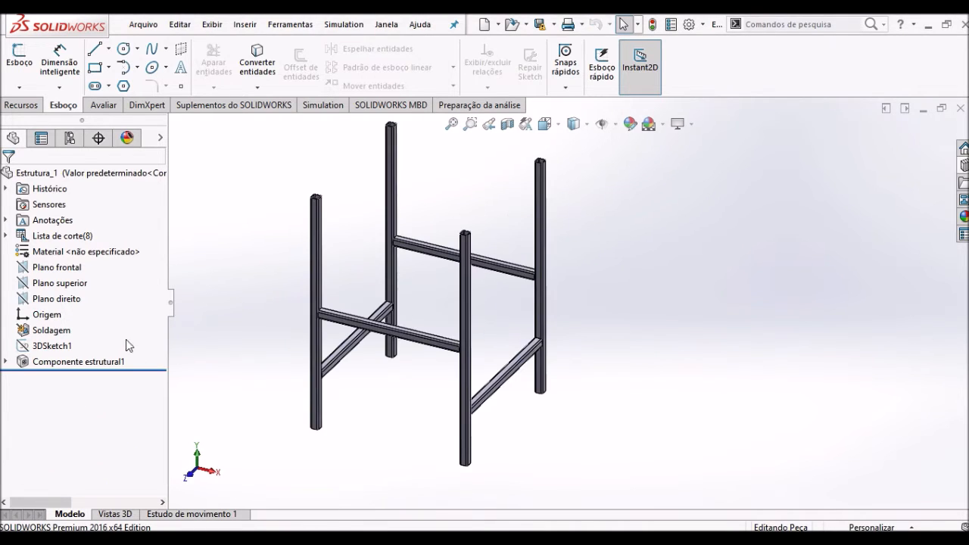
click(50, 346)
click(57, 311)
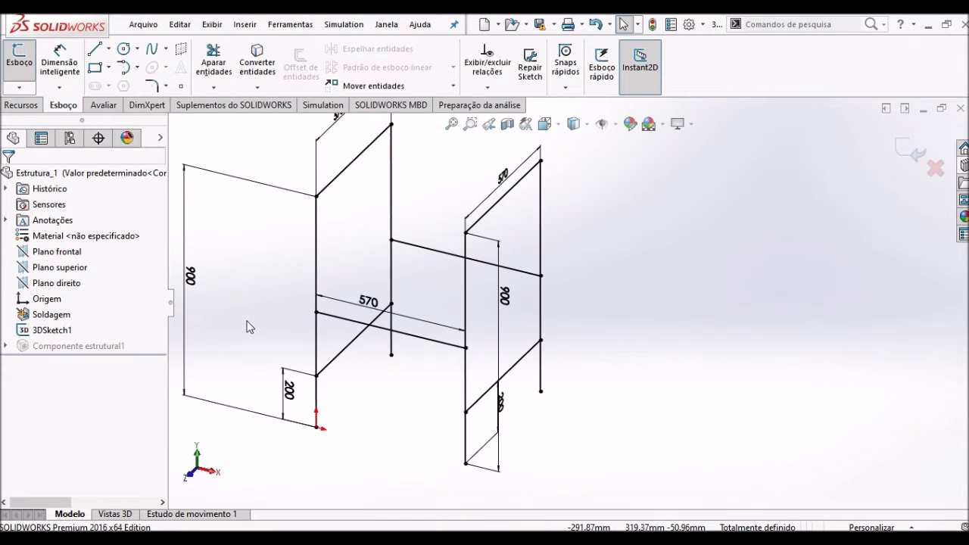
mouse_move(389, 407)
middle_down()
mouse_move(339, 363)
mouse_move(349, 382)
mouse_move(393, 389)
mouse_move(389, 395)
middle_up()
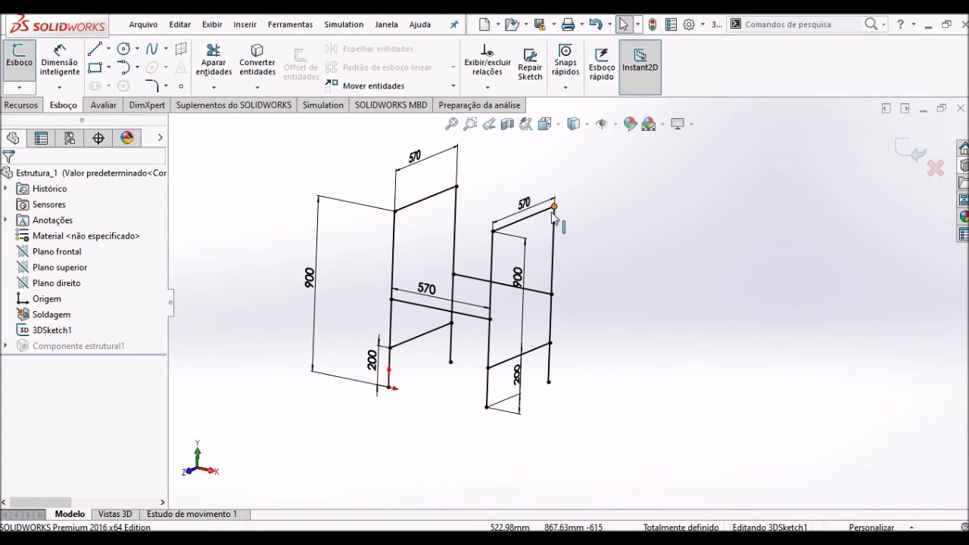
click(911, 149)
middle_drag(763, 231, 625, 297)
scroll(649, 263, down, 2)
mouse_move(577, 270)
middle_down()
mouse_move(588, 253)
mouse_move(582, 262)
middle_up()
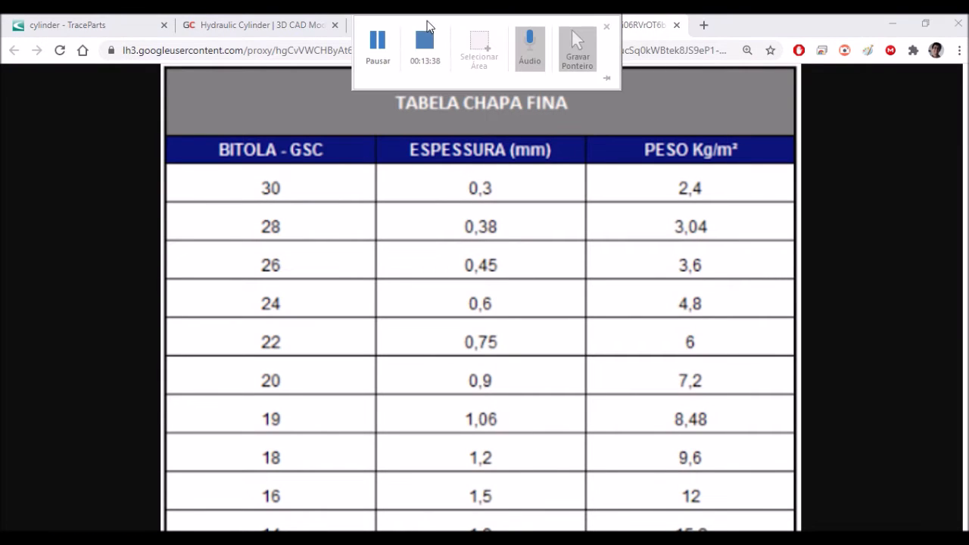
- On the Casa do Serralheiro web page, open the Tubo Quadrado table, read its outer dimensions and wall thicknesses, and close it
click(371, 27)
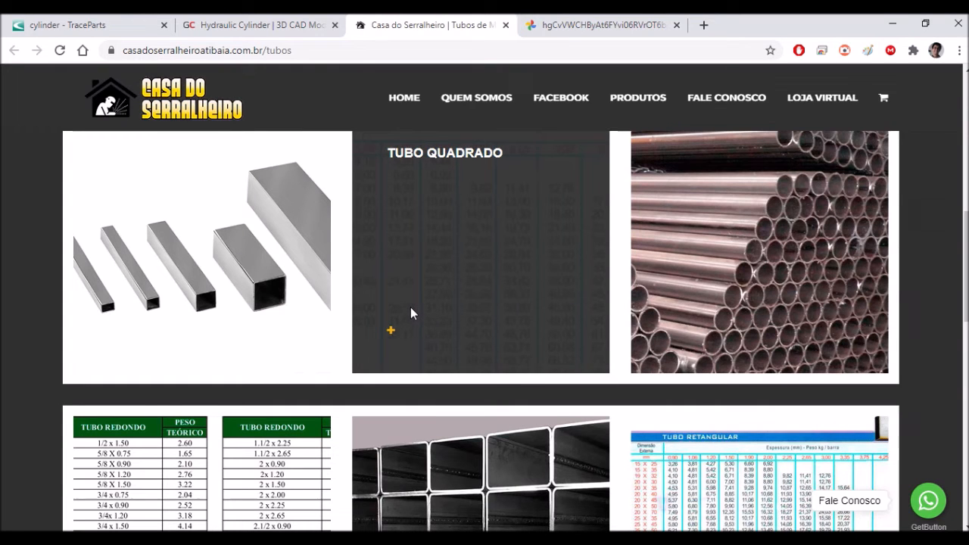
scroll(412, 314, down, 2)
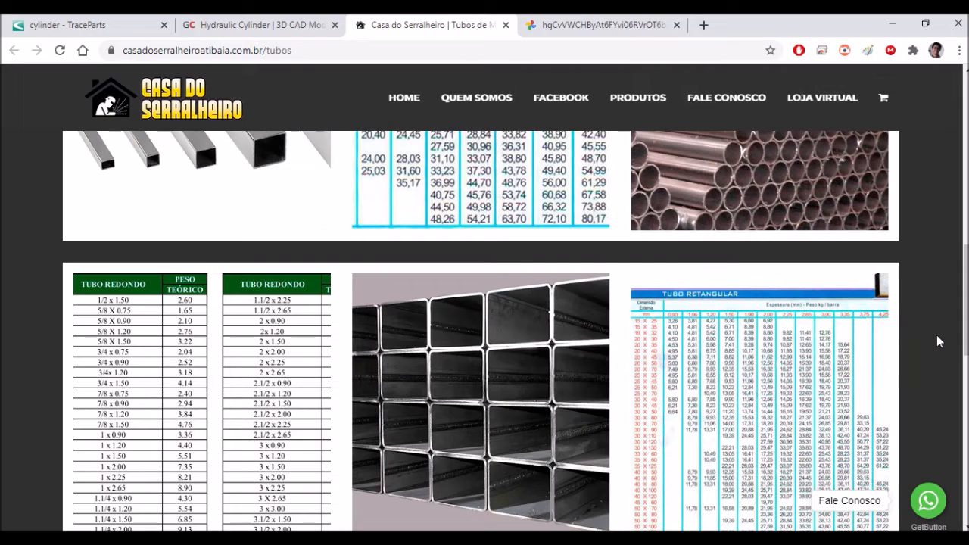
scroll(936, 337, down, 1)
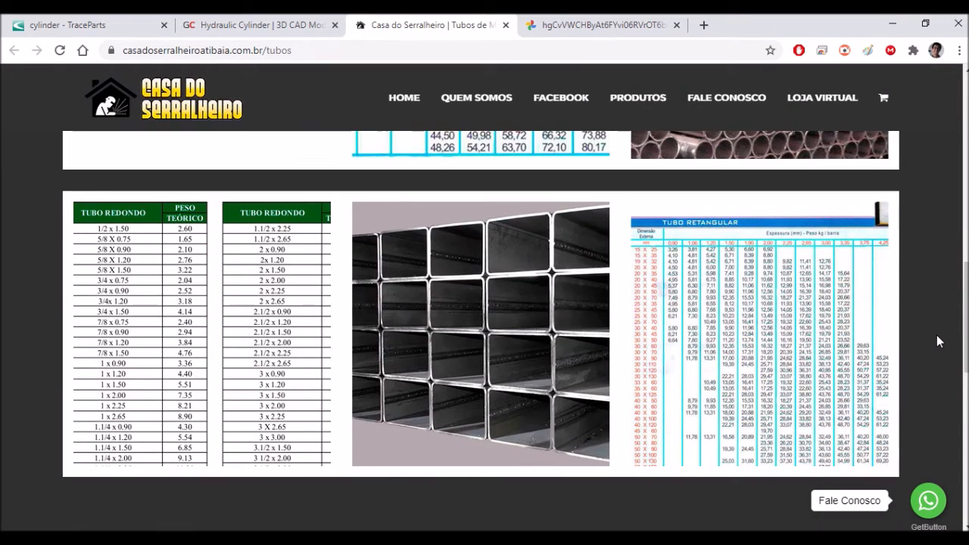
scroll(937, 342, up, 1)
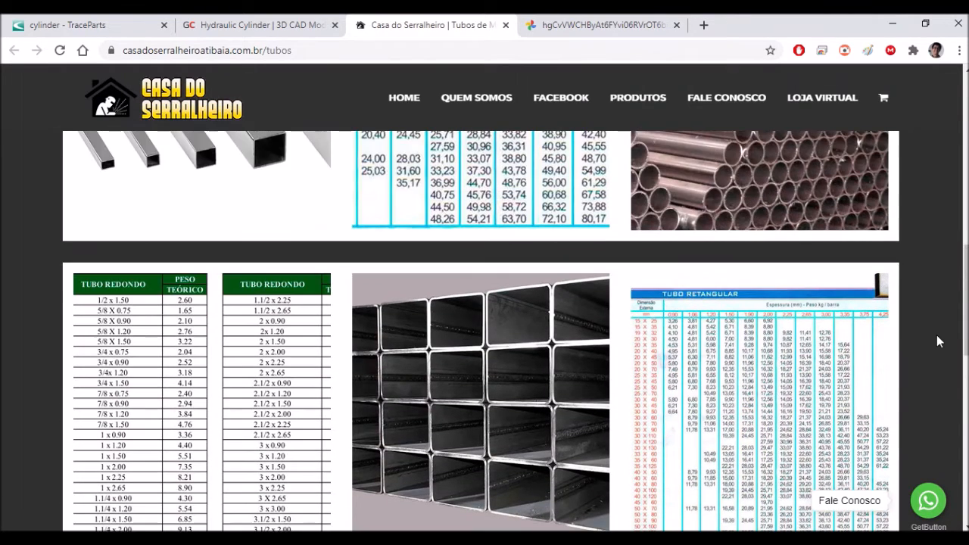
scroll(937, 341, up, 2)
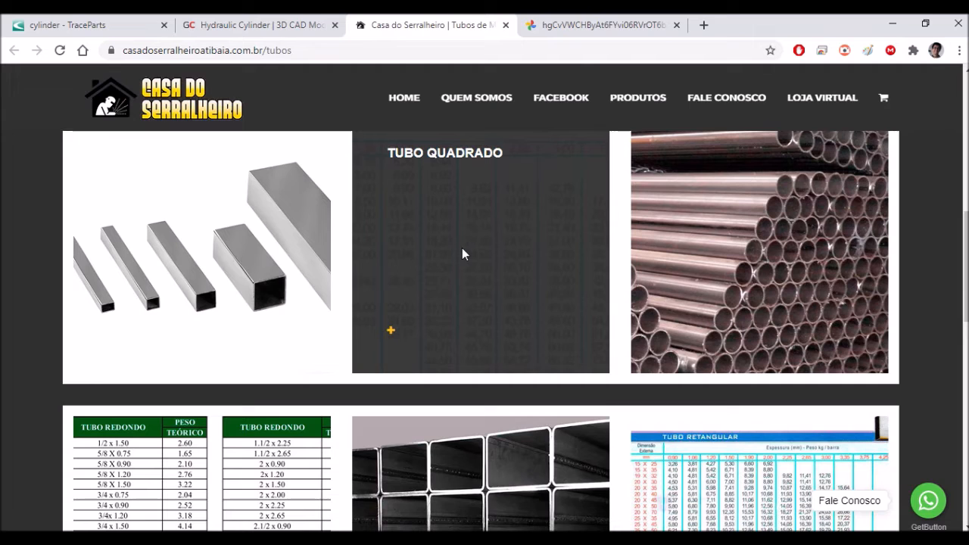
click(399, 320)
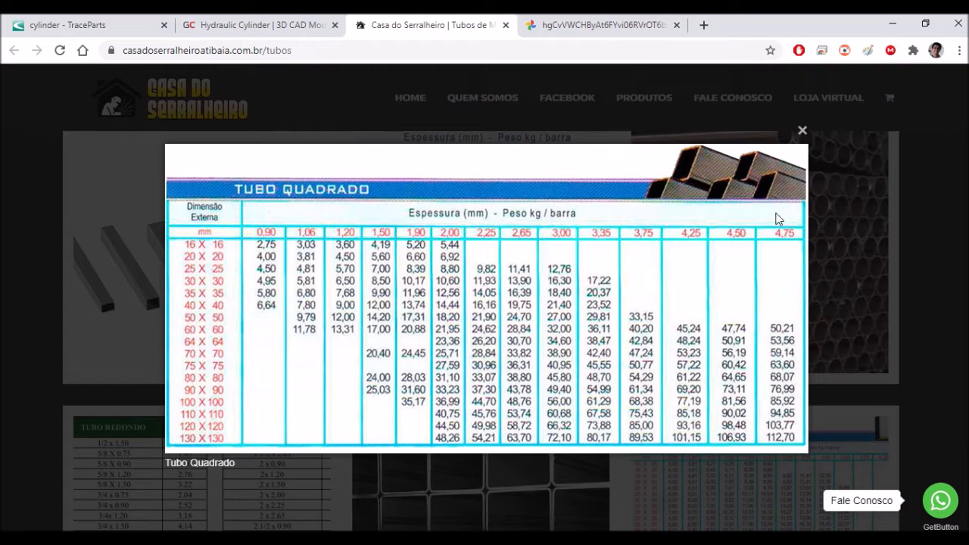
click(802, 132)
- Open the Tubo Retangular table, read the available thicknesses and weights per bar, and close it
scroll(454, 368, down, 3)
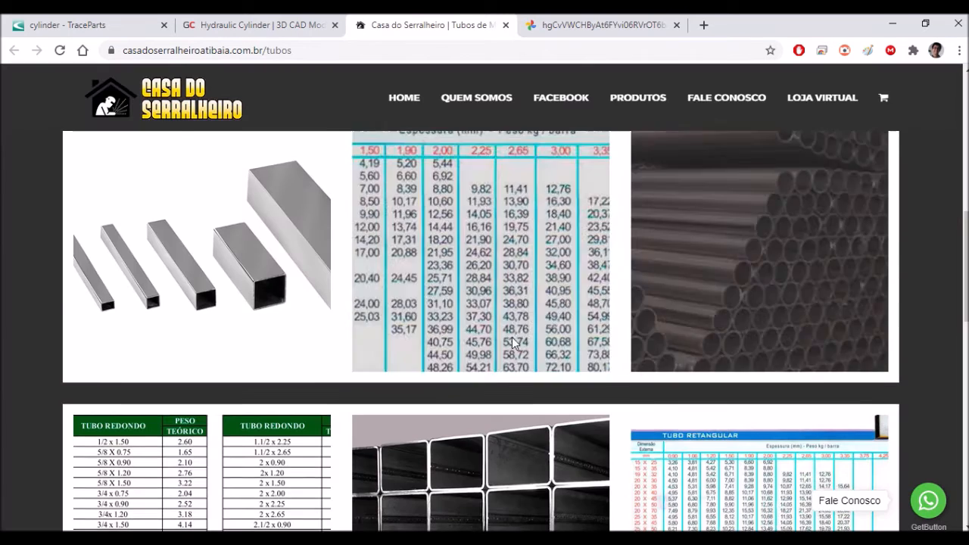
mouse_move(717, 324)
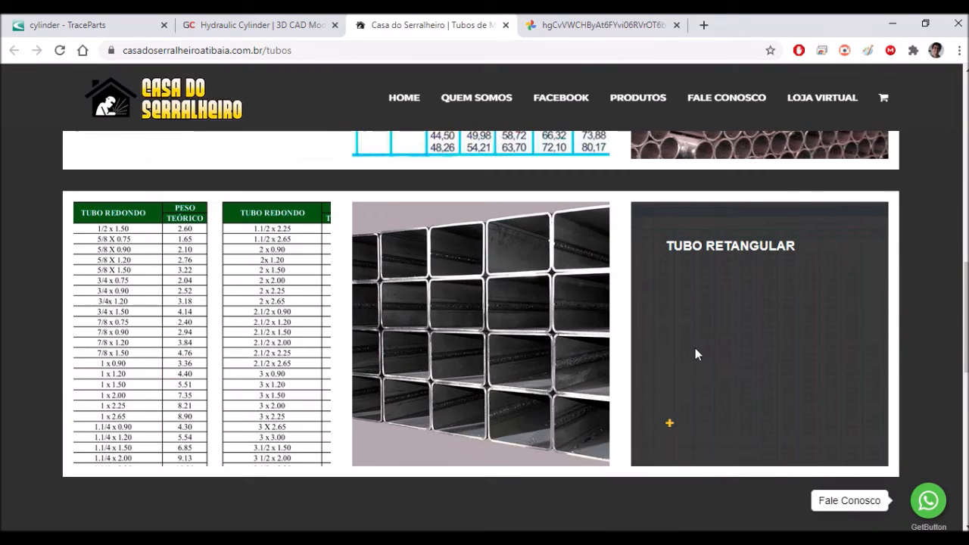
click(666, 423)
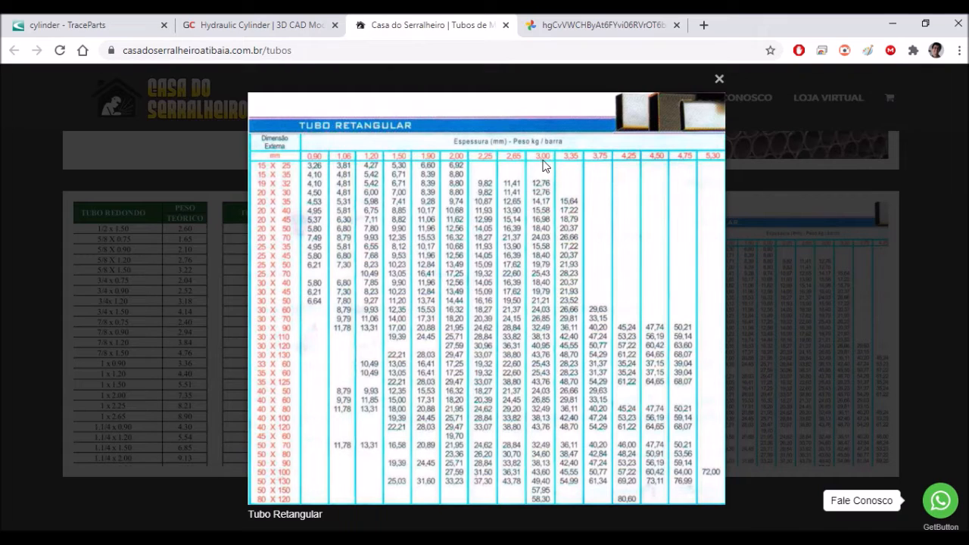
click(719, 79)
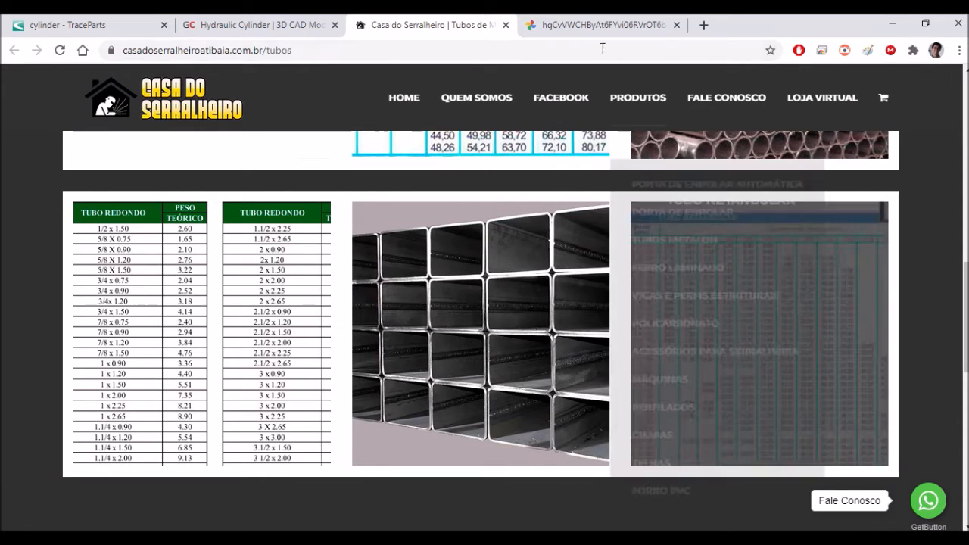
- Examine the Tabela Chapa Fina in the other browser page, comparing gauge, thickness in mm and weight per square metre
click(605, 27)
scroll(406, 326, down, 1)
scroll(407, 324, up, 1)
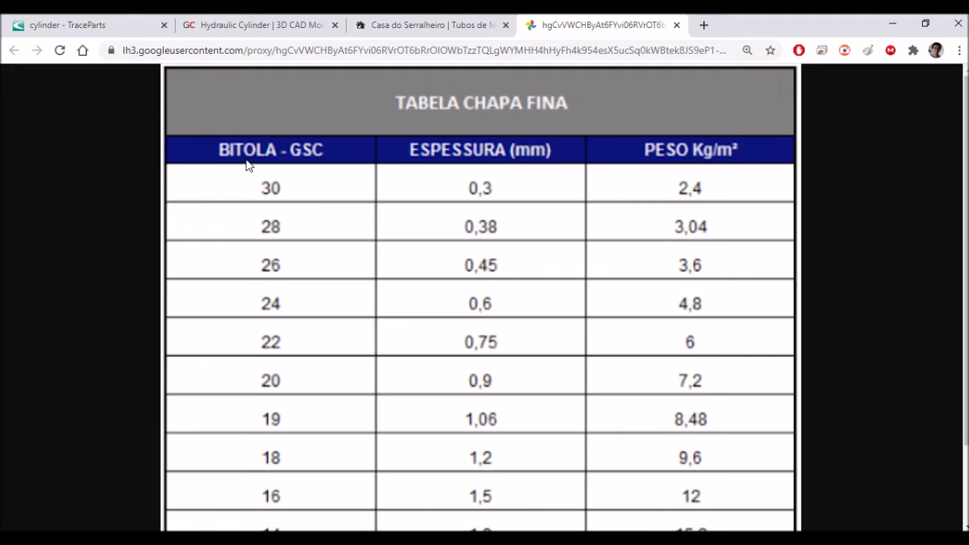
scroll(288, 184, down, 1)
scroll(288, 184, up, 1)
scroll(329, 302, down, 1)
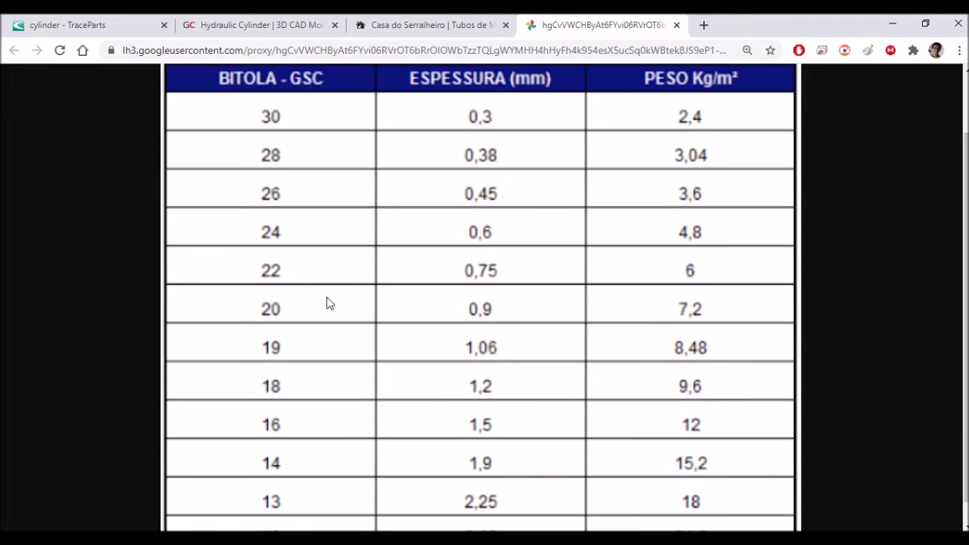
scroll(300, 223, up, 1)
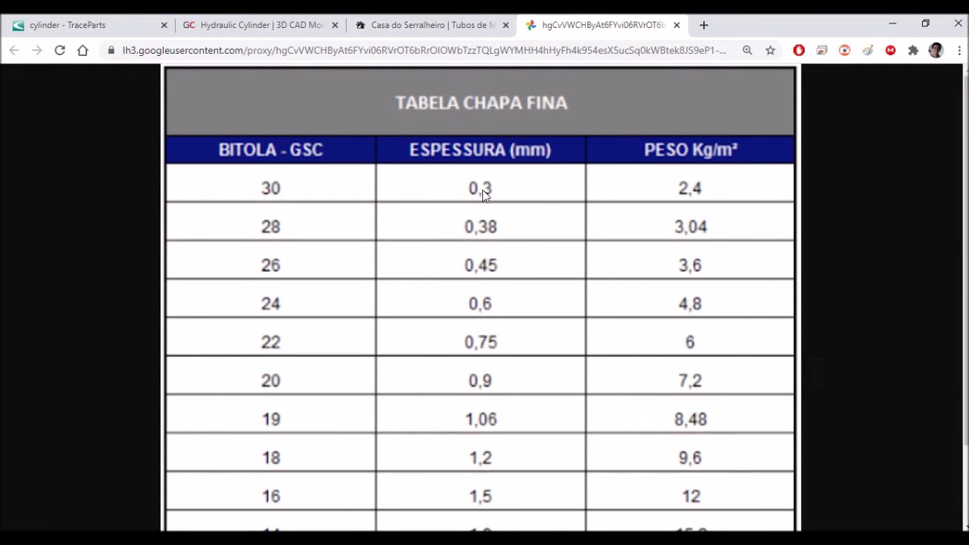
scroll(341, 367, down, 2)
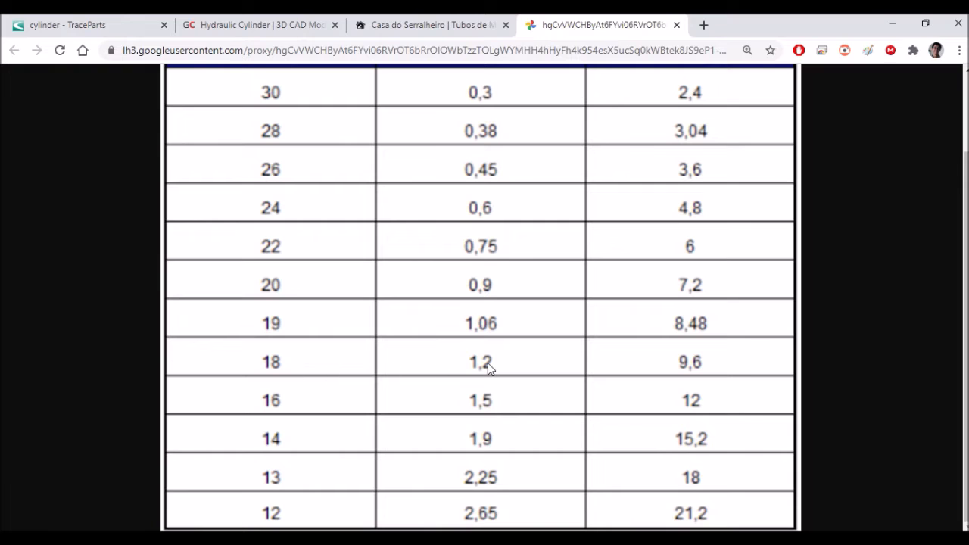
scroll(492, 363, up, 1)
scroll(497, 363, down, 1)
scroll(497, 363, up, 1)
scroll(497, 363, down, 1)
scroll(636, 371, up, 1)
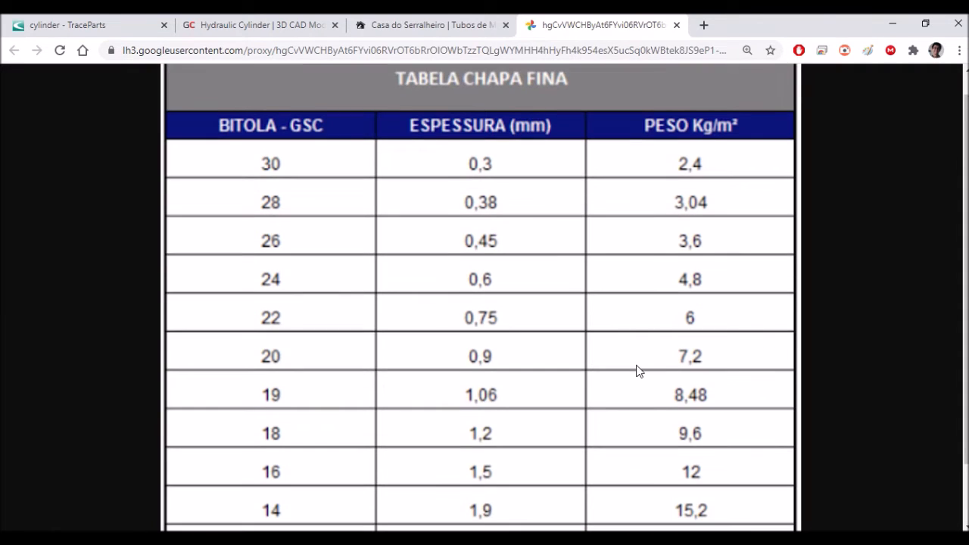
scroll(636, 371, down, 1)
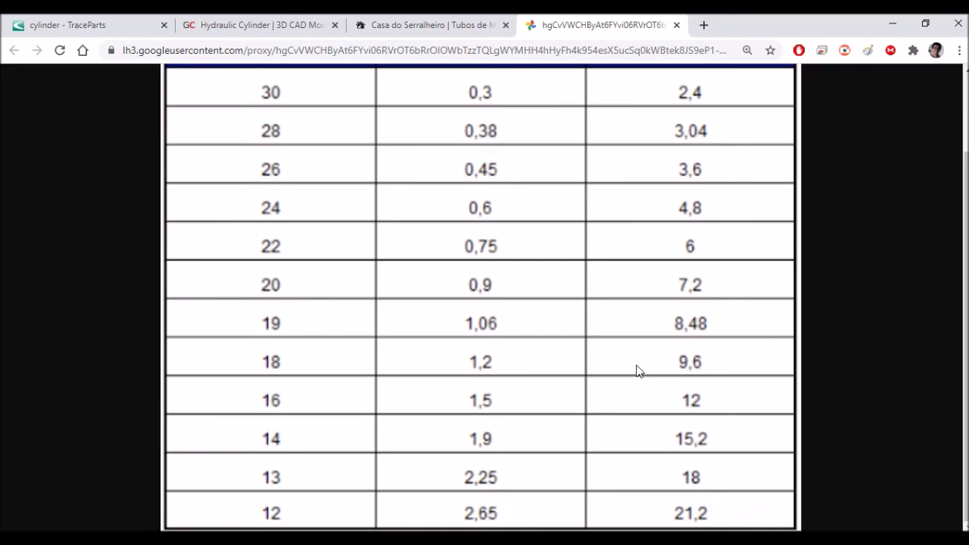
scroll(637, 371, up, 1)
scroll(637, 370, down, 1)
scroll(642, 378, up, 1)
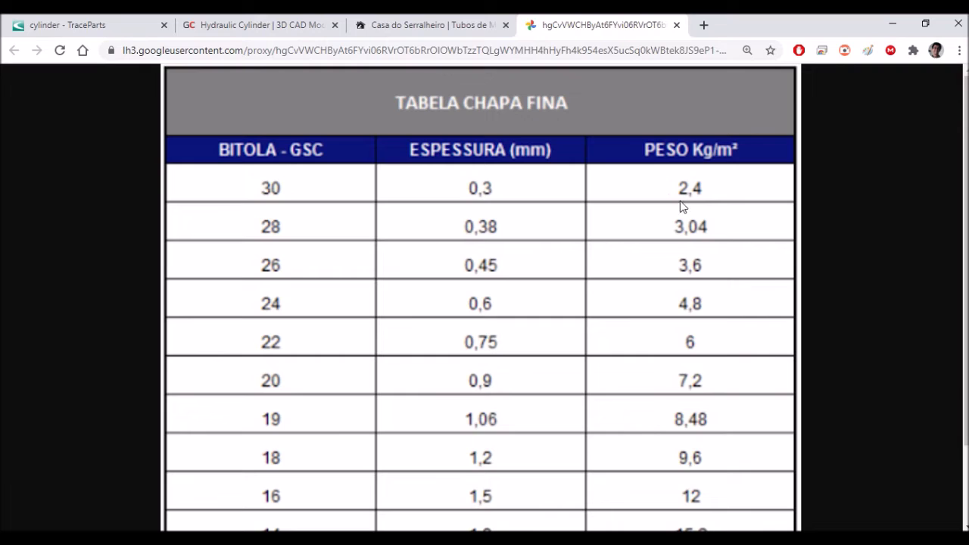
scroll(685, 212, down, 1)
scroll(613, 291, up, 1)
- Return to the Casa do Serralheiro page, check the Tubo Retangular table again, and close it
click(435, 25)
mouse_move(721, 324)
click(668, 424)
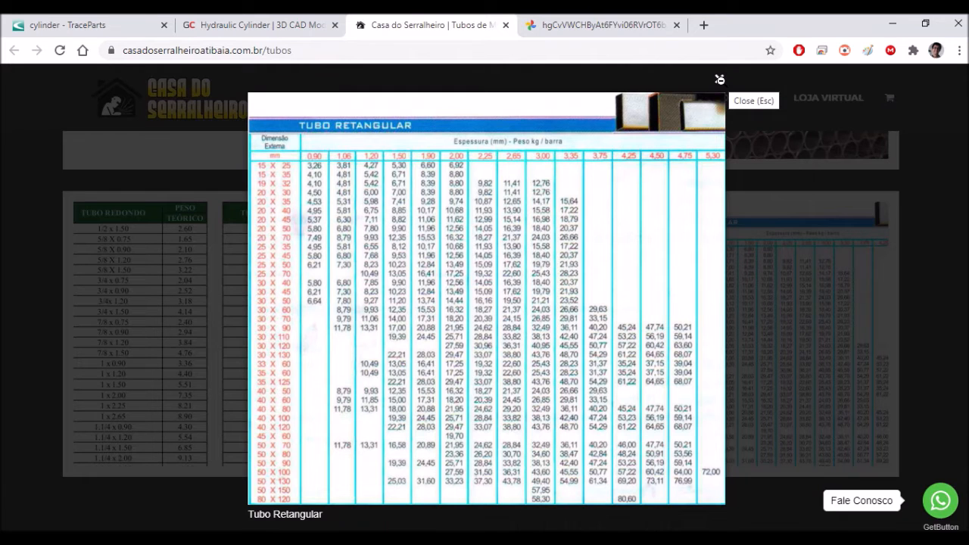
click(718, 78)
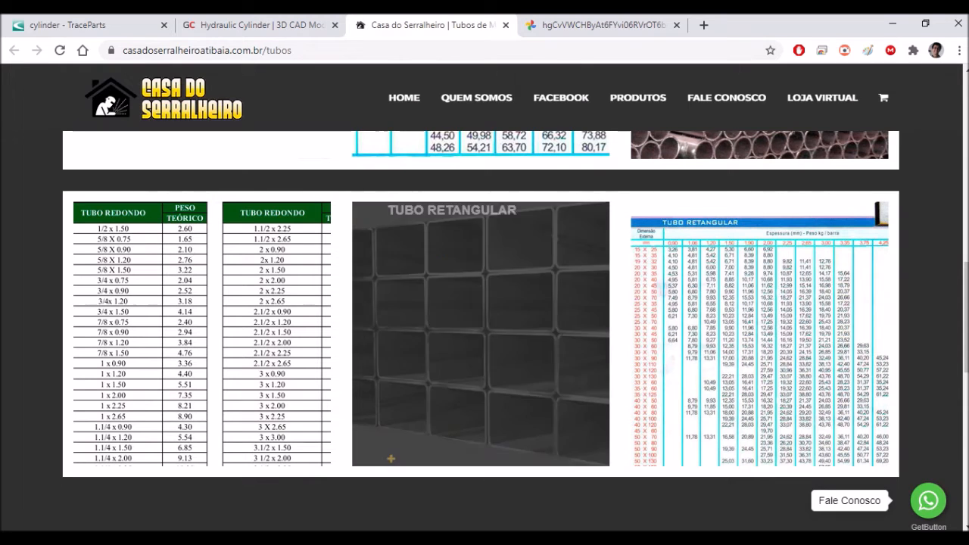
- Switch to the Maq_inj_acril assembly in SOLIDWORKS and decline rebuilding it
click(662, 539)
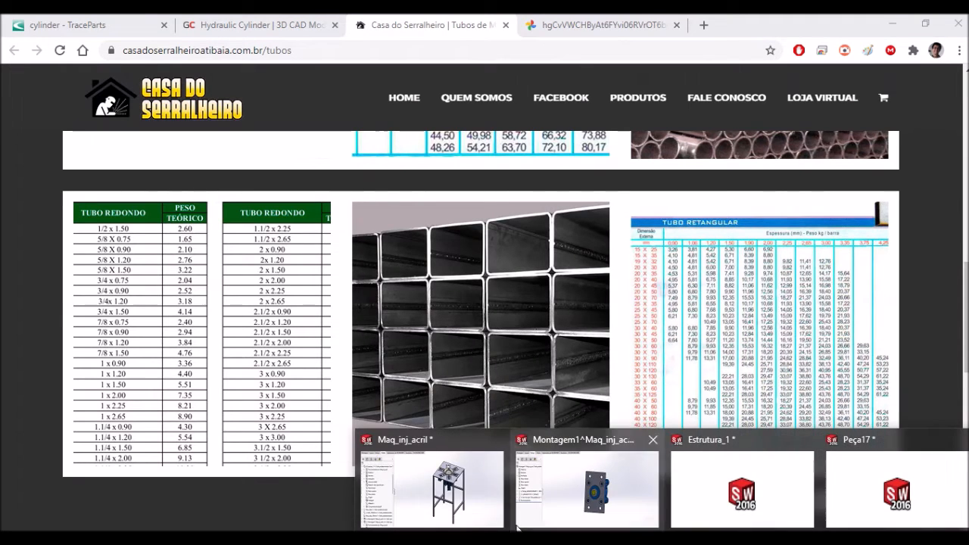
click(467, 506)
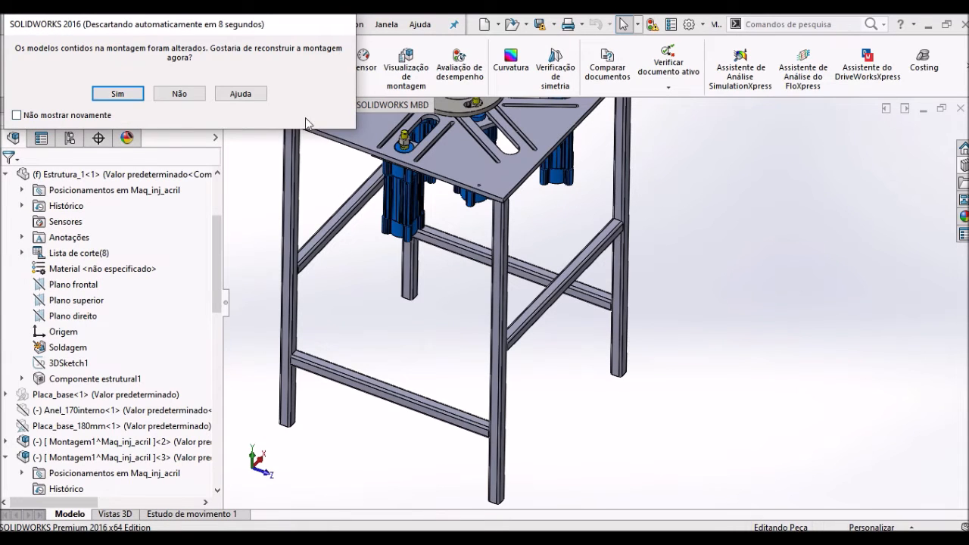
click(189, 97)
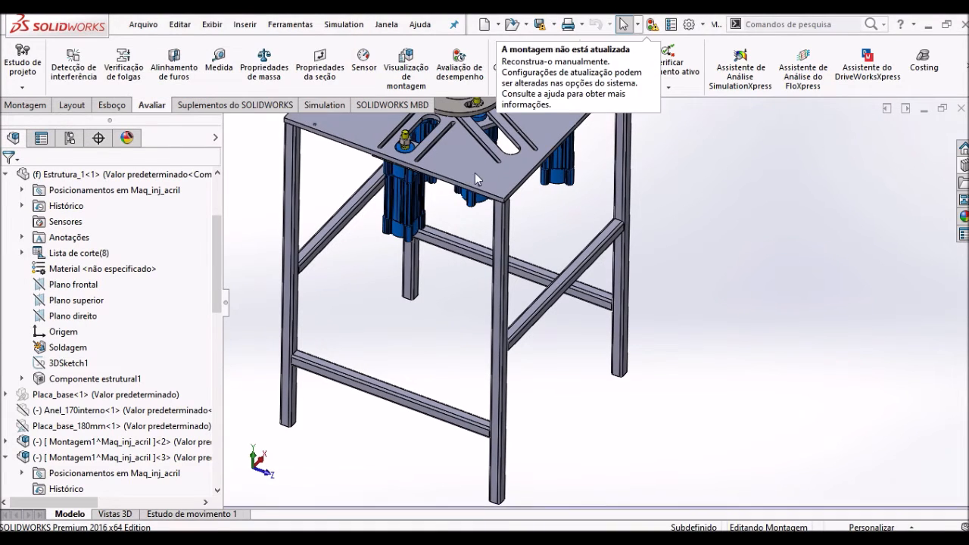
- Examine the slotted Placa_base on top of the table frame and select its upper face
scroll(601, 195, up, 4)
scroll(628, 197, down, 4)
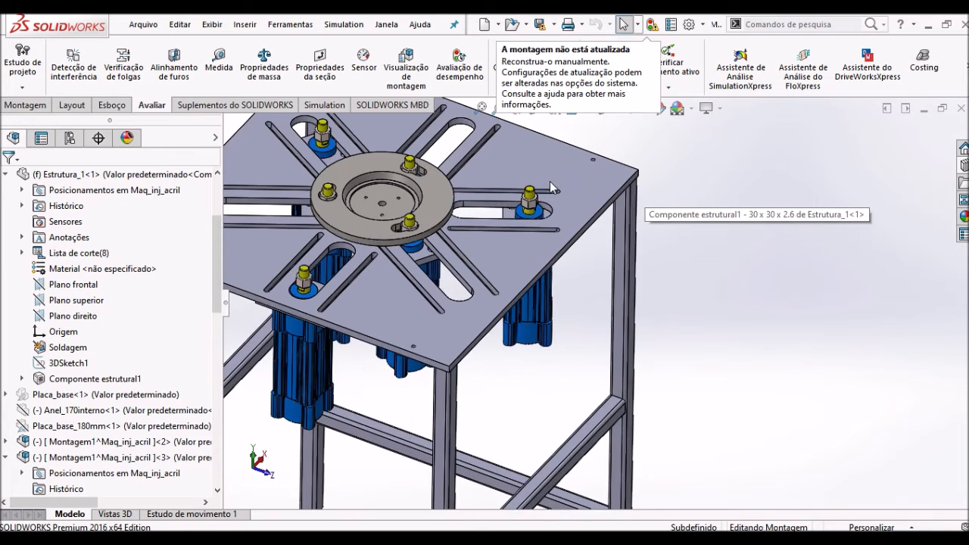
scroll(318, 276, down, 3)
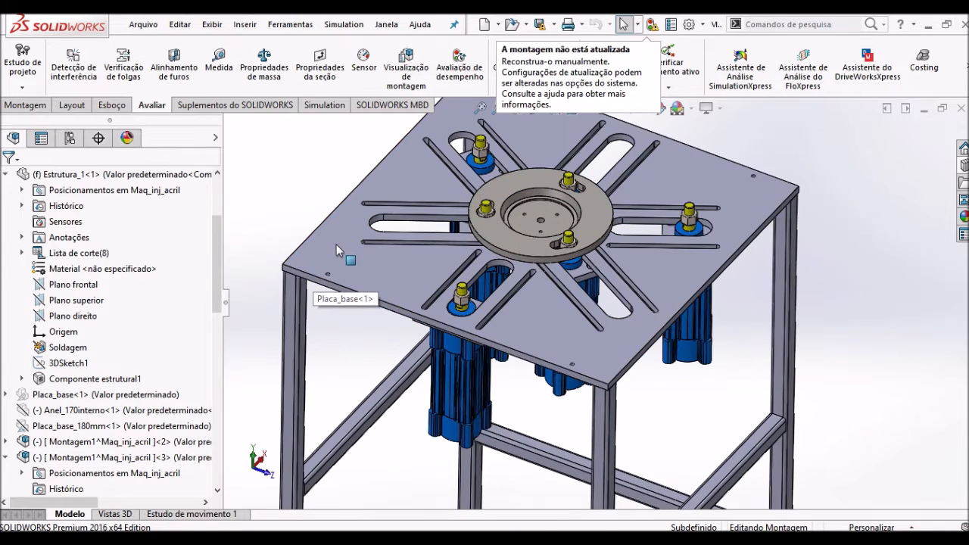
middle_drag(333, 268, 352, 274)
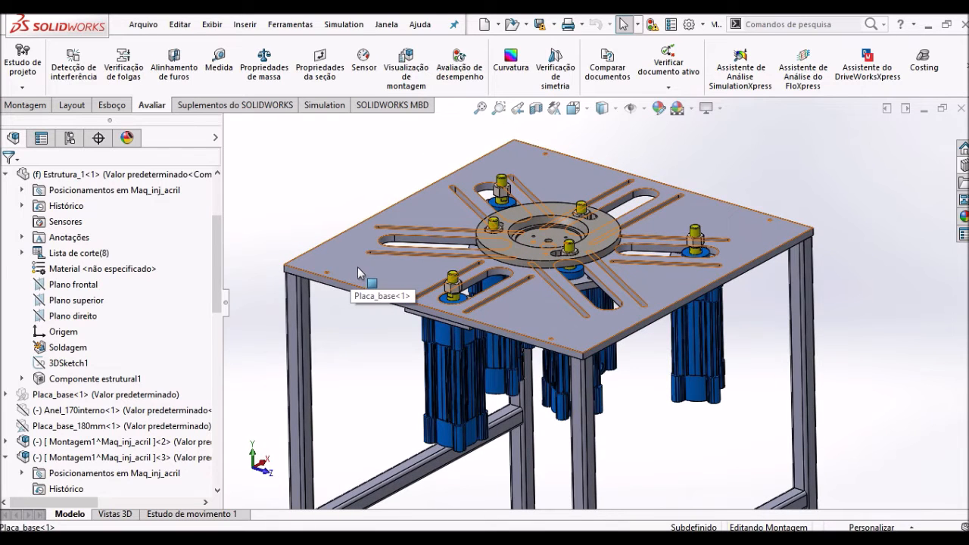
click(356, 272)
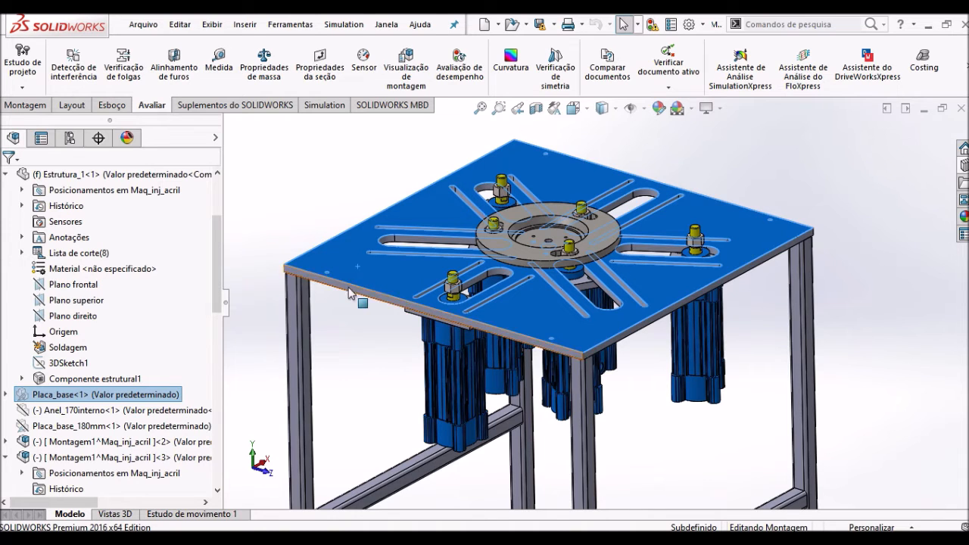
- Measure the thickness of Placa_base between its upper and lower faces, and close the measurement
scroll(349, 295, down, 4)
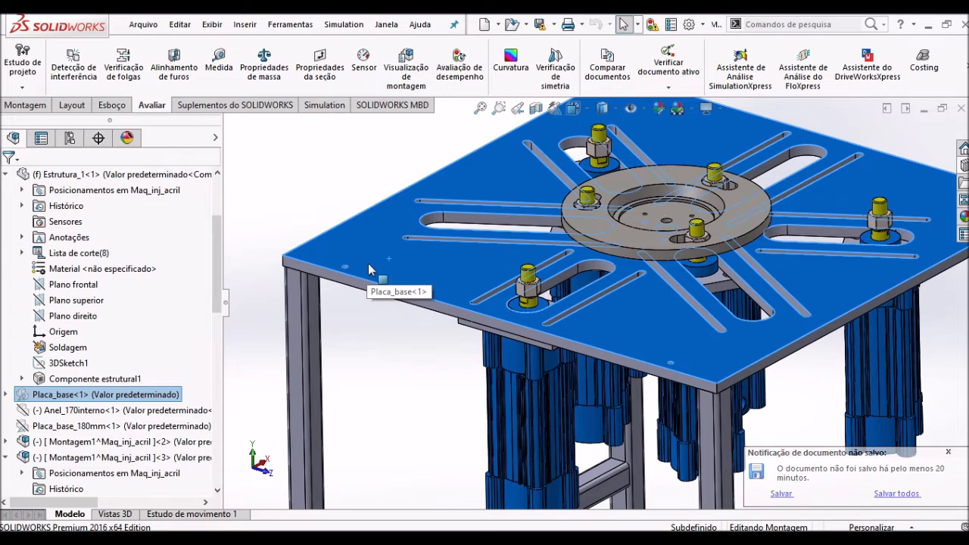
click(218, 66)
middle_drag(397, 318, 393, 234)
click(374, 317)
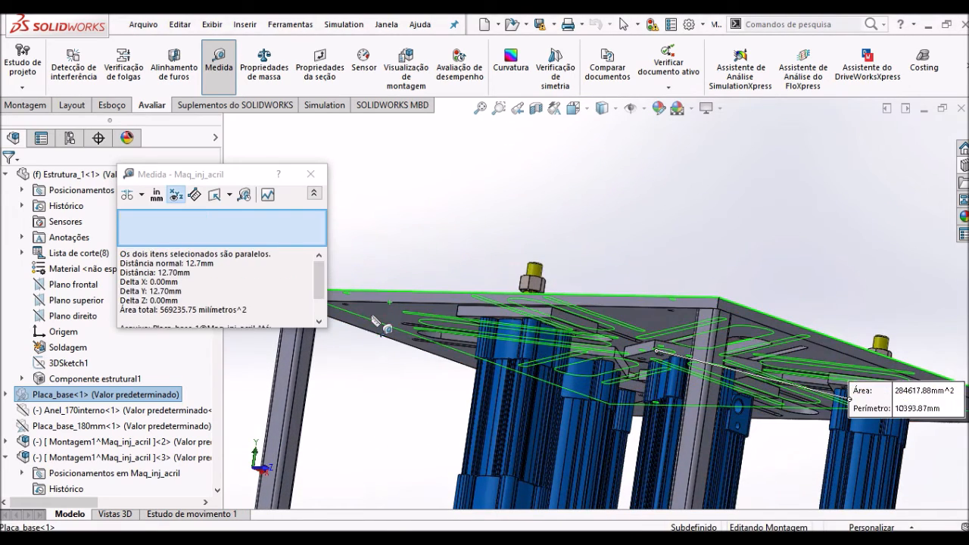
middle_drag(374, 317, 361, 289)
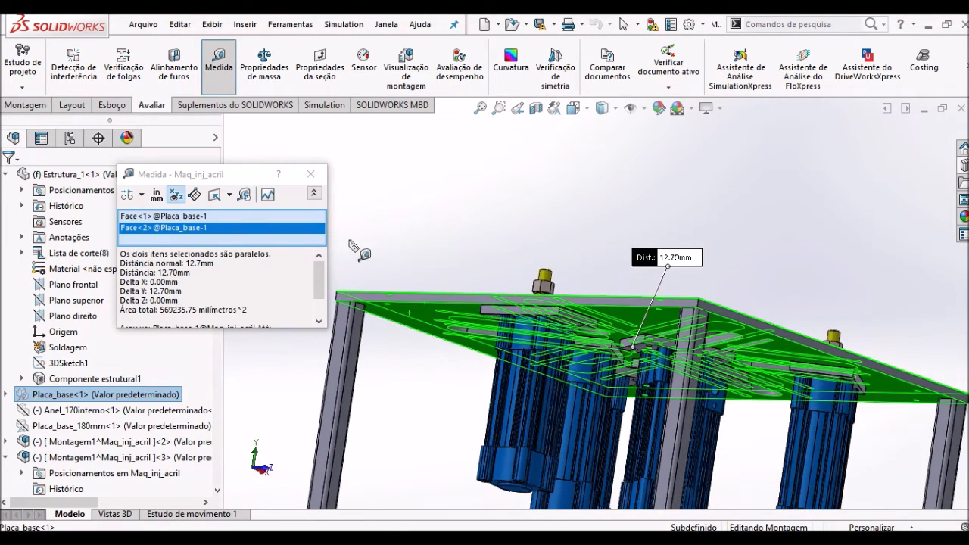
middle_drag(373, 244, 356, 310)
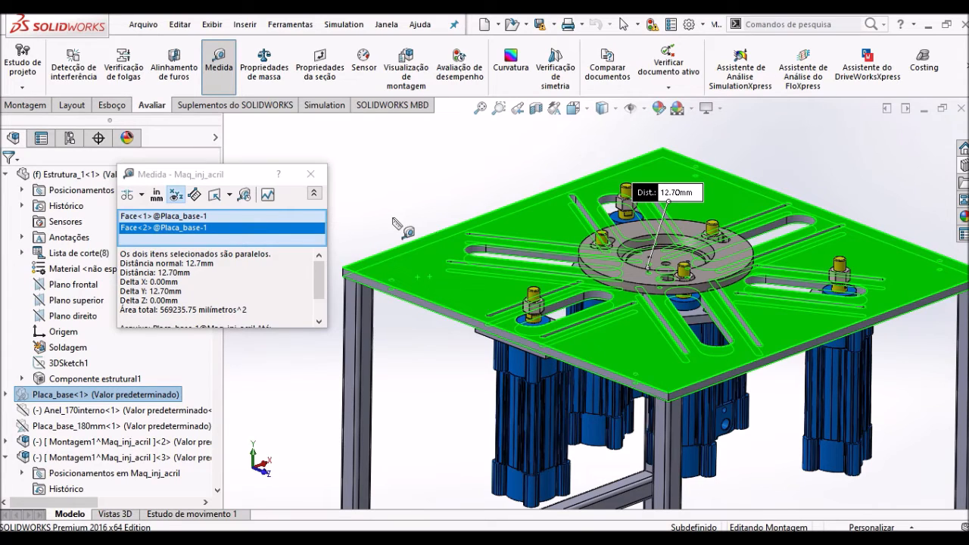
click(311, 174)
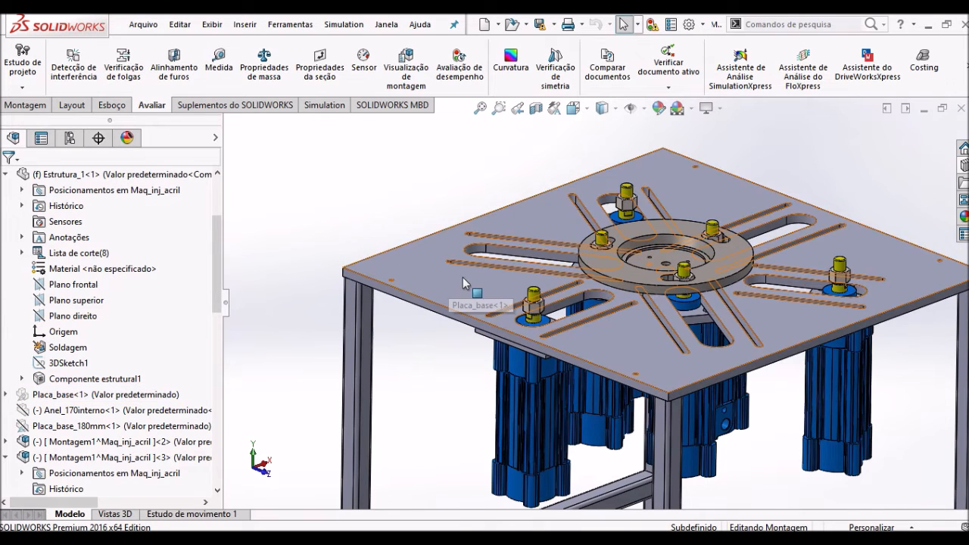
- Open the Placa_base part from the assembly and examine its sheet metal feature and slotted plate
click(463, 279)
click(501, 196)
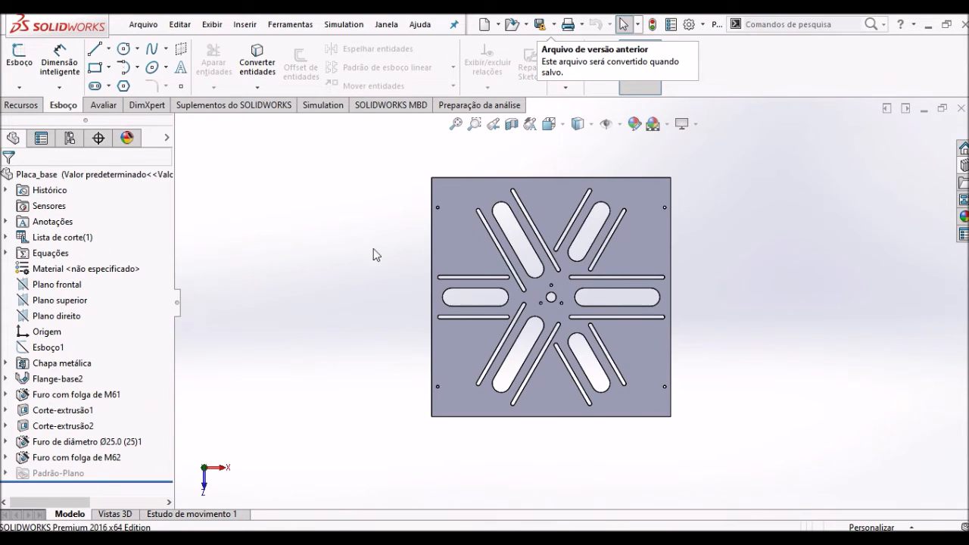
click(64, 364)
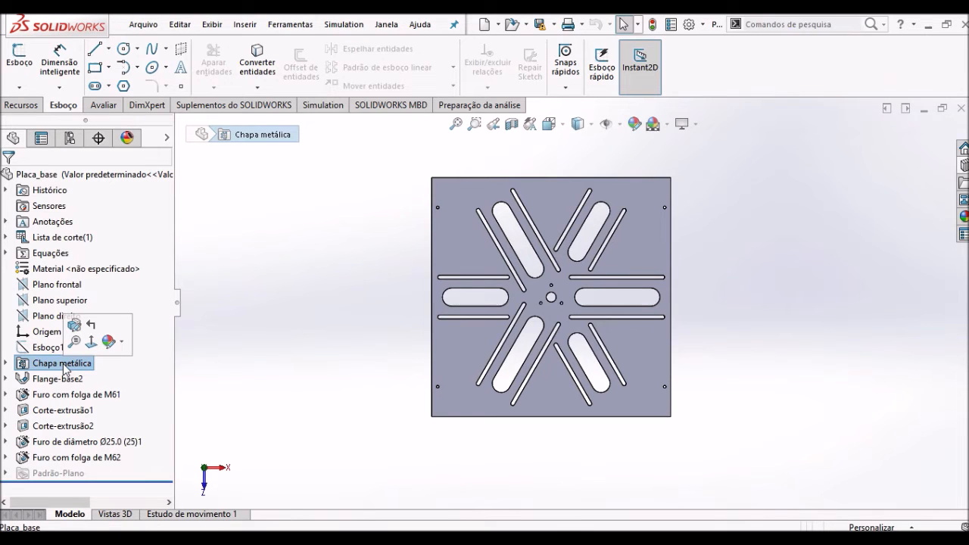
middle_drag(342, 401, 454, 295)
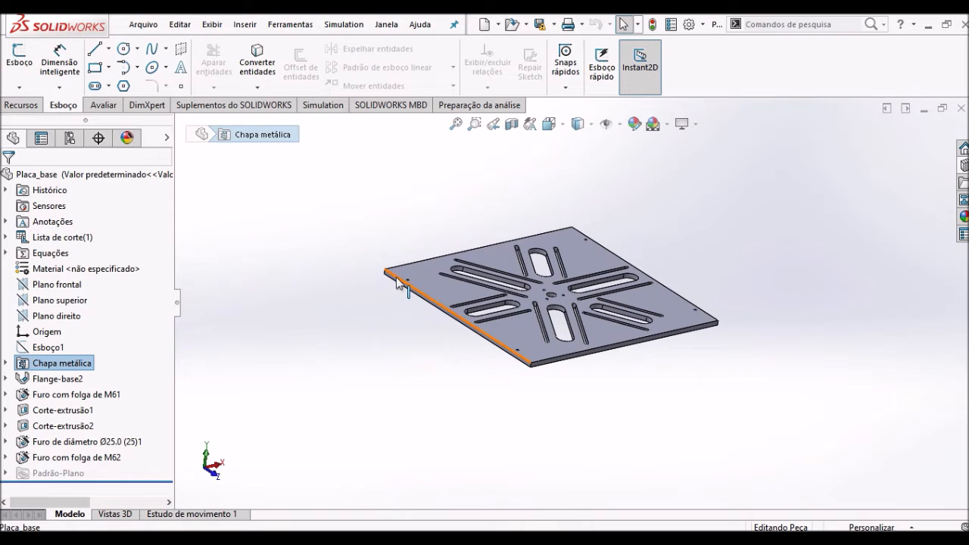
middle_drag(619, 249, 545, 307)
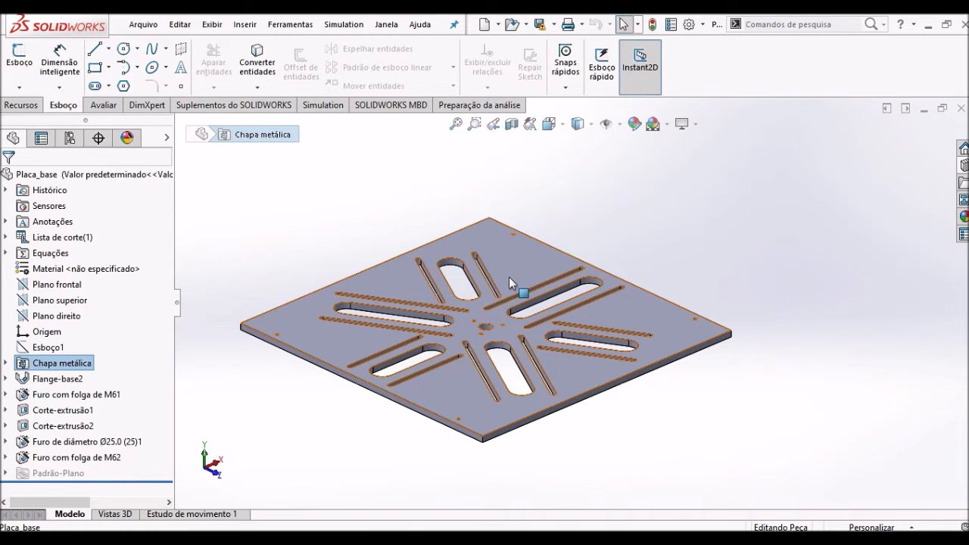
- Create a new part document and start a sketch on the front plane (Plano frontal)
click(143, 24)
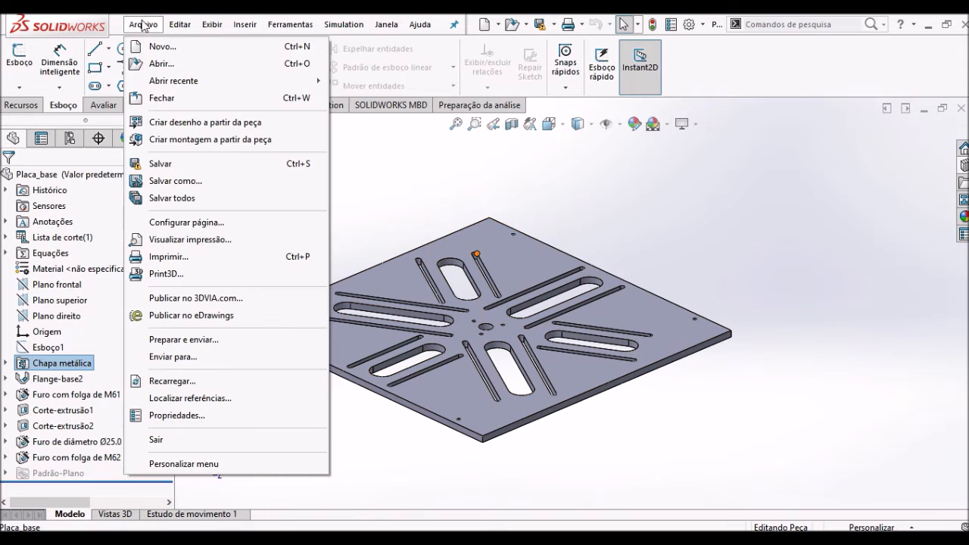
click(165, 47)
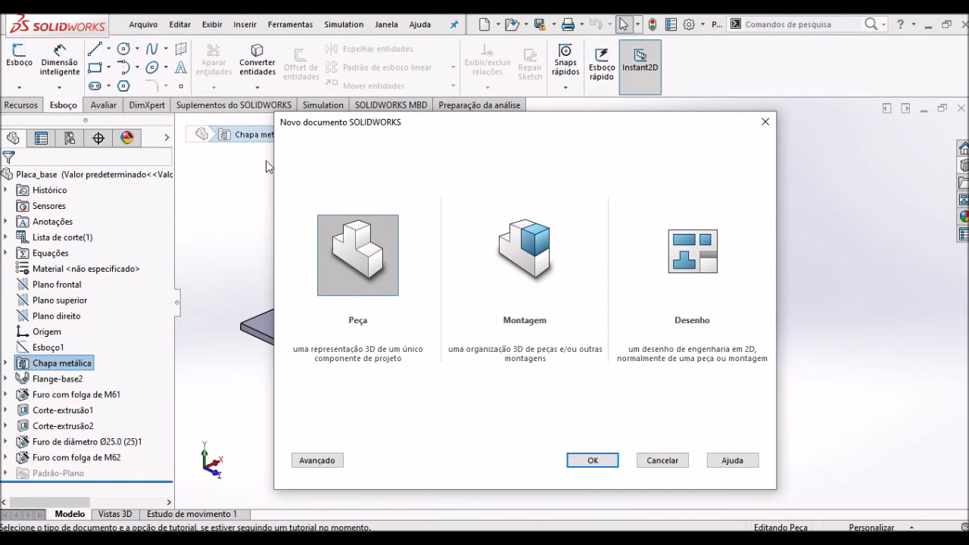
click(590, 459)
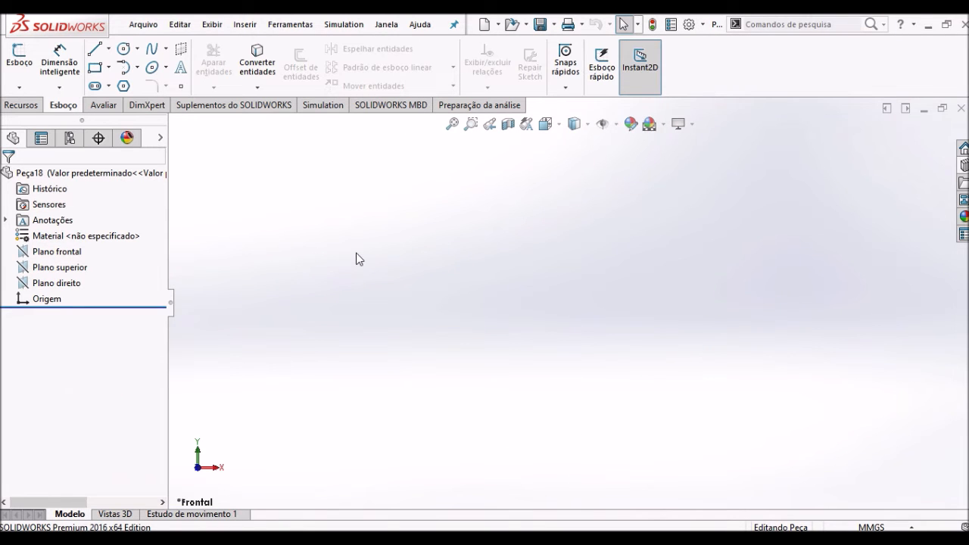
click(68, 252)
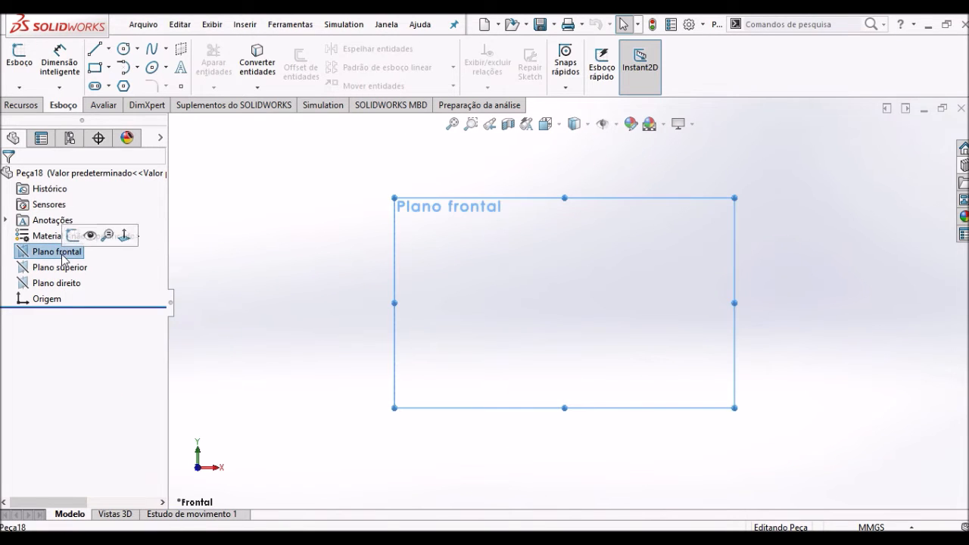
click(72, 236)
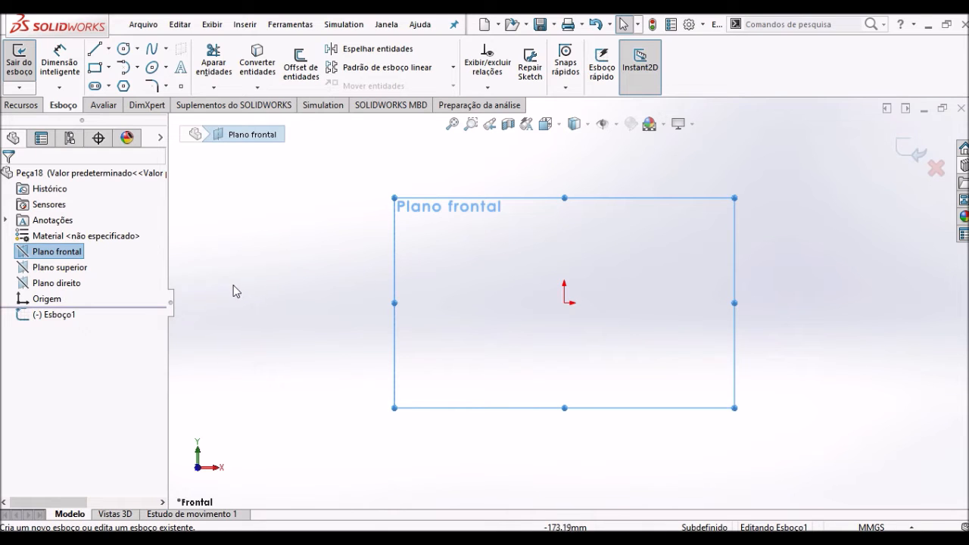
- Sketch a short horizontal line from the origin in the positive X direction
click(94, 52)
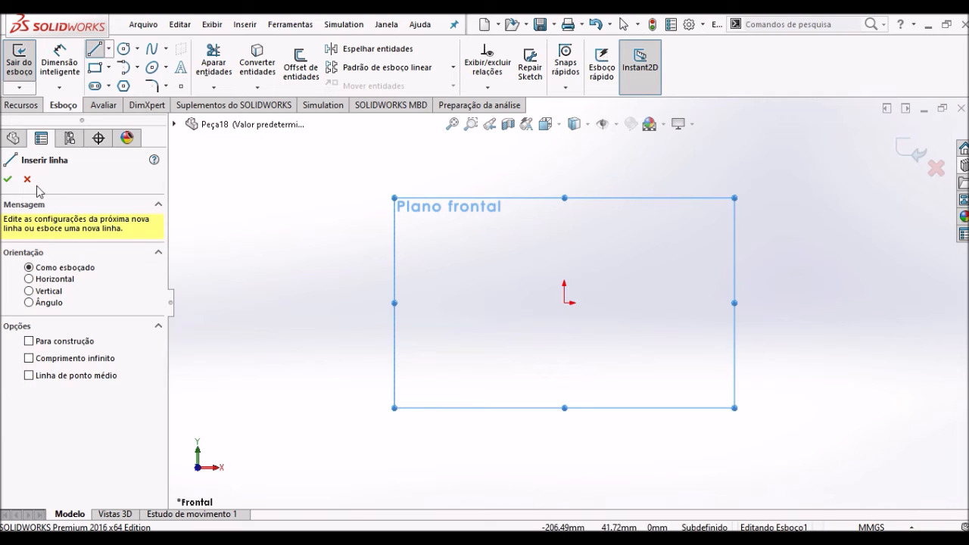
click(27, 178)
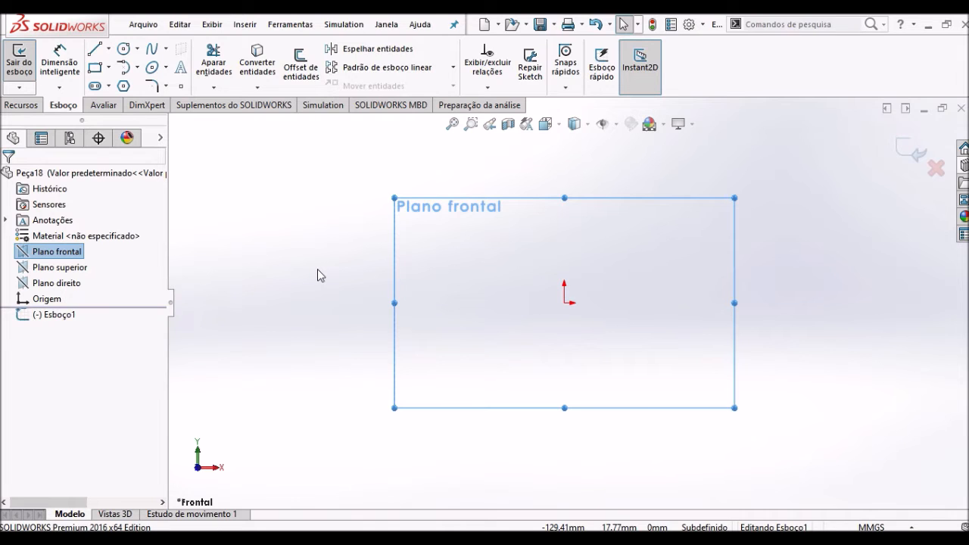
key(s)
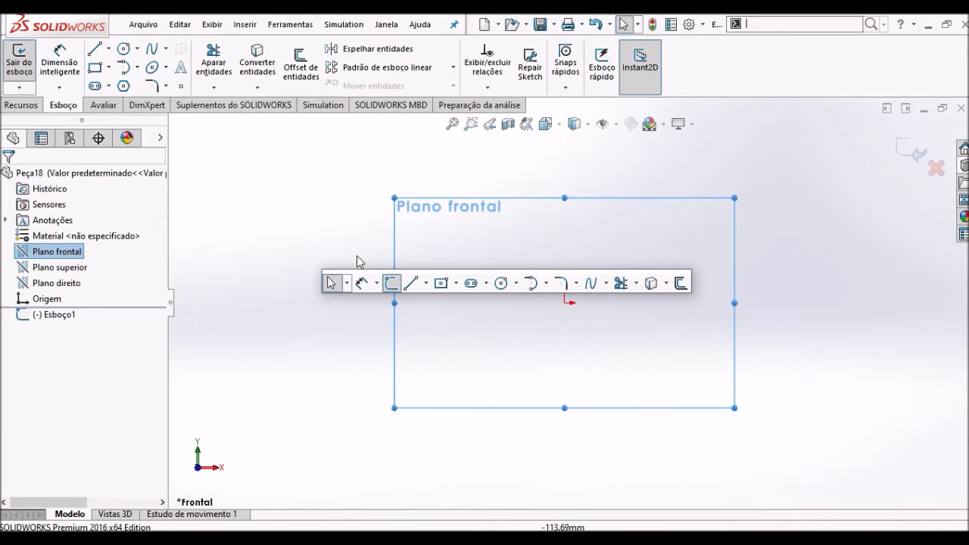
click(412, 286)
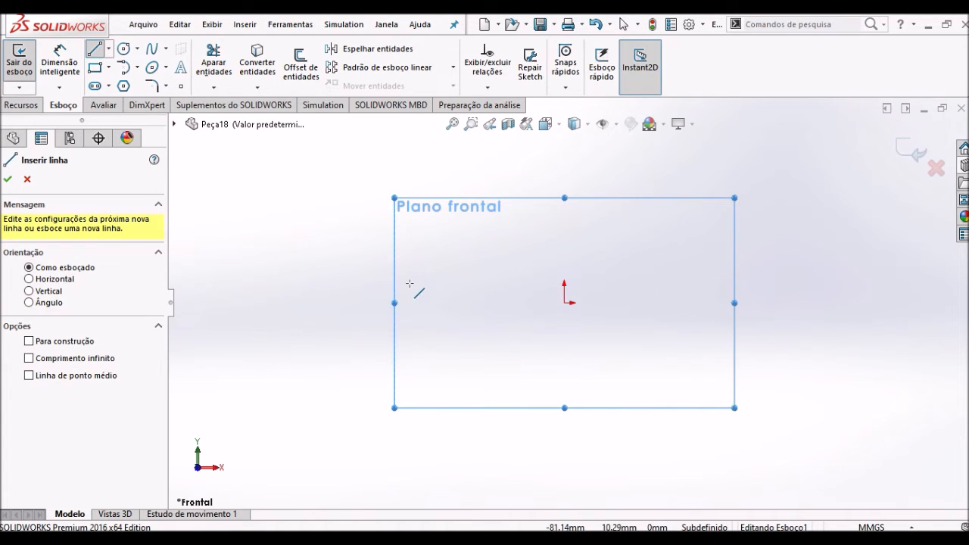
click(563, 303)
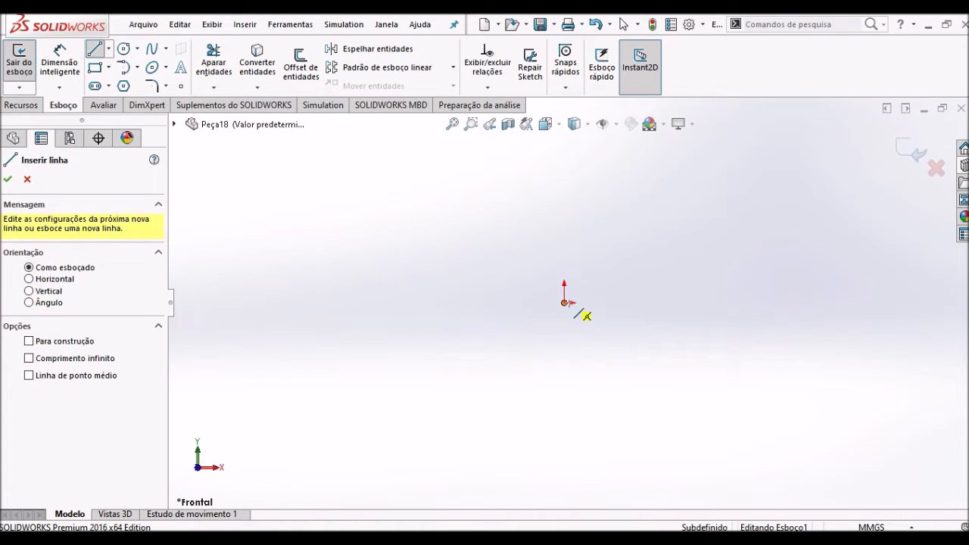
click(643, 302)
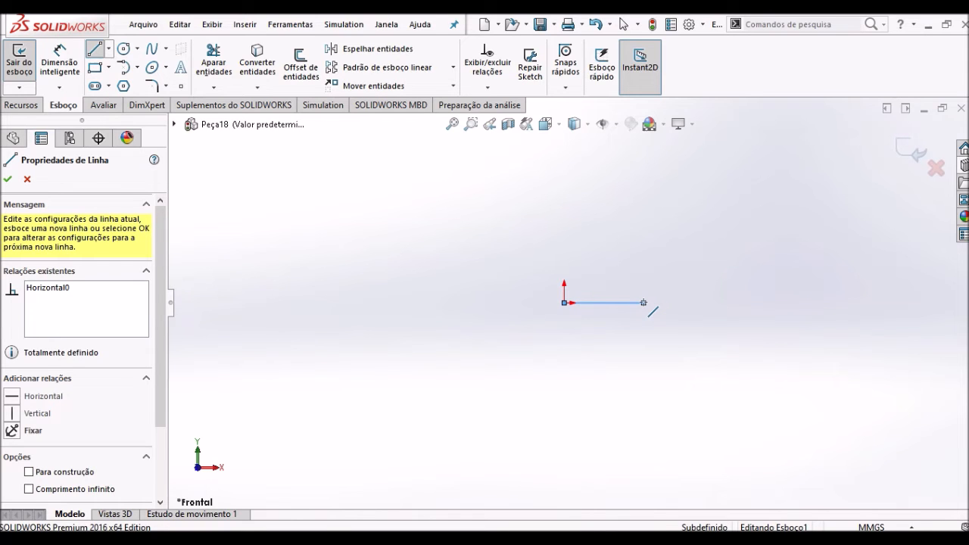
key(Escape)
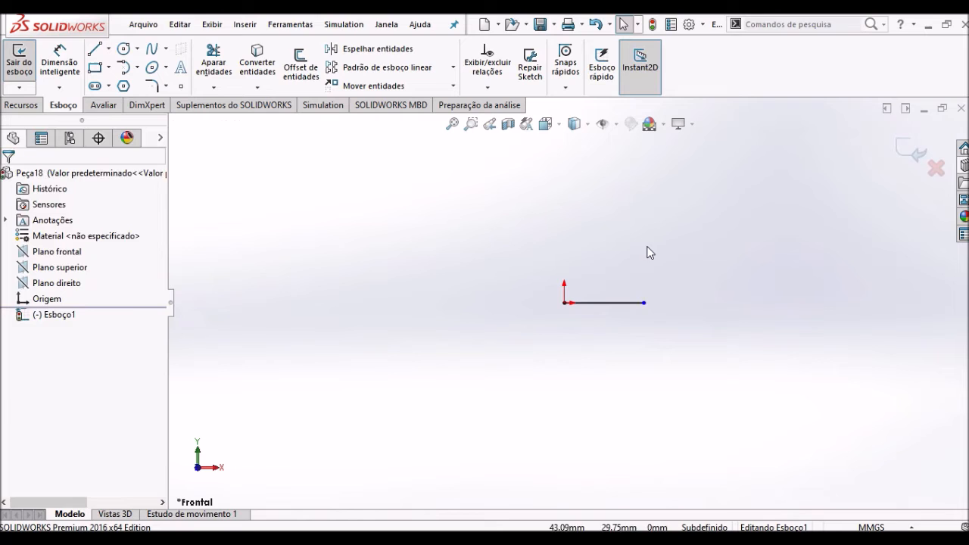
- Sketch a vertical line about 72 mm long upward from the origin to complete an open L profile
key(l)
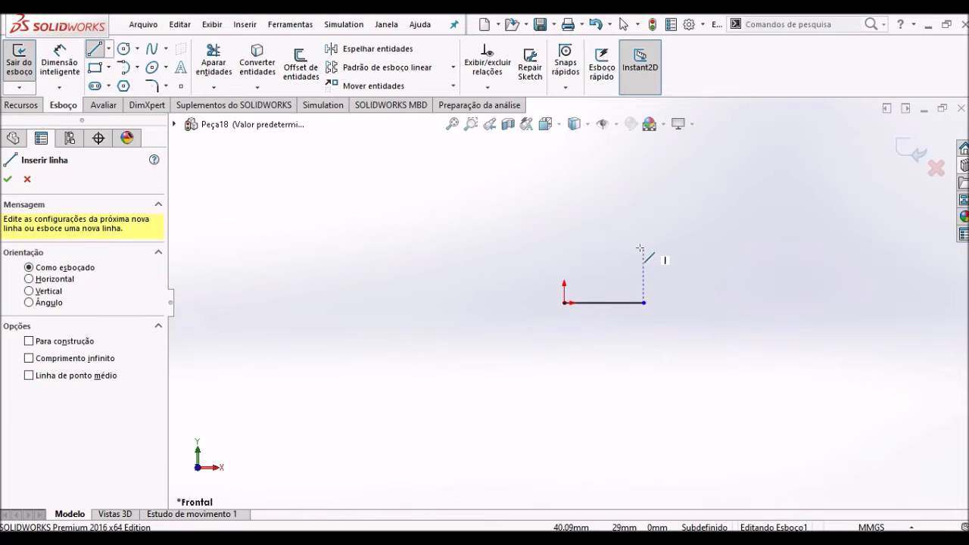
click(564, 303)
click(564, 165)
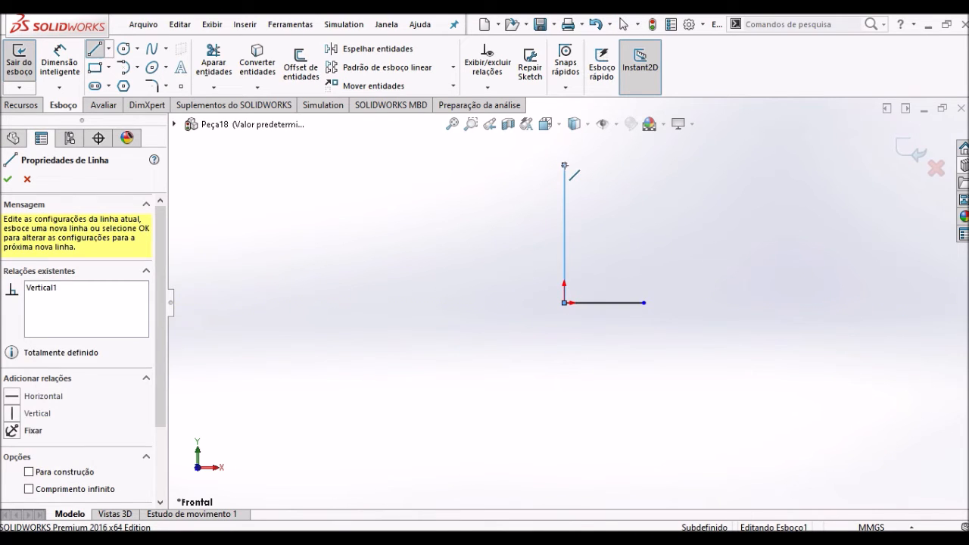
key(Escape)
- Dimension the vertical line of the L profile to 200 mm
key(s)
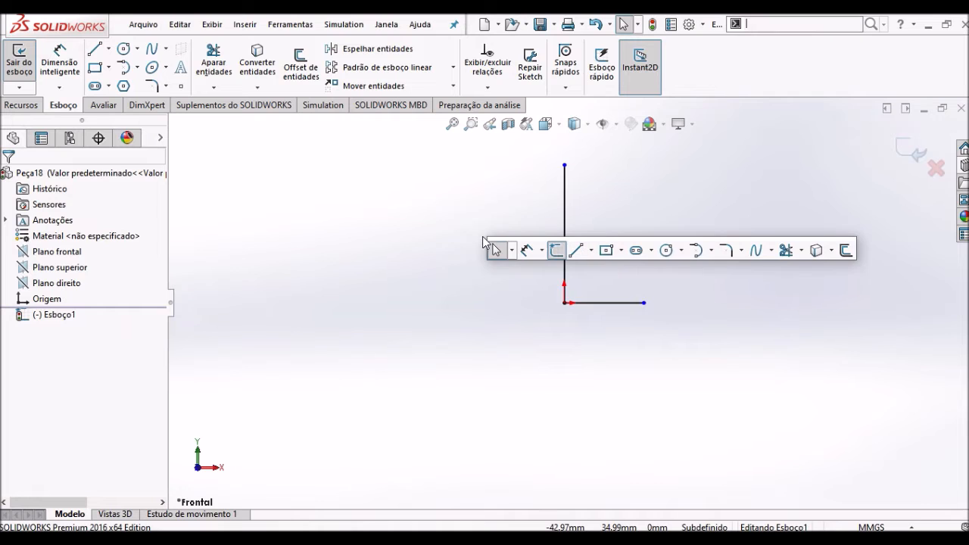
click(528, 252)
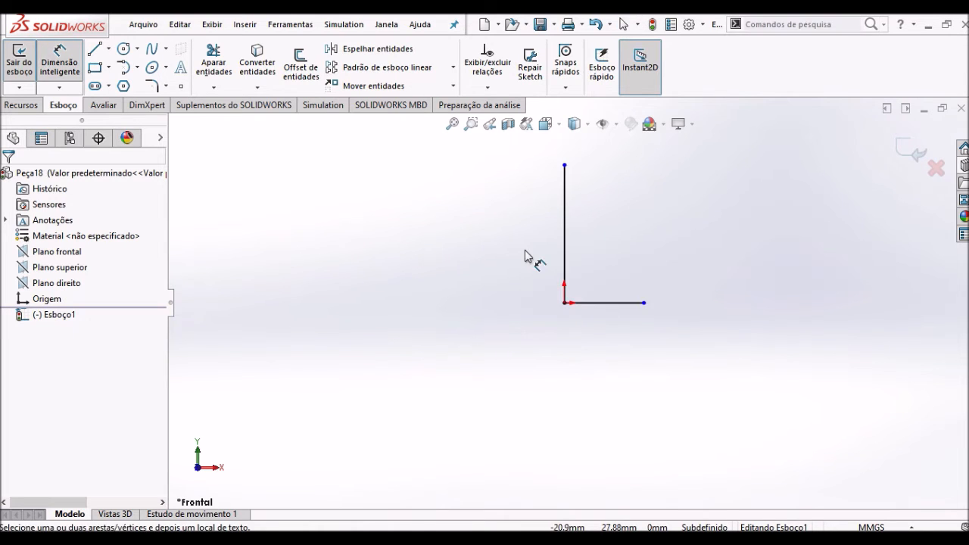
click(566, 218)
click(481, 220)
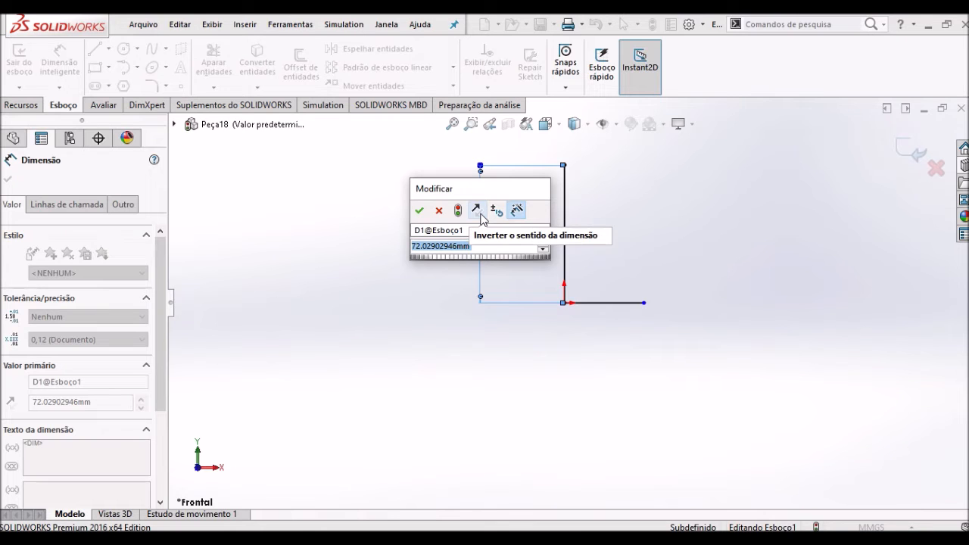
text(200)
key(Return)
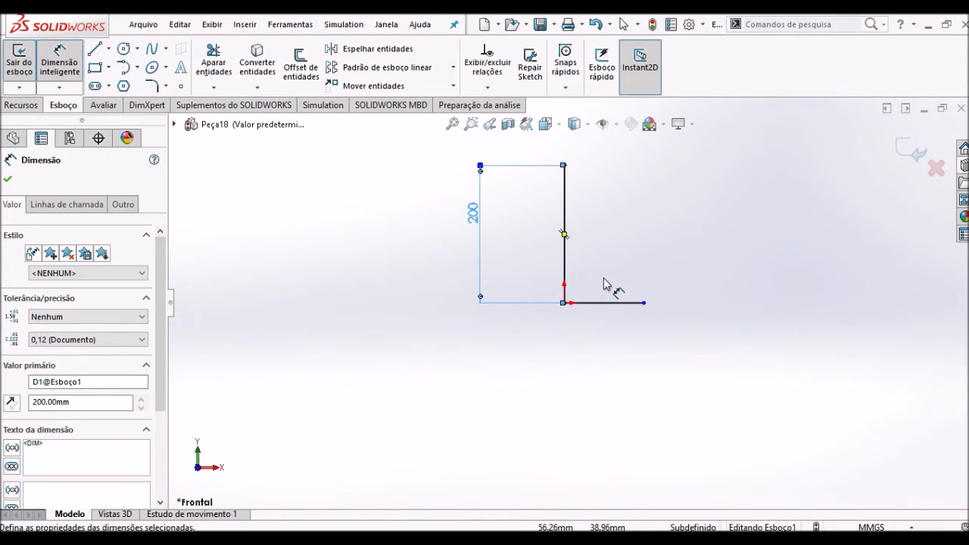
- Dimension the horizontal line of the L profile to 100 mm and exit the sketch
click(616, 303)
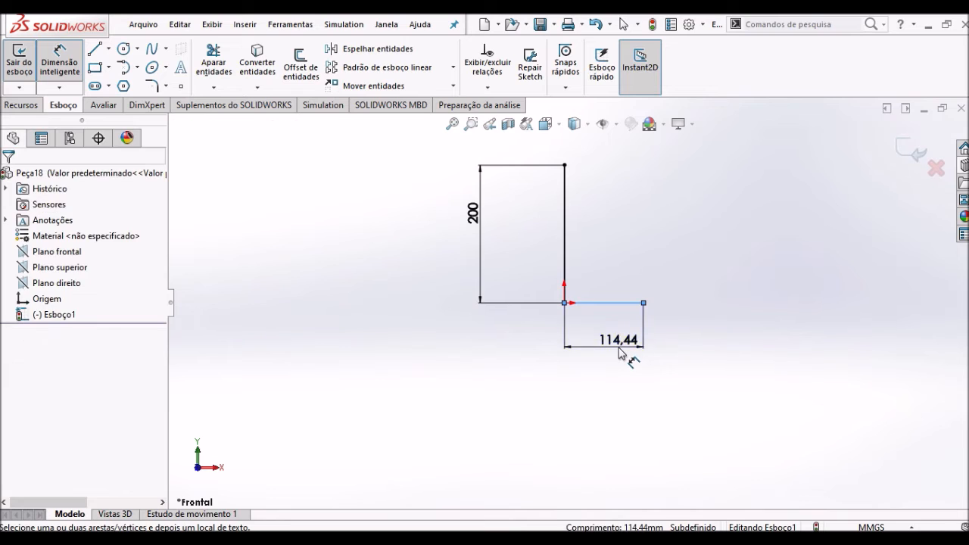
click(620, 353)
text(100)
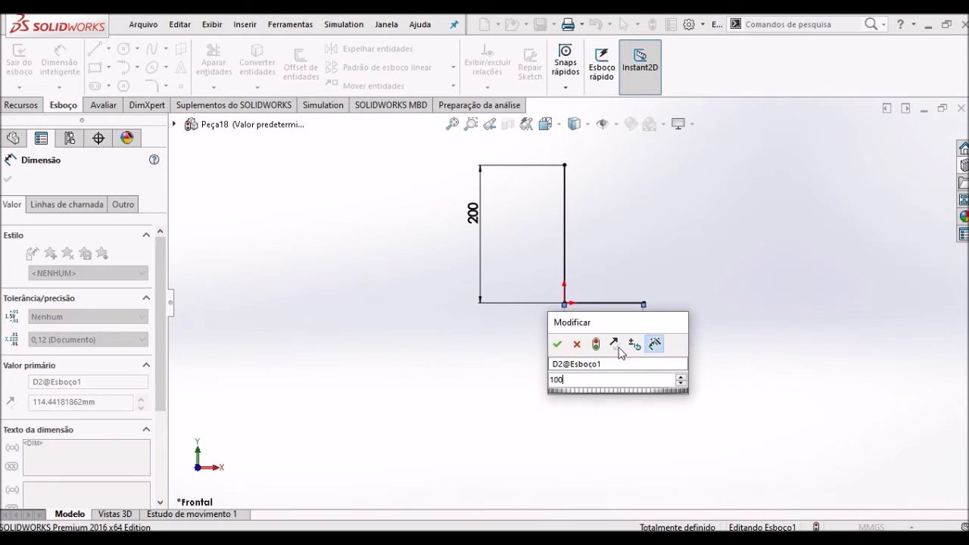
key(Return)
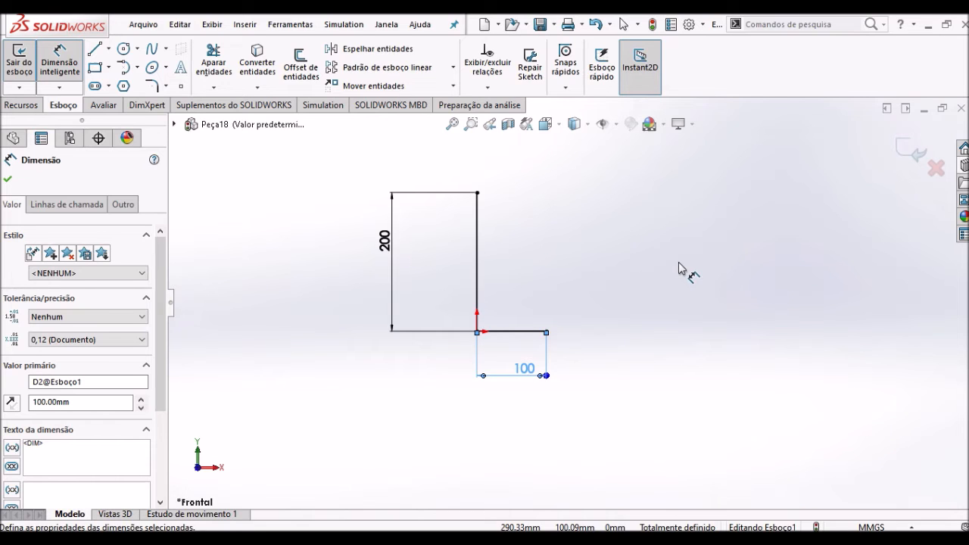
key(Escape)
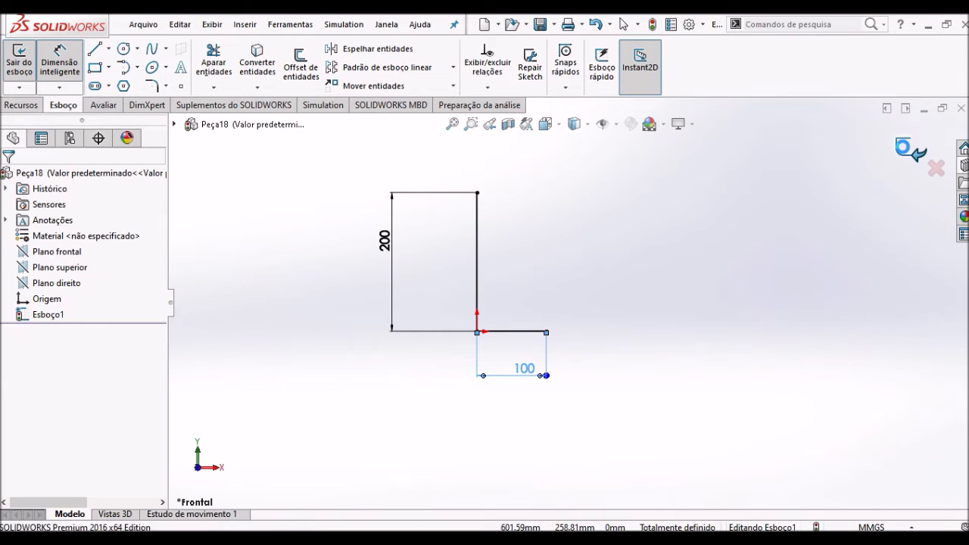
click(904, 149)
- Start a sheet metal Base Flange from the L-shaped sketch and inspect the preview around its bend
middle_drag(680, 229, 663, 281)
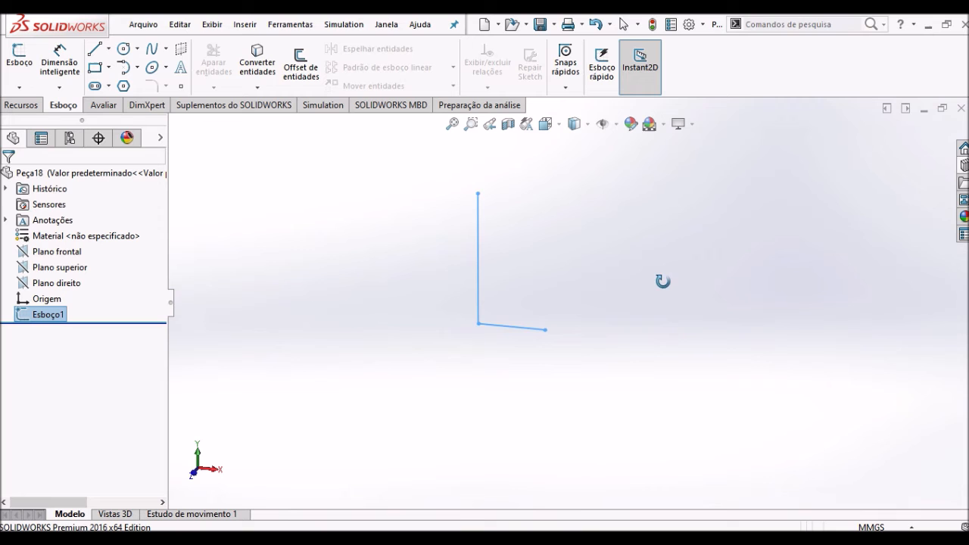
click(246, 24)
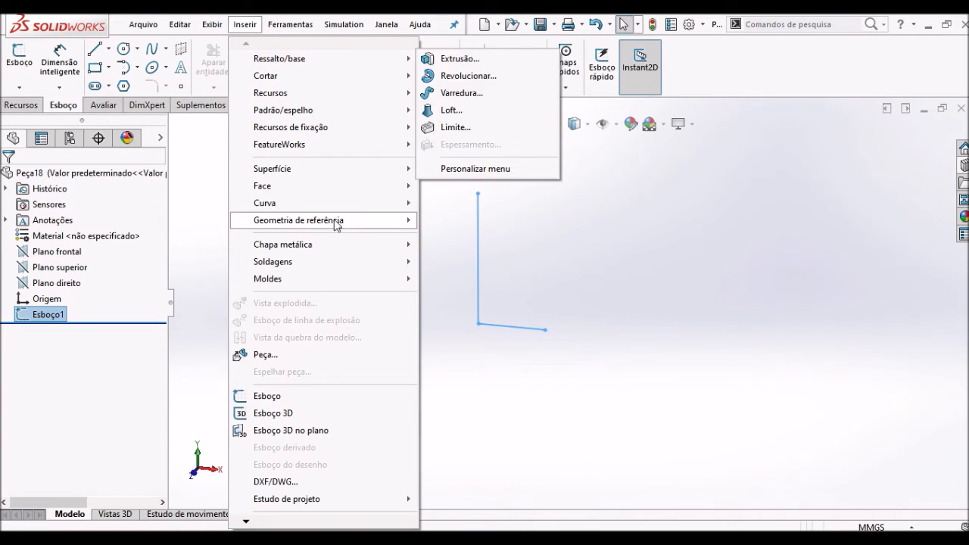
mouse_move(338, 250)
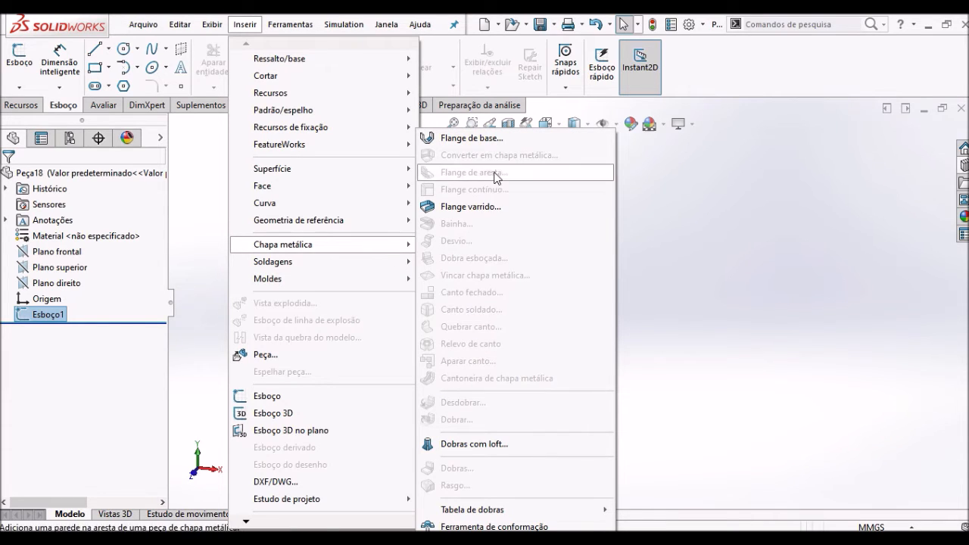
click(467, 140)
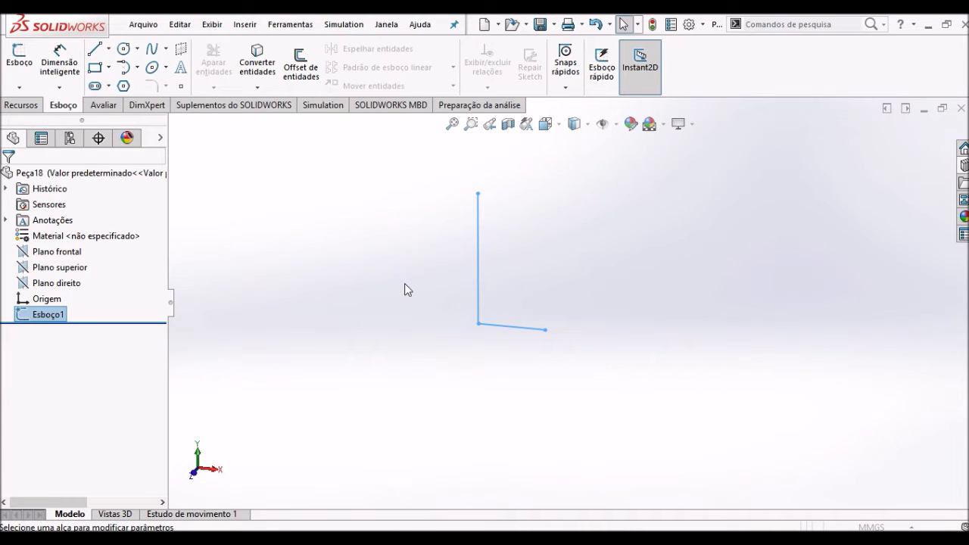
middle_drag(390, 300, 413, 322)
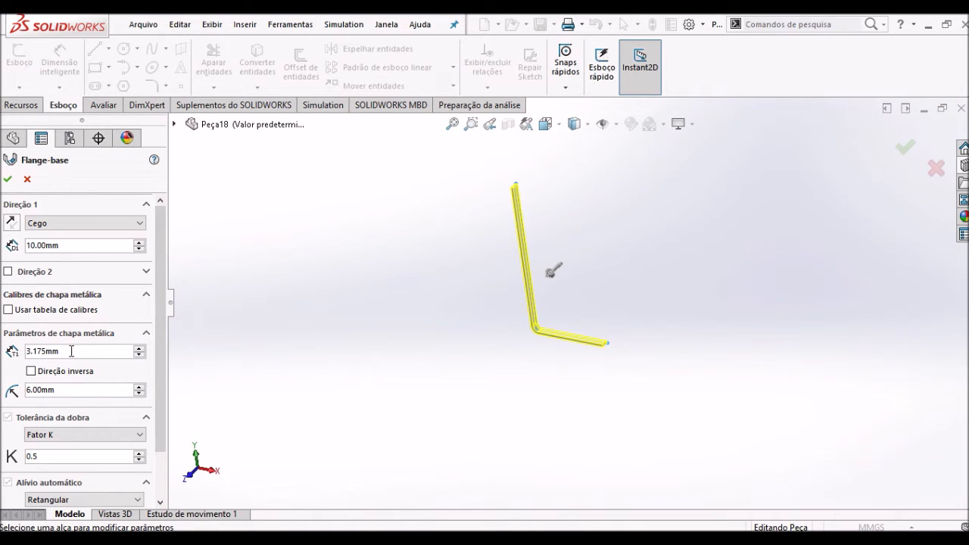
drag(67, 351, 28, 356)
scroll(563, 336, down, 5)
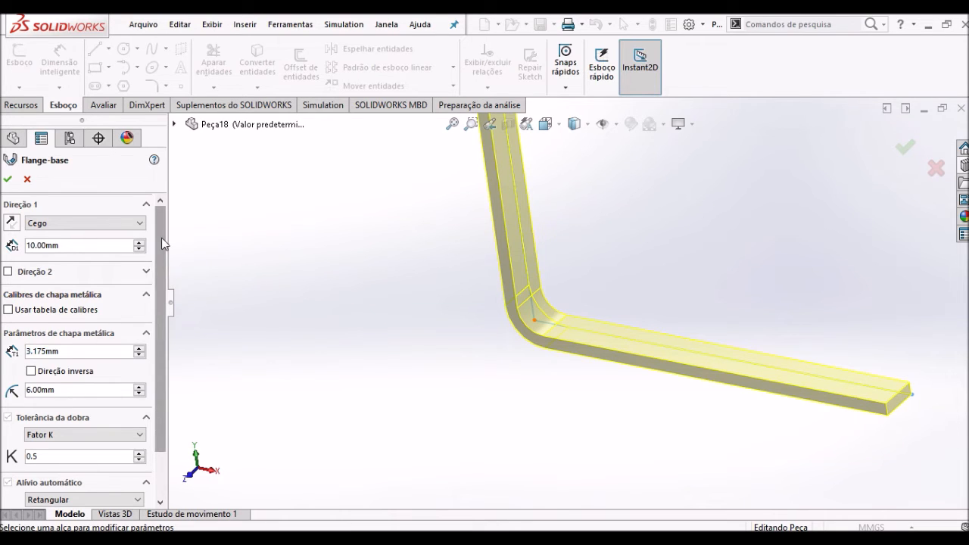
- Set the base flange's blind depth to 50 mm and create the flange
click(66, 245)
drag(66, 245, 24, 245)
scroll(469, 235, up, 6)
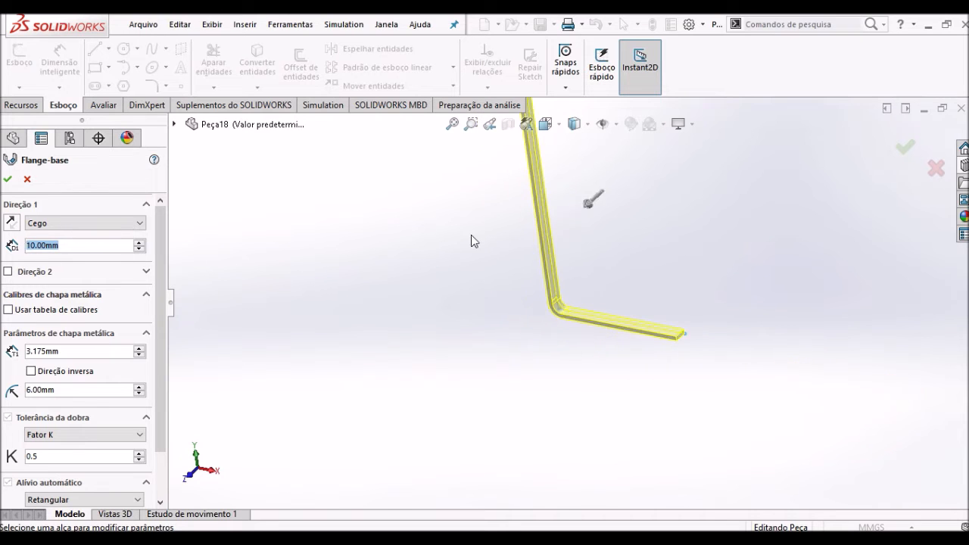
scroll(560, 243, down, 1)
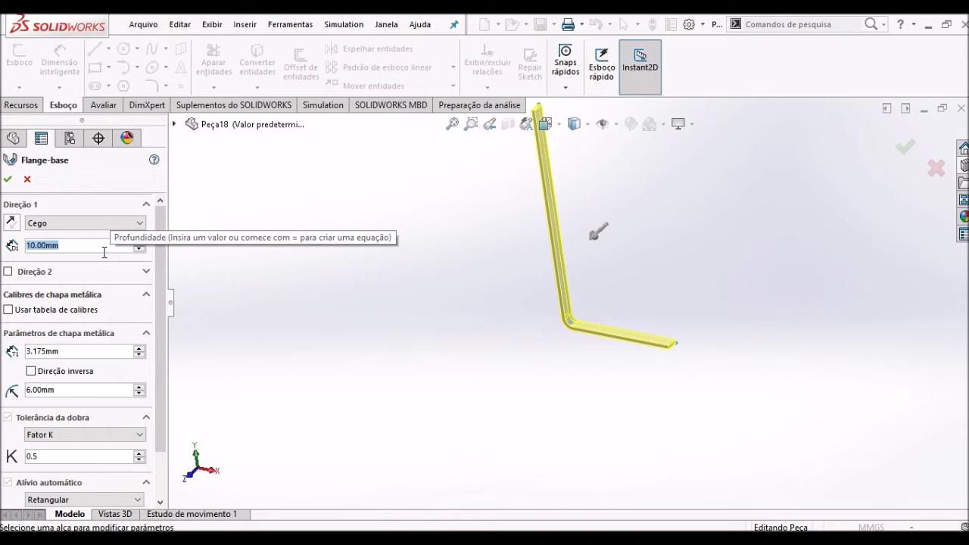
text(50)
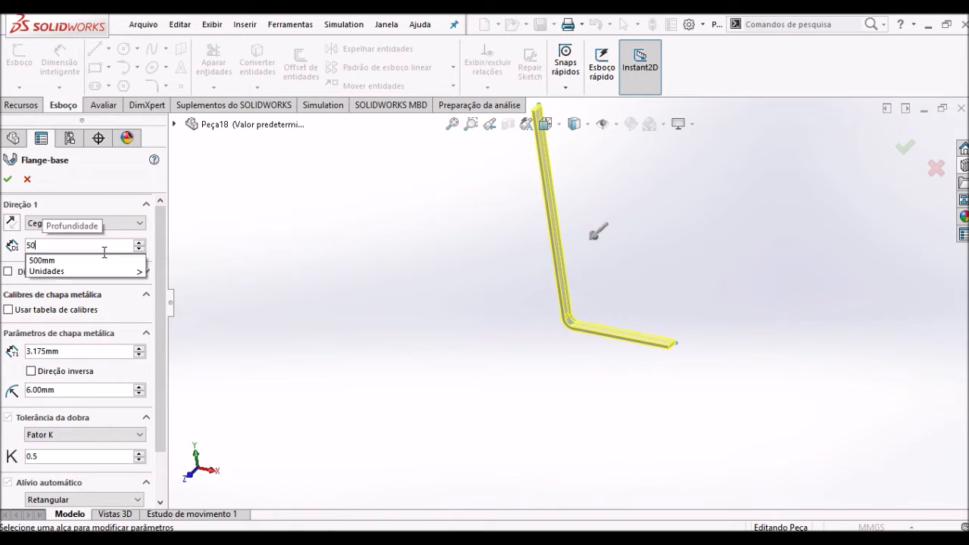
key(Return)
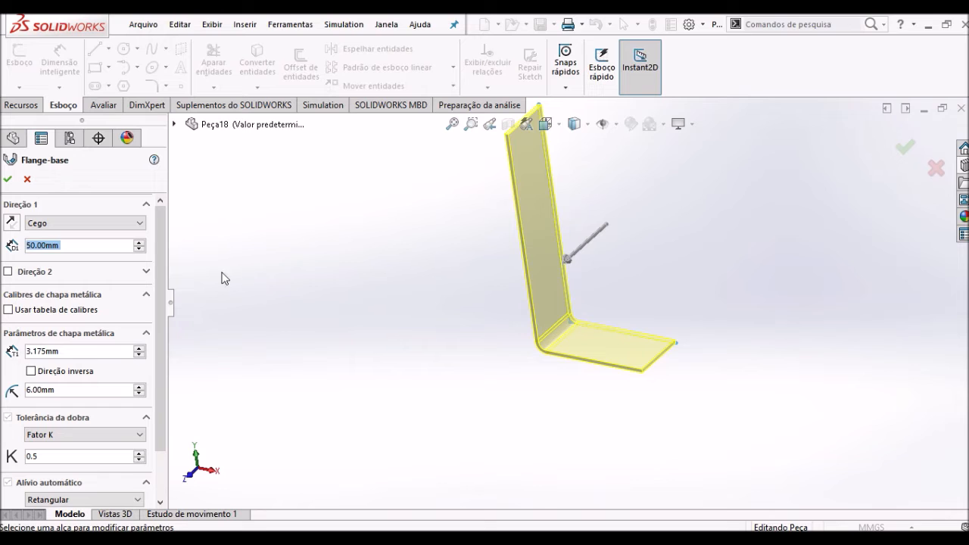
drag(163, 329, 179, 295)
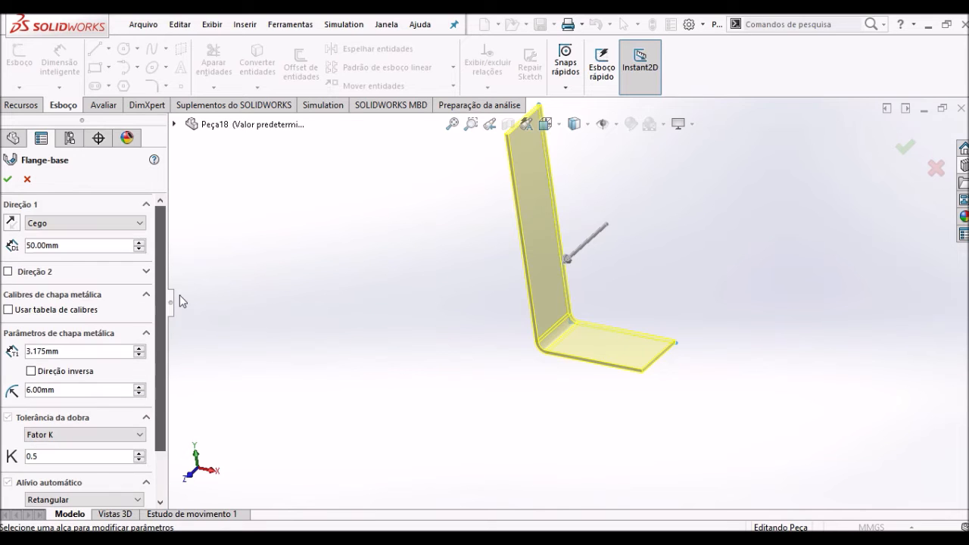
click(8, 180)
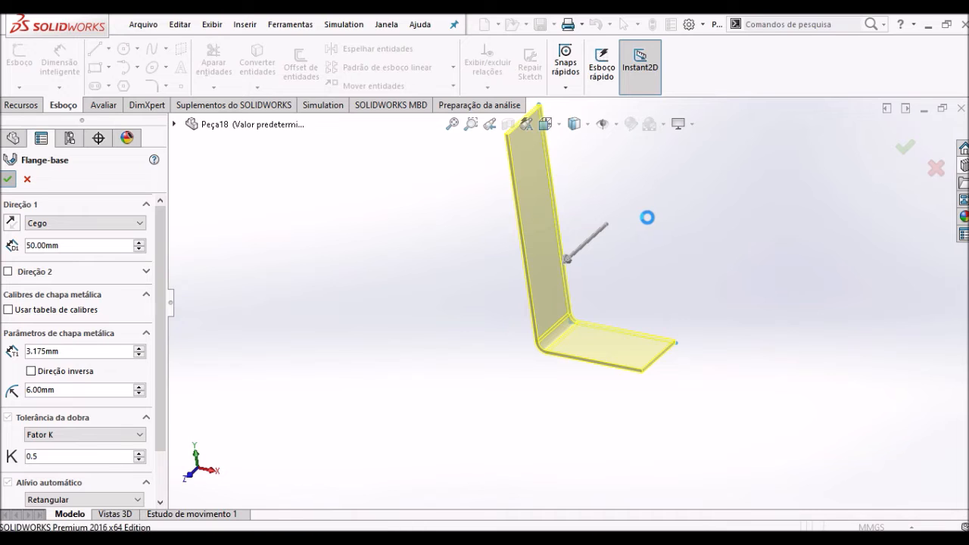
- Examine the finished L-shaped flange and expand its feature to review the sketch and bend it contains
scroll(647, 217, down, 2)
scroll(647, 217, up, 3)
middle_drag(628, 262, 625, 273)
scroll(618, 283, down, 1)
scroll(617, 284, up, 2)
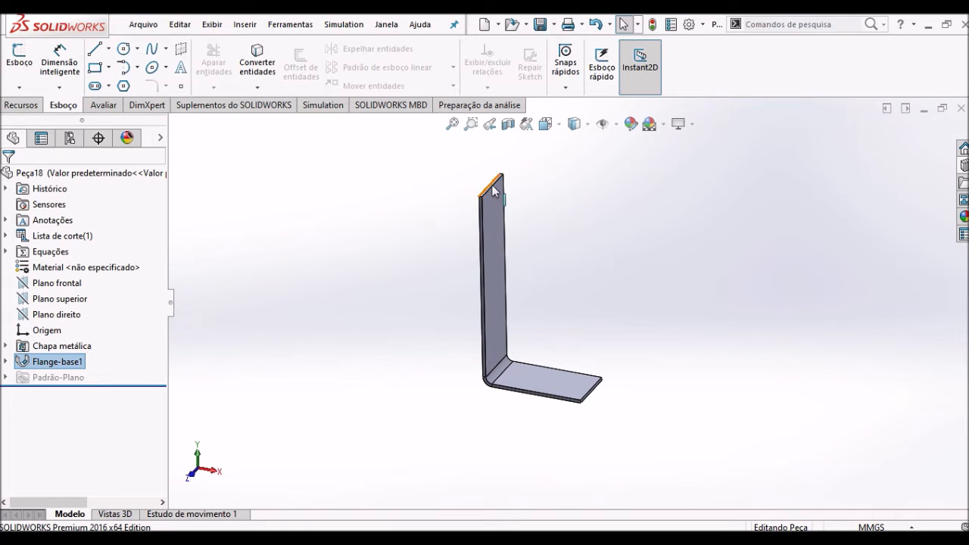
click(5, 363)
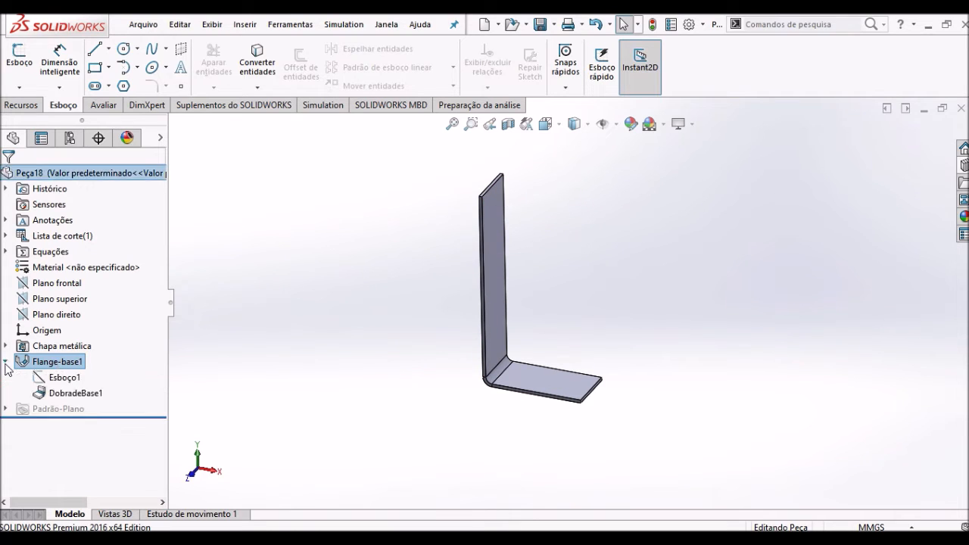
click(344, 379)
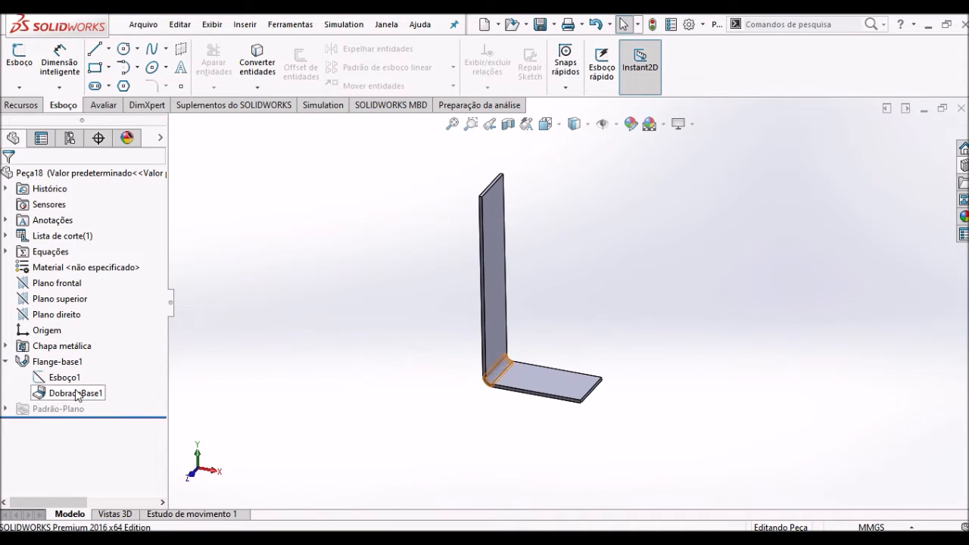
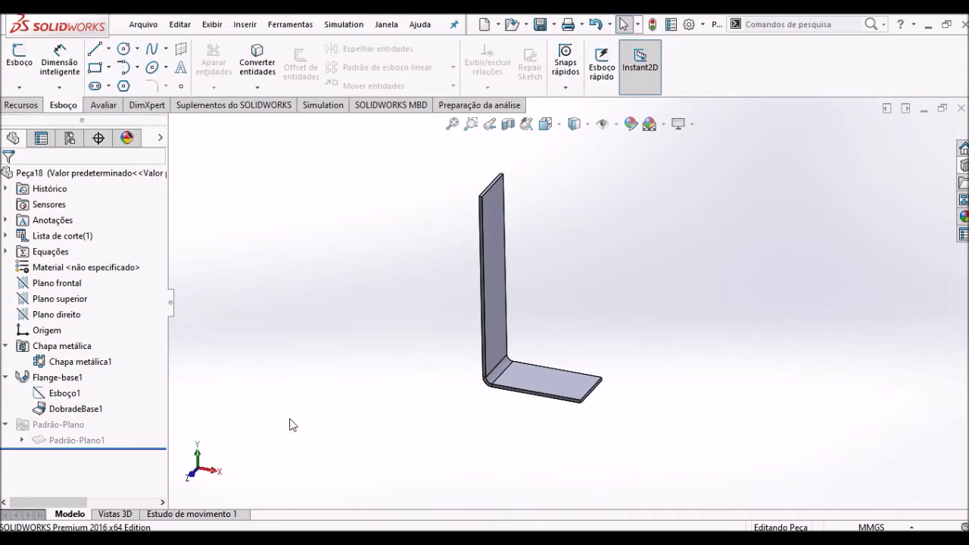
- Unsuppress the flat pattern Padrão-Plano1 to inspect the unfolded L-shaped flange, and suppress it again to restore the bent part
right_click(89, 441)
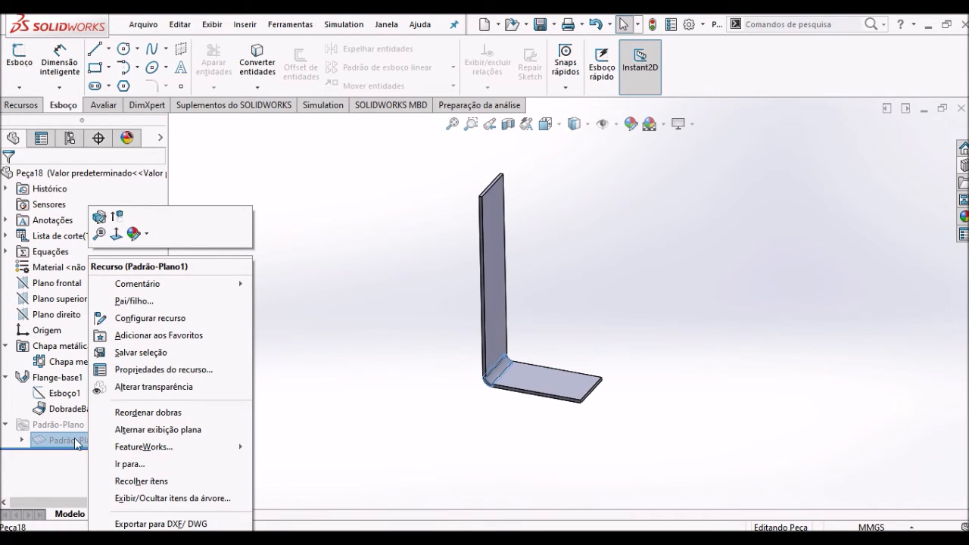
click(117, 218)
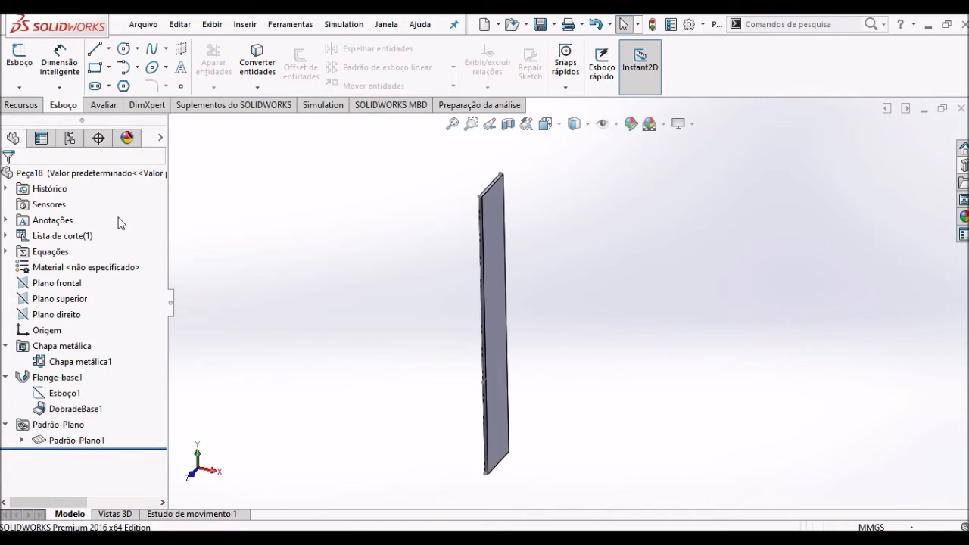
middle_drag(314, 310, 355, 238)
scroll(566, 385, down, 2)
middle_drag(567, 388, 514, 368)
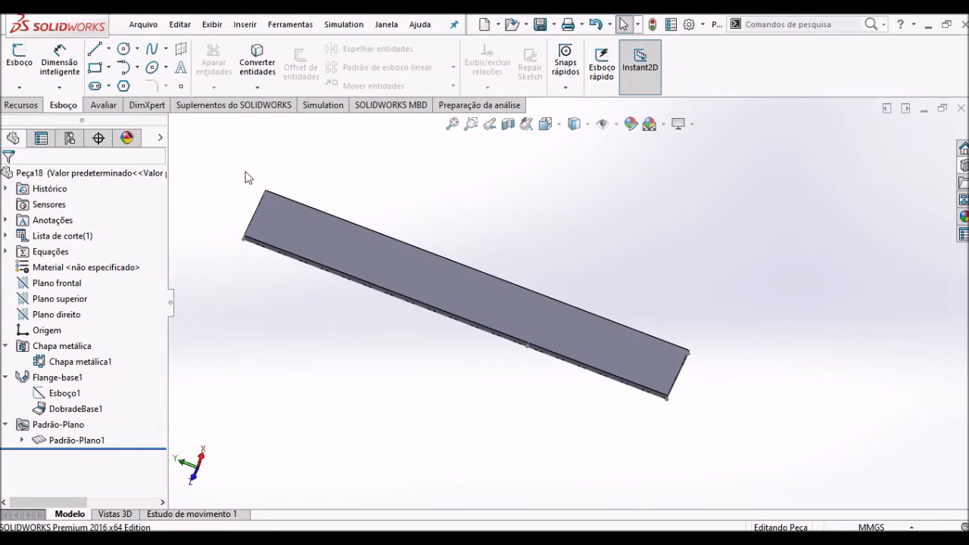
click(114, 109)
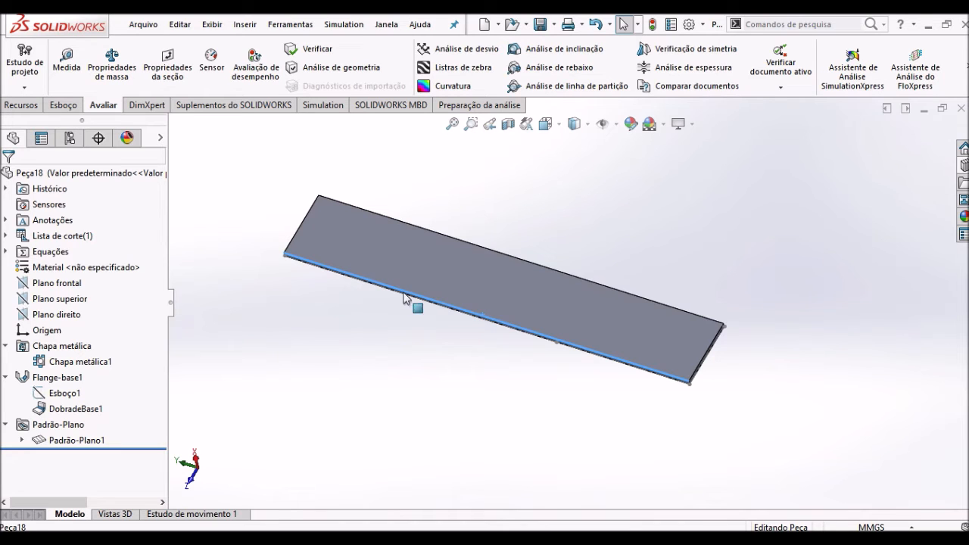
right_click(77, 444)
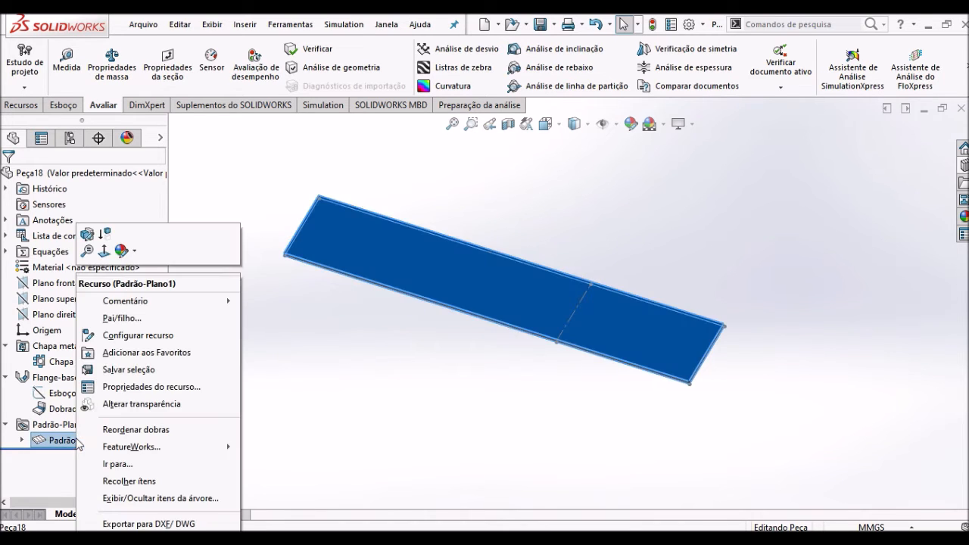
click(106, 235)
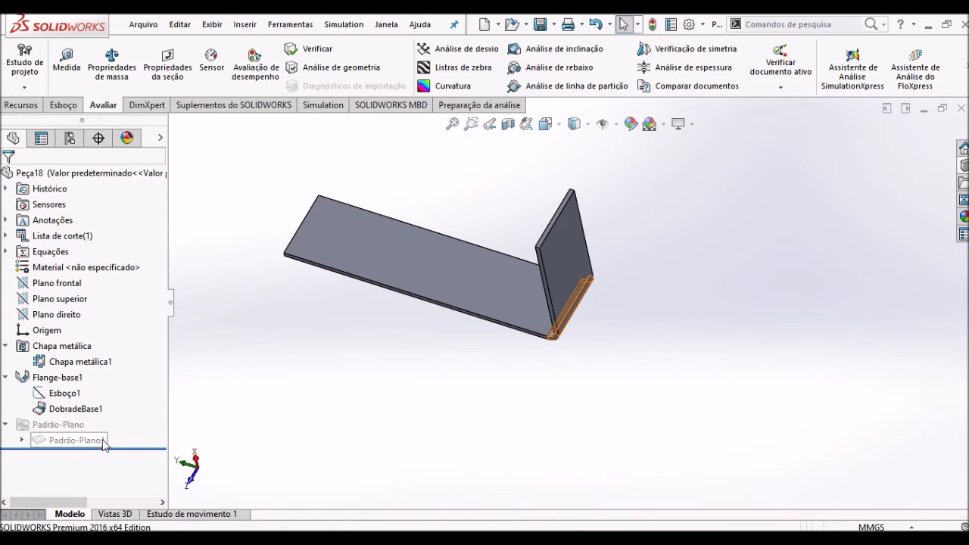
middle_drag(424, 376, 438, 318)
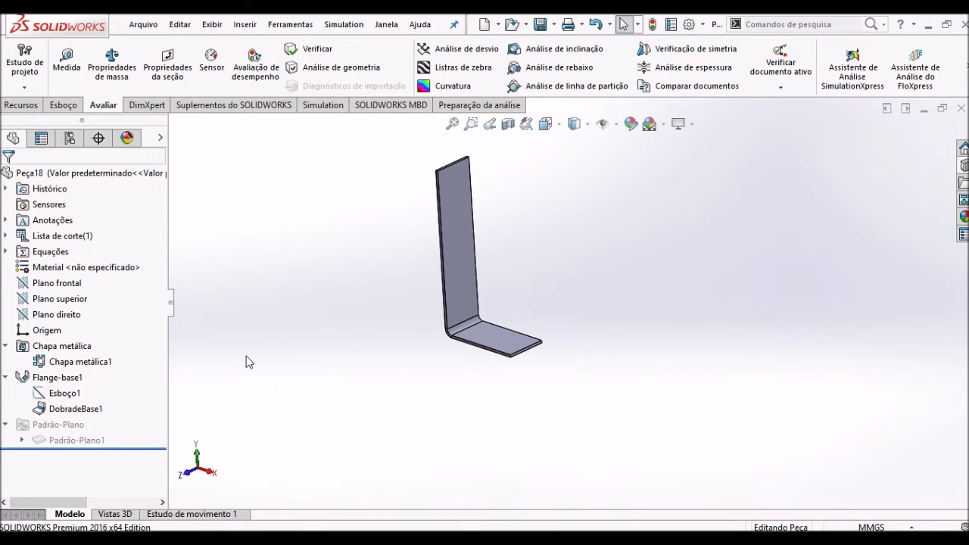
- Open the base flange's sketch Esboço1 for editing
click(64, 395)
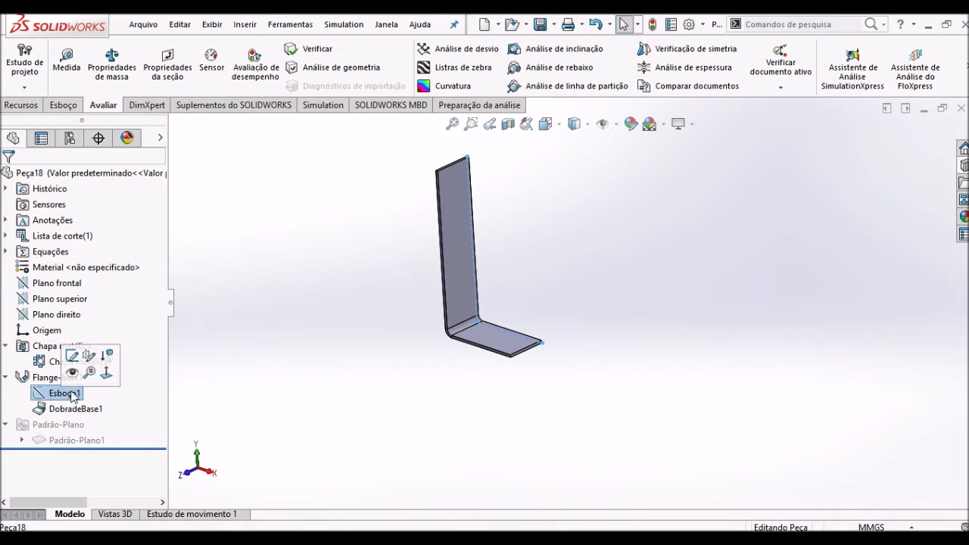
click(73, 355)
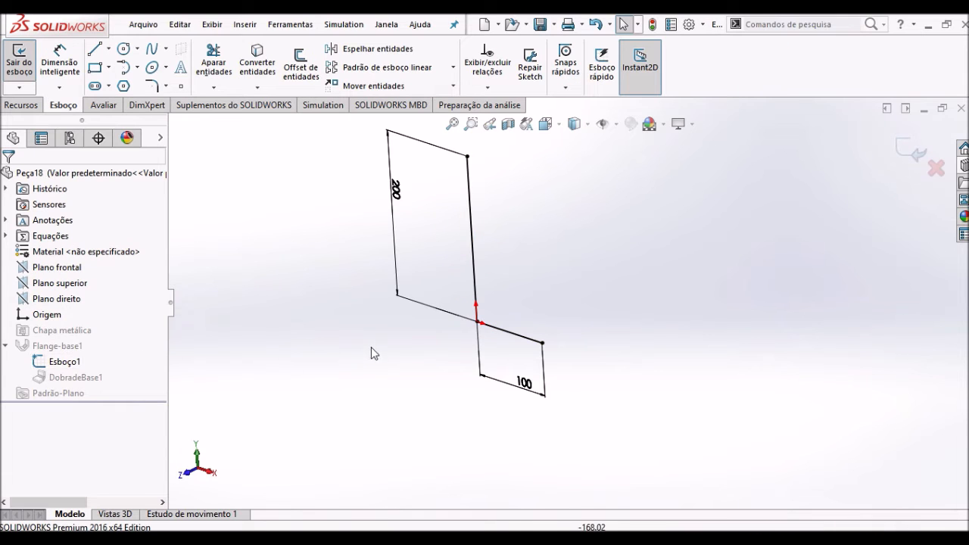
click(95, 49)
click(543, 343)
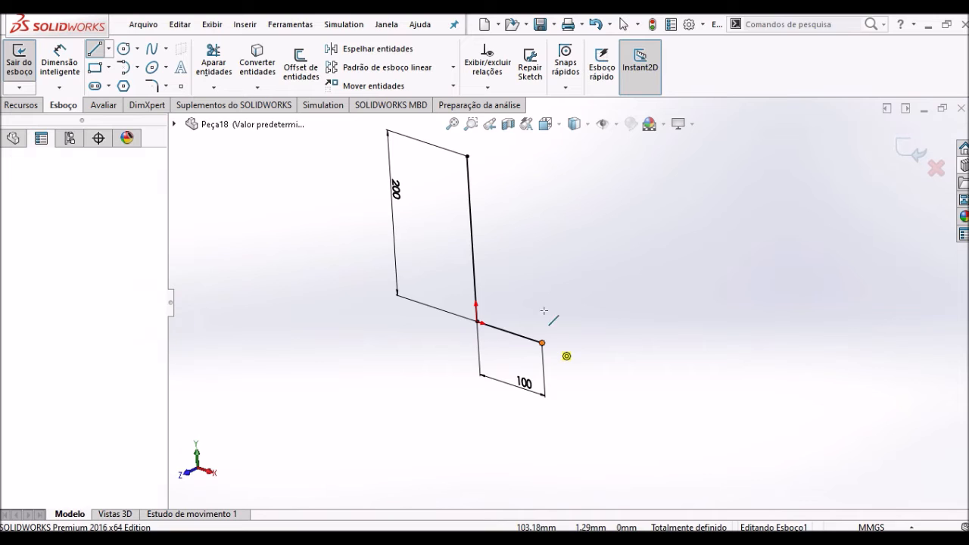
scroll(545, 189, up, 2)
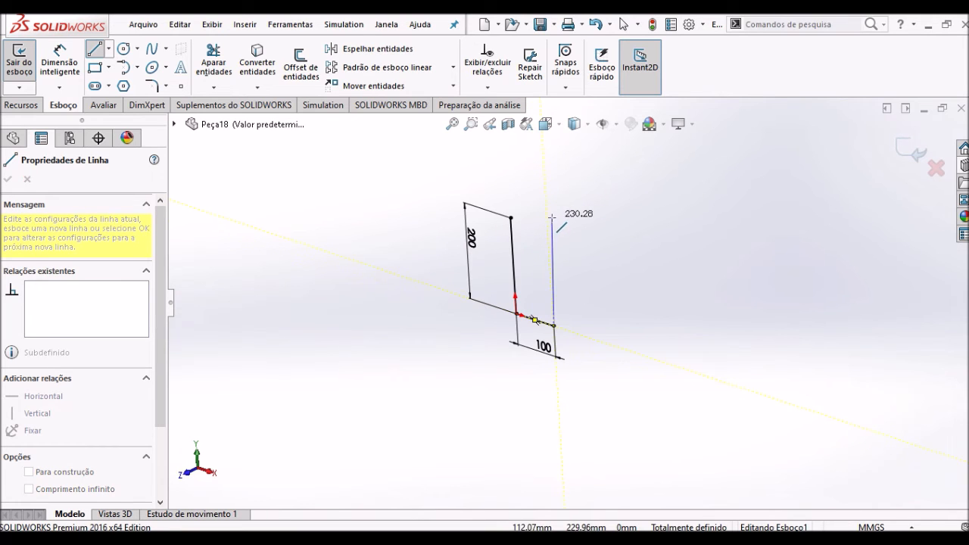
key(Escape)
- View the sketch normal to its plane and draw a vertical line up from the 100 mm line's free end, level with the 200 mm line
click(562, 131)
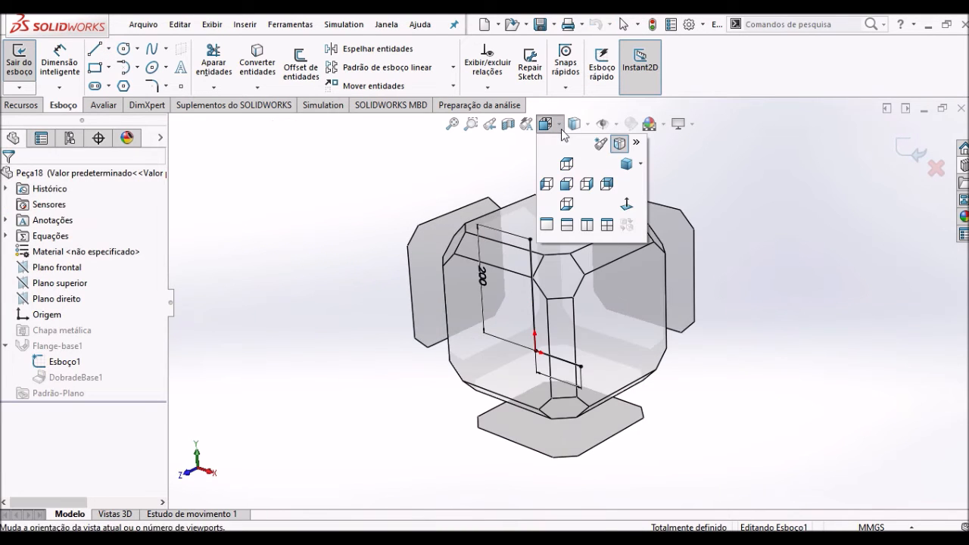
click(627, 206)
scroll(626, 257, up, 2)
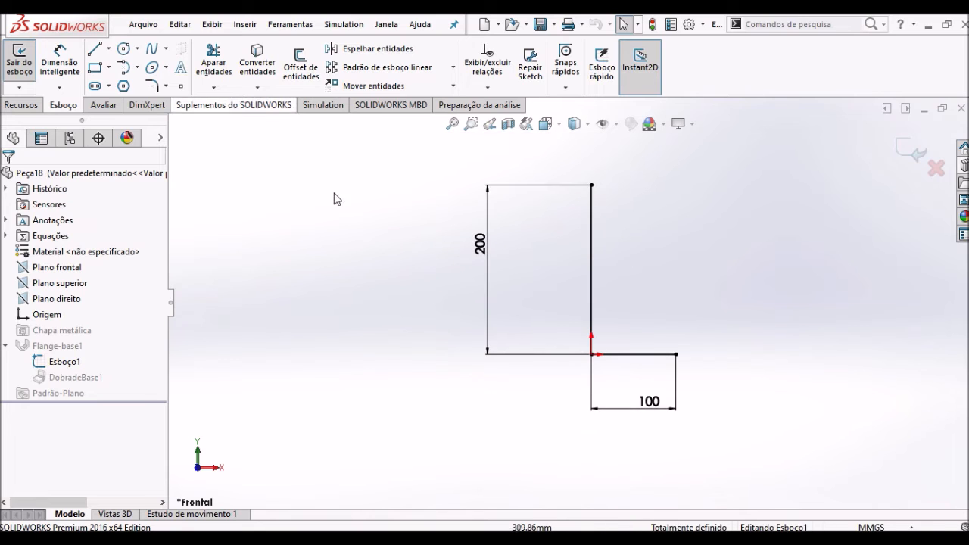
key(s)
click(440, 226)
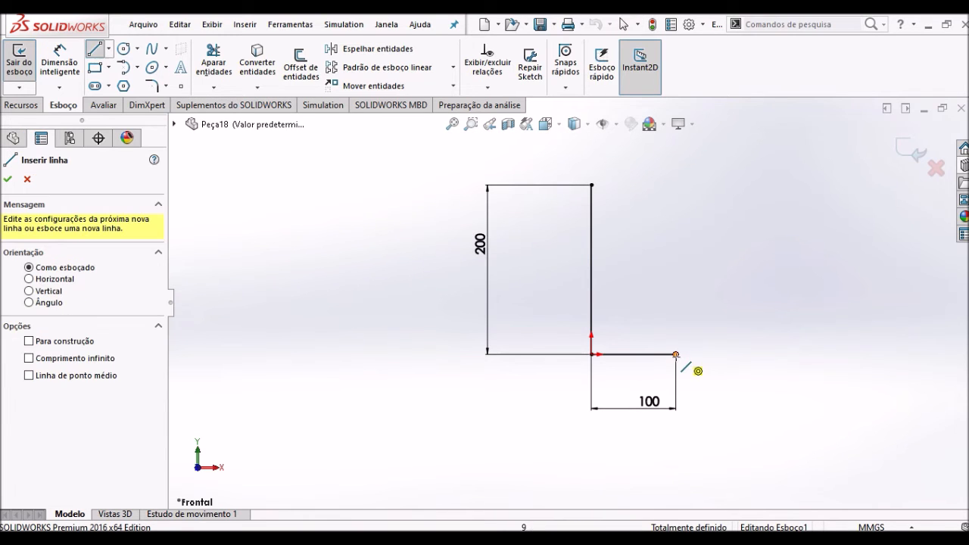
click(675, 355)
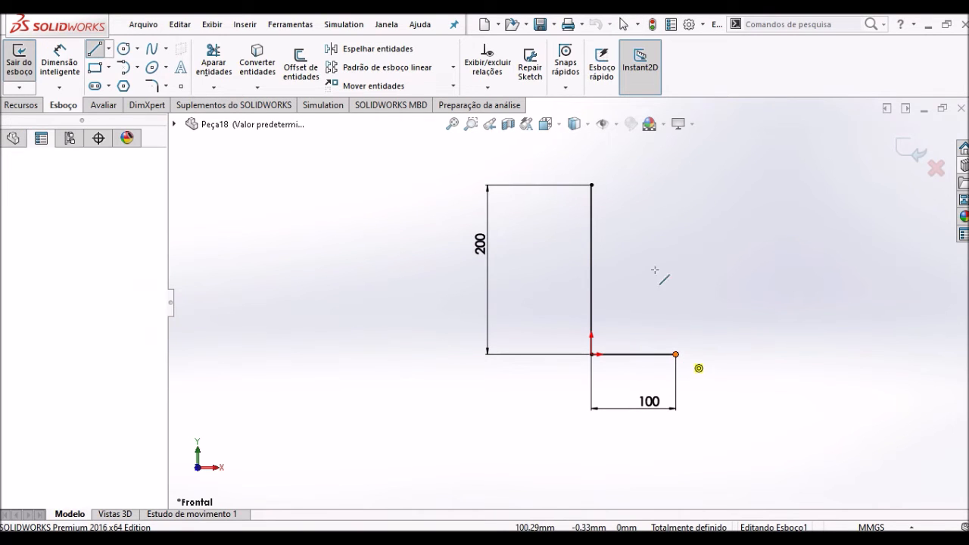
click(675, 185)
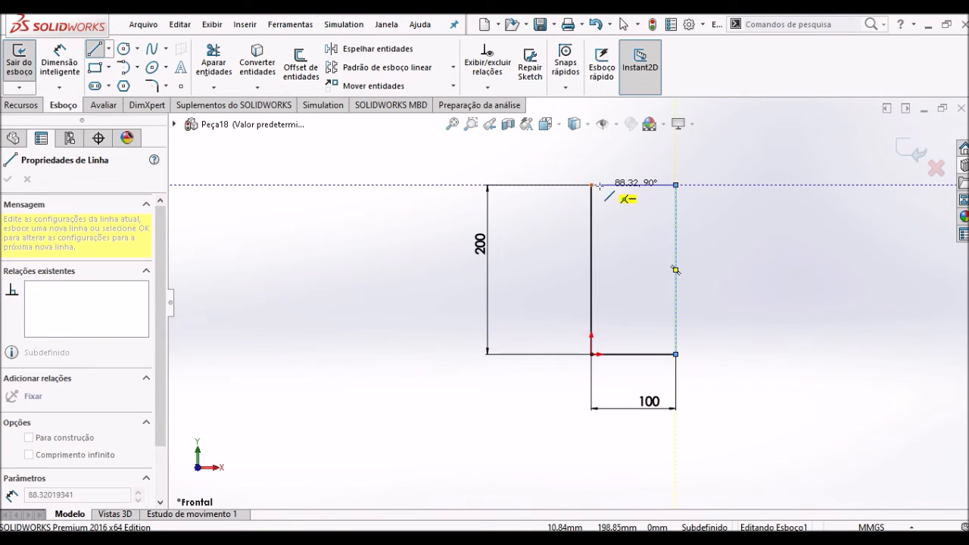
- Draw a horizontal line about 95.5 mm long from the new vertical line's upper end, stopping just short of the 200 mm line
scroll(598, 185, down, 3)
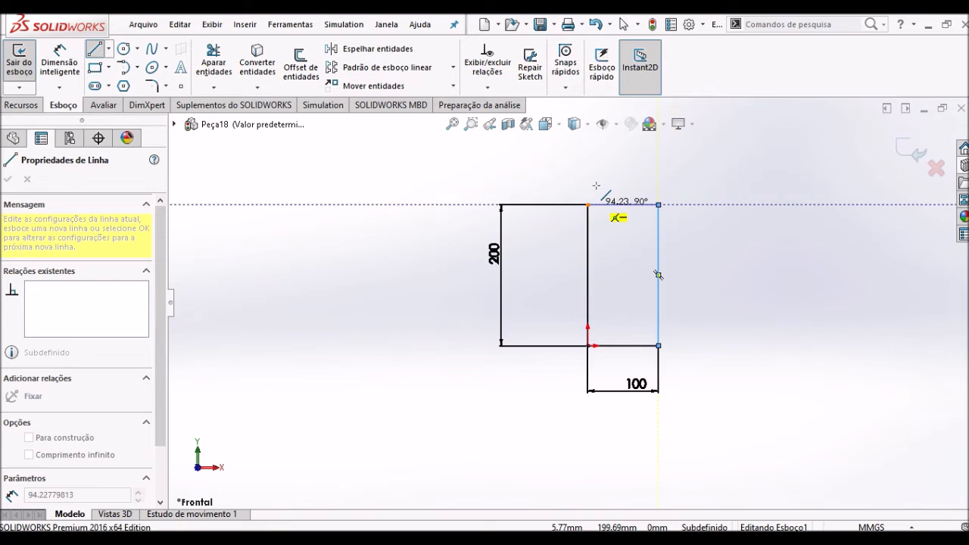
scroll(591, 234, down, 2)
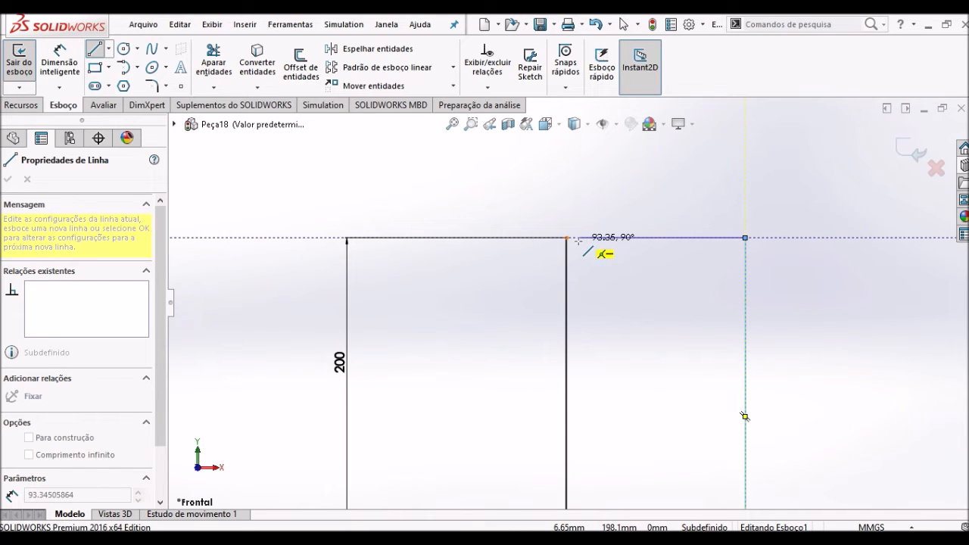
scroll(578, 240, down, 5)
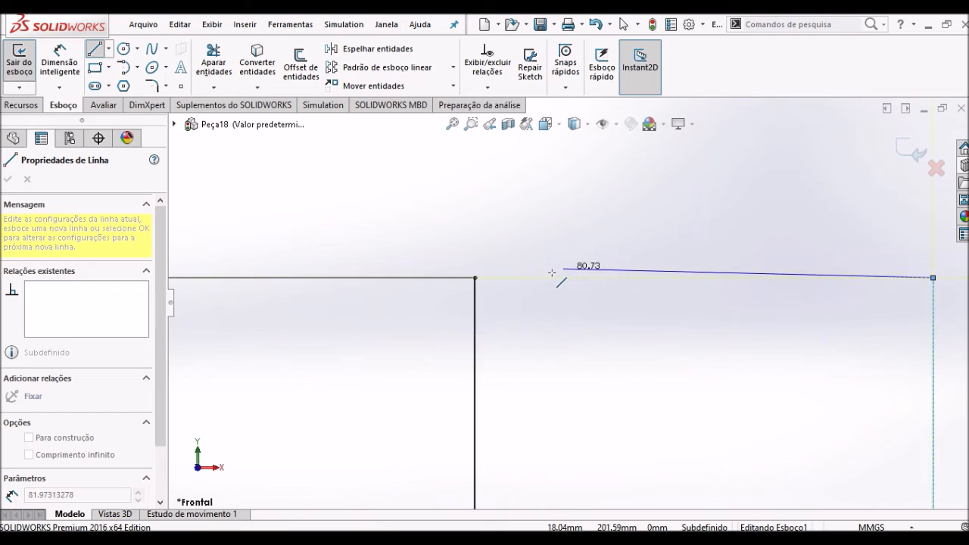
click(495, 278)
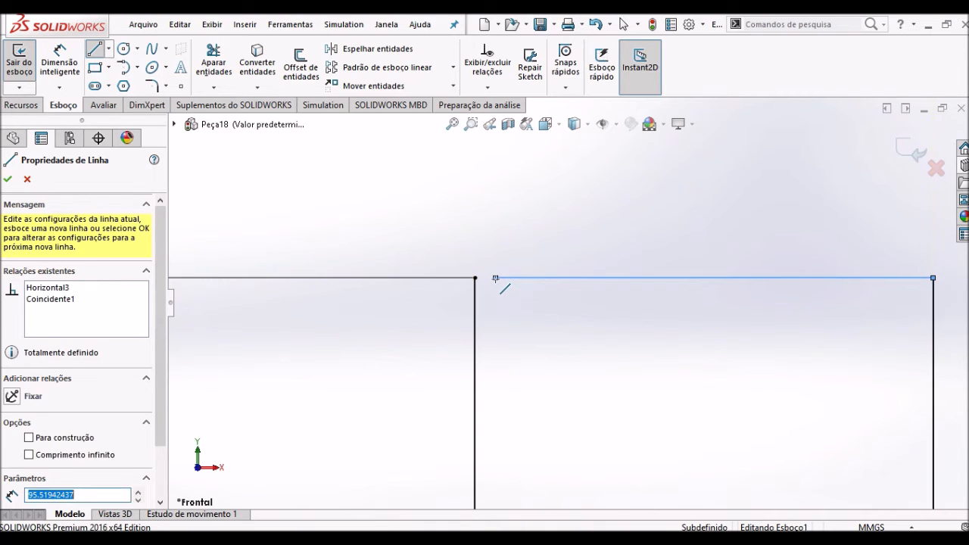
key(Escape)
- Dimension the upper horizontal line to 96 mm and exit the sketch to rebuild the base flange
key(s)
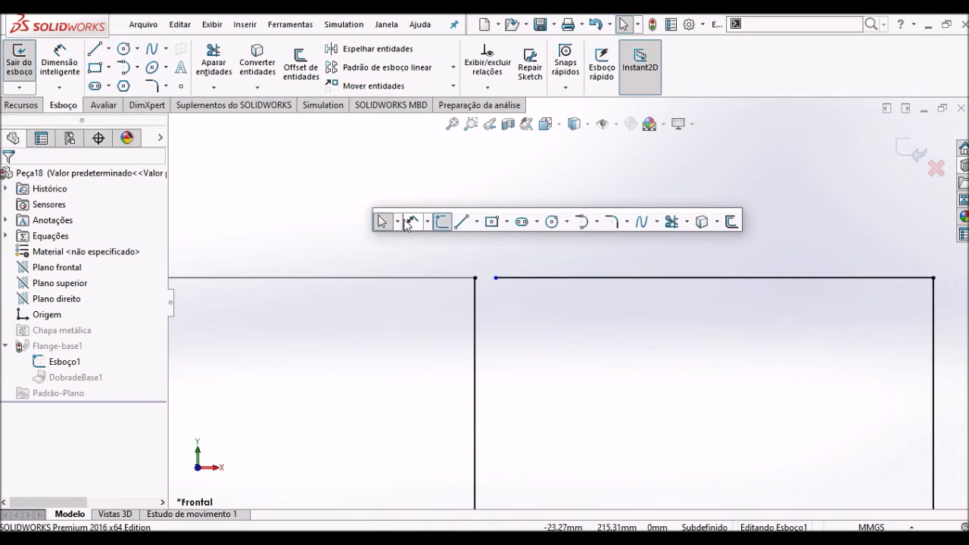
click(403, 219)
click(569, 278)
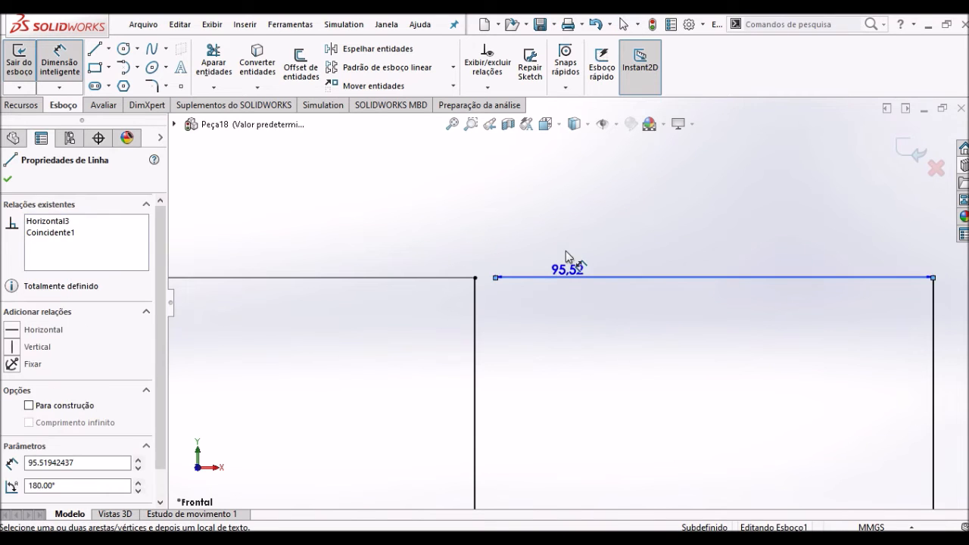
click(566, 243)
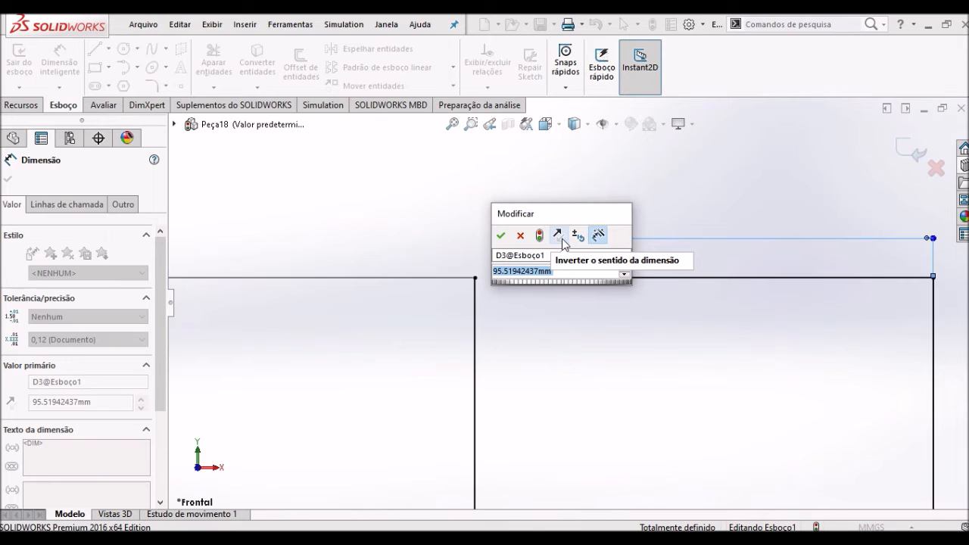
text(95)
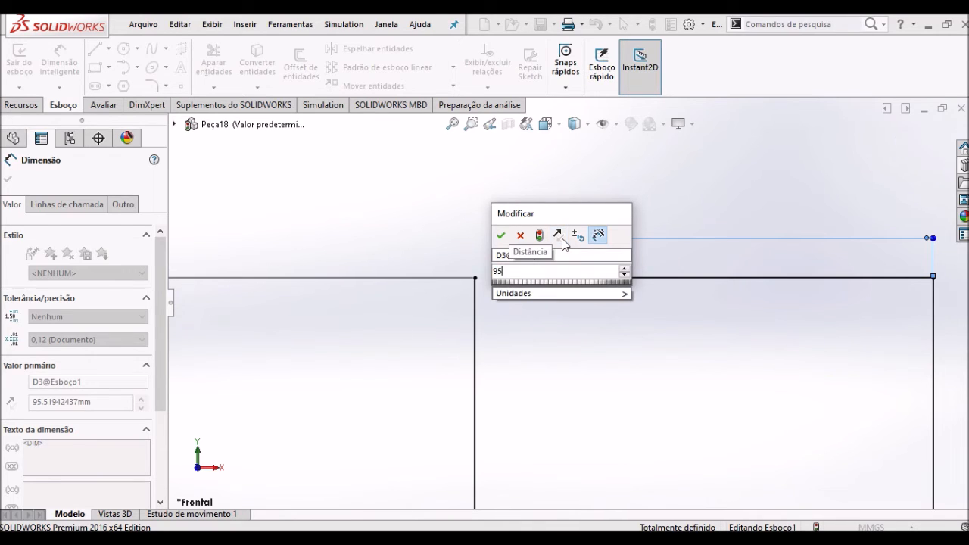
key(BackSpace)
text(6)
key(Return)
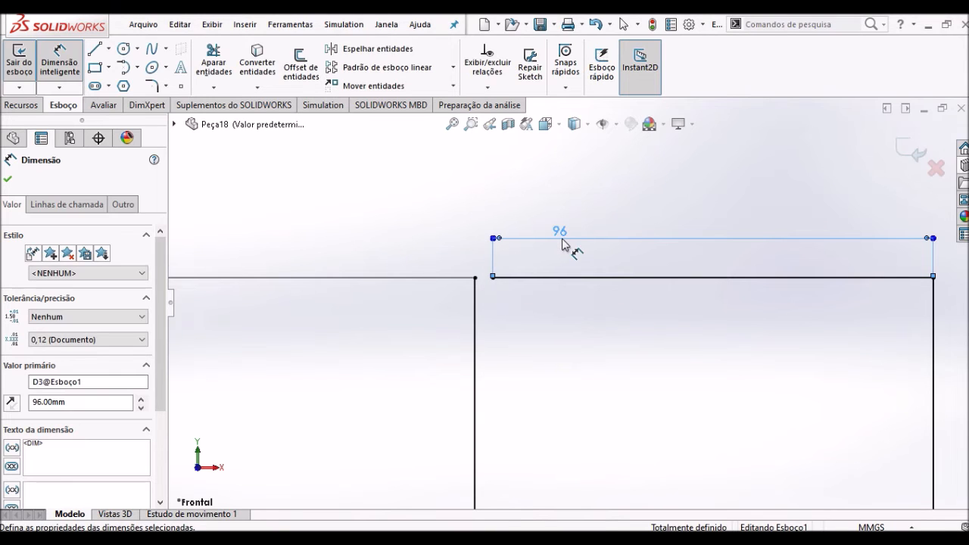
click(908, 151)
- Examine the rebuilt frame's open corner, the bends and walls of its edge flange, and the available sheet metal commands
scroll(707, 385, up, 8)
middle_drag(655, 416, 575, 339)
scroll(574, 322, down, 3)
scroll(574, 315, down, 3)
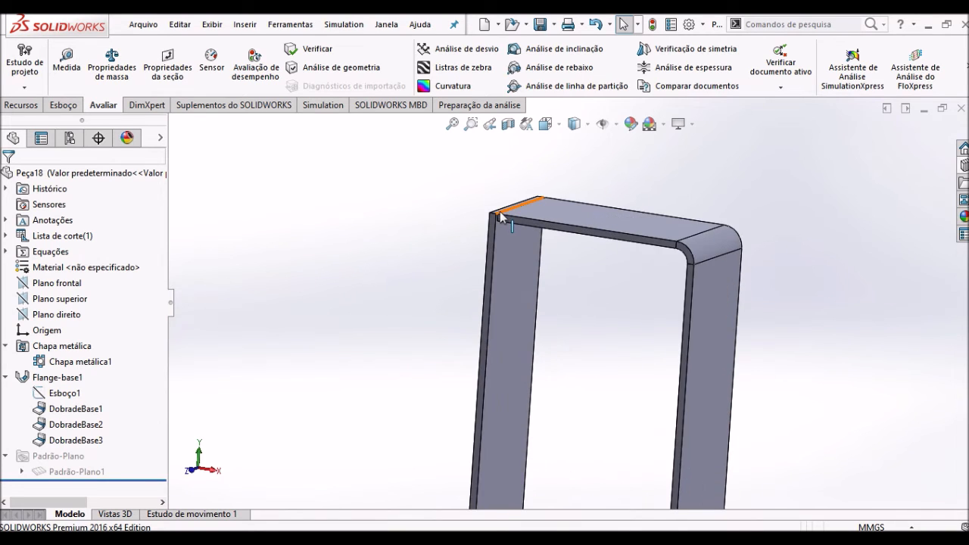
scroll(556, 227, up, 2)
middle_drag(563, 259, 642, 336)
scroll(636, 331, down, 2)
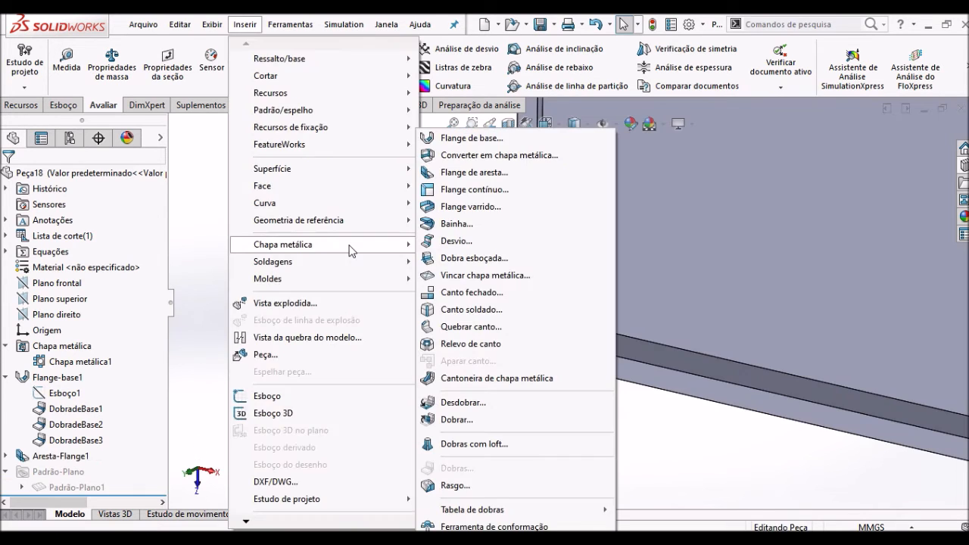
click(200, 219)
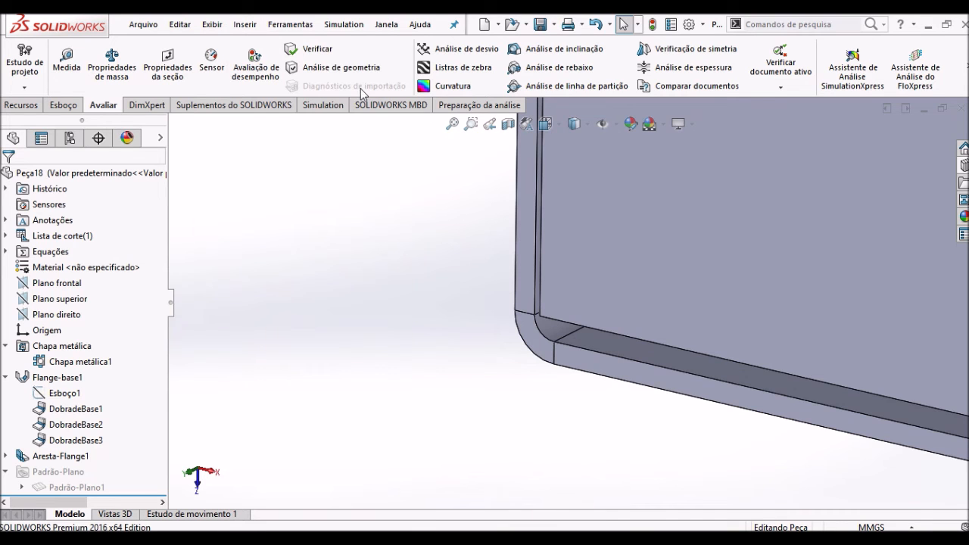
scroll(766, 164, up, 5)
scroll(828, 184, down, 4)
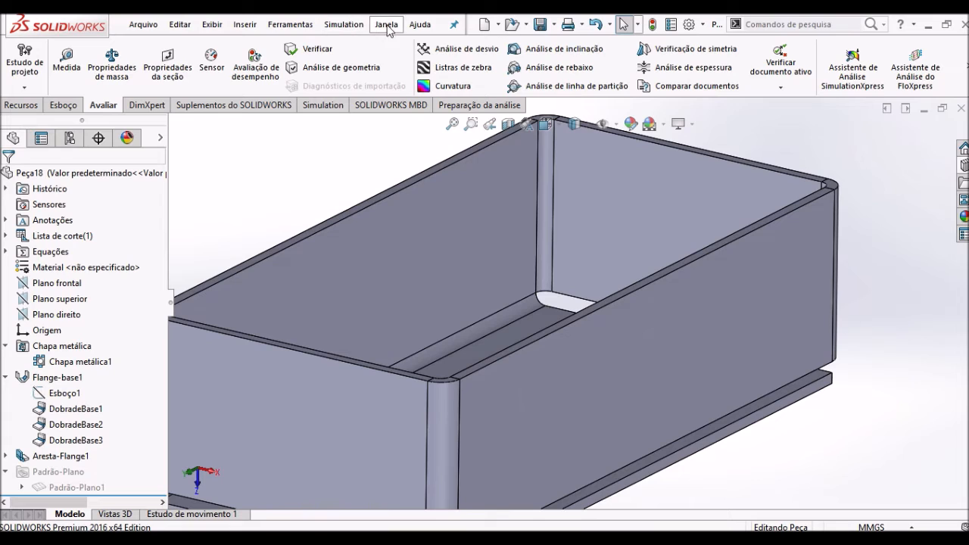
- Open the SOLIDWORKS tutorials, look through the introductory lessons and bring up the Técnicas avançadas tutorials
click(418, 25)
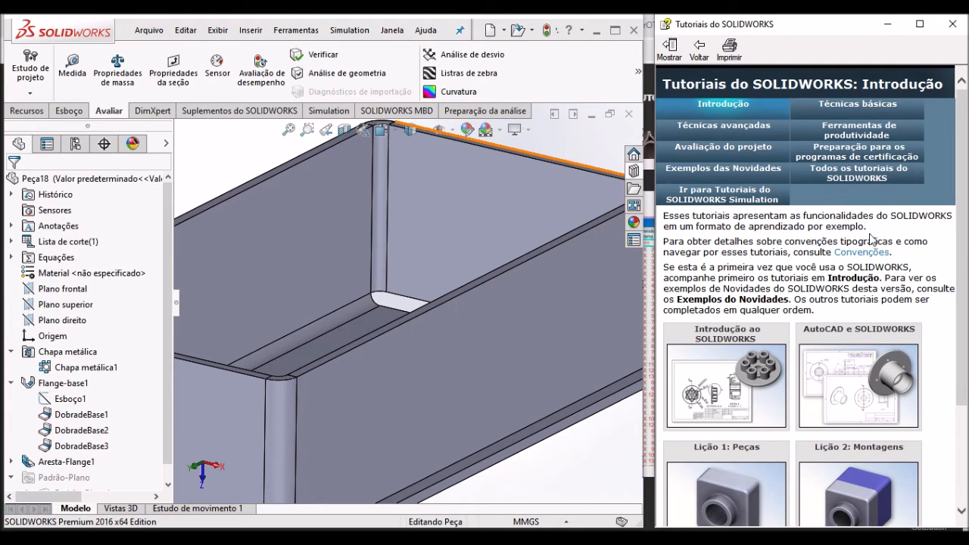
drag(963, 239, 967, 350)
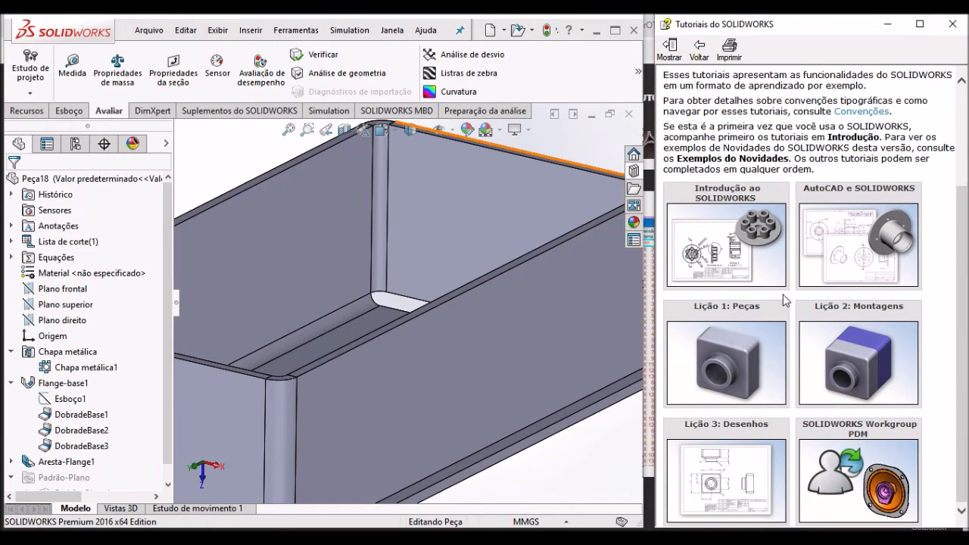
mouse_move(761, 375)
mouse_move(808, 374)
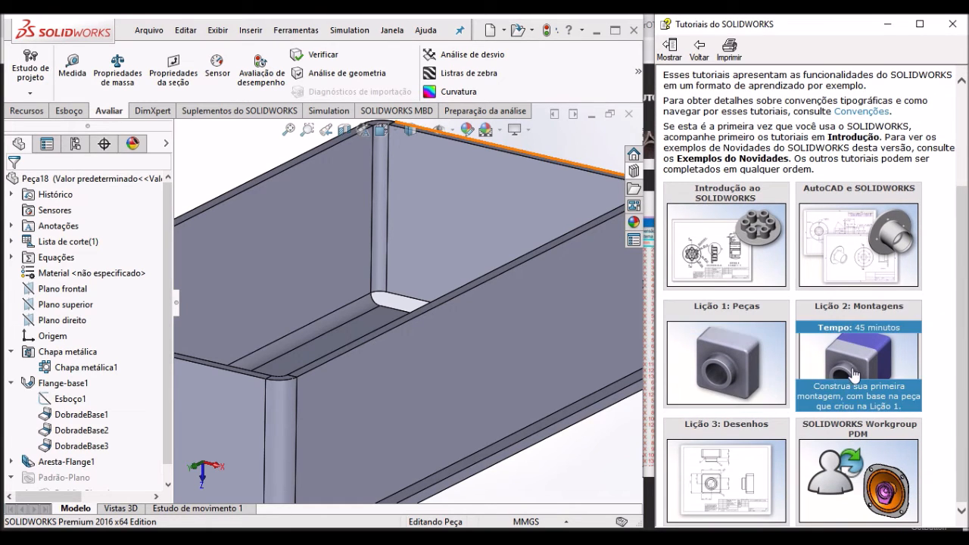
mouse_move(758, 458)
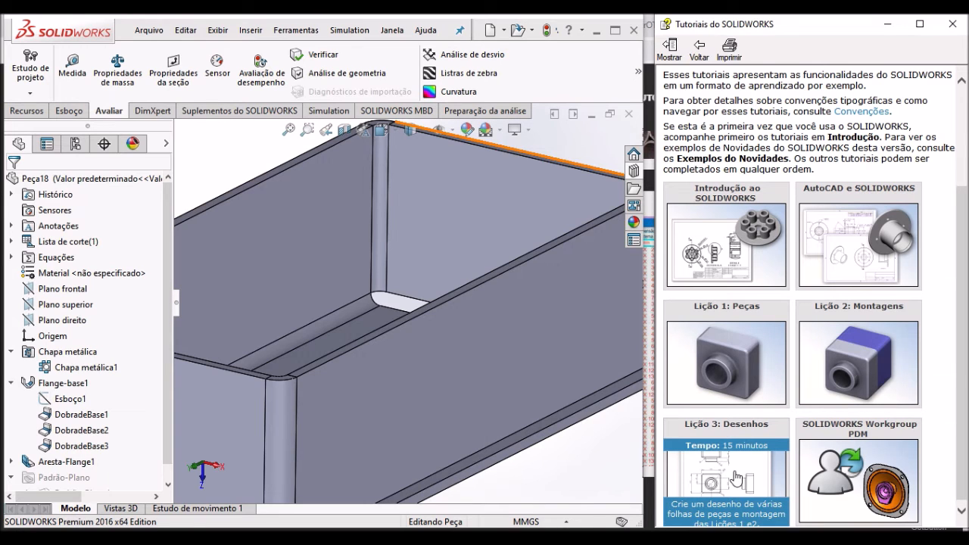
scroll(964, 326, up, 3)
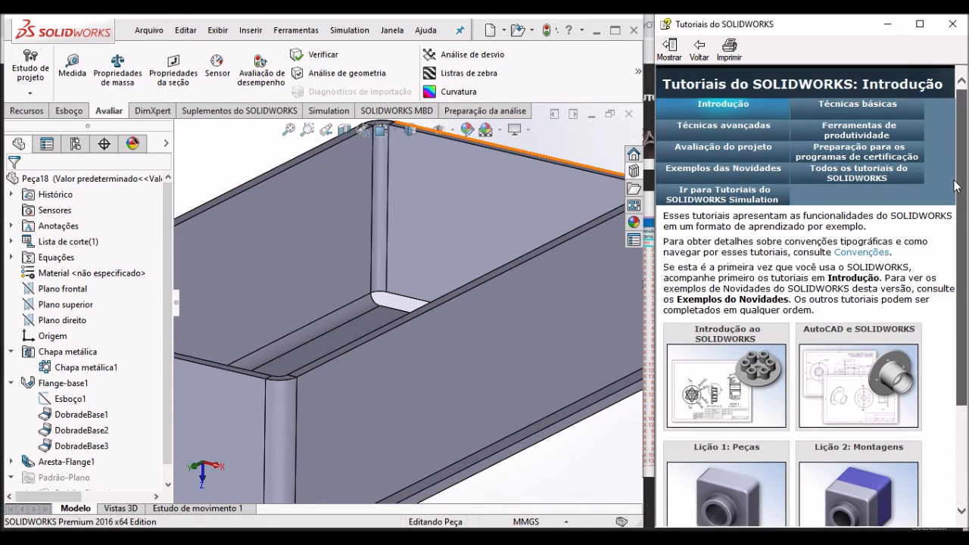
click(718, 127)
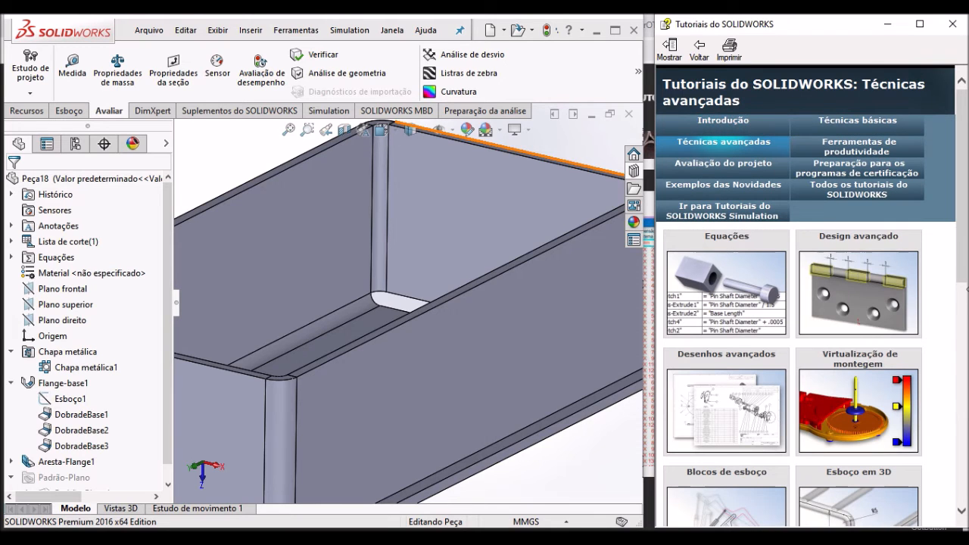
- Look through the Técnicas avançadas tutorials, including the 3D sketch, multibody part and routing lessons
drag(963, 255, 963, 378)
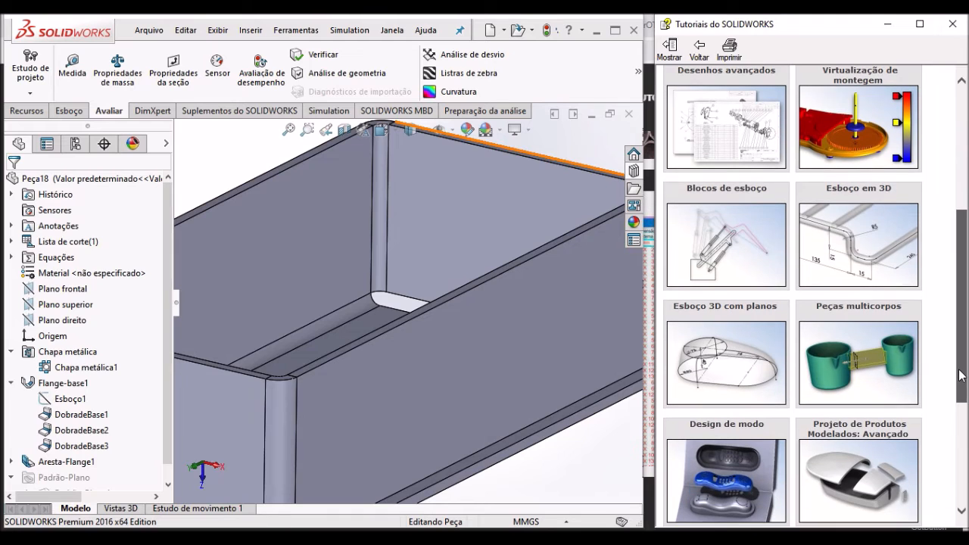
mouse_move(888, 266)
mouse_move(907, 369)
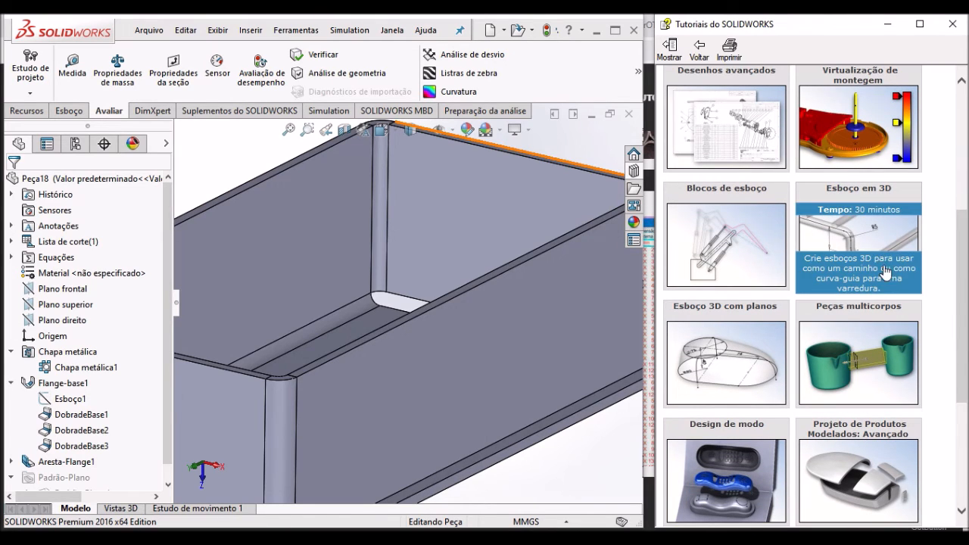
scroll(891, 276, down, 3)
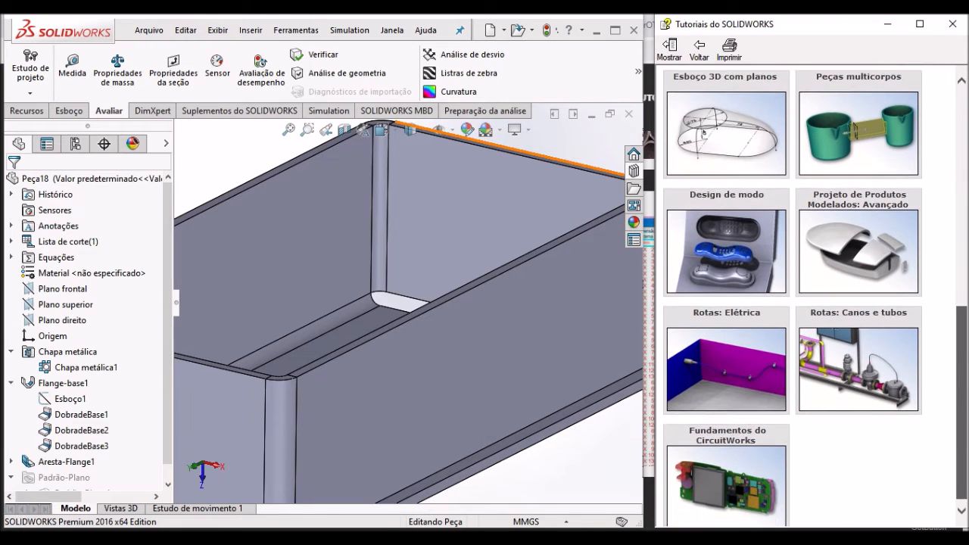
scroll(815, 295, up, 3)
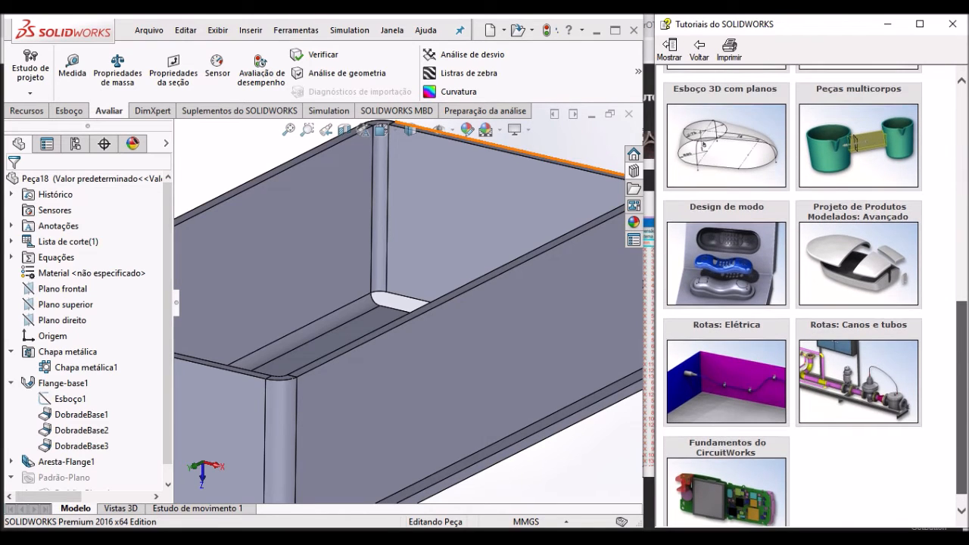
scroll(815, 296, up, 4)
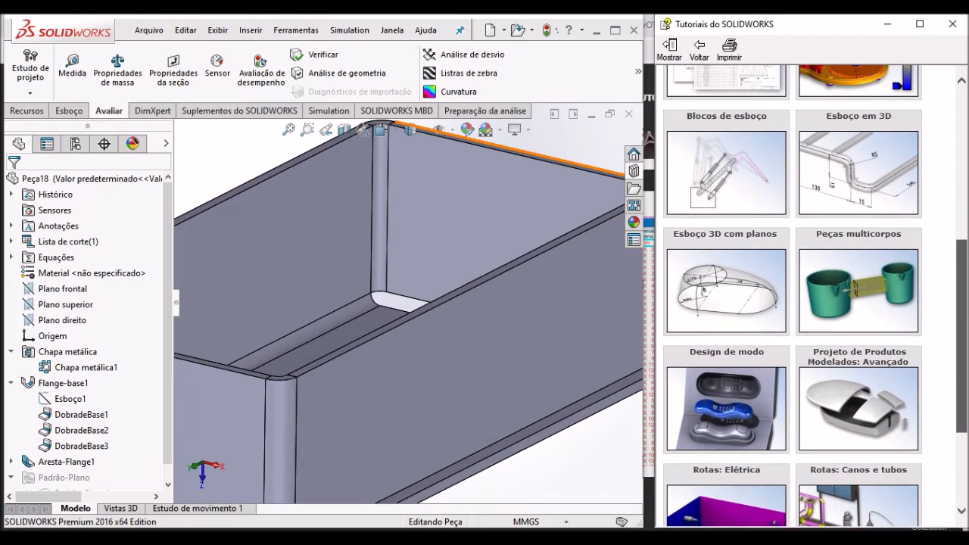
scroll(965, 289, up, 2)
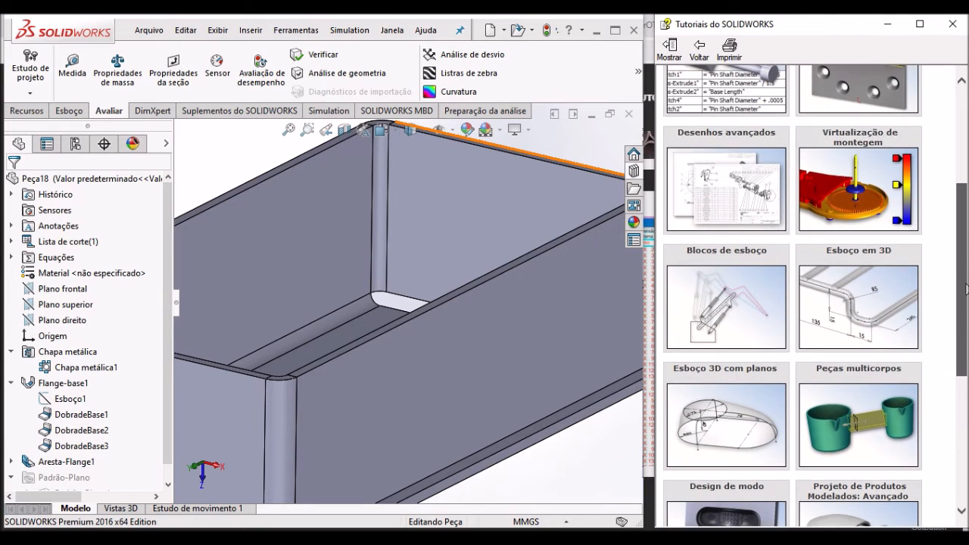
drag(966, 286, 960, 195)
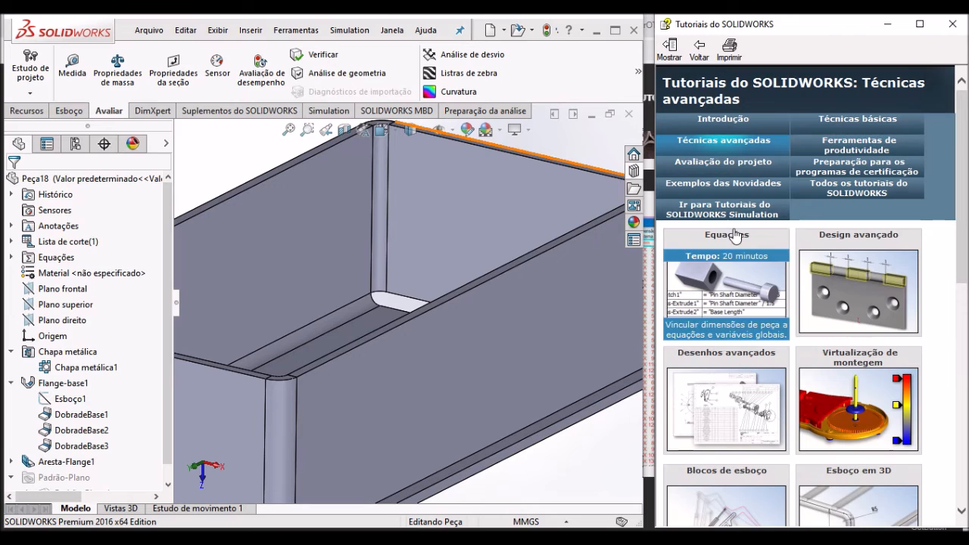
- Switch to the Técnicas básicas tutorials and open the Chapa metálica lesson
click(835, 129)
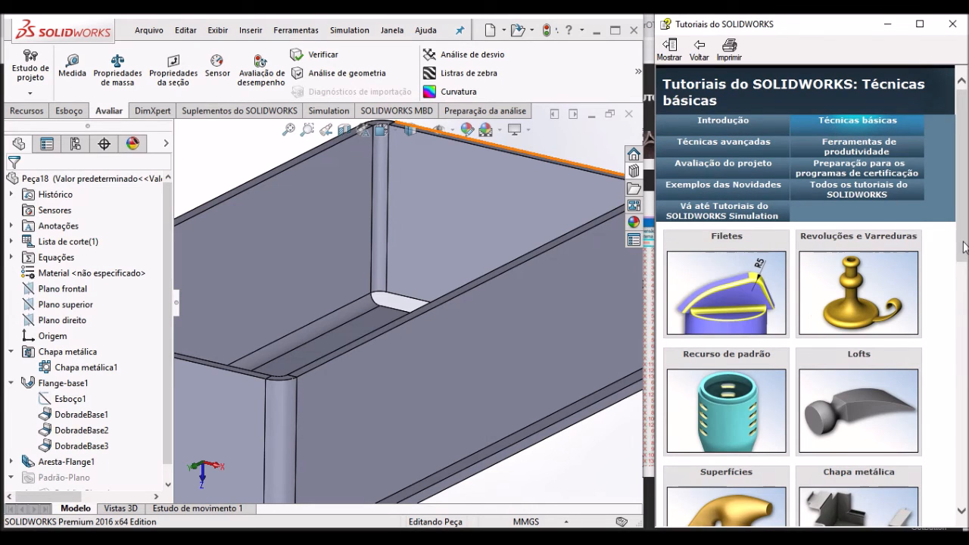
scroll(938, 314, down, 4)
mouse_move(861, 235)
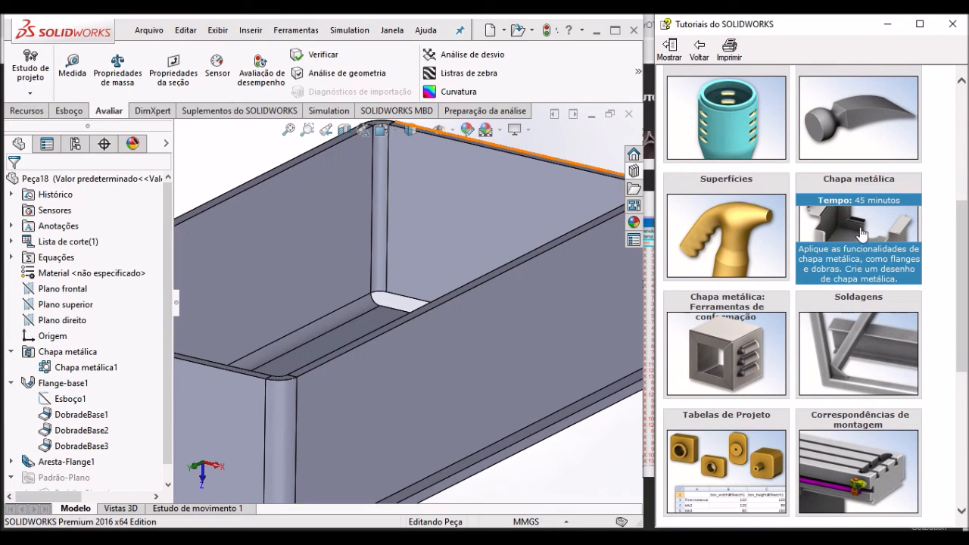
mouse_move(864, 379)
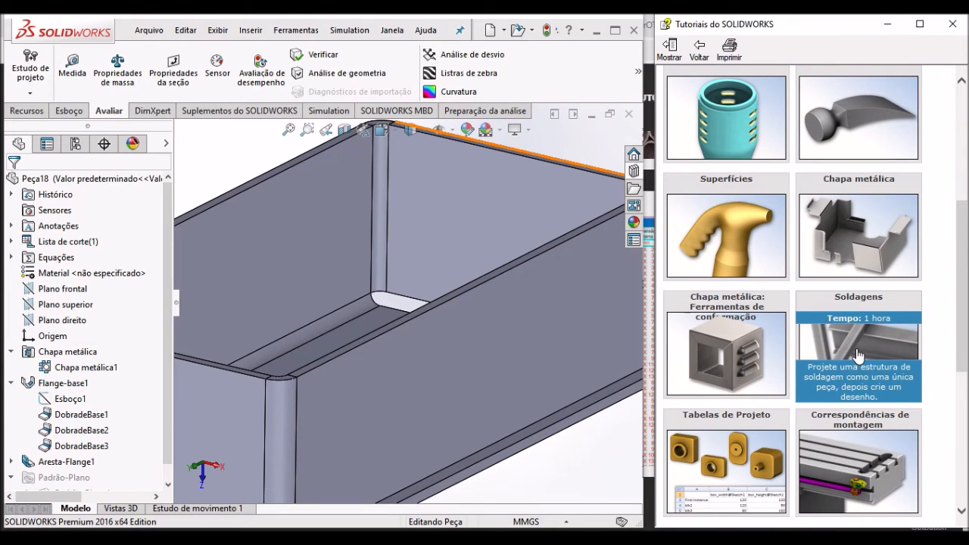
click(847, 229)
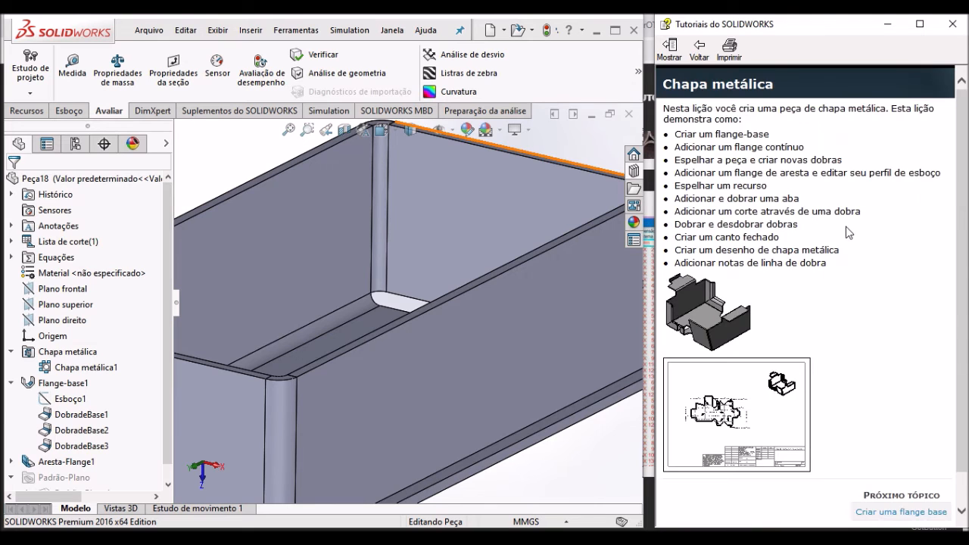
click(845, 226)
- Page through the sheet metal lesson to the Adicionar uma aba topic
click(890, 508)
scroll(886, 410, down, 5)
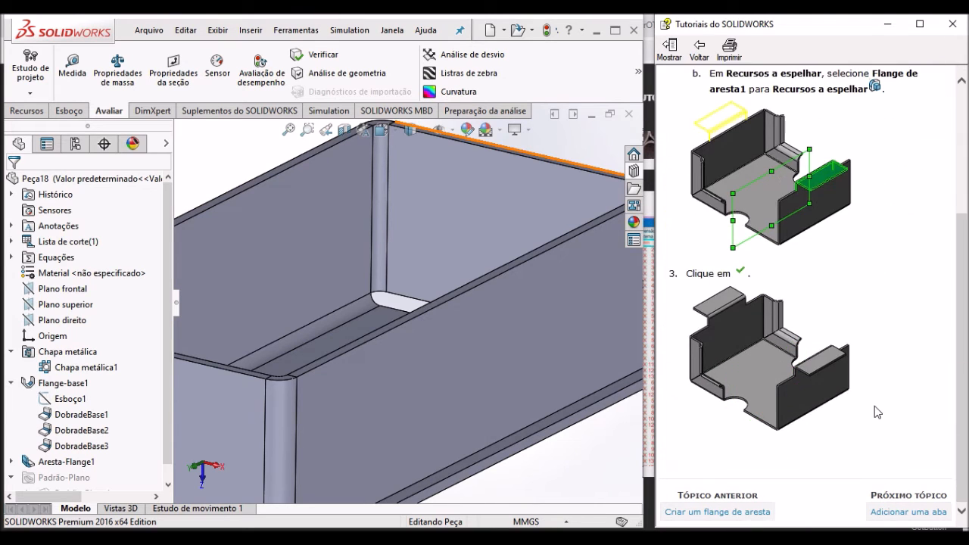
click(913, 512)
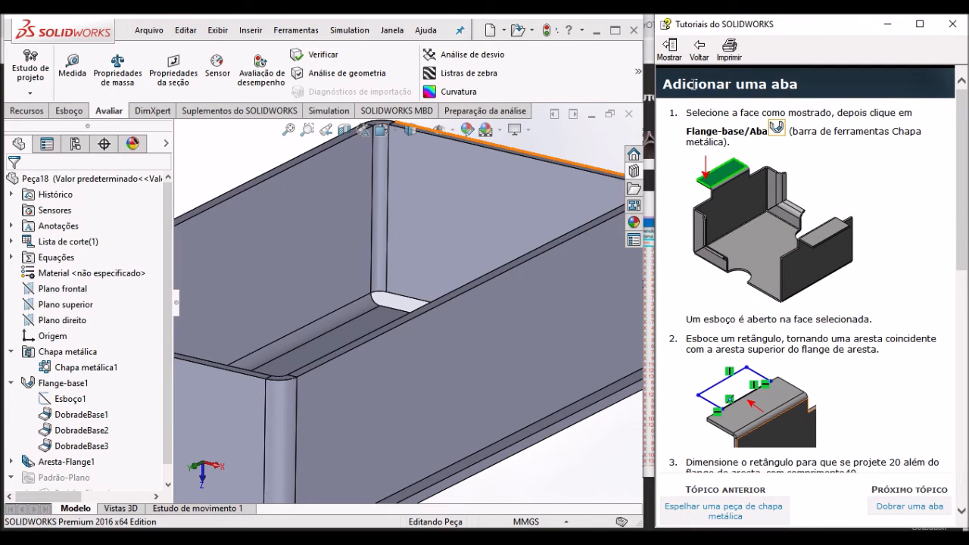
click(673, 52)
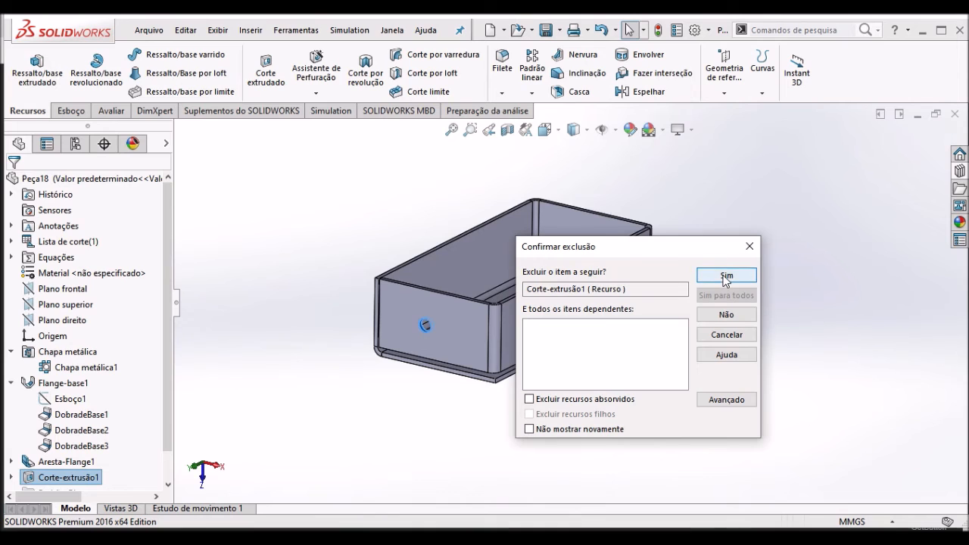
- Delete the Corte-extrusão1 feature from the end wall and start a Hole Wizard hole of the straight tap type
click(724, 276)
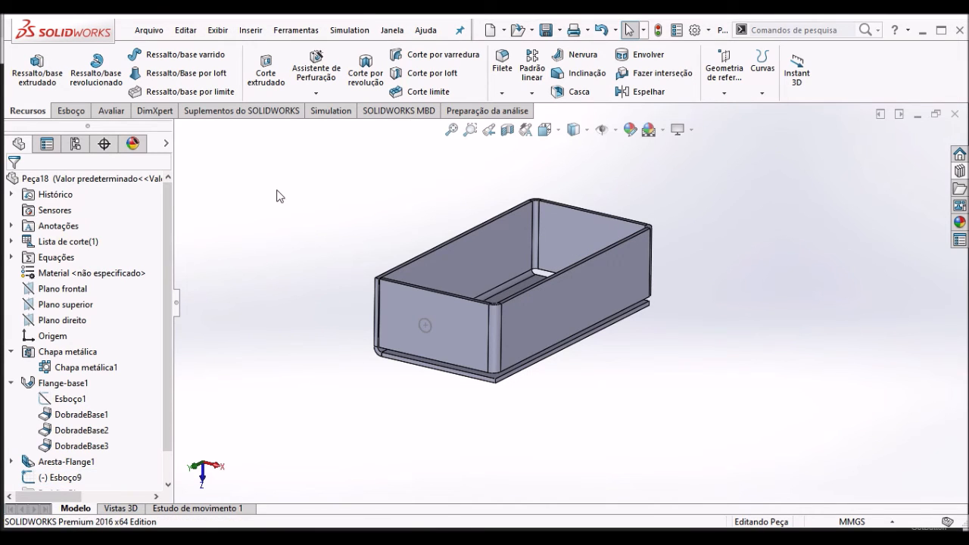
click(316, 68)
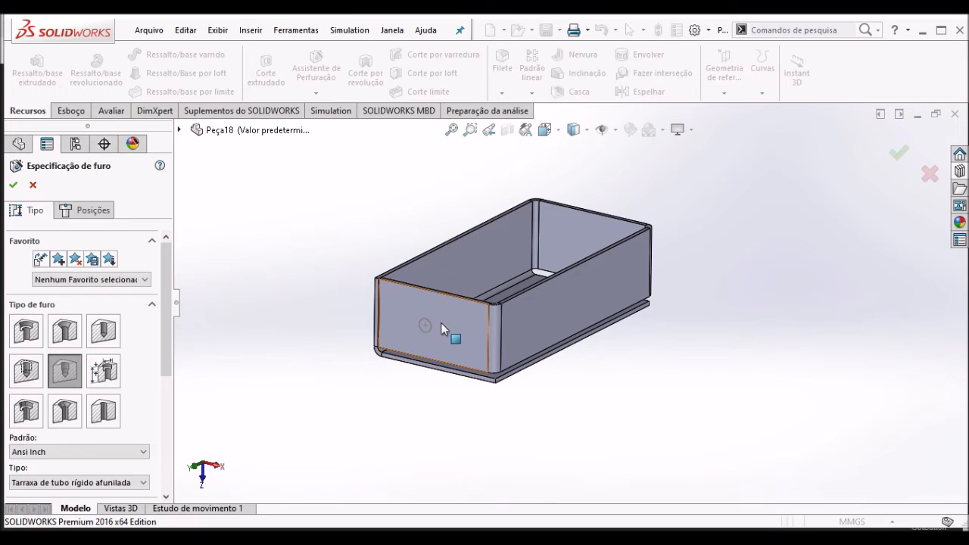
click(33, 378)
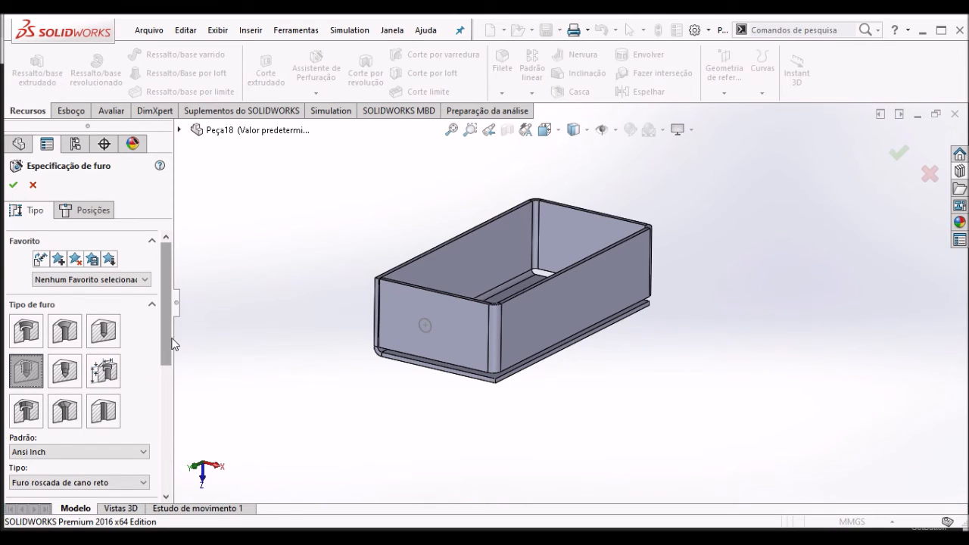
- Specify the hole with the ISO standard, type Furo roscado and size M4
scroll(163, 402, down, 5)
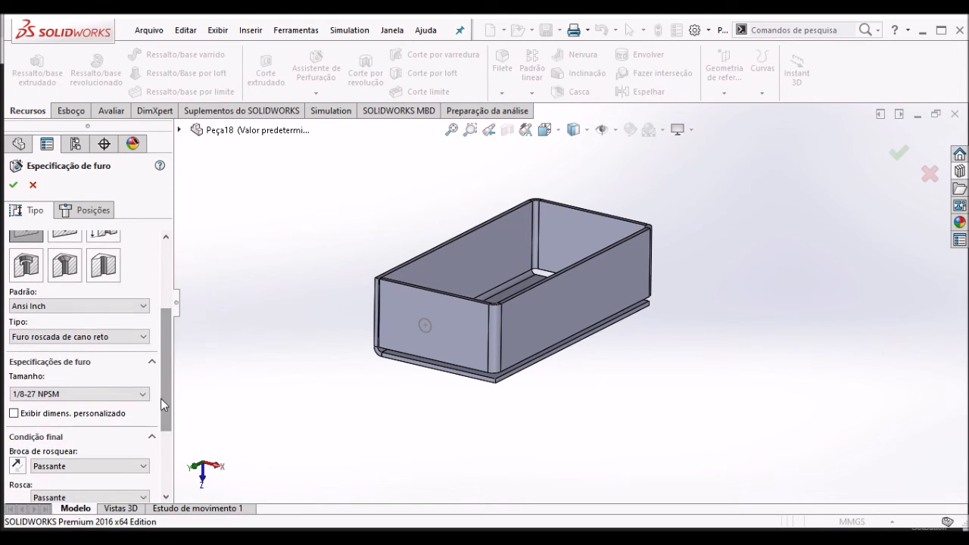
click(81, 306)
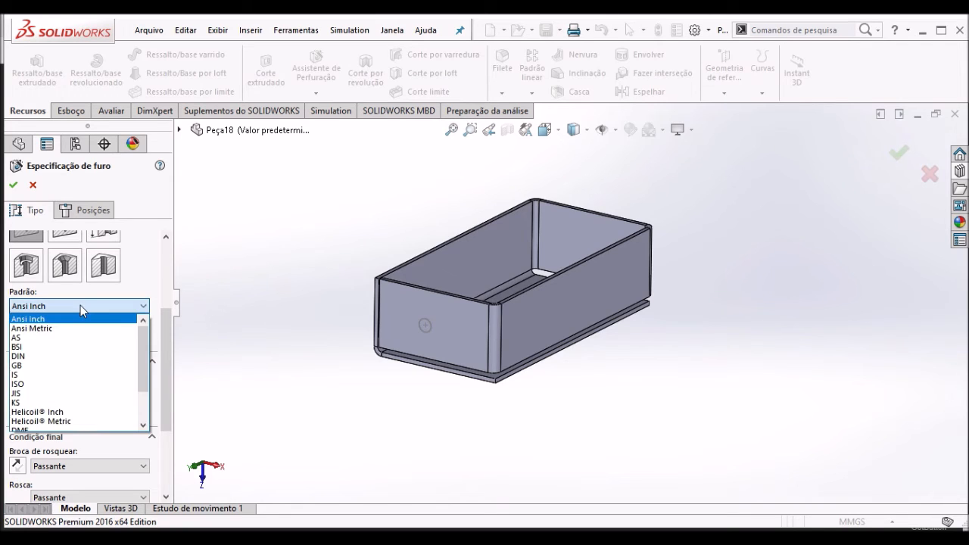
click(65, 384)
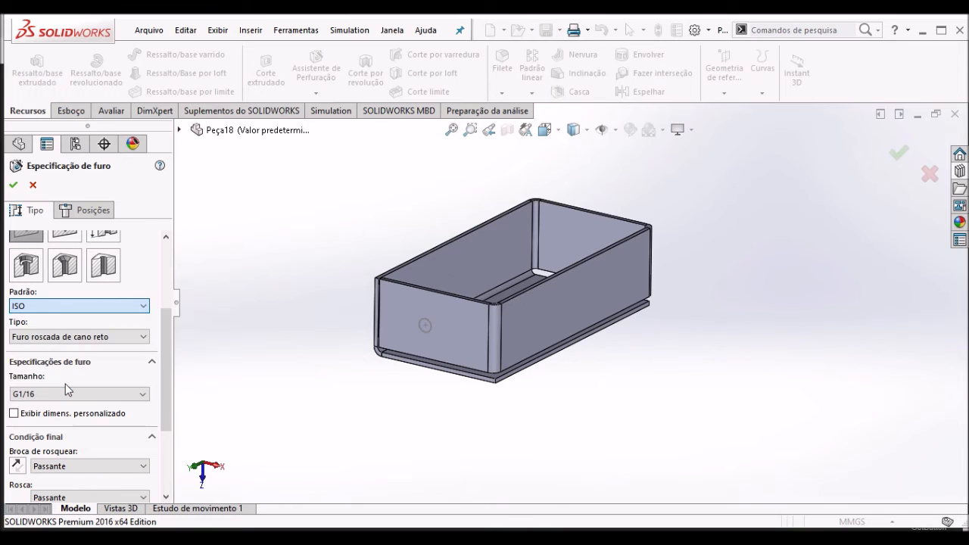
click(115, 337)
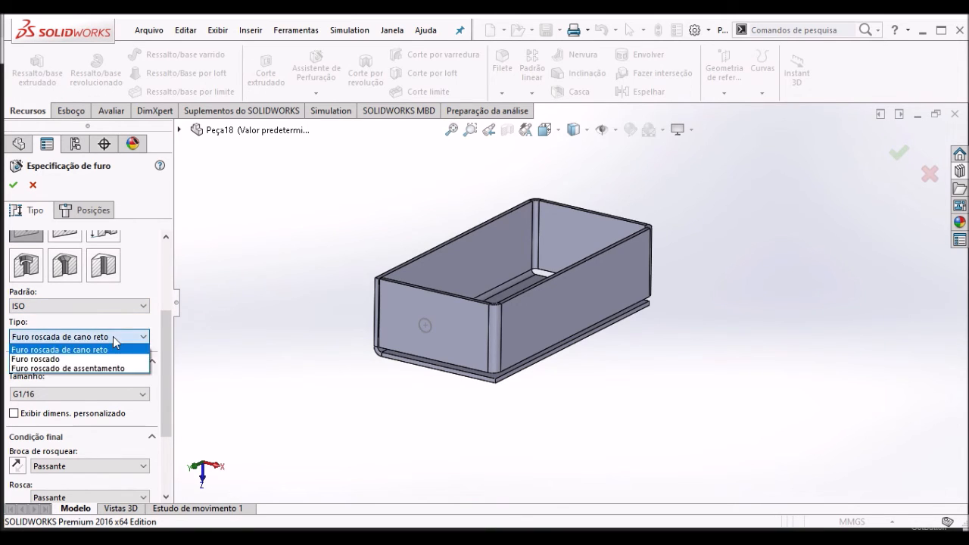
click(47, 359)
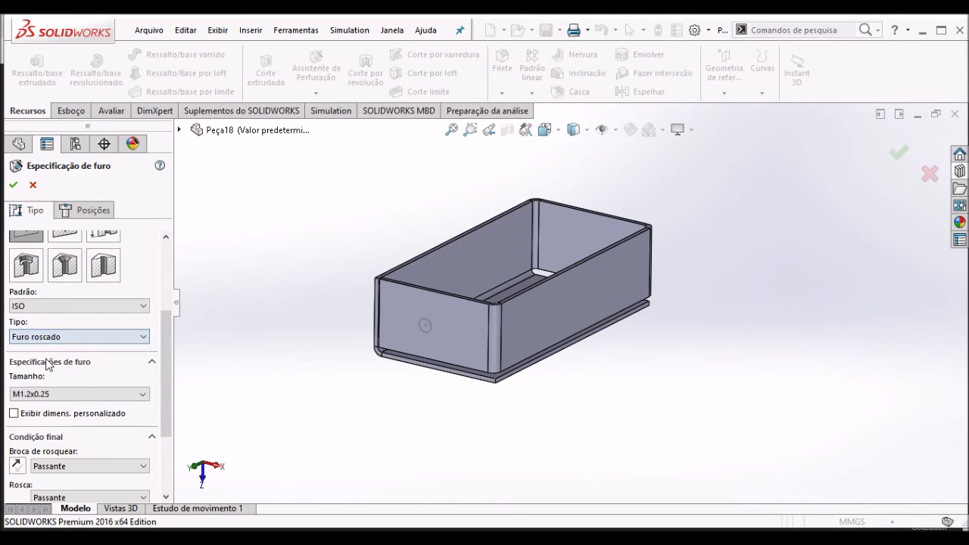
click(112, 394)
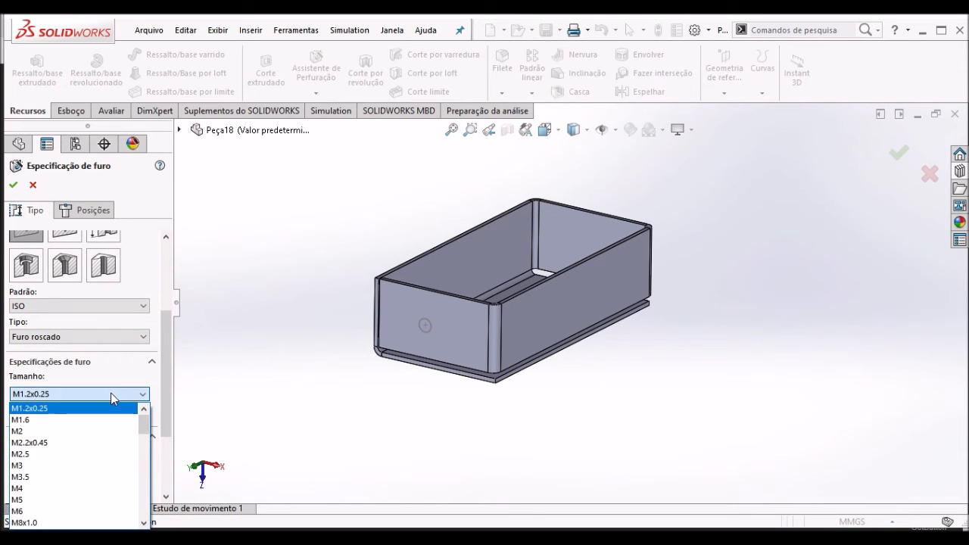
scroll(148, 429, down, 1)
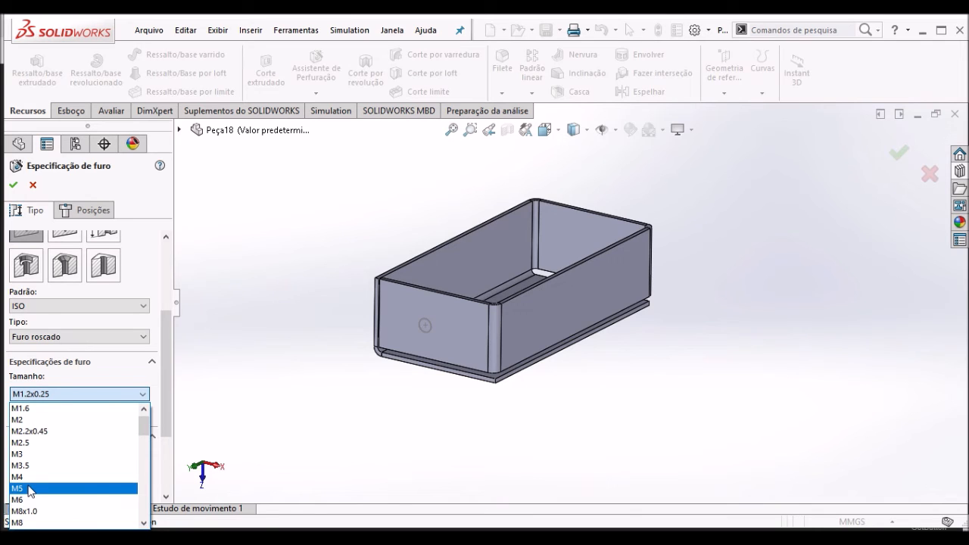
click(34, 477)
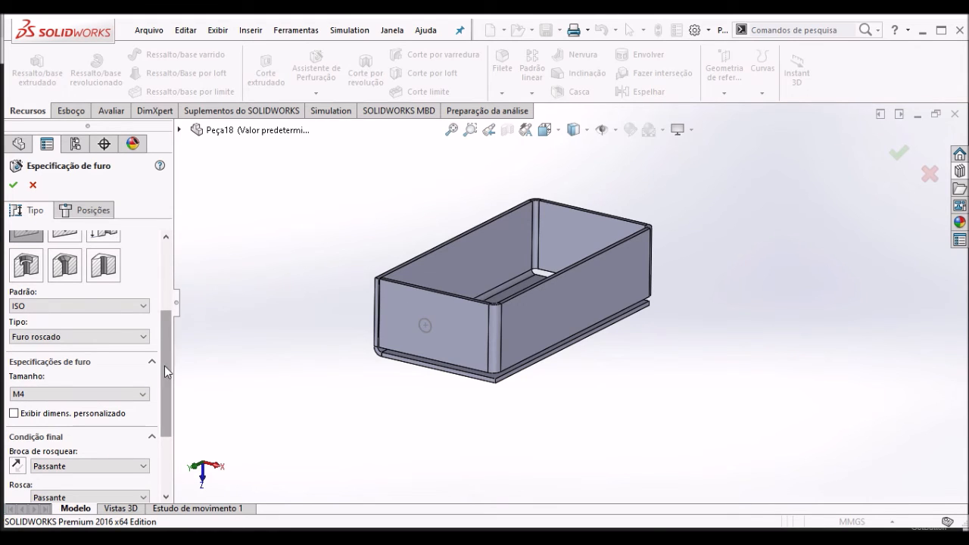
- Try the Cego end condition for the tap drill and return it to Passante
drag(164, 365, 154, 406)
click(72, 377)
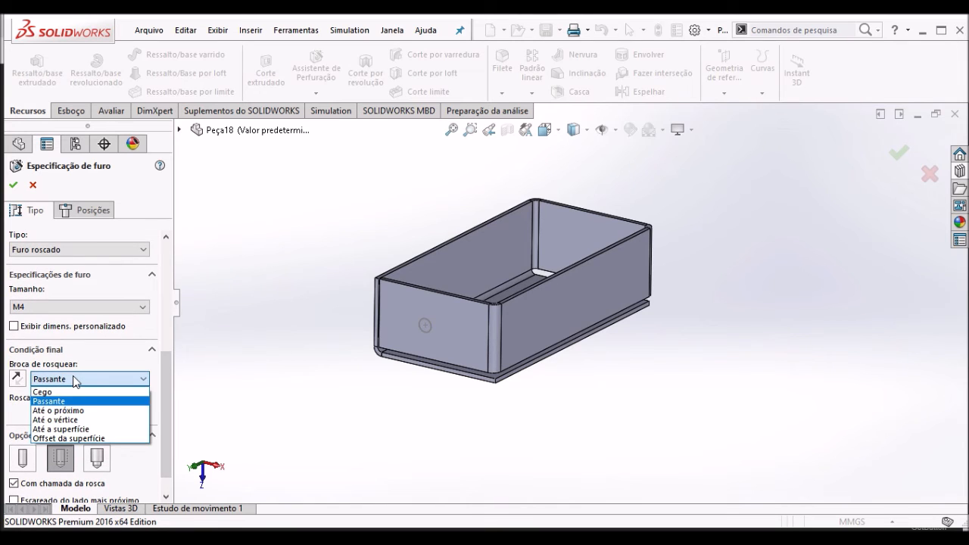
click(68, 391)
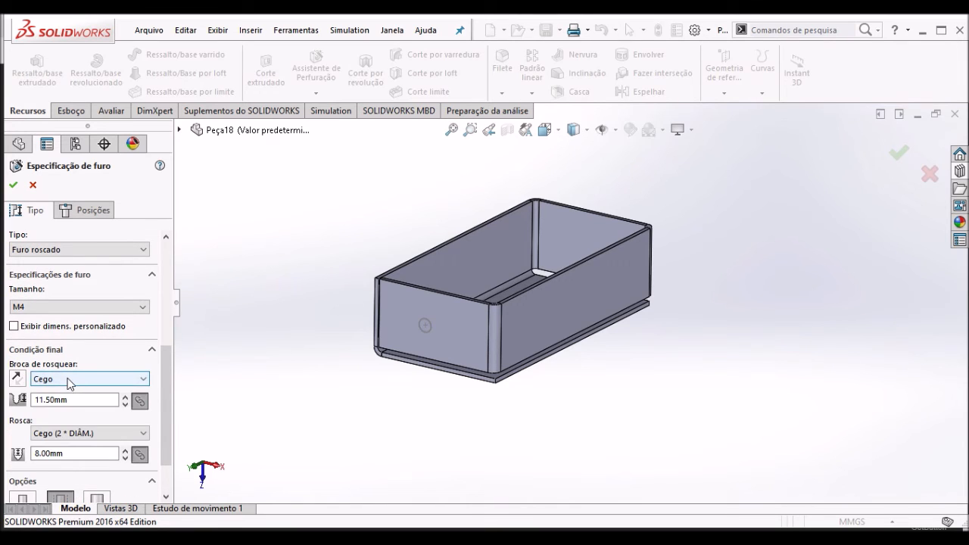
click(68, 379)
click(68, 399)
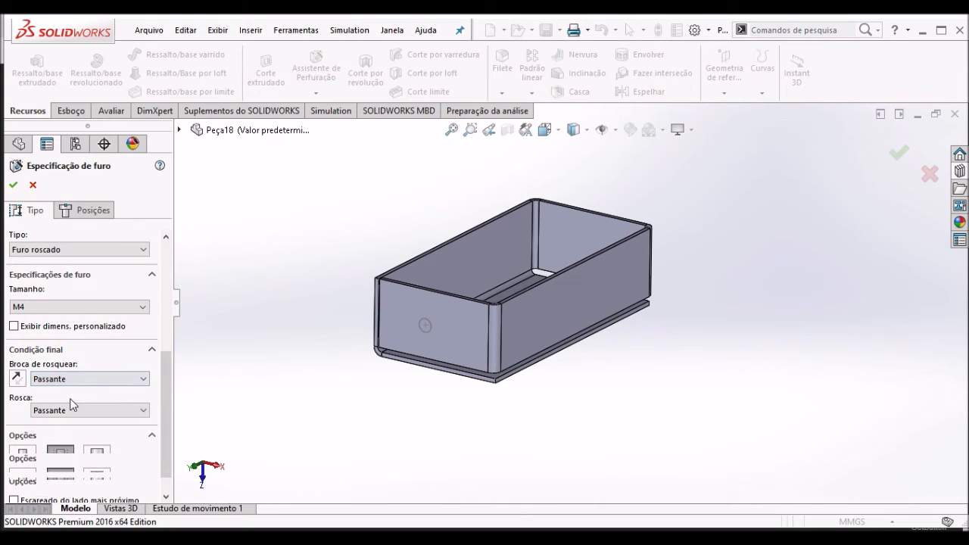
- Place two M4 hole points one above the other on the end wall, between the sketched circle and the bent corner
drag(163, 365, 164, 231)
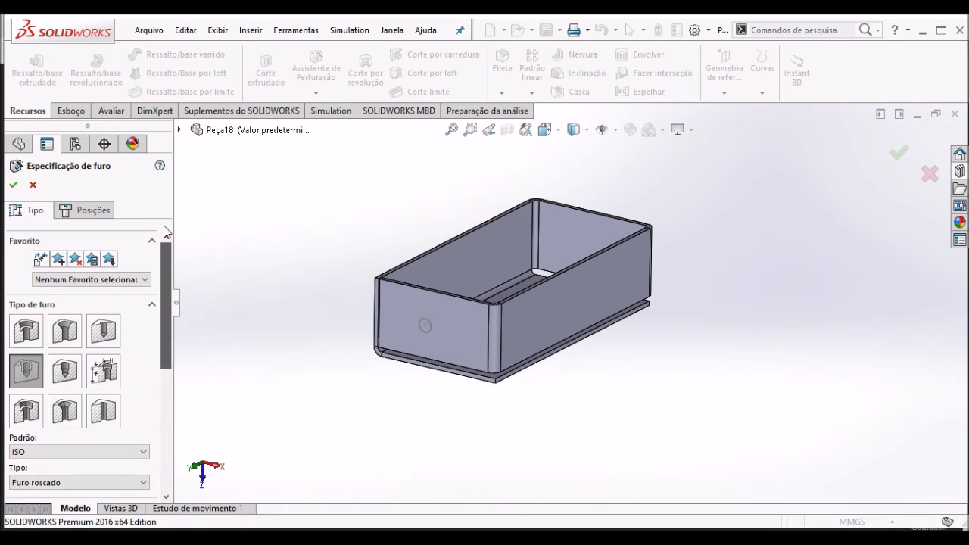
click(96, 216)
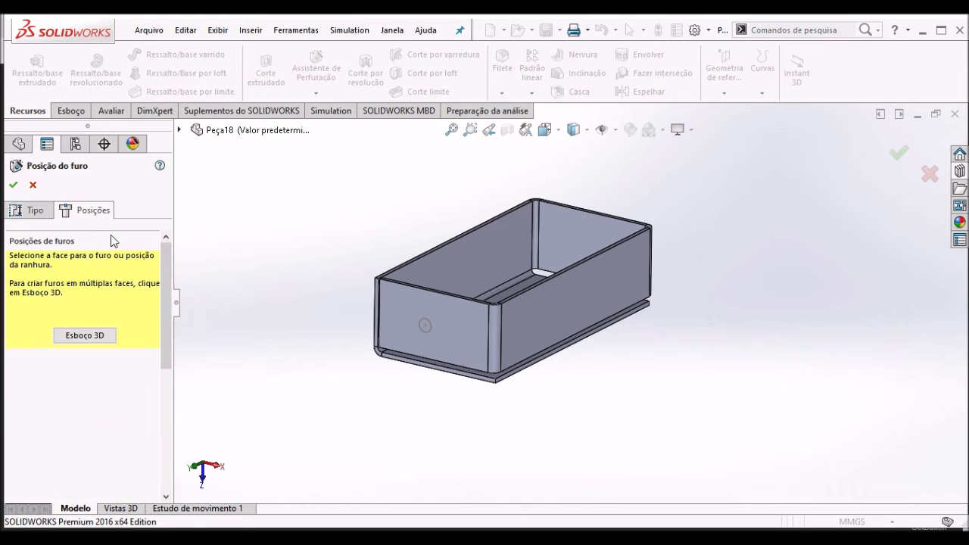
click(426, 326)
click(466, 338)
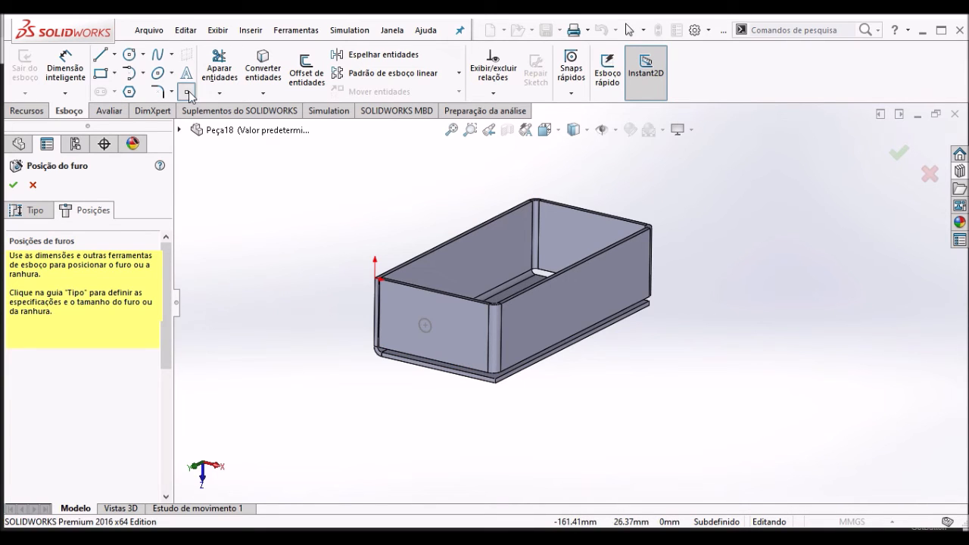
click(463, 322)
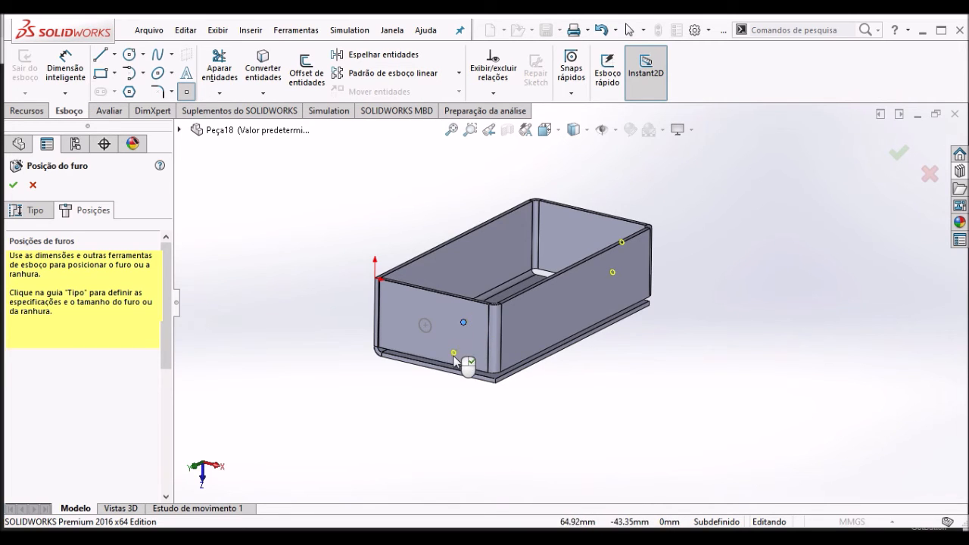
click(463, 344)
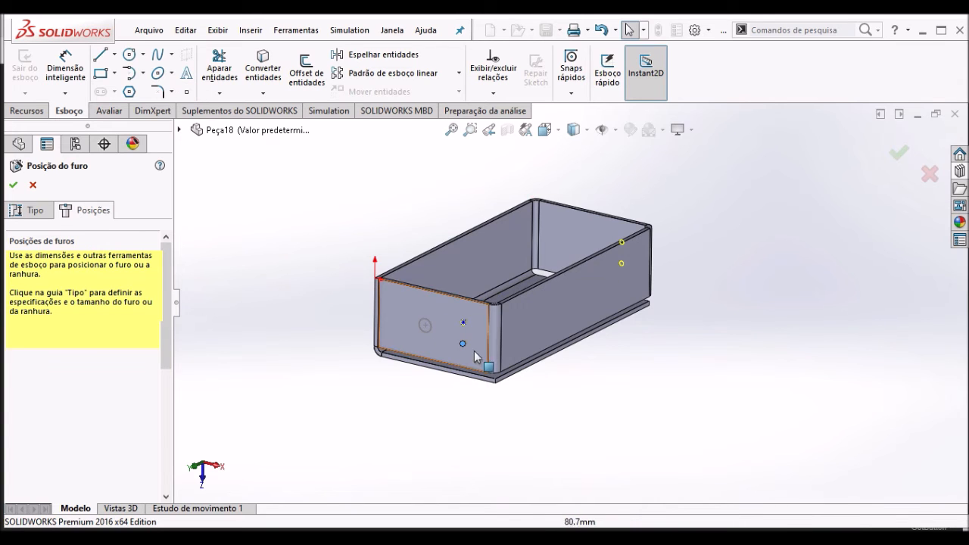
- Dimension the upper M4 hole point 70 mm from the end wall's vertical edge on the side away from the holes
scroll(560, 327, down, 3)
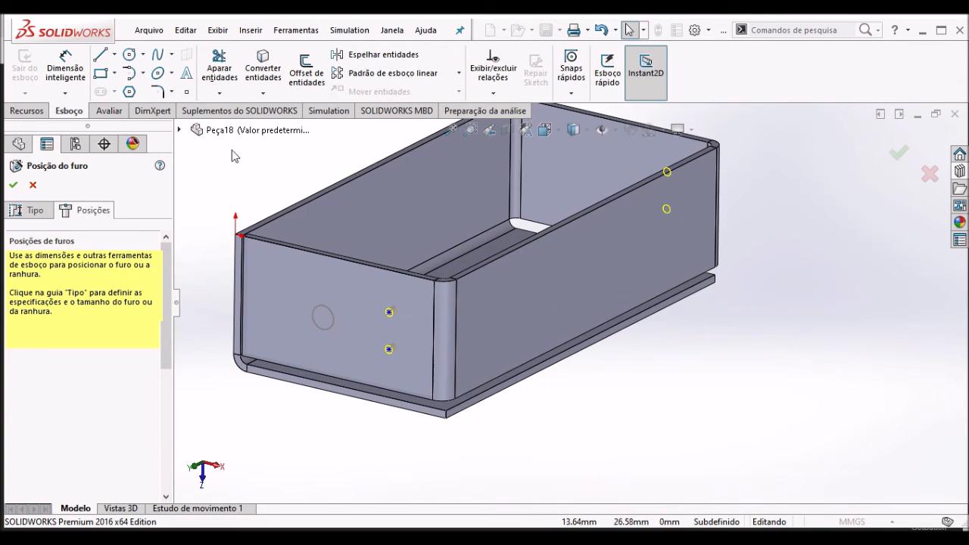
click(65, 68)
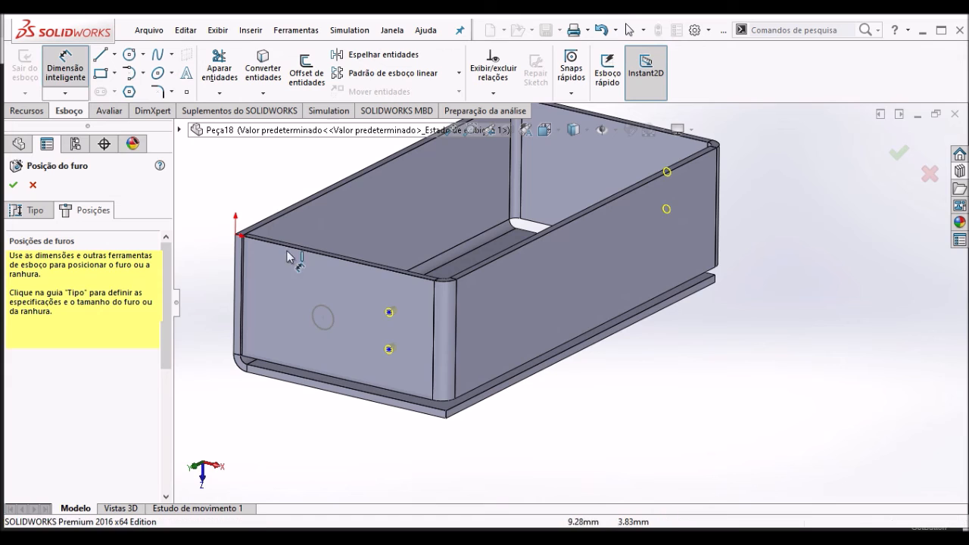
click(389, 313)
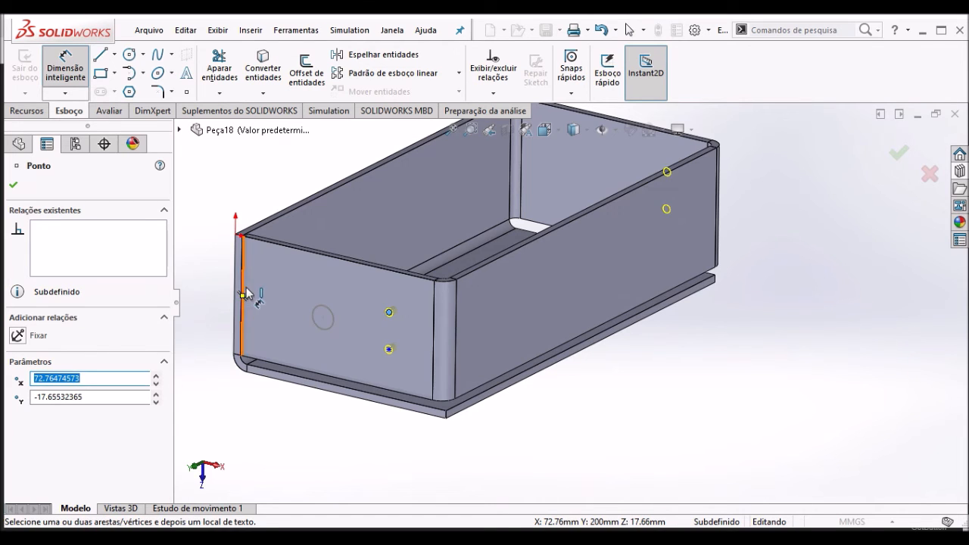
scroll(246, 294, down, 3)
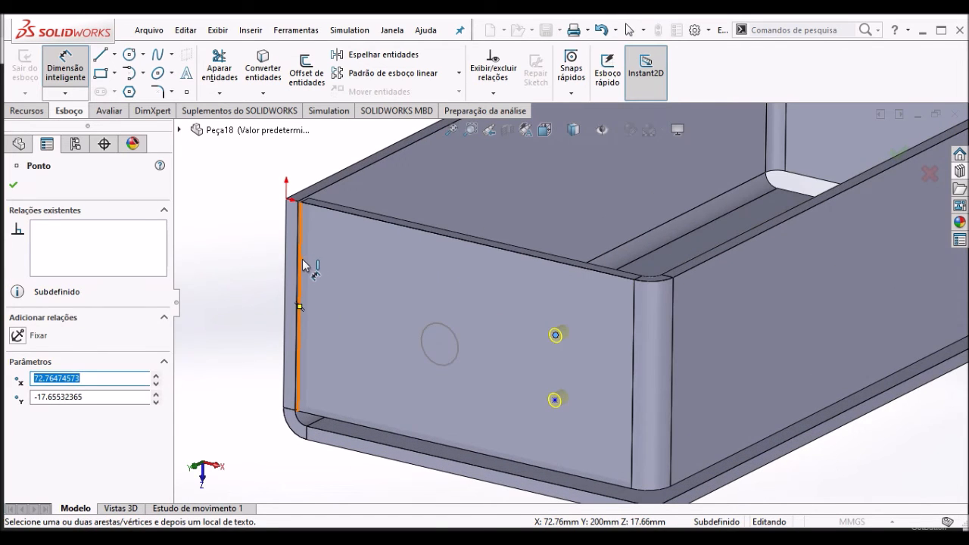
click(308, 264)
click(235, 261)
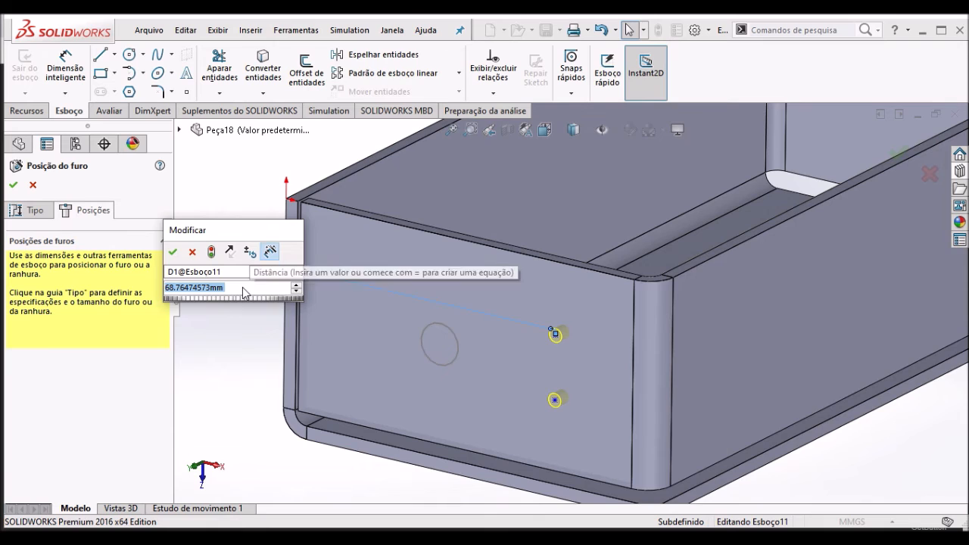
text(70)
key(Return)
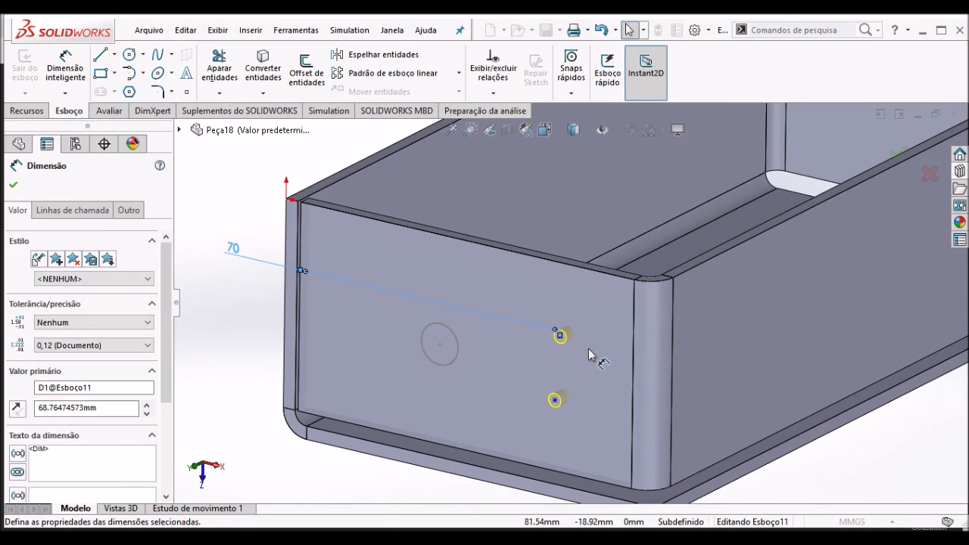
- Dimension the vertical spacing between the two M4 hole points as 20 mm
click(559, 337)
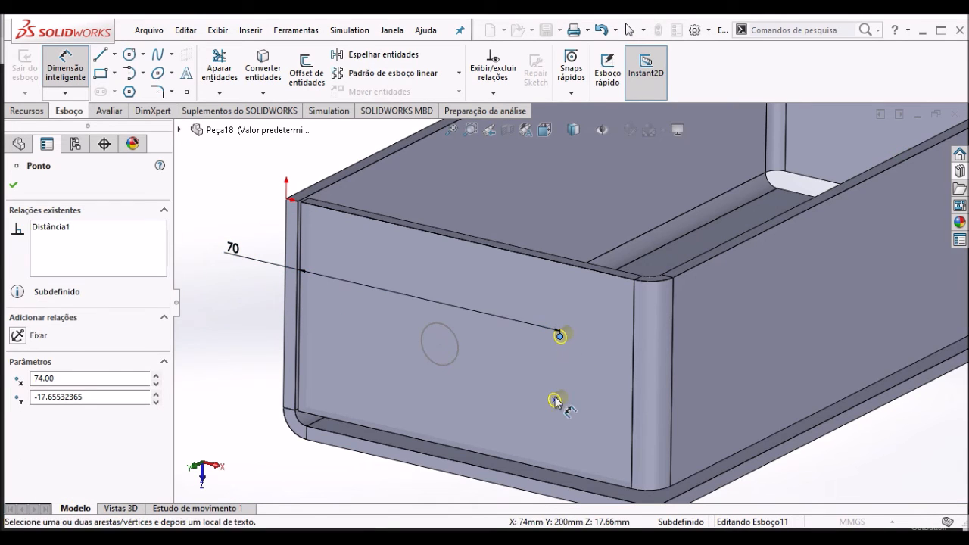
click(555, 399)
click(597, 381)
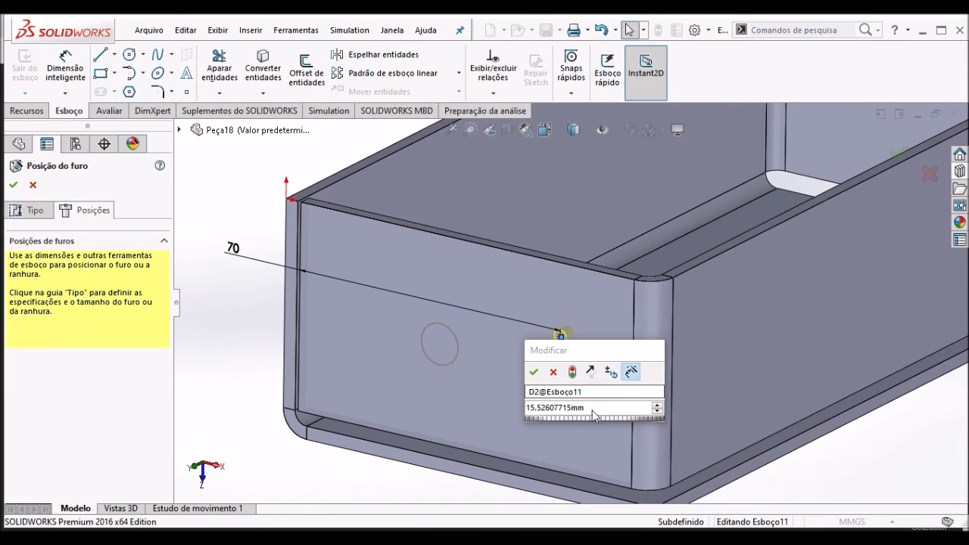
double_click(590, 407)
text(20)
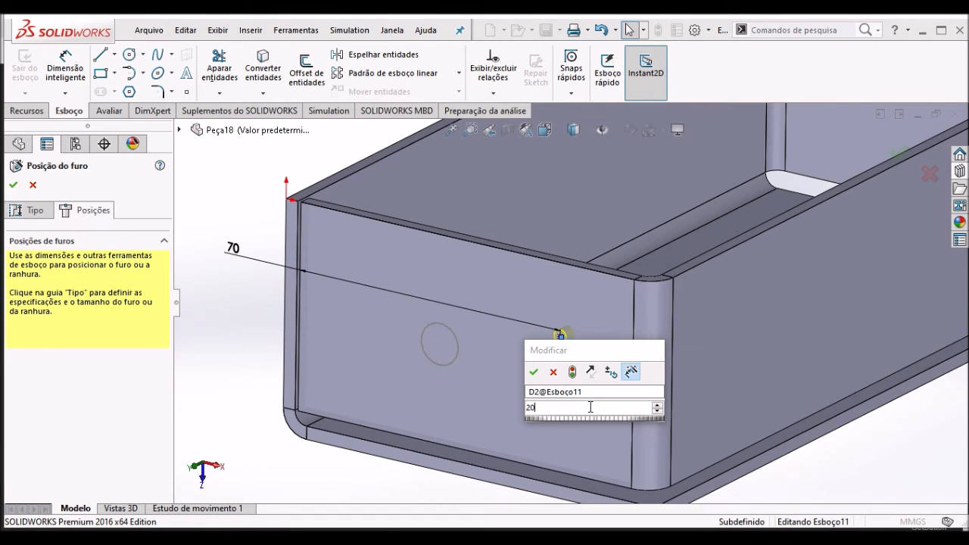
key(Return)
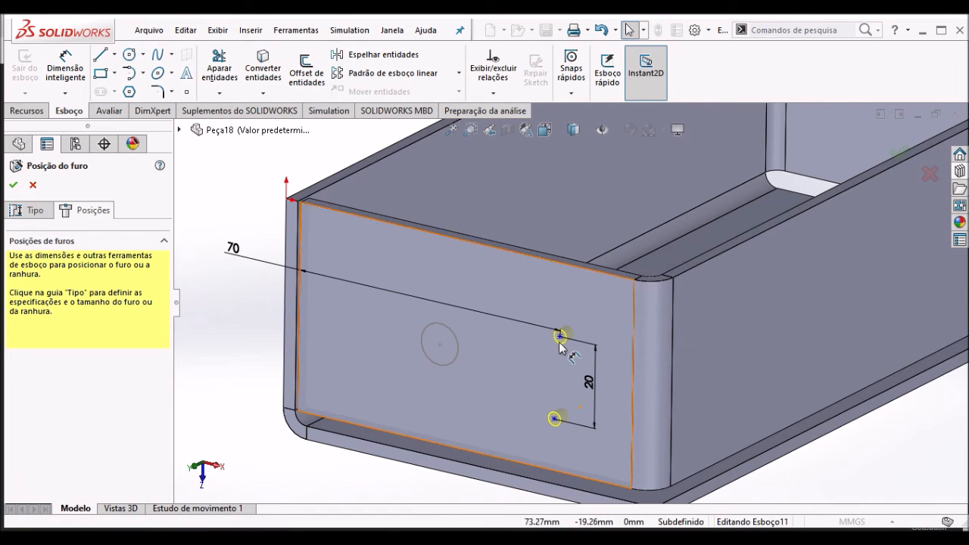
- Add a vertical relation between the two M4 hole points on the end wall
click(555, 419)
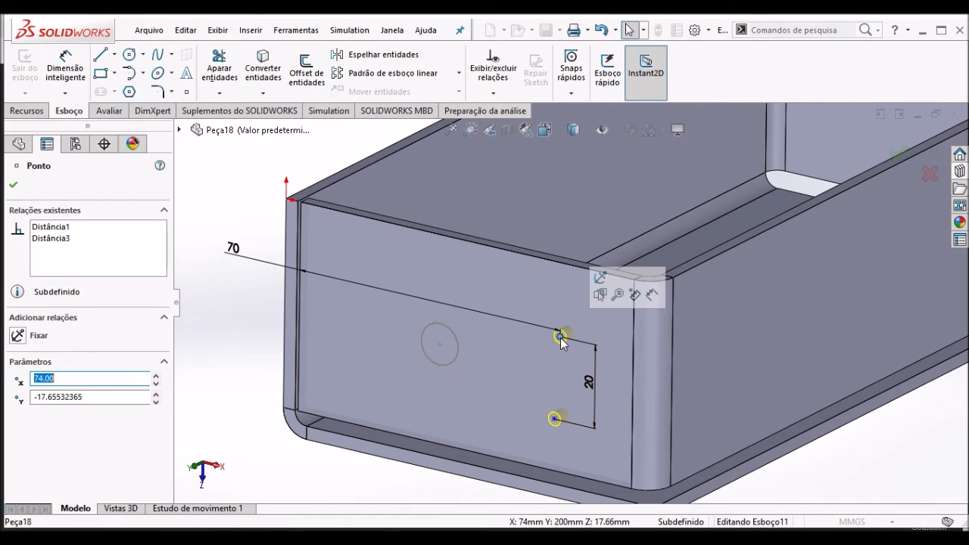
ctrl+click(555, 421)
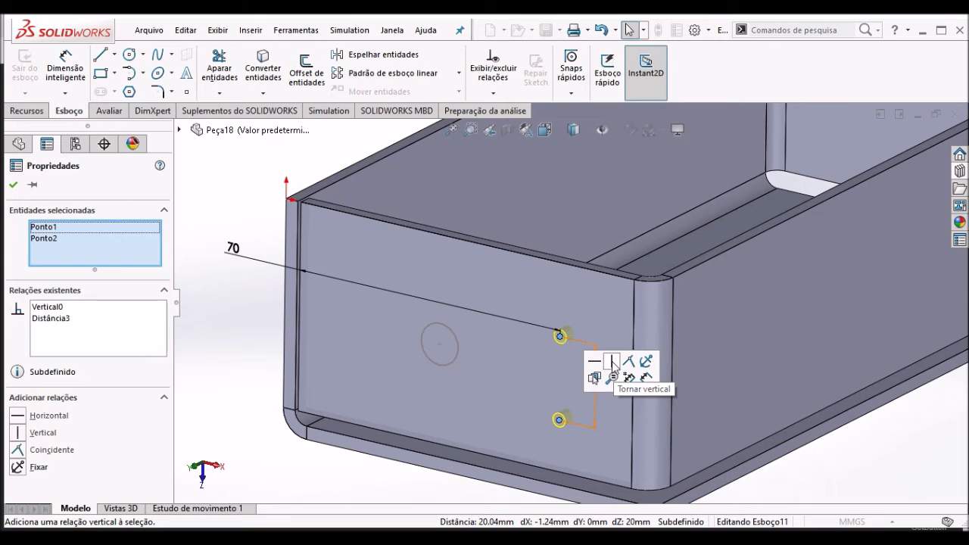
click(611, 362)
click(244, 351)
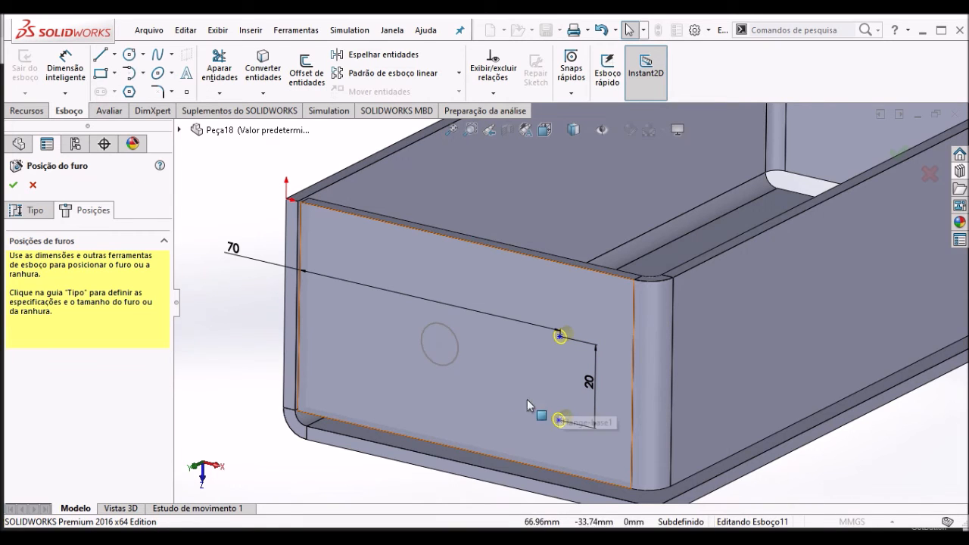
- Change the tap drill's end condition to Cego in the hole specification
key(z)
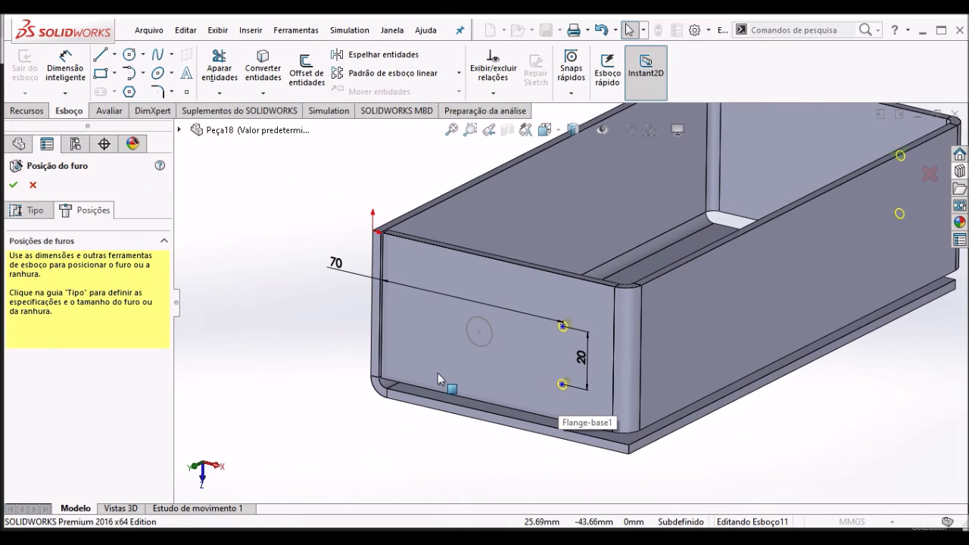
key(z)
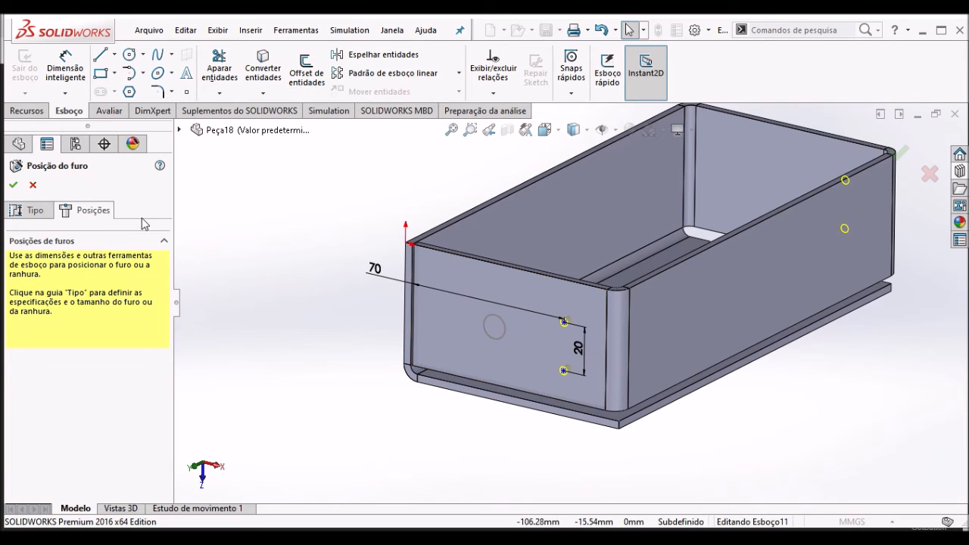
middle_drag(794, 248, 814, 260)
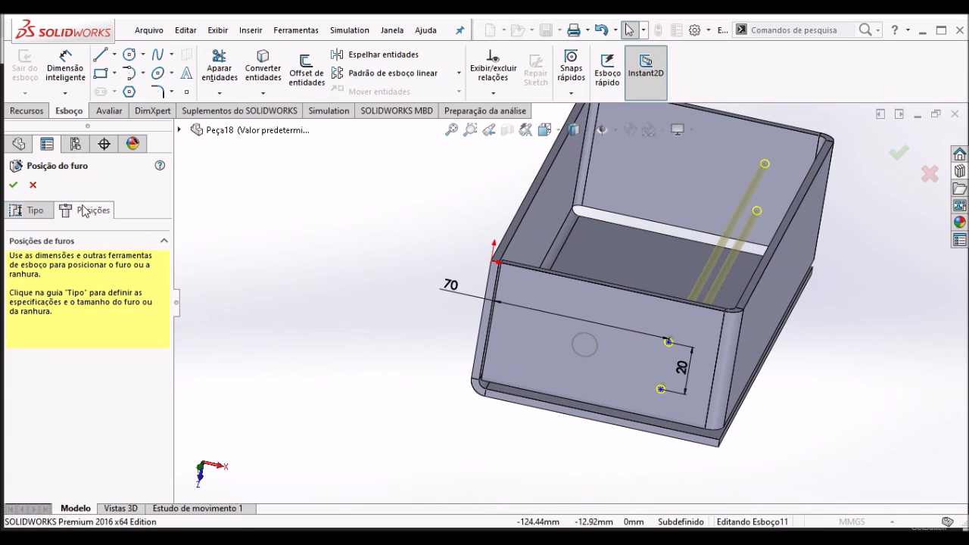
click(30, 210)
drag(165, 313, 163, 412)
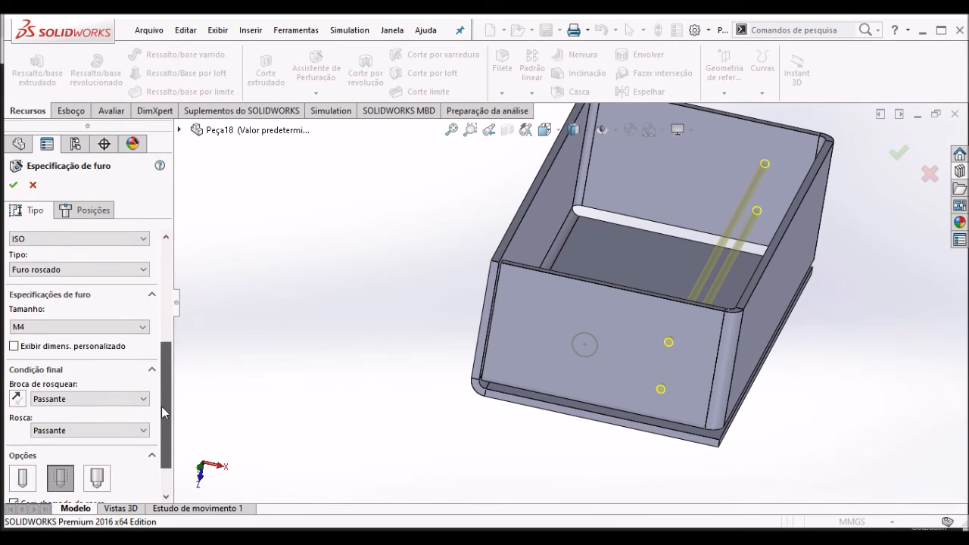
click(91, 401)
click(70, 411)
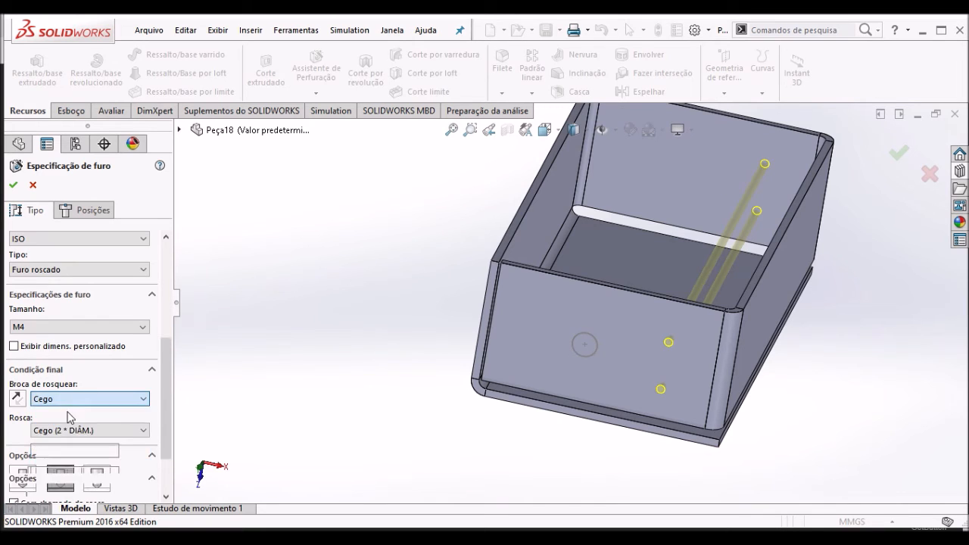
drag(162, 377, 162, 412)
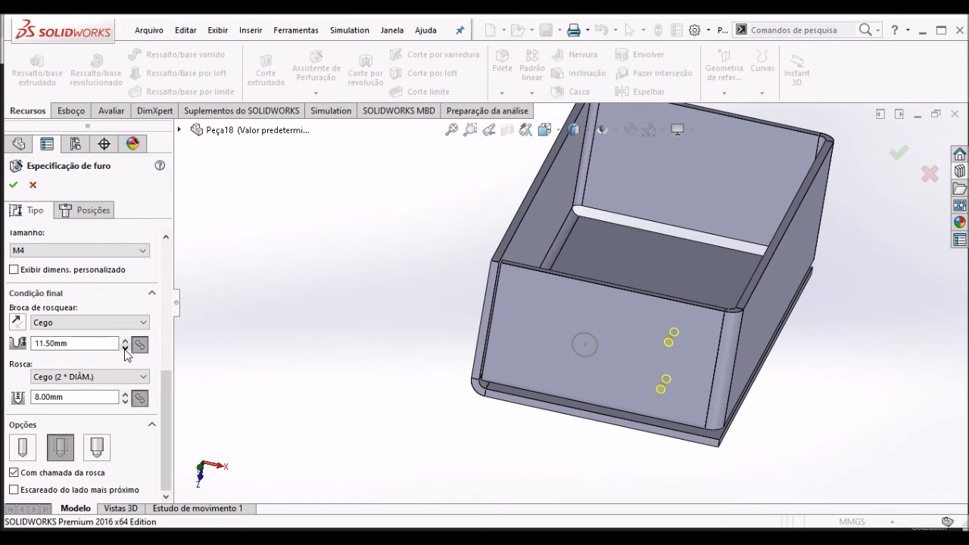
- Set the blind tap drill depth to 4 mm and create the two M4 tapped holes
middle_drag(302, 343, 339, 428)
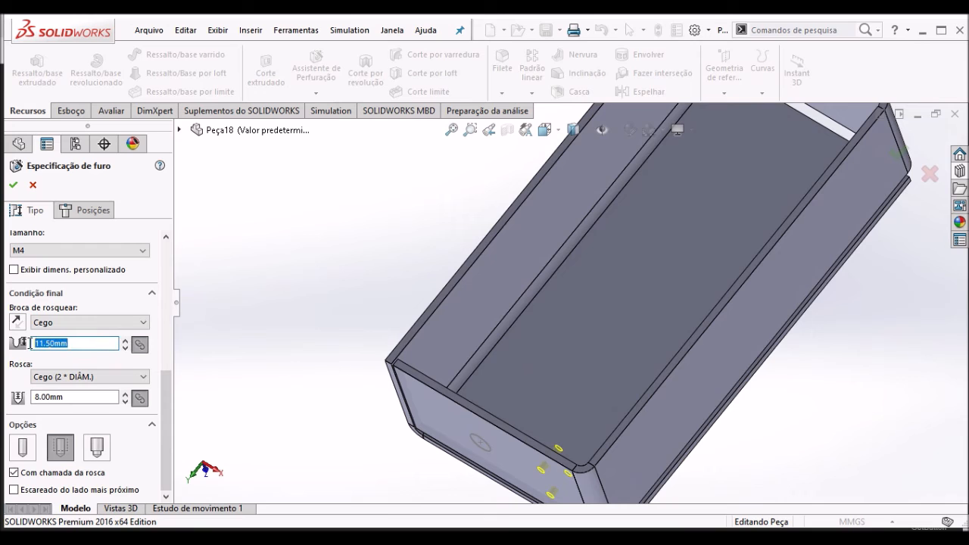
key(Return)
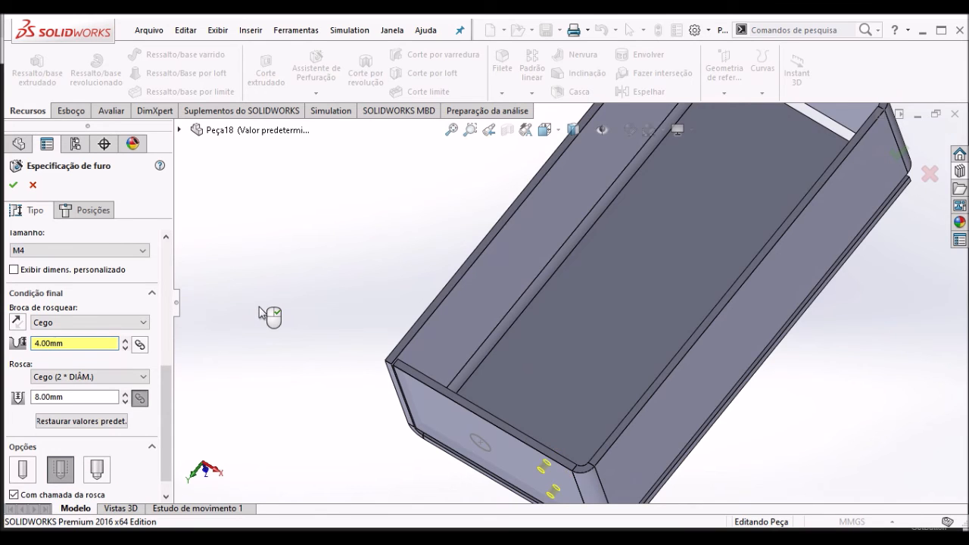
middle_drag(327, 377, 586, 422)
scroll(605, 428, down, 5)
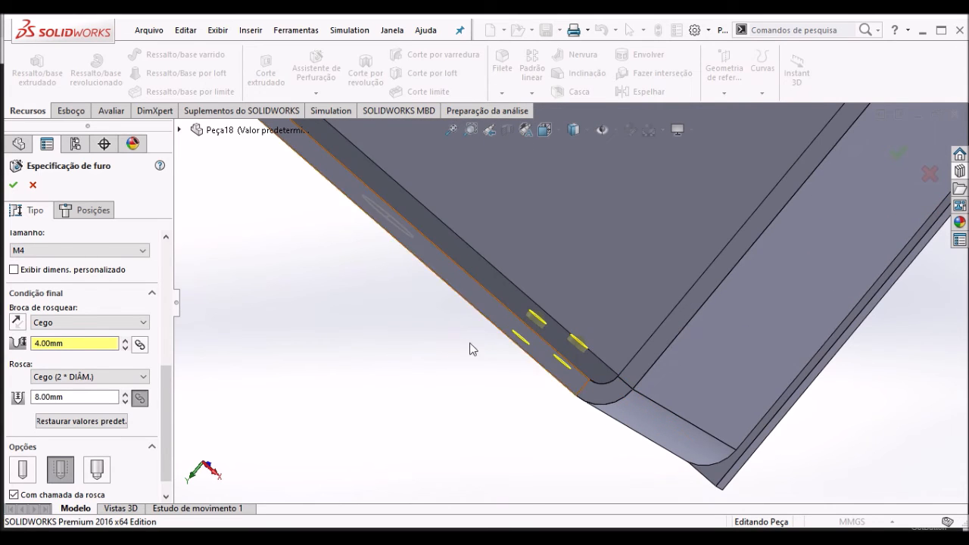
scroll(443, 357, up, 2)
scroll(445, 358, up, 5)
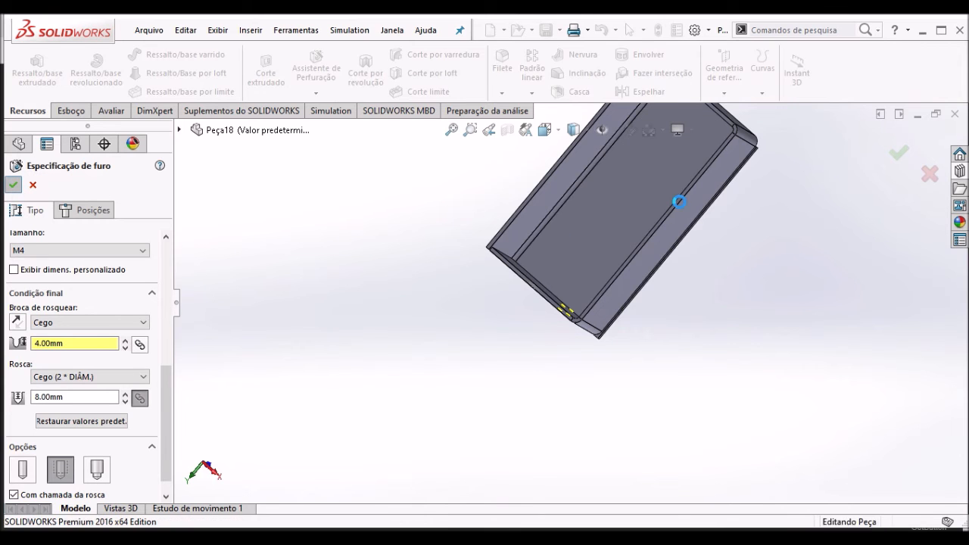
- Examine the two M4 tapped holes and their thread callouts on the end wall up close, and their feature in the model history
scroll(652, 261, down, 1)
middle_drag(617, 317, 662, 205)
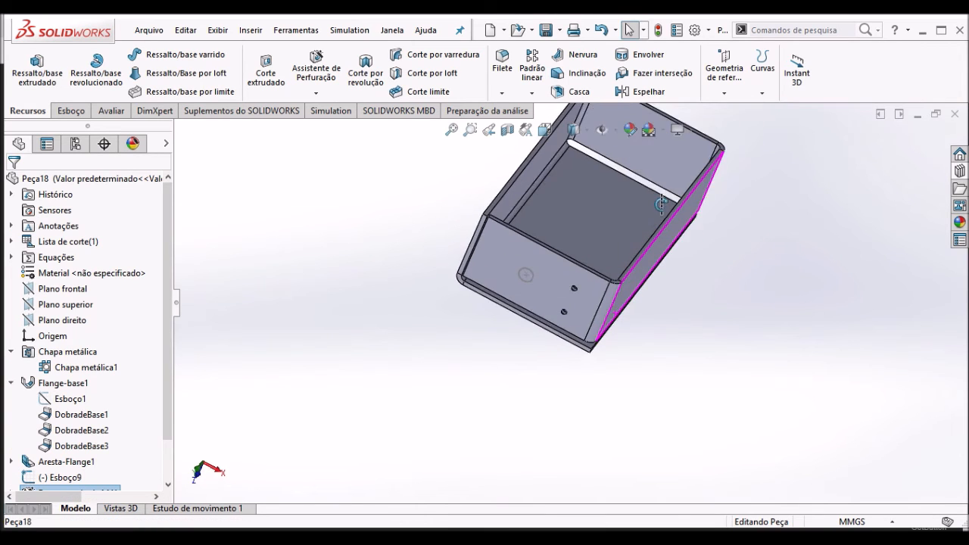
scroll(571, 311, up, 1)
scroll(572, 317, down, 8)
scroll(580, 230, down, 4)
middle_drag(551, 272, 523, 251)
scroll(529, 248, up, 3)
scroll(614, 213, down, 1)
middle_drag(614, 214, 612, 193)
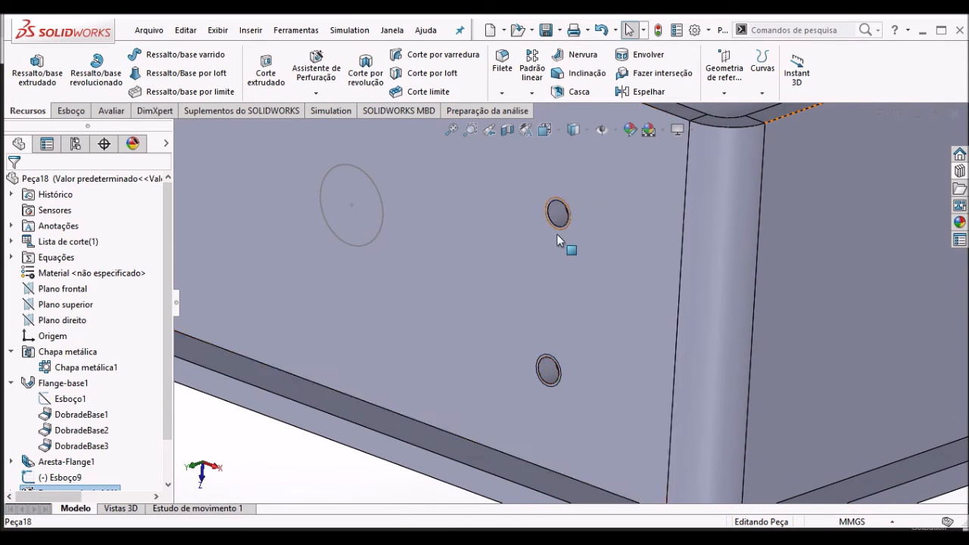
scroll(556, 234, down, 6)
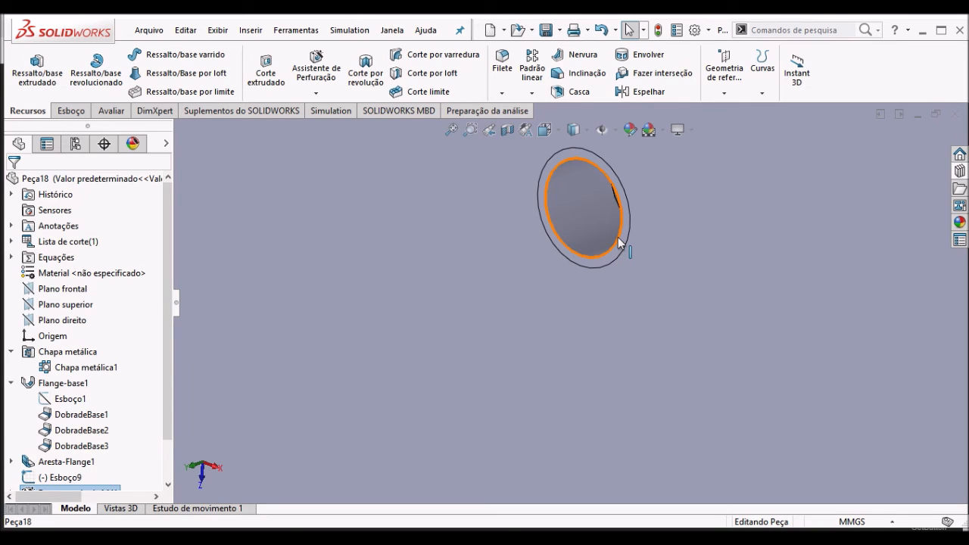
key(z)
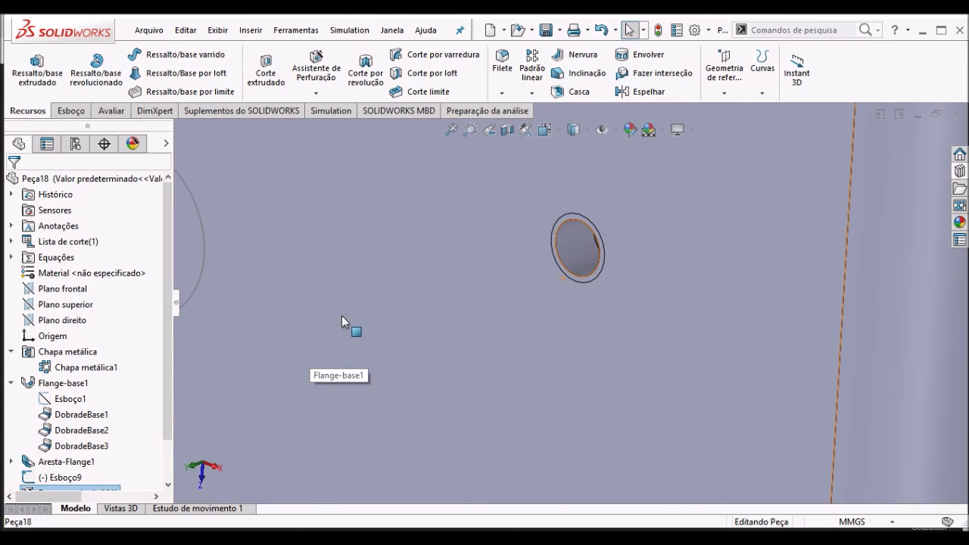
scroll(345, 316, up, 7)
middle_drag(284, 274, 264, 322)
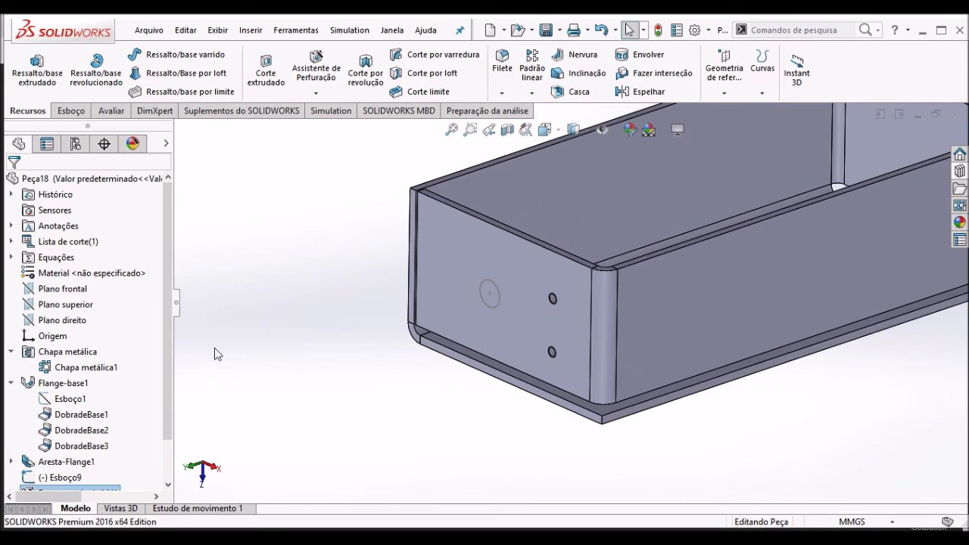
scroll(168, 382, down, 1)
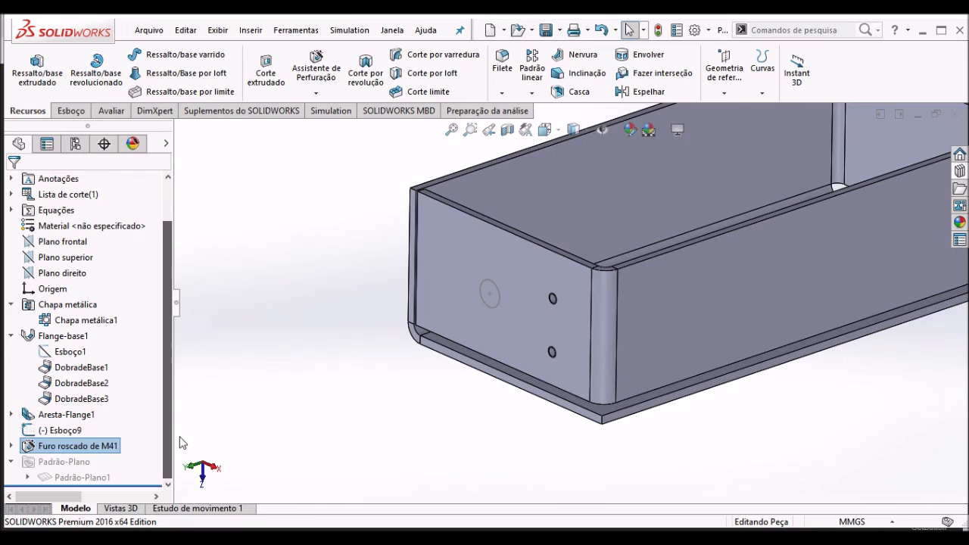
click(298, 338)
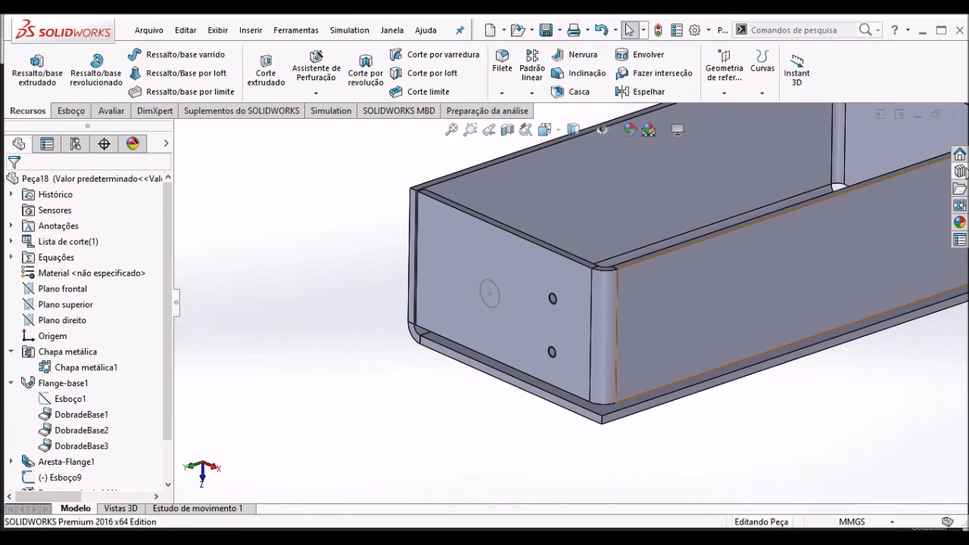
- Show the design library with its Toolbox and start creating an assembly from the current part
click(959, 171)
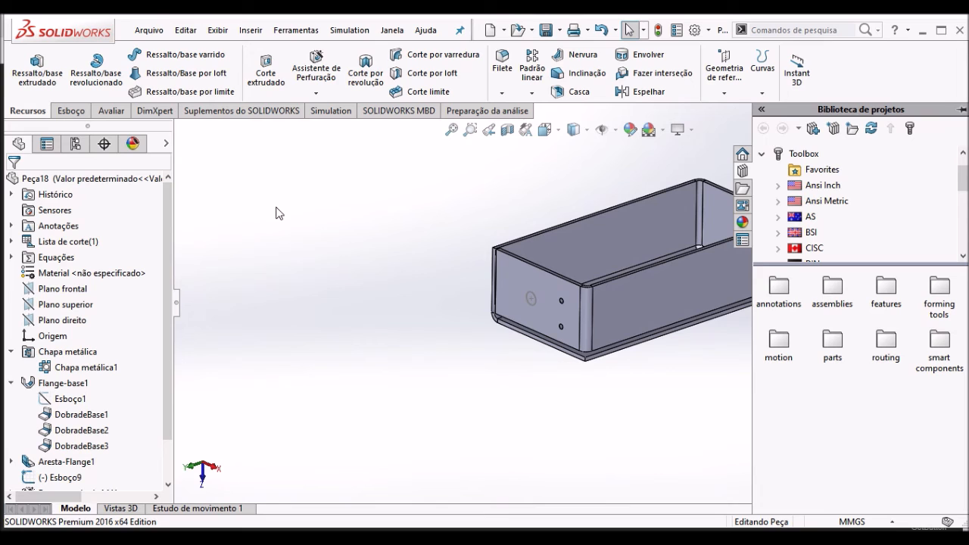
click(155, 32)
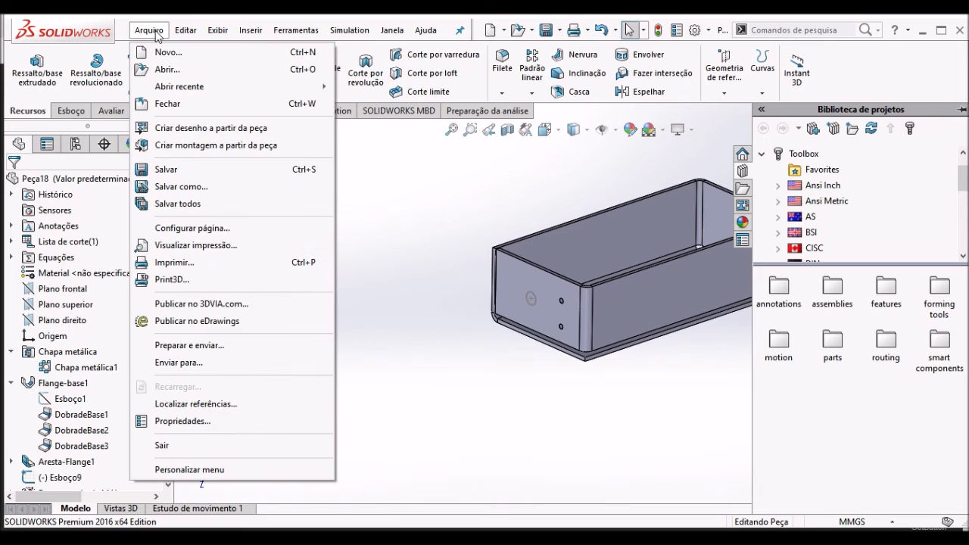
click(213, 147)
click(493, 287)
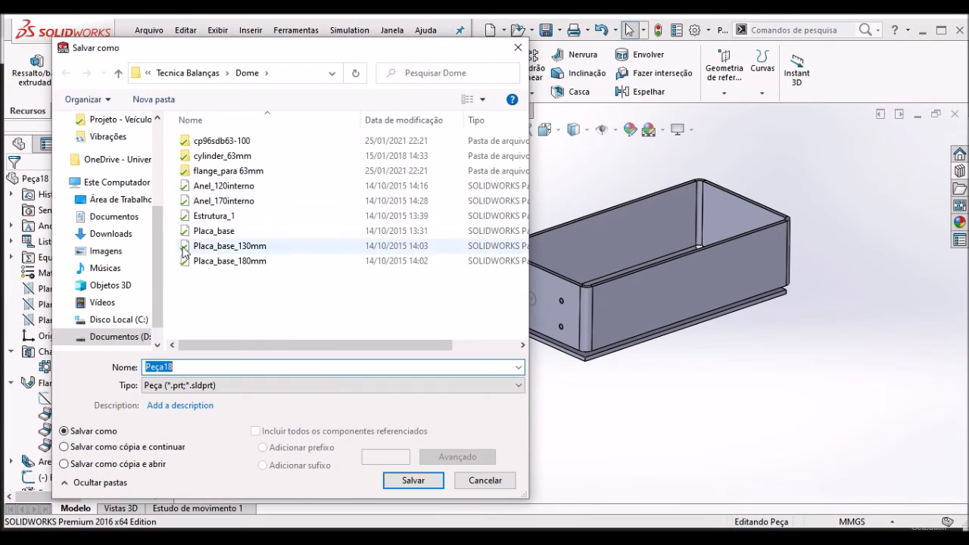
- Save the part as exemplo1 in the Área de Trabalho folder
click(113, 199)
click(225, 368)
double_click(220, 368)
text(exemplo1)
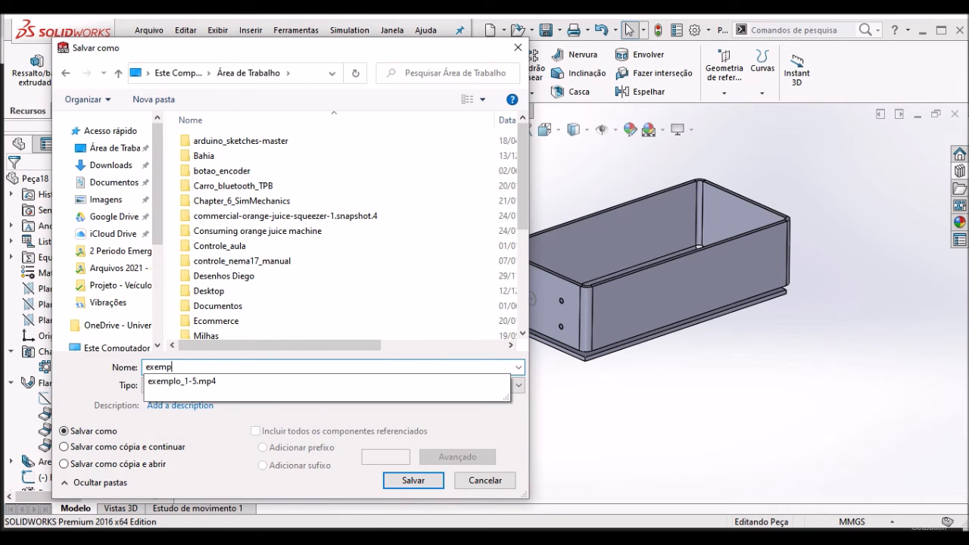
click(415, 481)
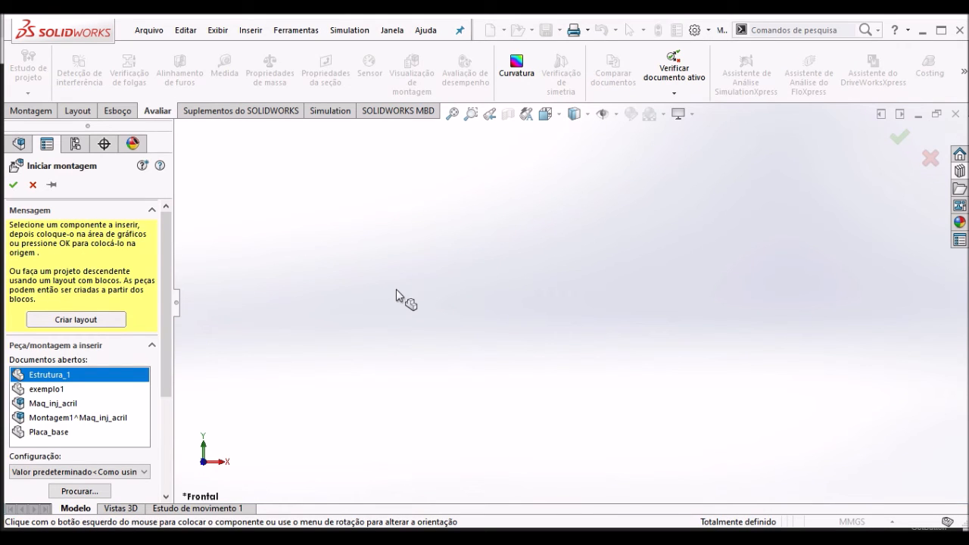
- Place Estrutura_1 as the assembly's first component and insert exemplo1 beside the frame
click(432, 313)
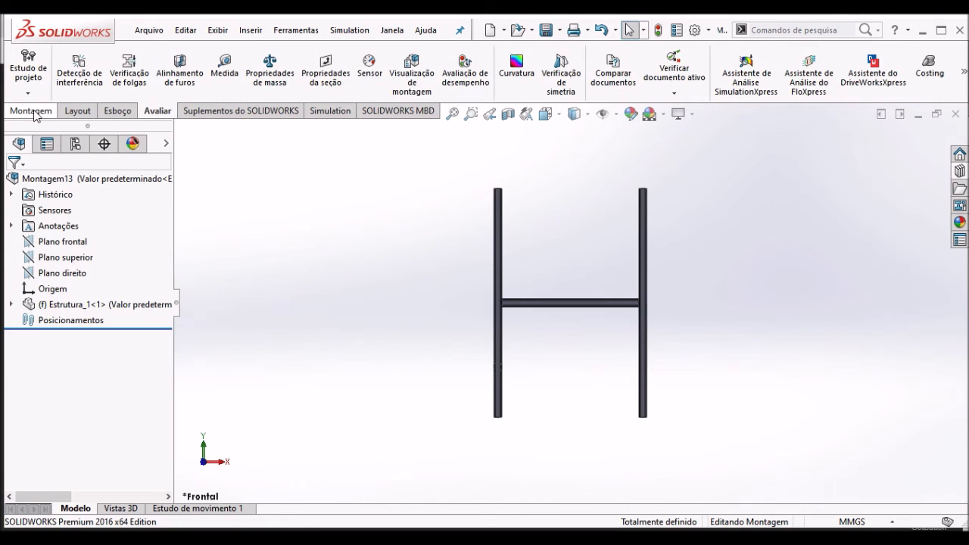
click(30, 110)
click(88, 73)
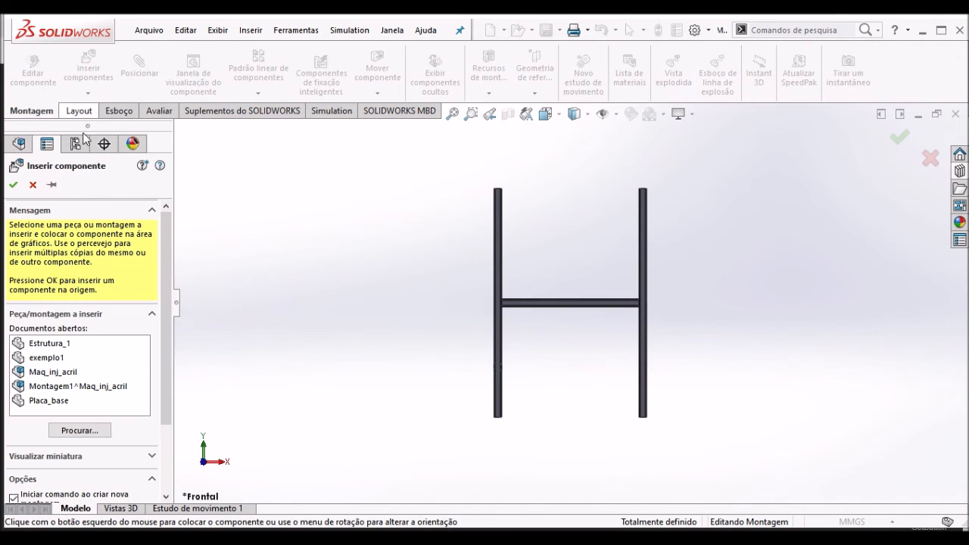
click(37, 363)
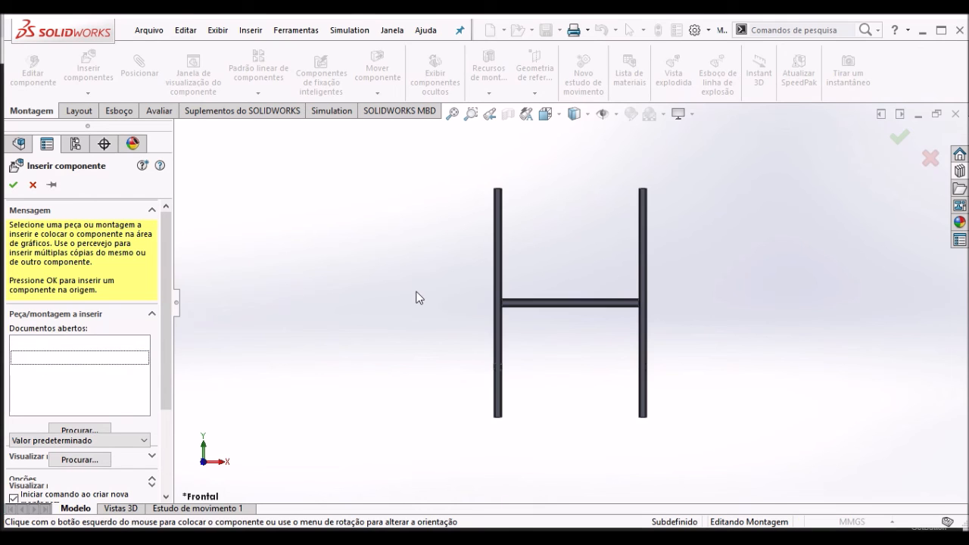
click(414, 342)
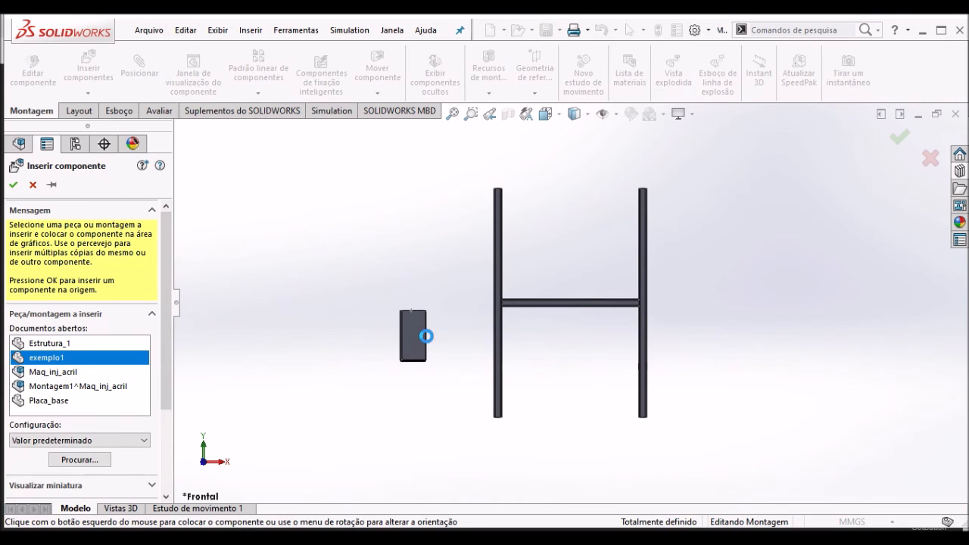
- Show the assembly in isometric view and open the Parafusos category of the ISO standard in the Toolbox library
key(ctrl+7)
scroll(424, 292, down, 11)
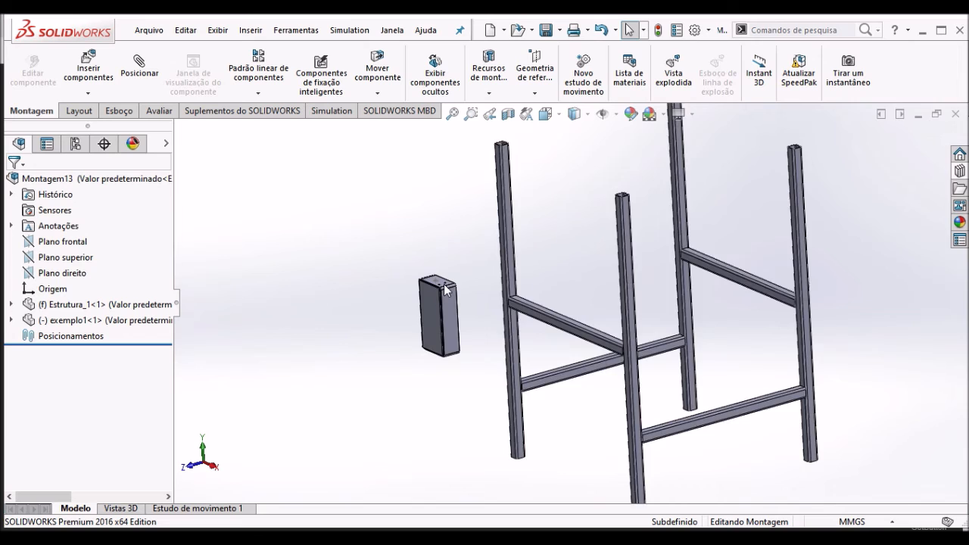
middle_drag(554, 313, 570, 315)
scroll(631, 280, up, 8)
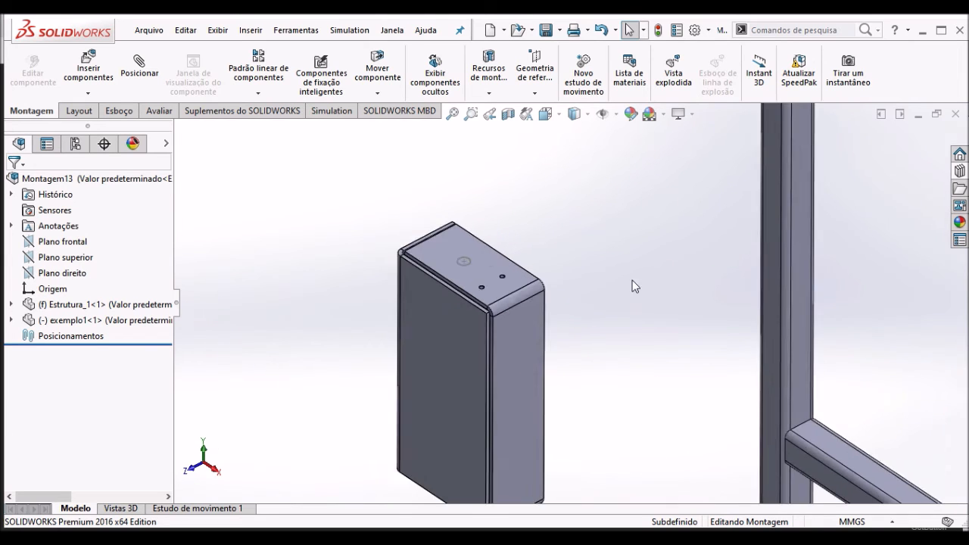
click(959, 171)
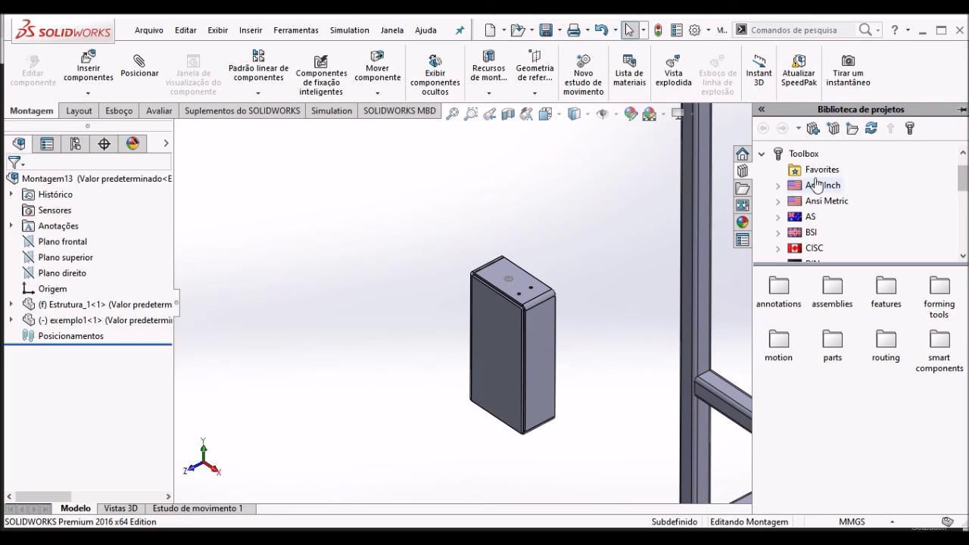
click(761, 153)
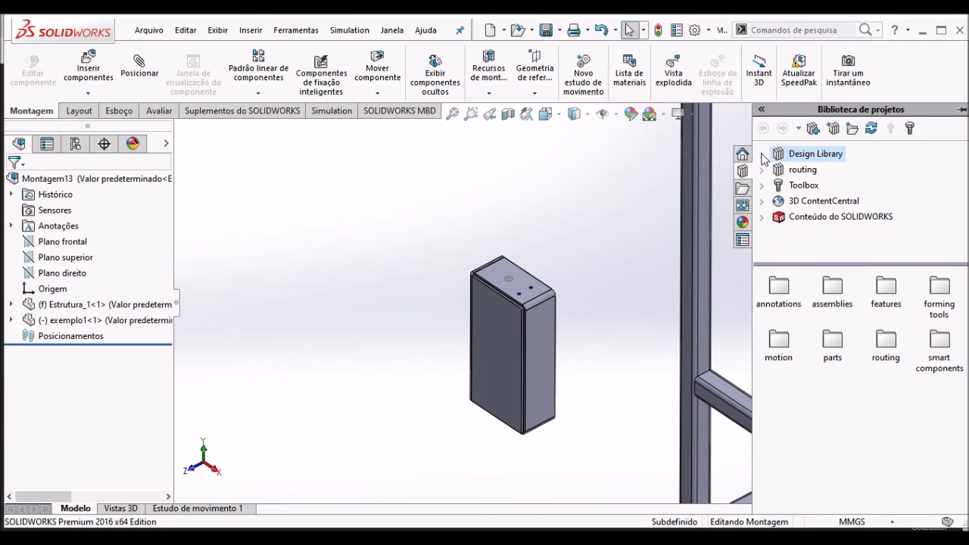
click(762, 186)
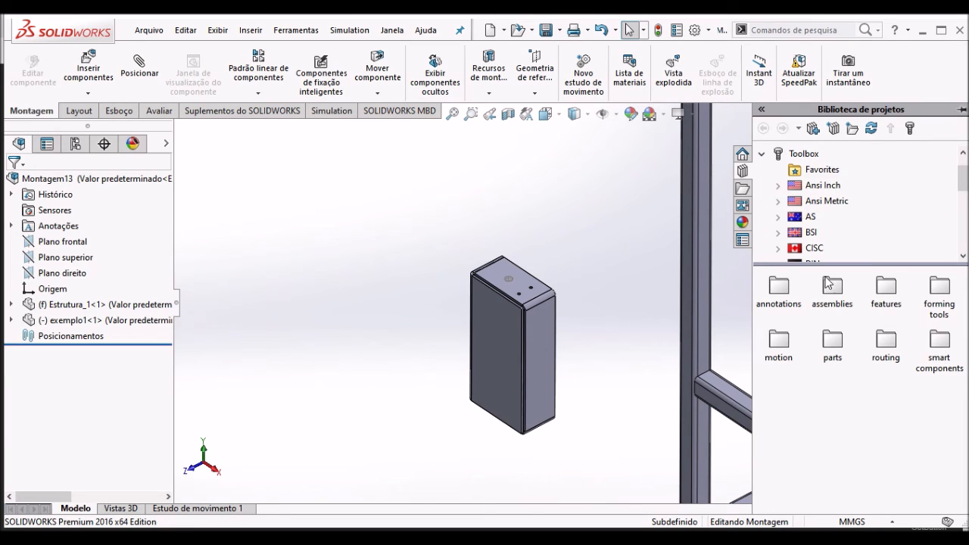
drag(964, 188, 963, 209)
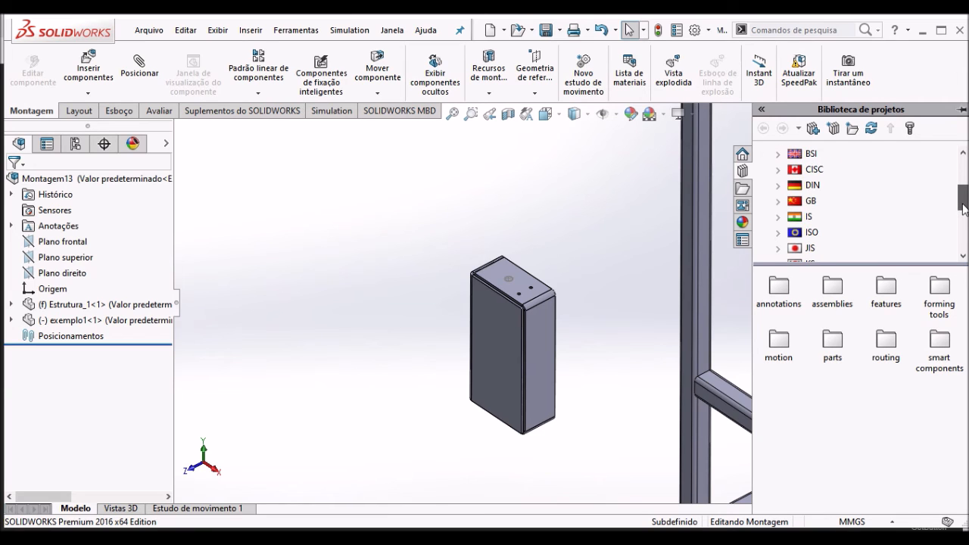
click(811, 233)
mouse_move(963, 377)
mouse_down()
mouse_move(963, 386)
mouse_move(963, 375)
mouse_up()
double_click(869, 369)
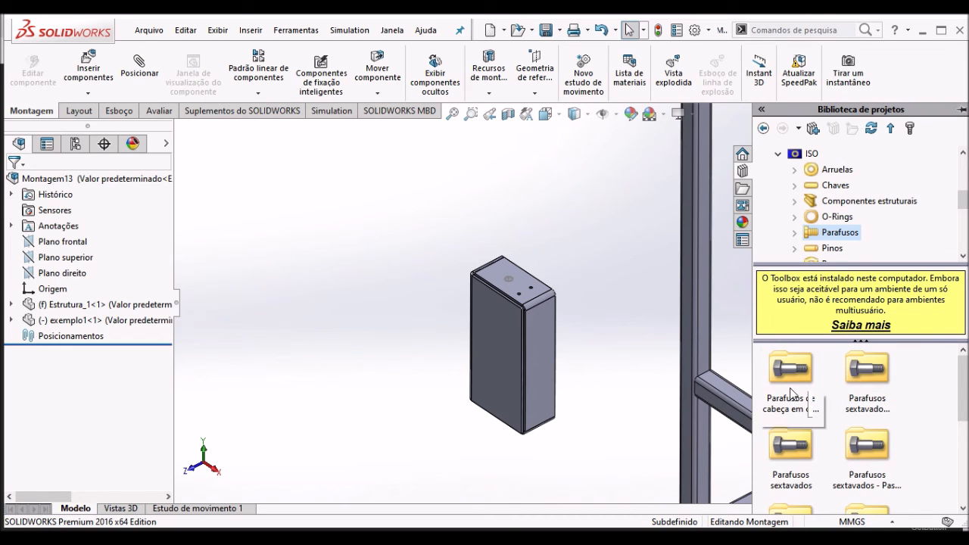
- Place a Parafuso Allen sextavado ISO 4762, from Parafusos Allen de cabeça sextavada, in one of the M4 holes of exemplo1
drag(964, 384, 954, 457)
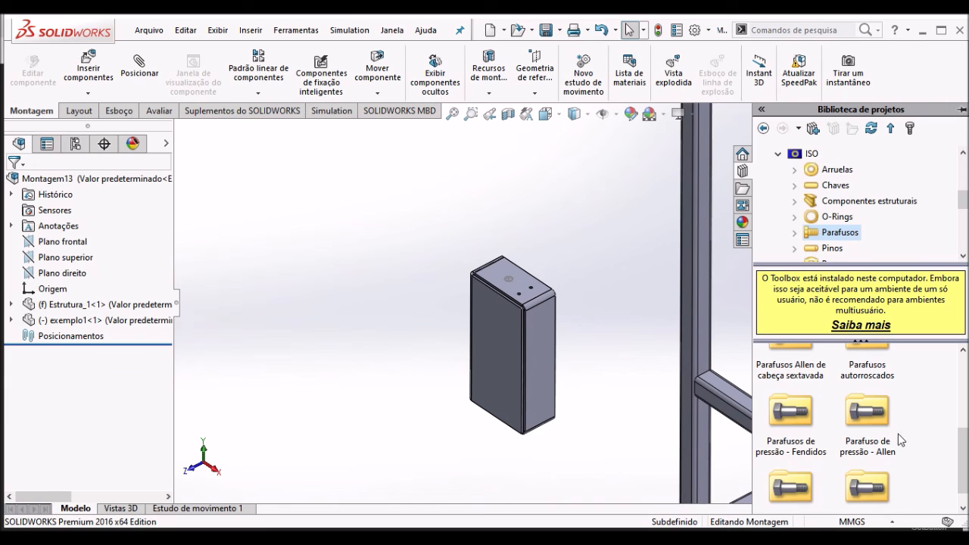
mouse_move(964, 463)
mouse_down()
mouse_move(965, 491)
mouse_move(966, 449)
mouse_up()
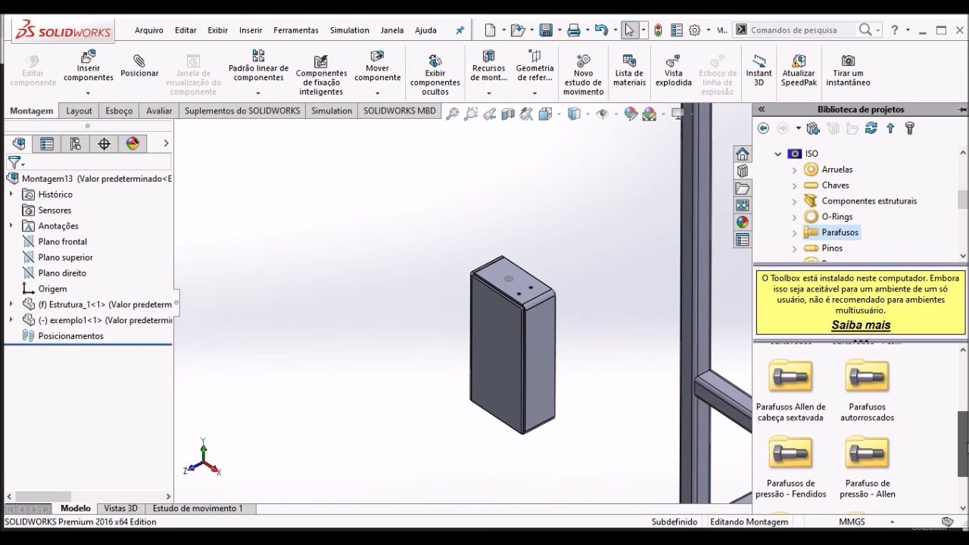
double_click(795, 385)
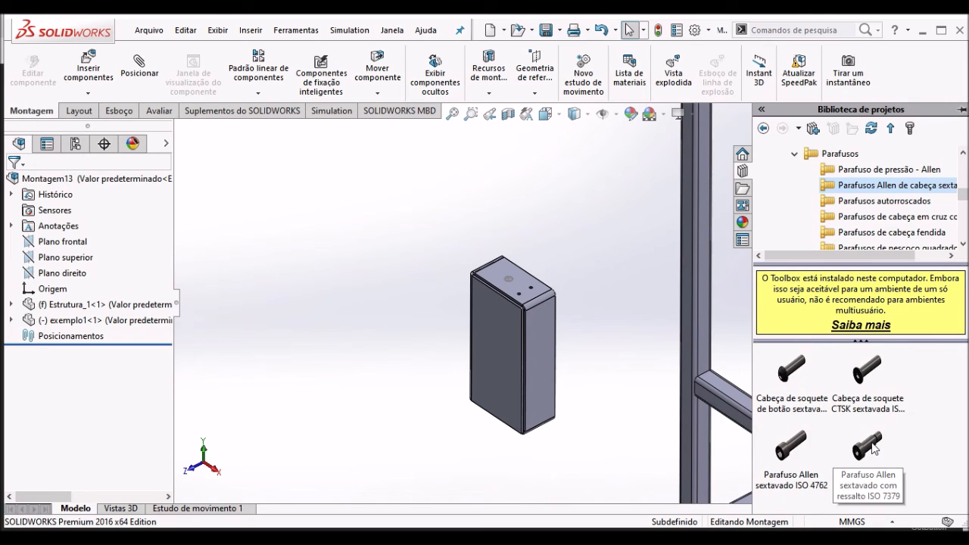
mouse_move(793, 454)
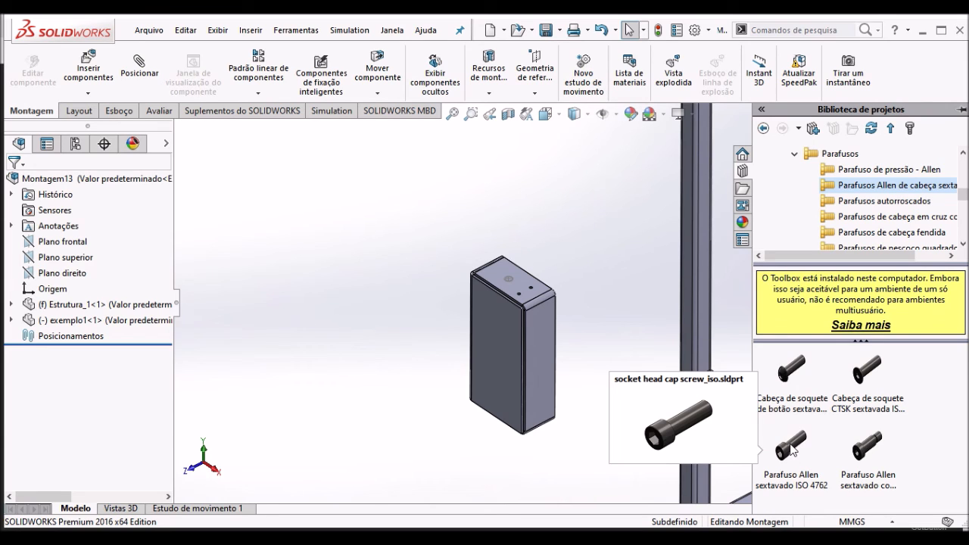
drag(792, 450, 543, 299)
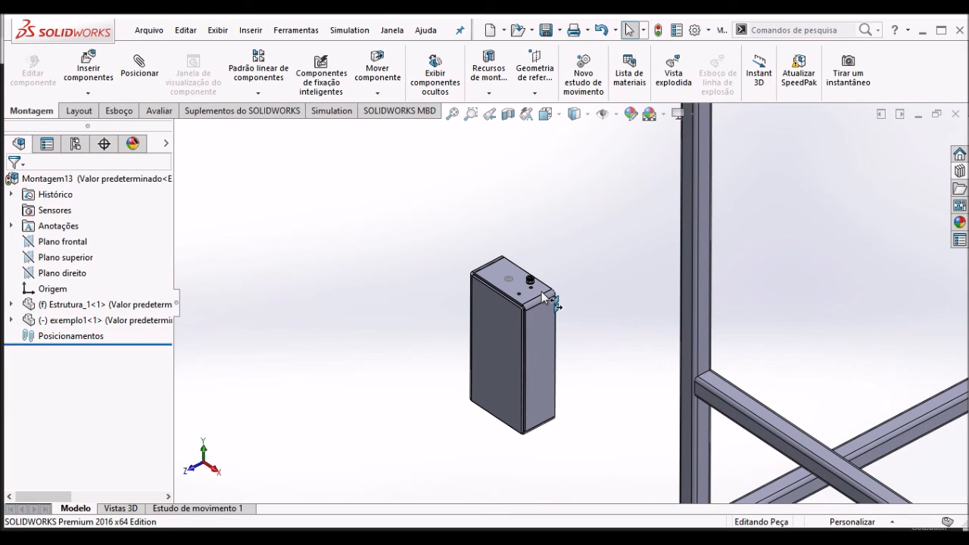
drag(543, 297, 543, 297)
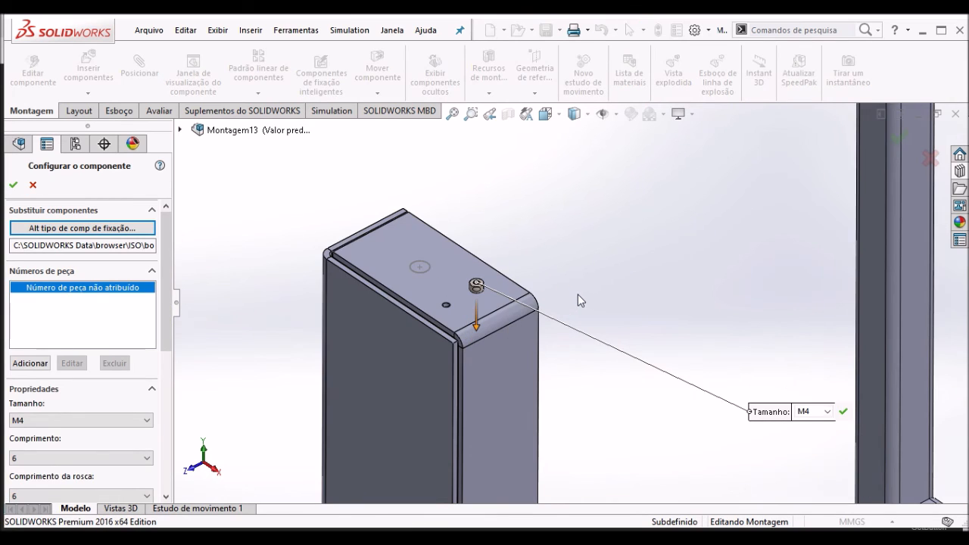
- Stretch the M4 screw to a length of 25 mm with its length arrow, viewing the inside of the box
scroll(521, 330, up, 3)
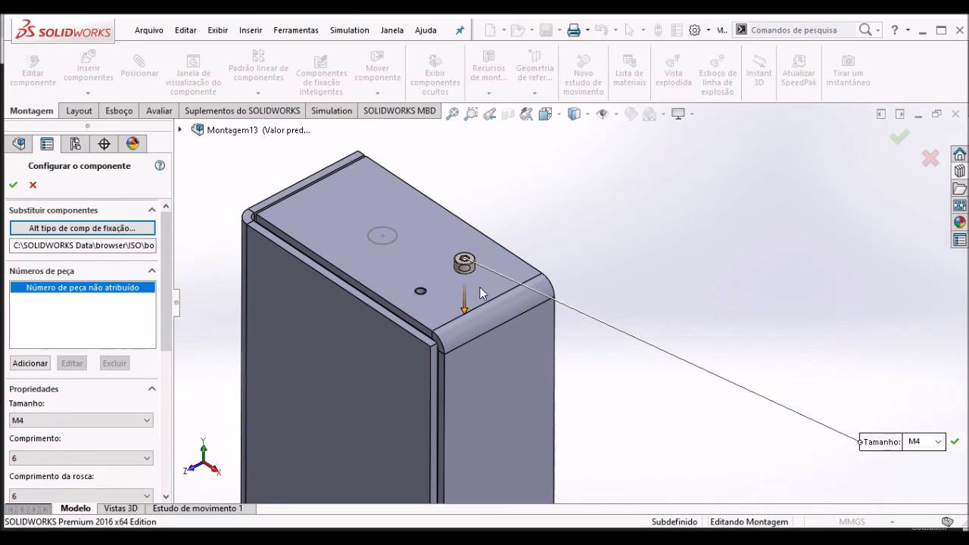
middle_drag(470, 281, 471, 334)
scroll(472, 334, up, 4)
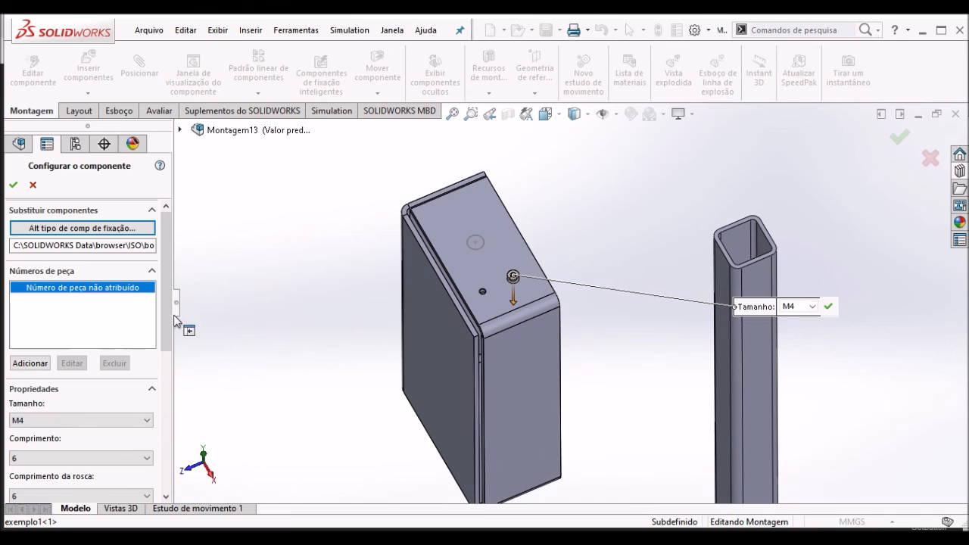
scroll(167, 317, down, 3)
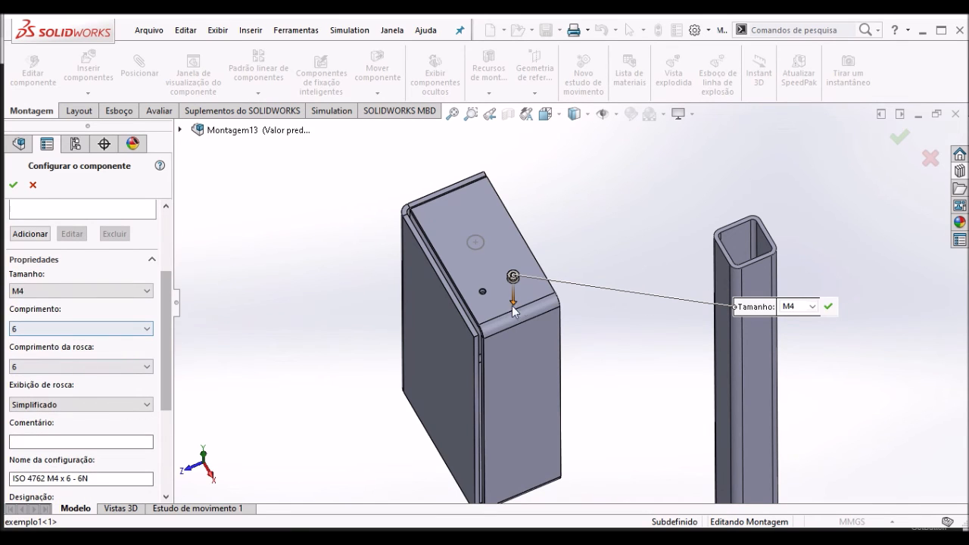
scroll(513, 310, up, 3)
middle_drag(501, 318, 441, 373)
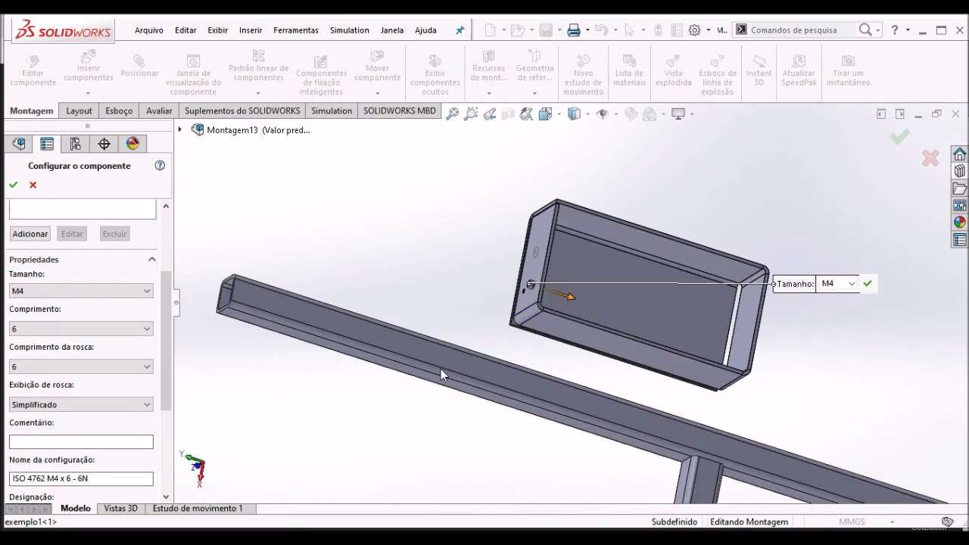
drag(570, 296, 590, 308)
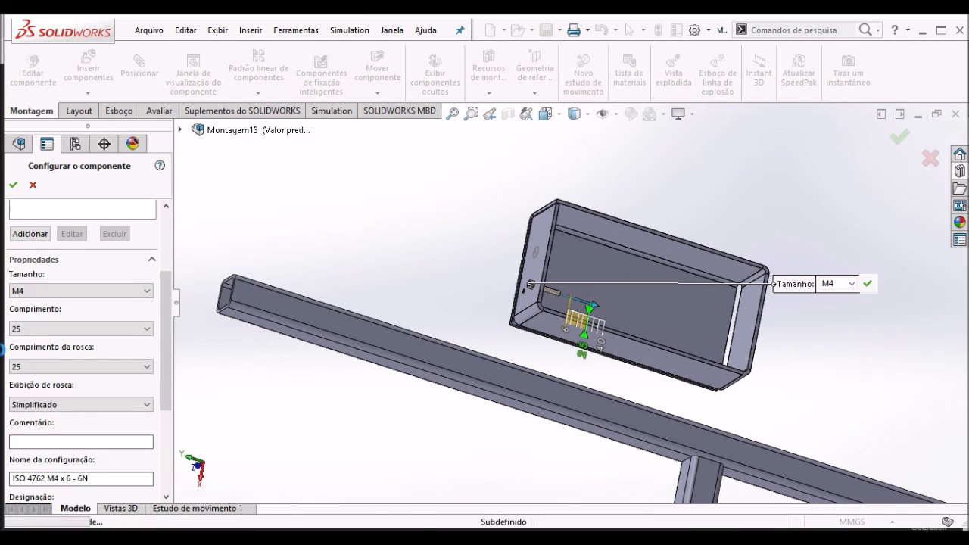
- Set the M4 screw's length to 16 mm and accept its configuration
click(61, 330)
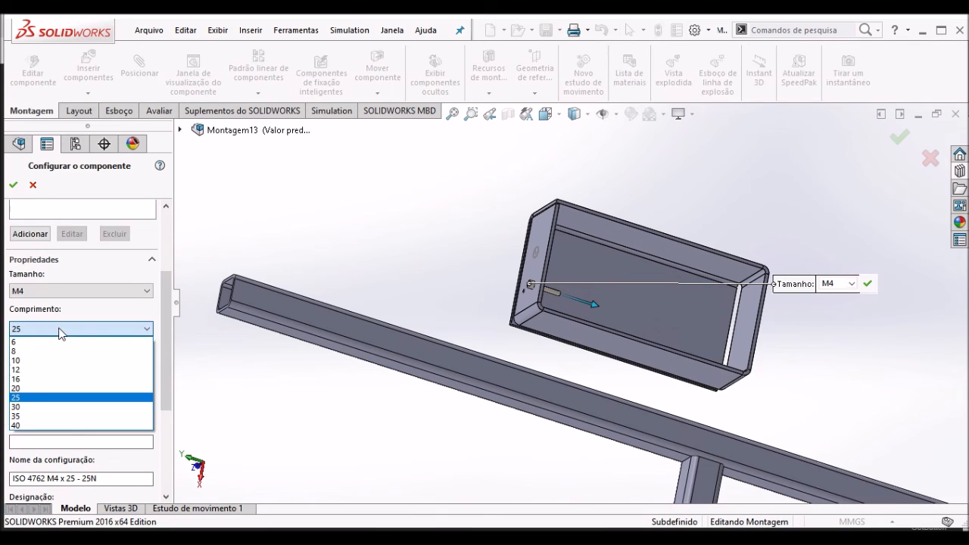
click(32, 378)
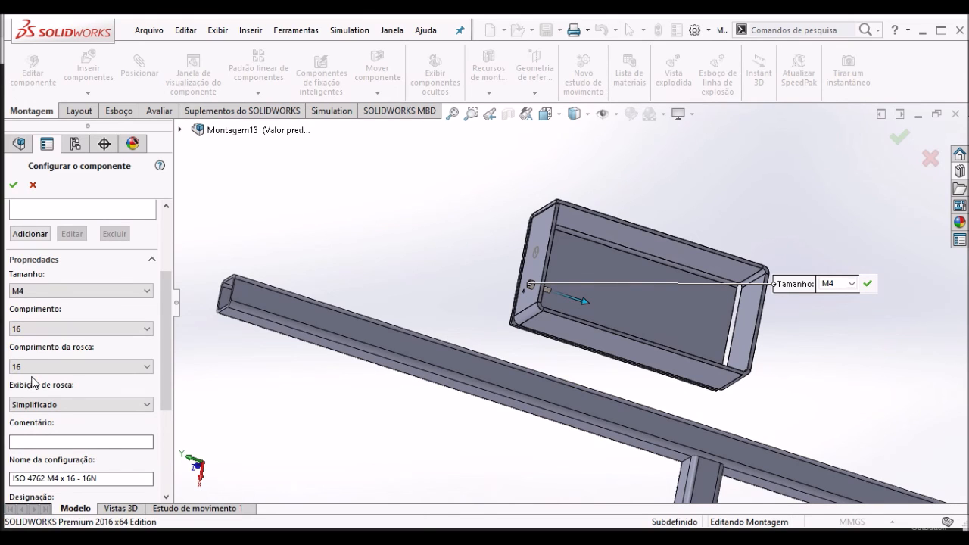
click(14, 185)
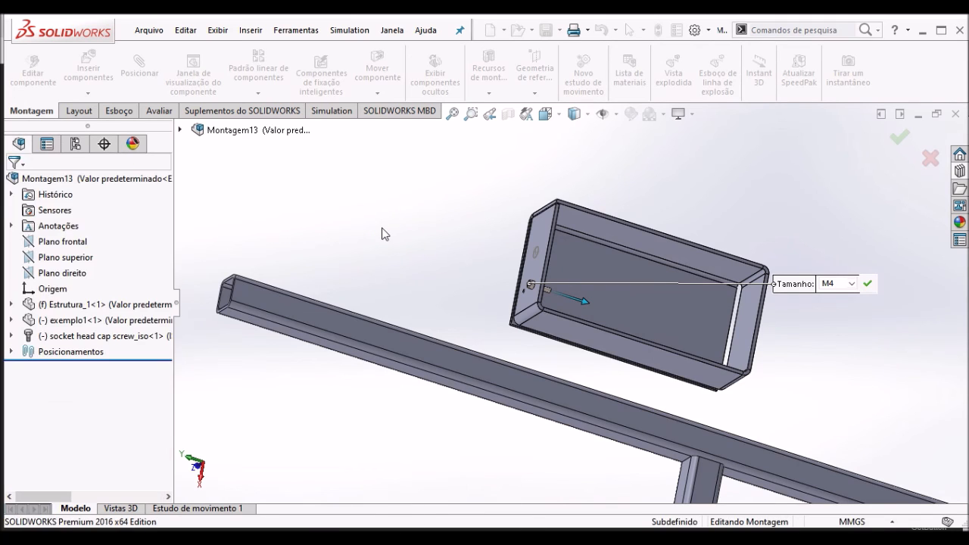
- Place a second copy of the M4 screw in the other tapped hole and finish inserting components
scroll(526, 301, down, 2)
middle_drag(470, 260, 489, 299)
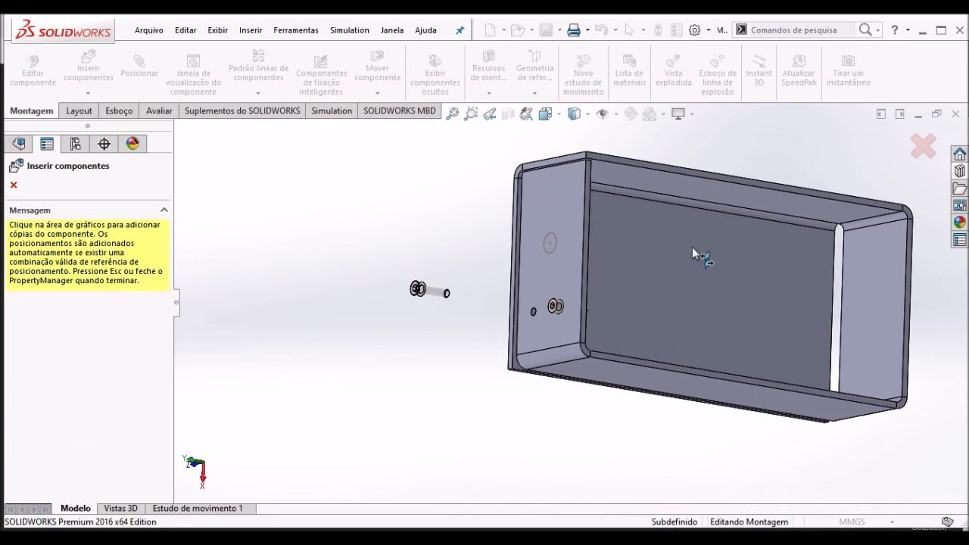
scroll(494, 305, down, 5)
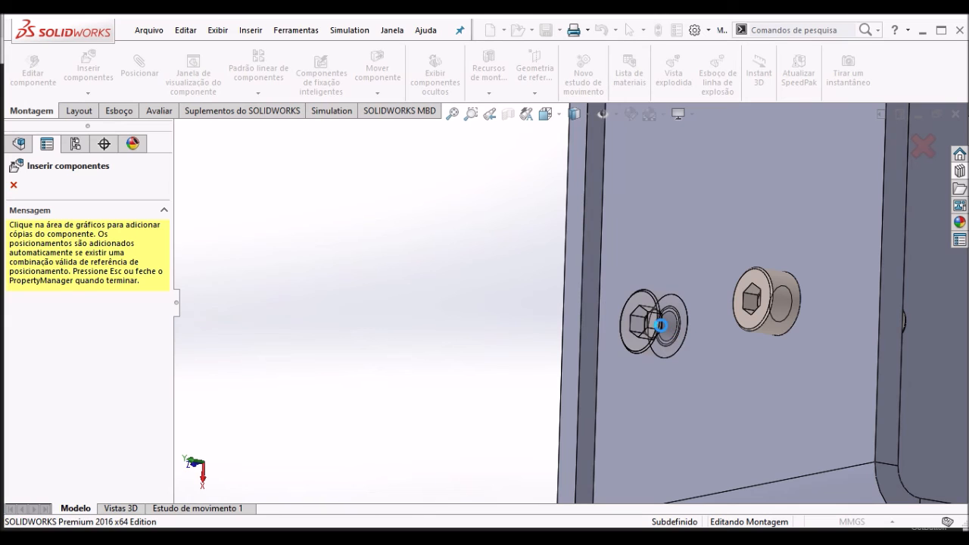
click(661, 325)
scroll(454, 302, up, 3)
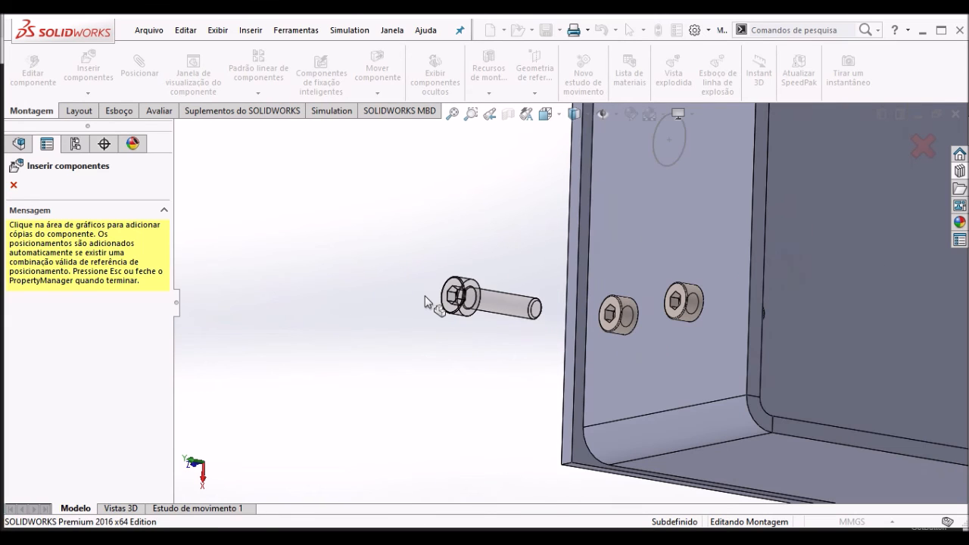
key(Escape)
- Examine the concentric and coincident mates that hold the two screws, including the faces used by Coincidente2
middle_drag(665, 320, 642, 316)
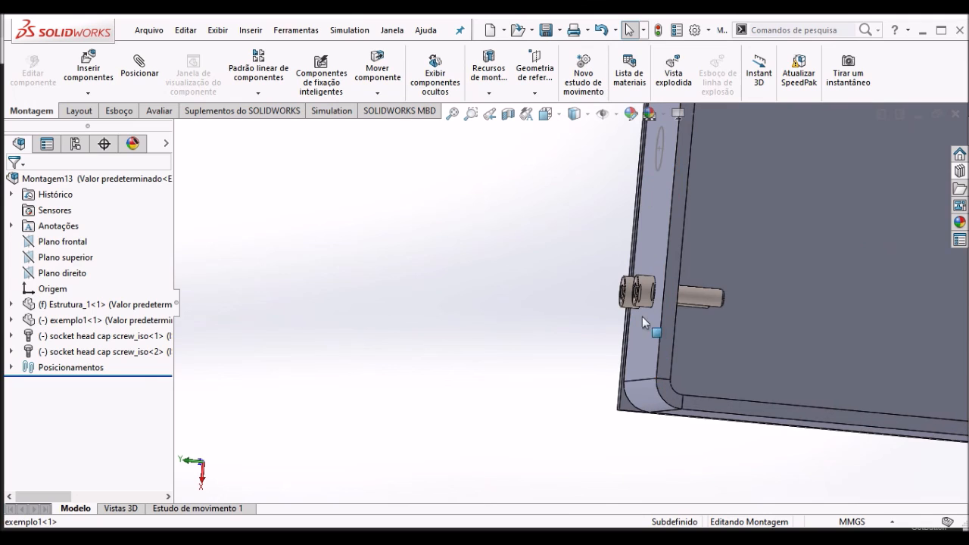
click(11, 367)
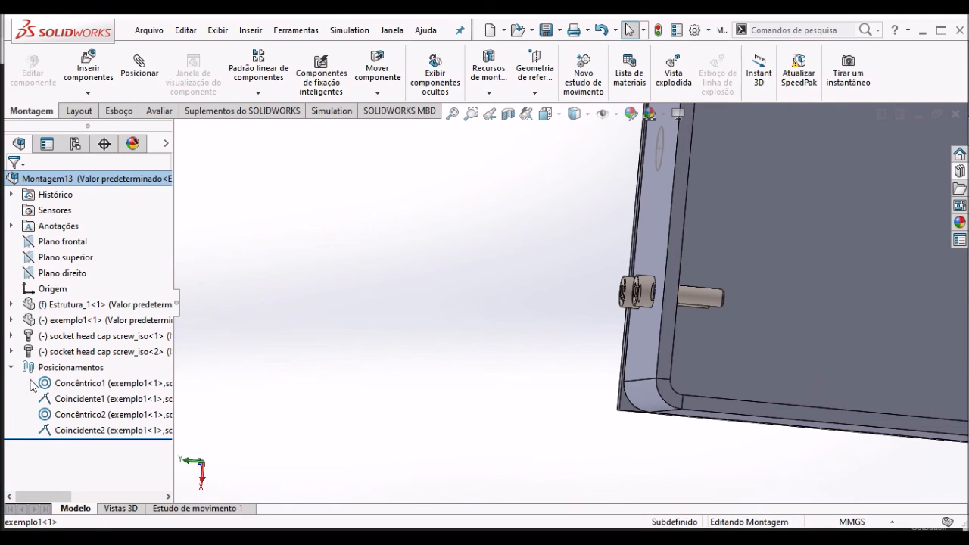
click(76, 427)
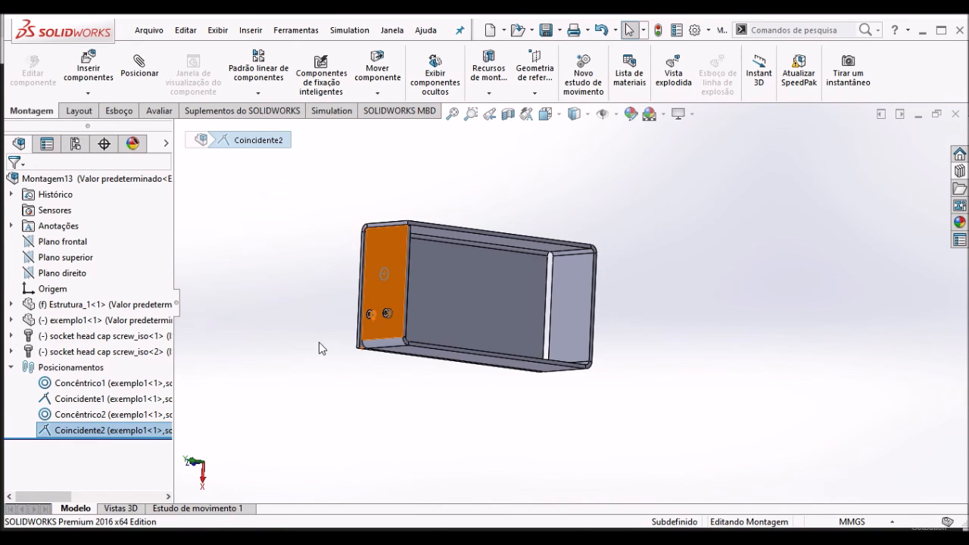
middle_drag(392, 352, 274, 345)
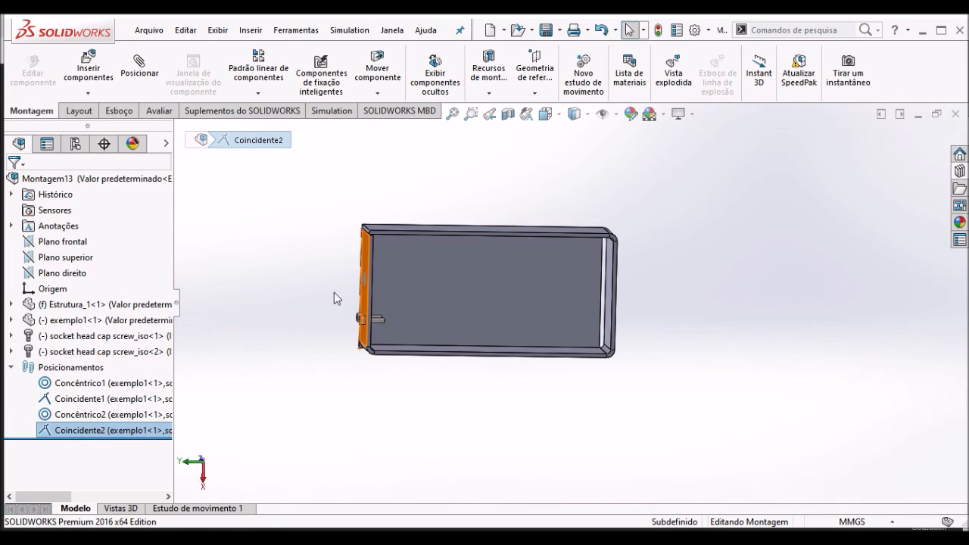
scroll(352, 305, down, 8)
middle_drag(446, 325, 382, 335)
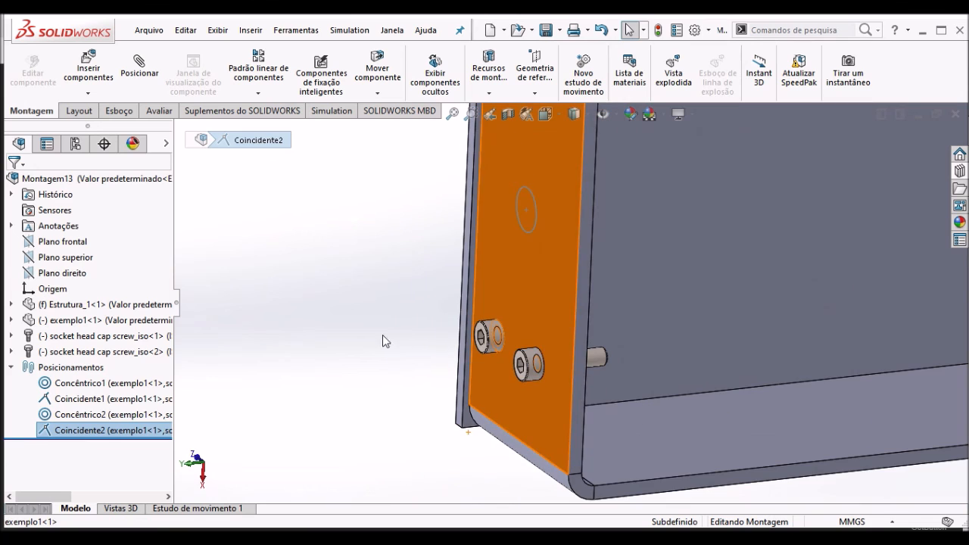
- Try to move the second screw out of its hole to test how its mates constrain it
click(382, 334)
click(493, 333)
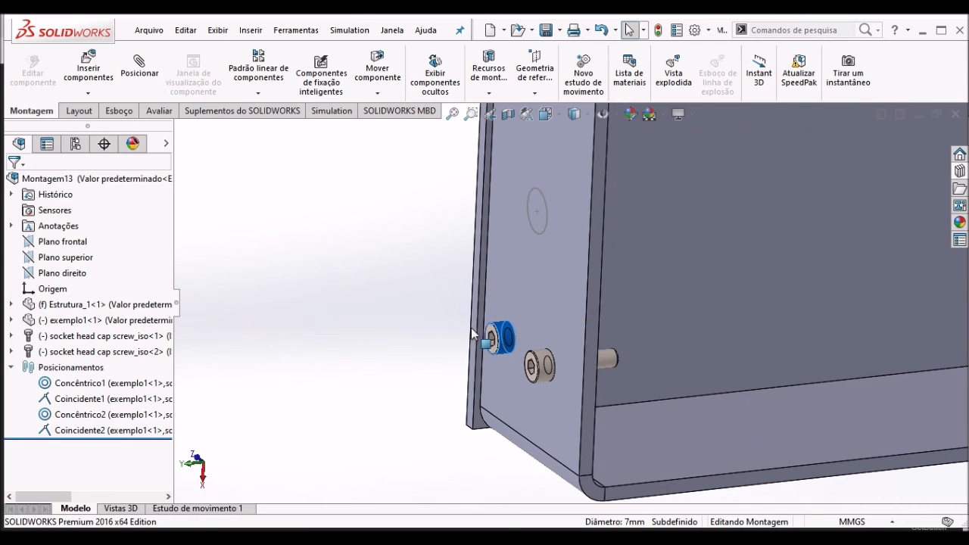
ctrl+middle_drag(494, 333, 428, 347)
drag(427, 338, 441, 332)
scroll(314, 331, up, 3)
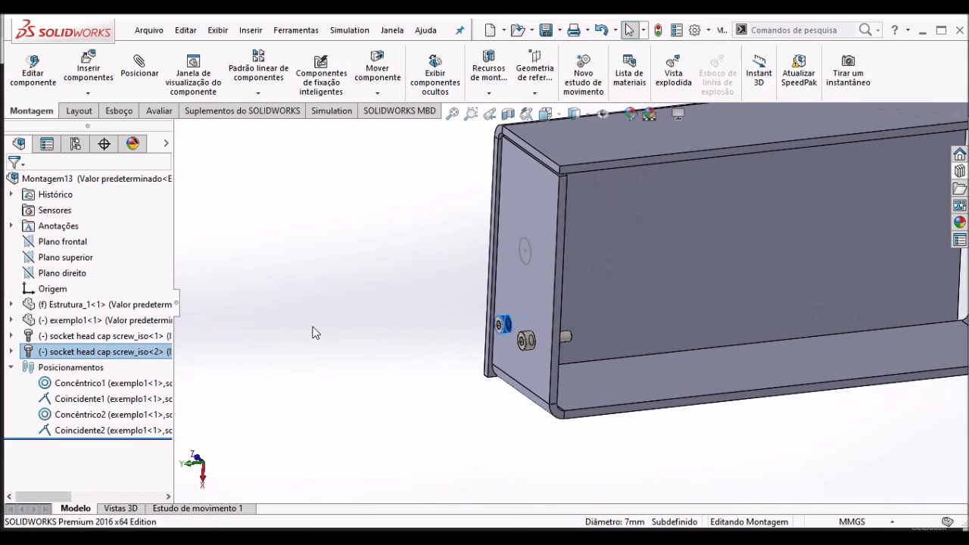
- Open the exemplo1 sheet metal part from the assembly in its own window
scroll(461, 331, up, 5)
middle_drag(461, 331, 515, 310)
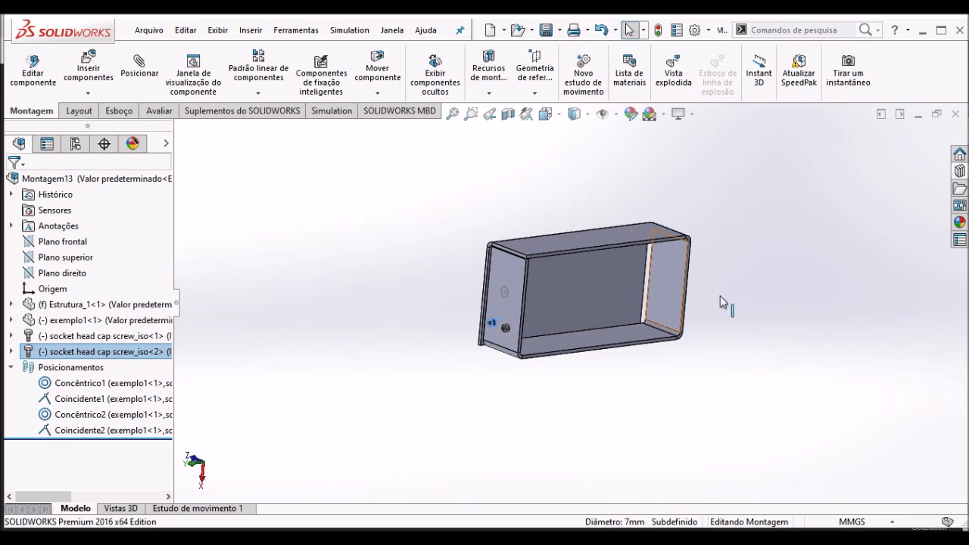
scroll(712, 294, down, 3)
middle_drag(257, 320, 233, 317)
scroll(233, 317, down, 3)
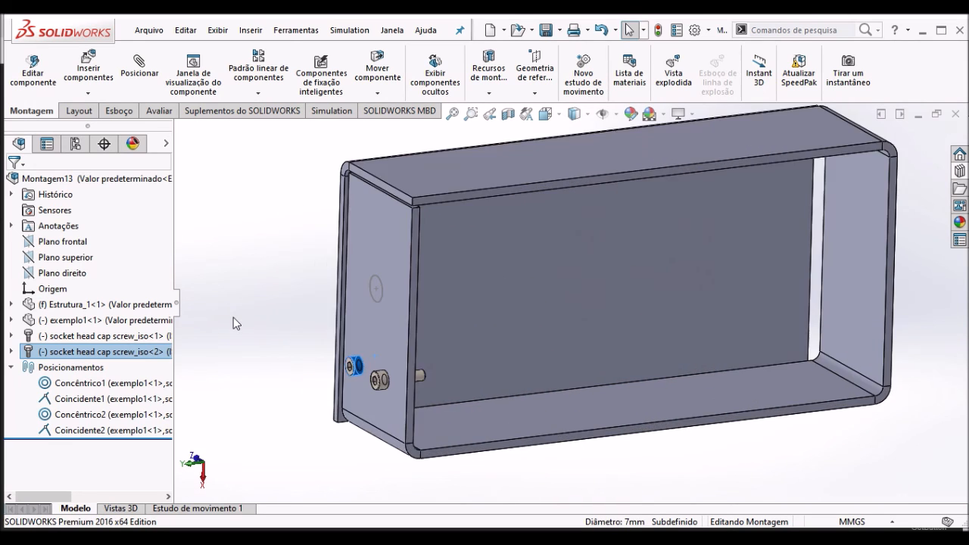
click(293, 355)
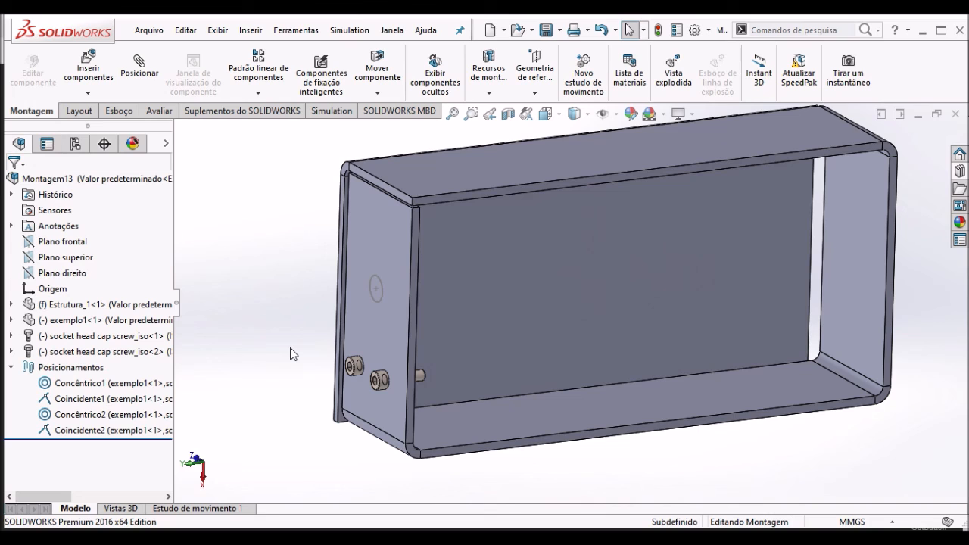
click(358, 313)
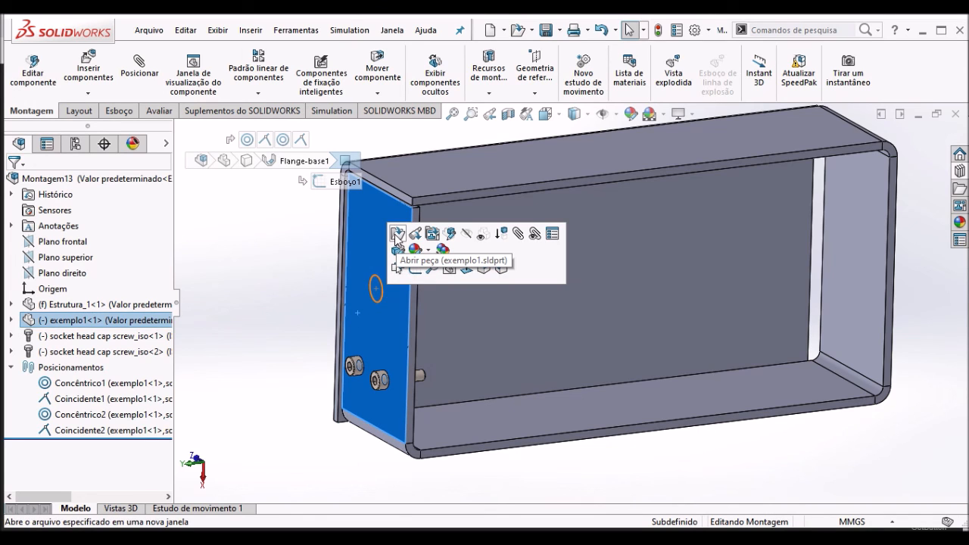
click(396, 236)
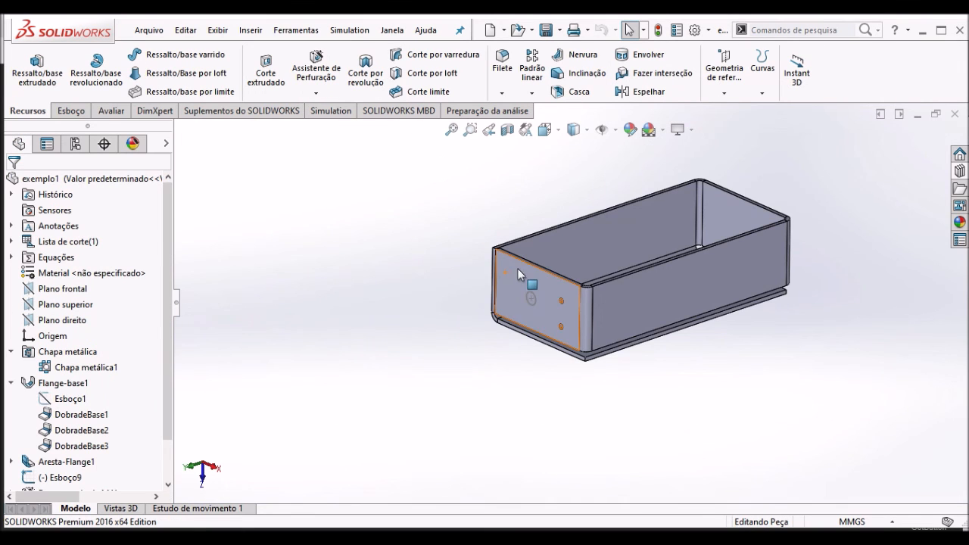
- Create a drawing from the part on a standard A3 (ISO) sheet with the sheet format displayed
click(517, 268)
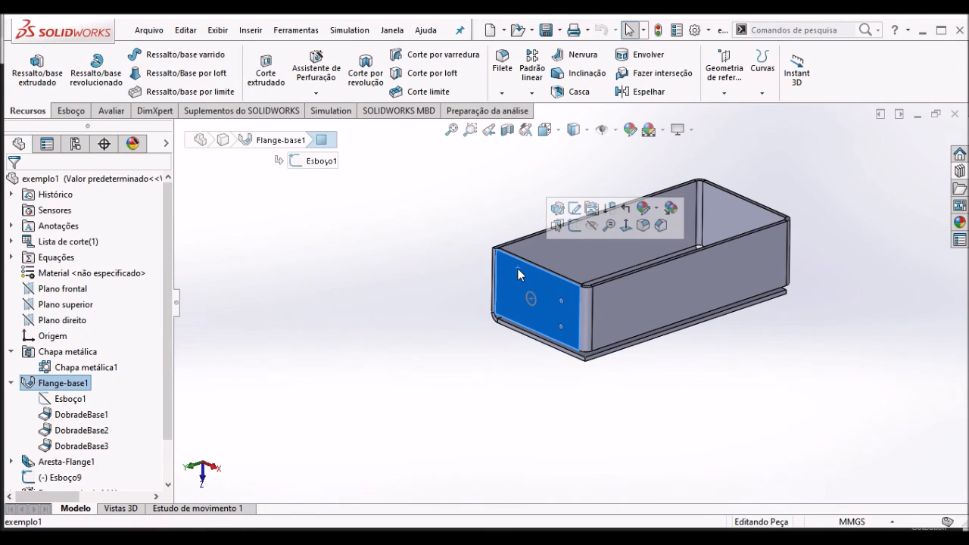
click(149, 30)
click(203, 130)
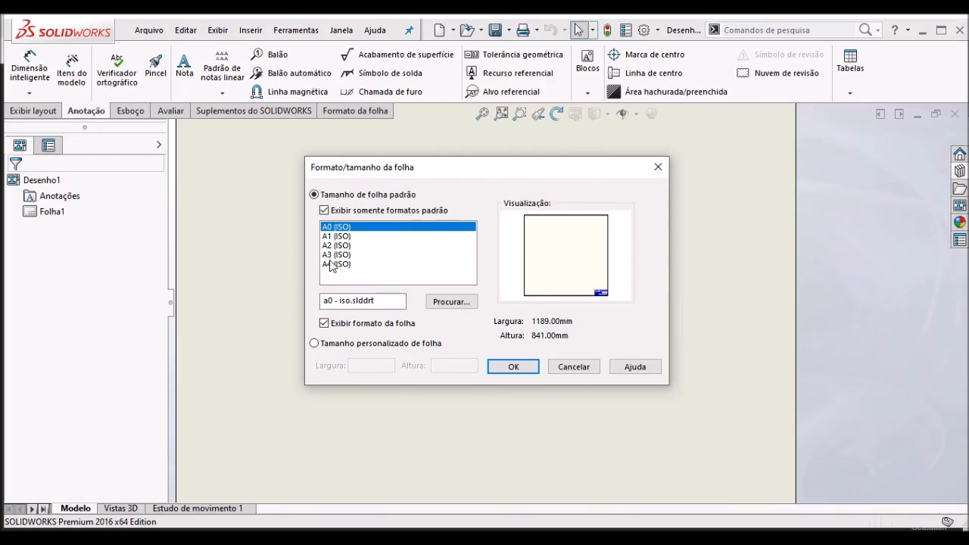
click(336, 265)
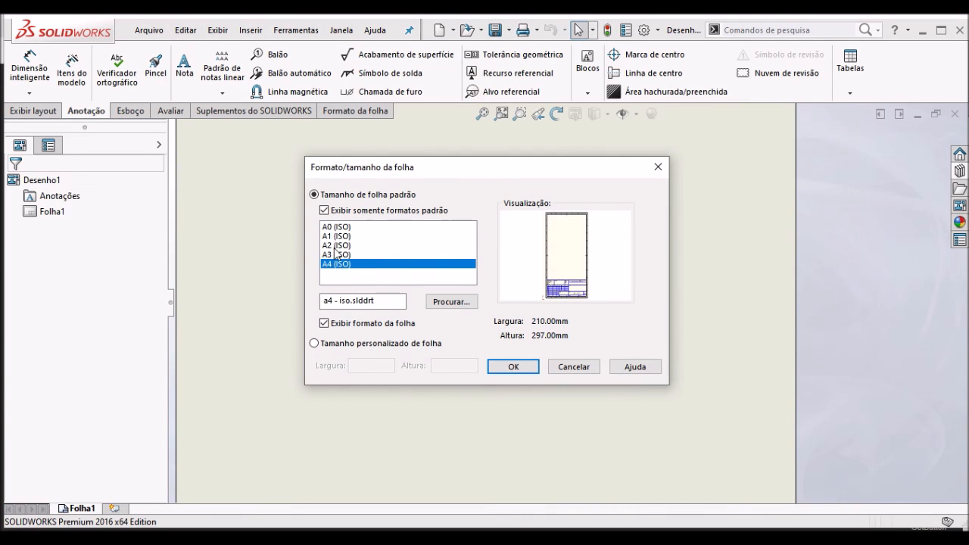
click(337, 254)
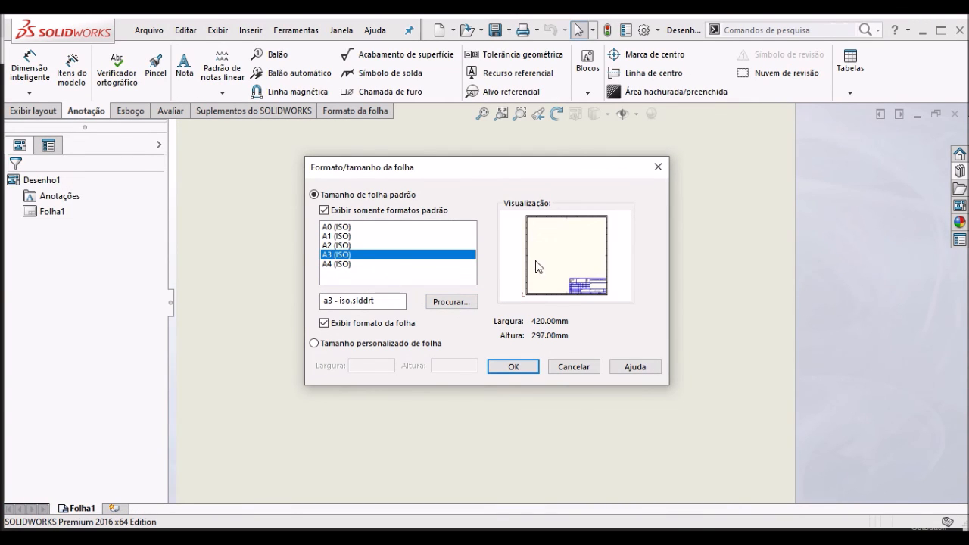
click(520, 369)
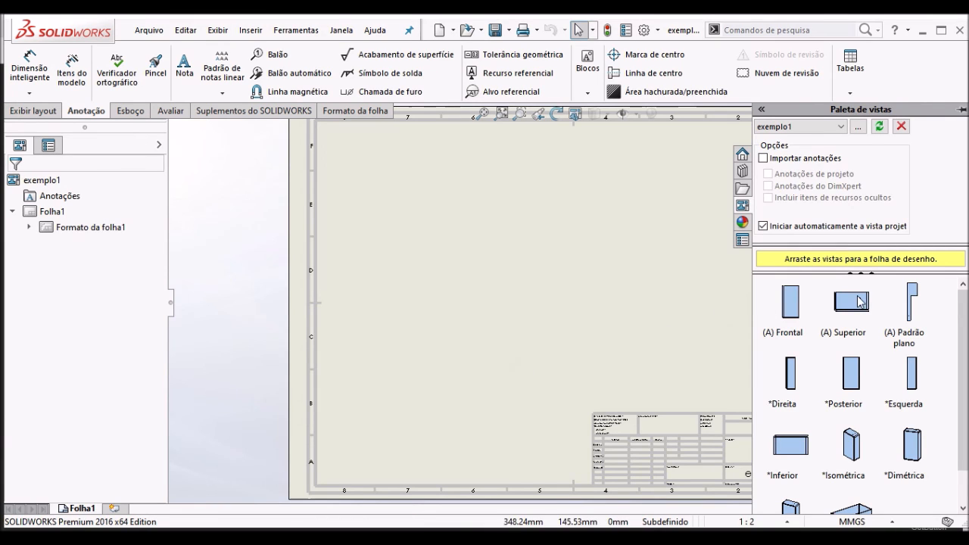
- Place the Superior view on the sheet with a projected view beside it, and move the hole view nearer the sheet edge
click(858, 304)
drag(821, 301, 413, 233)
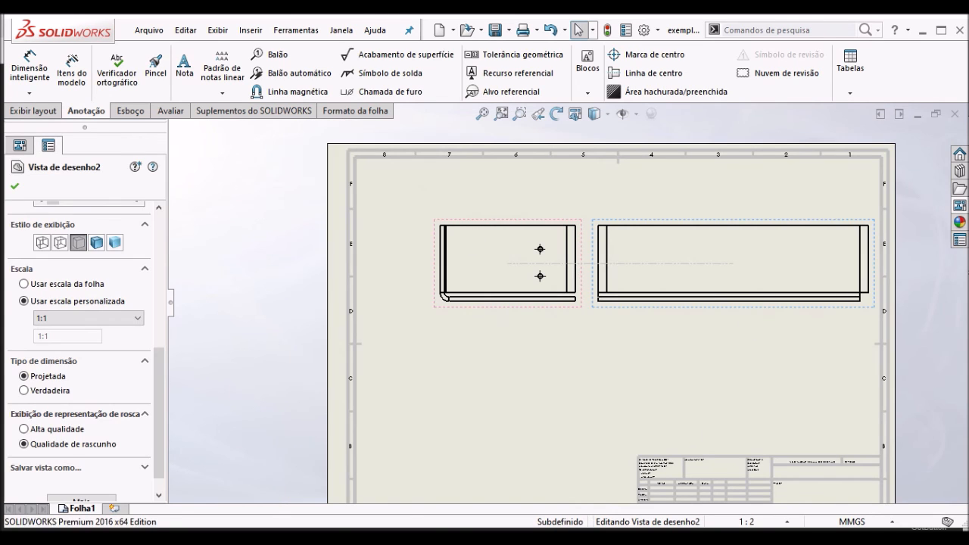
click(504, 320)
drag(508, 320, 454, 341)
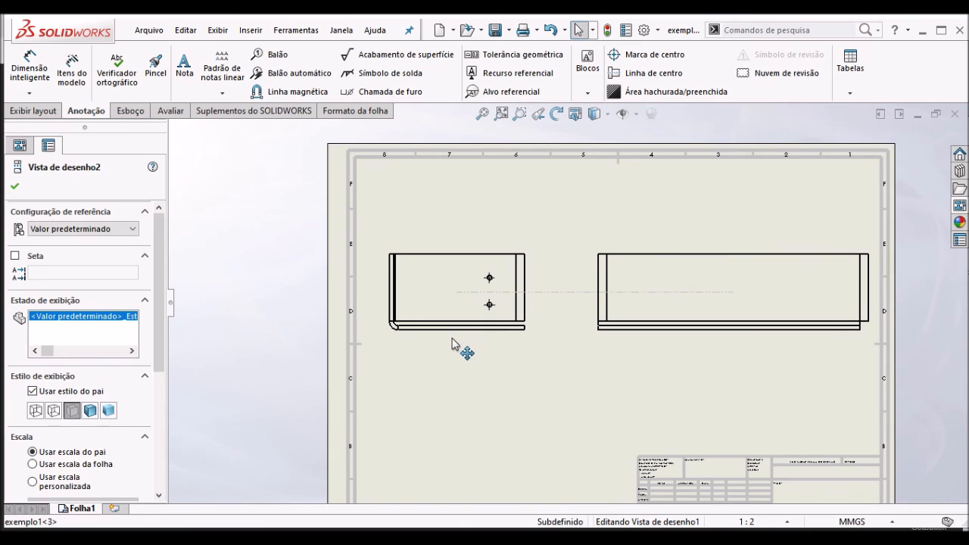
click(530, 280)
scroll(500, 288, down, 2)
scroll(485, 291, down, 6)
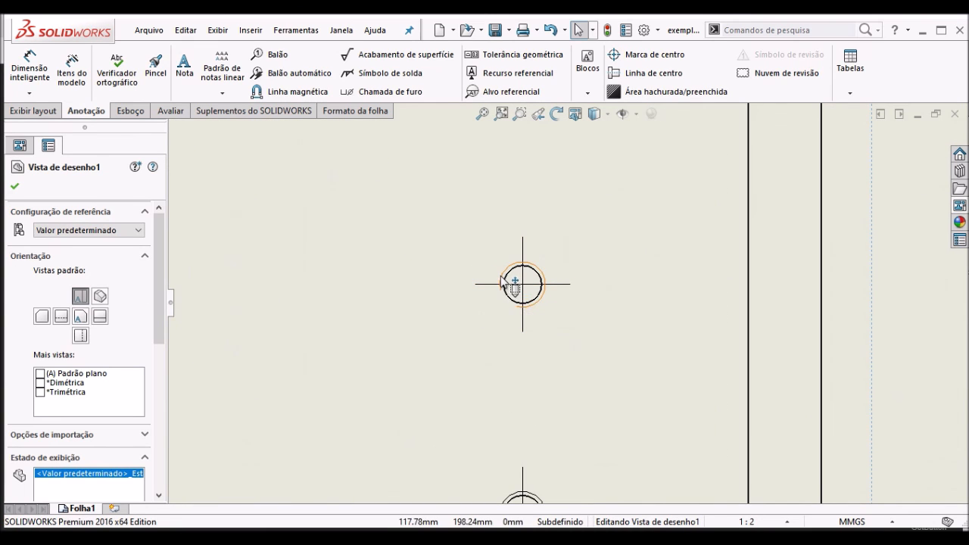
scroll(435, 272, up, 8)
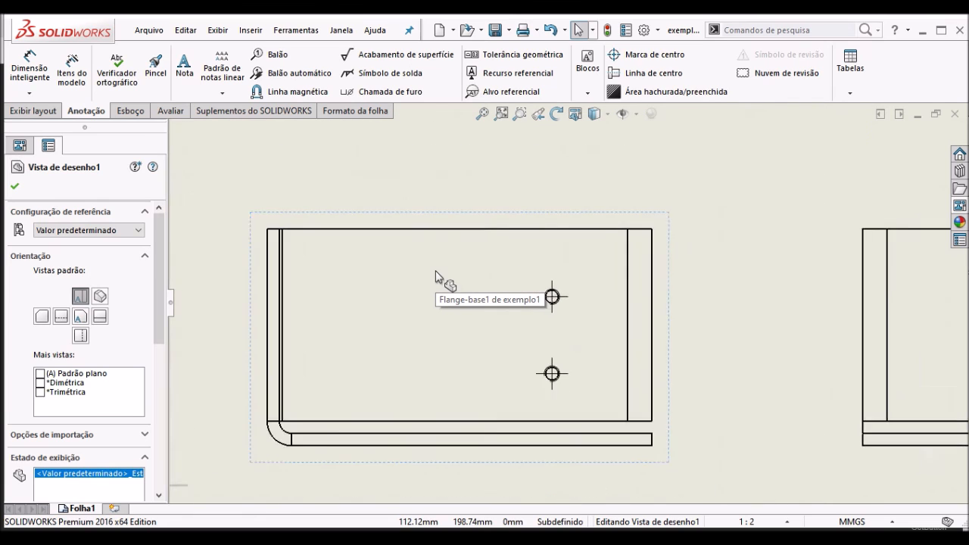
- Add a hole callout to the upper M4 tapped hole, placing its text above the view
click(454, 209)
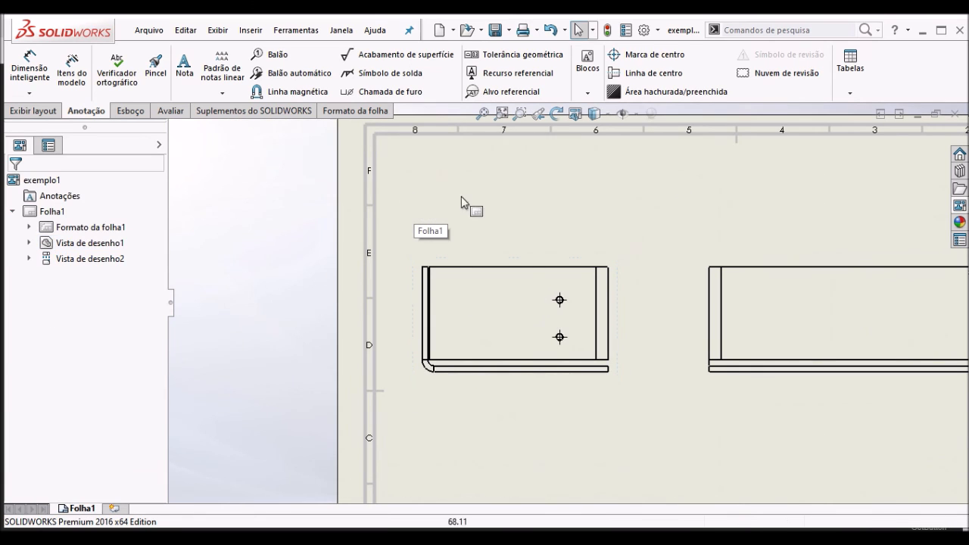
click(386, 92)
scroll(598, 318, down, 2)
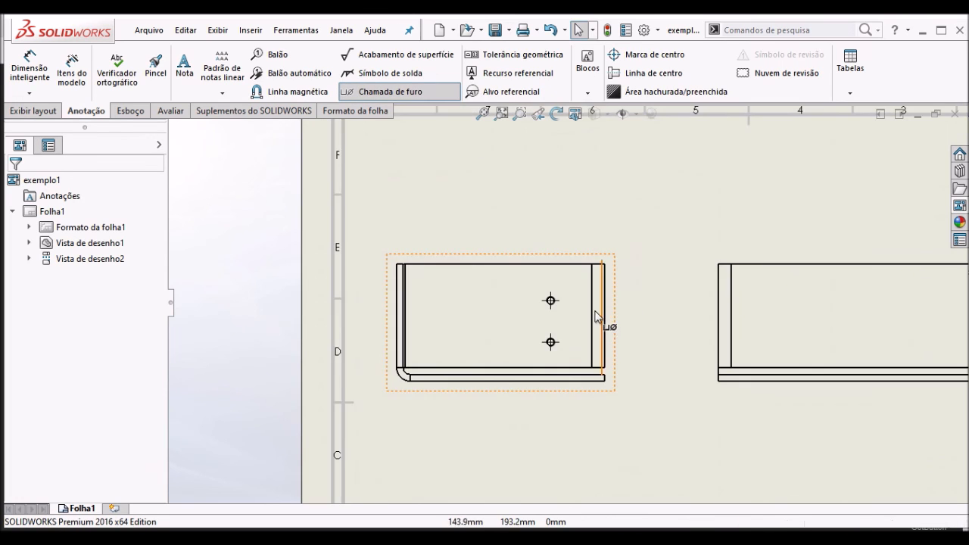
scroll(593, 317, down, 1)
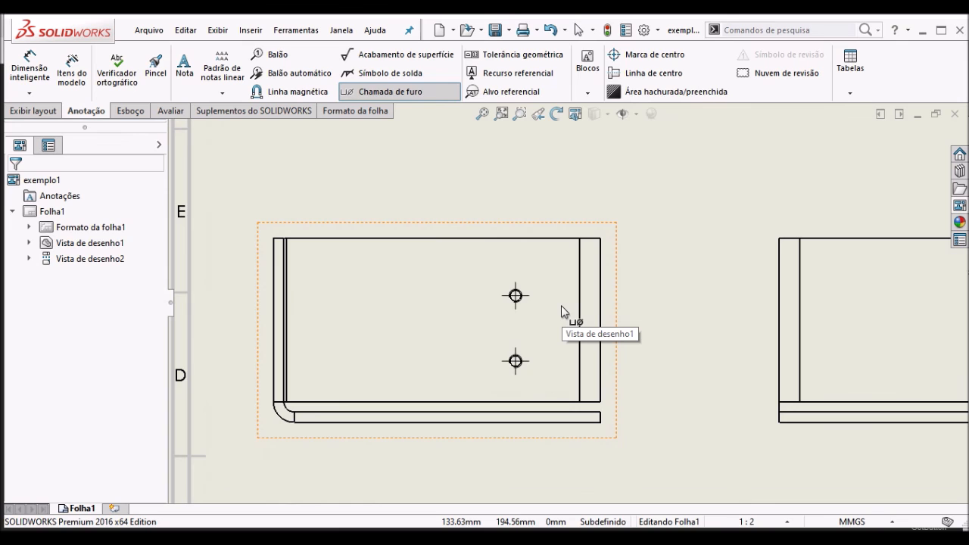
scroll(560, 305, down, 1)
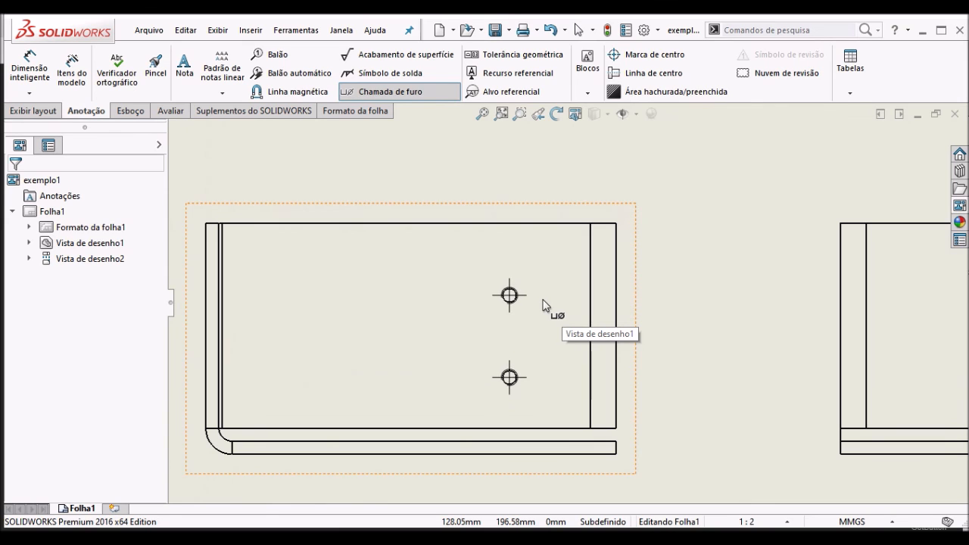
scroll(542, 305, down, 1)
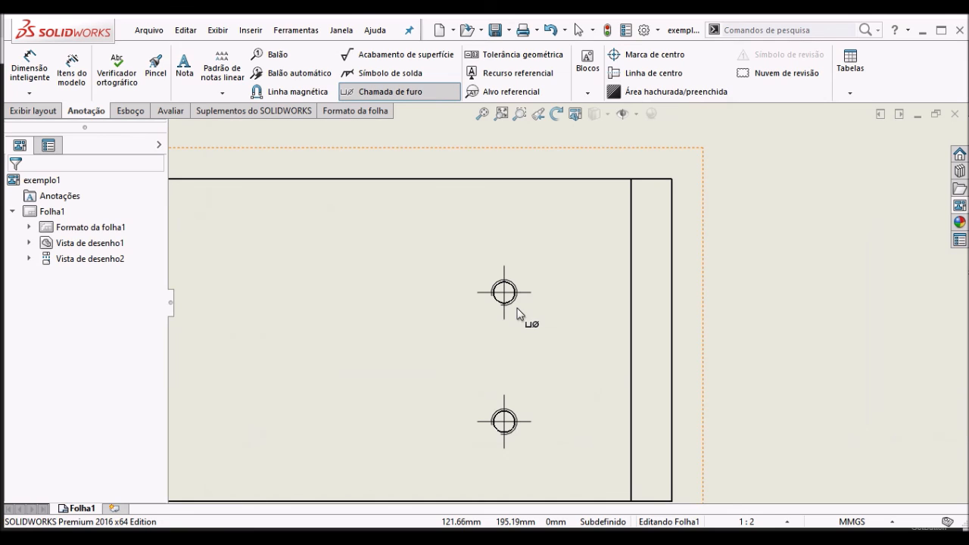
click(540, 274)
scroll(551, 258, up, 2)
click(644, 146)
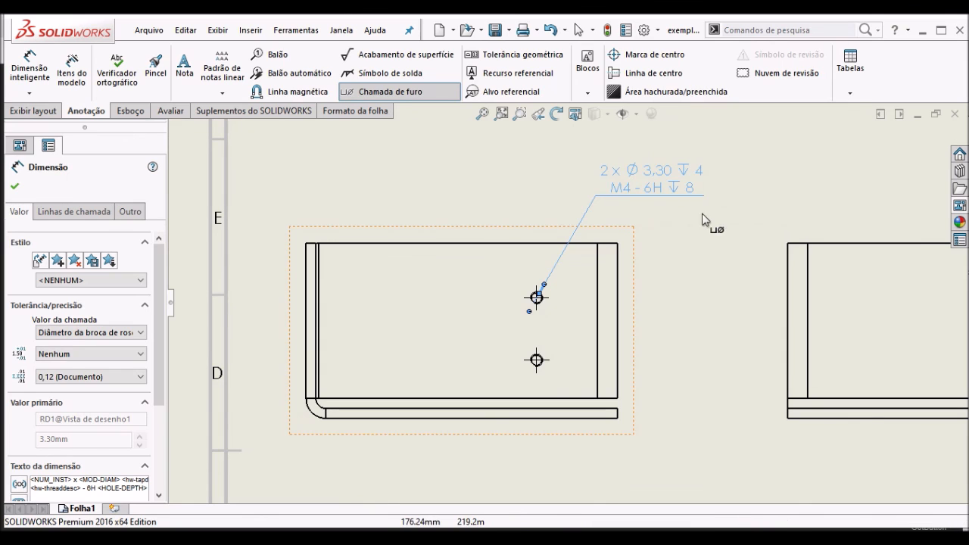
scroll(688, 175, down, 2)
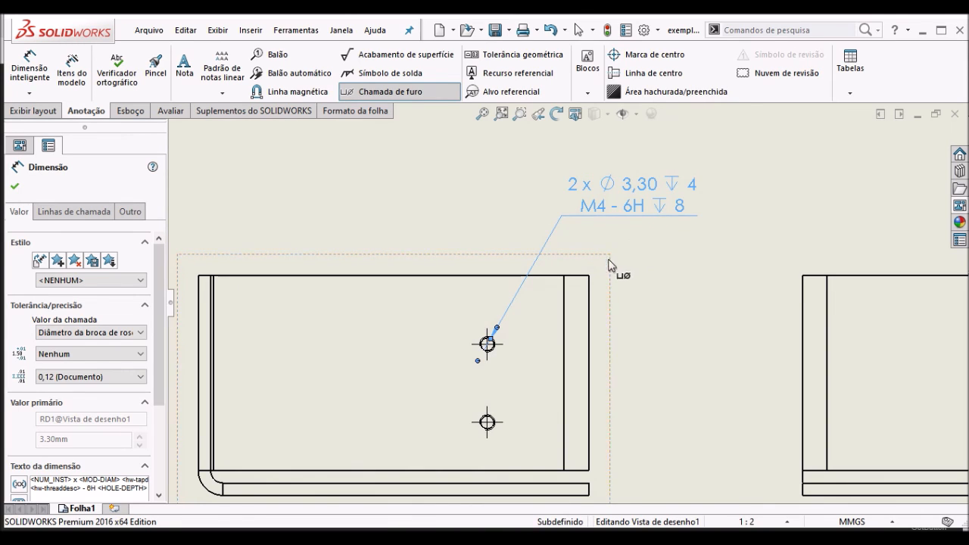
scroll(515, 386, down, 3)
scroll(512, 339, up, 3)
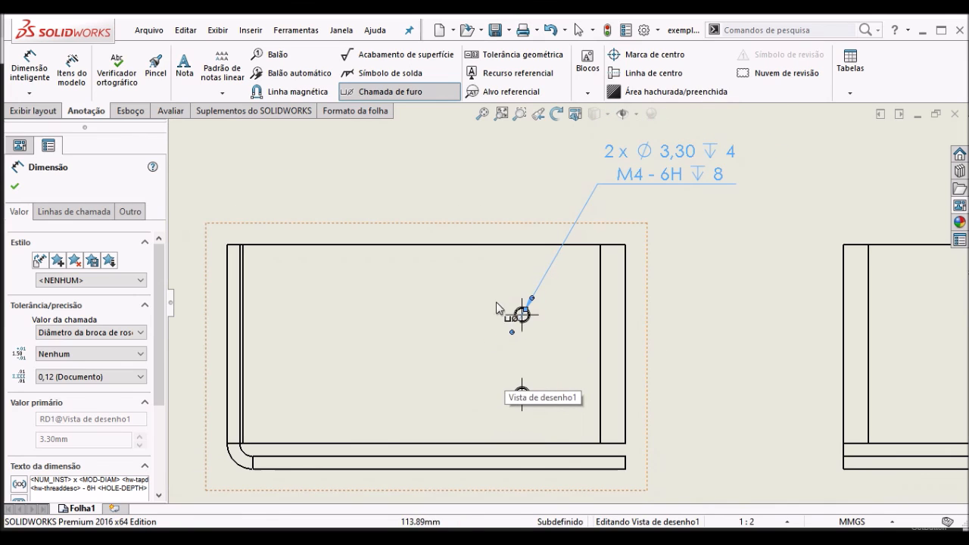
key(Escape)
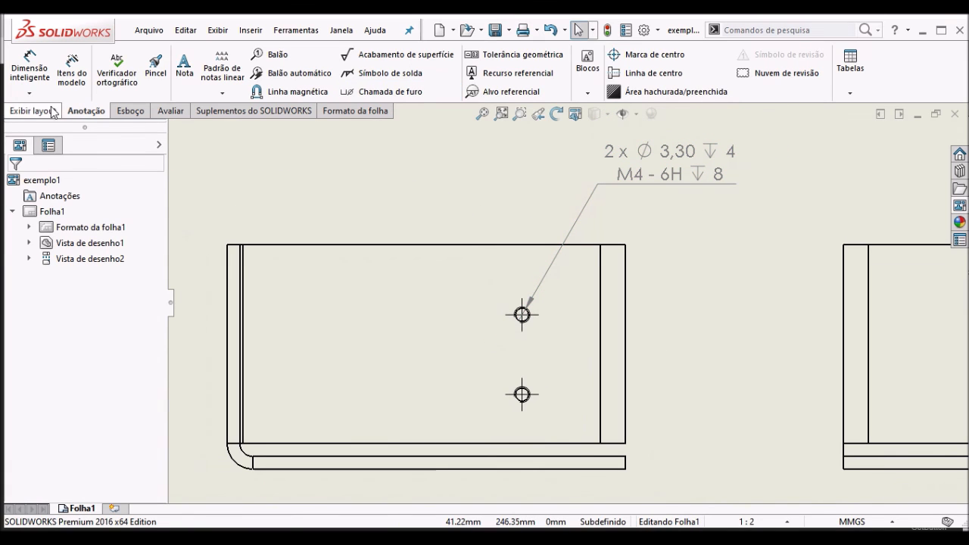
- Try to dimension the upper tapped hole's diameter with Smart Dimension
click(129, 111)
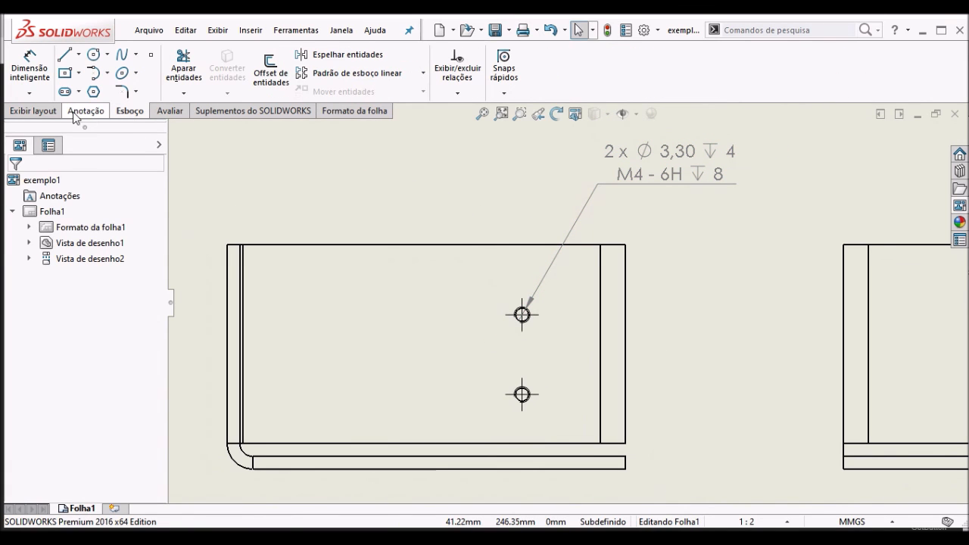
click(30, 70)
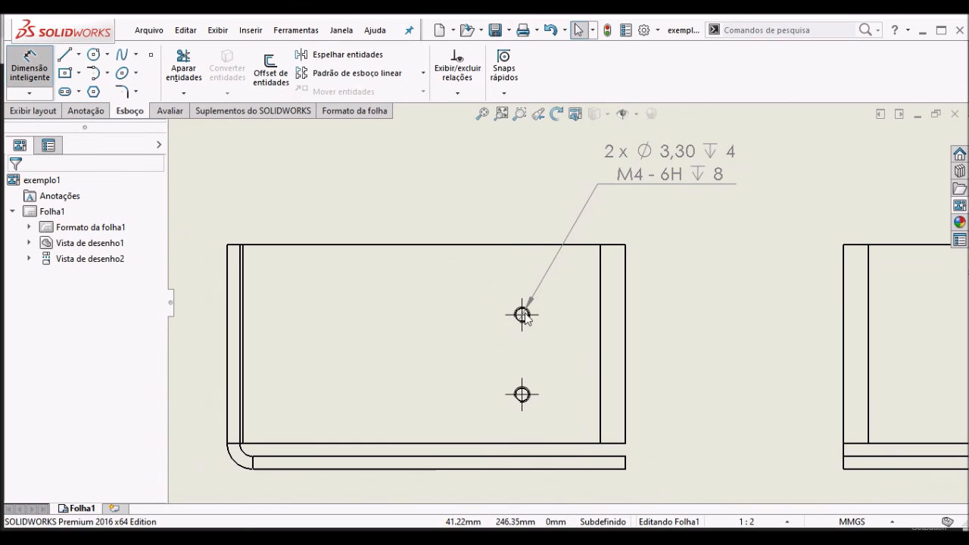
scroll(552, 326, down, 10)
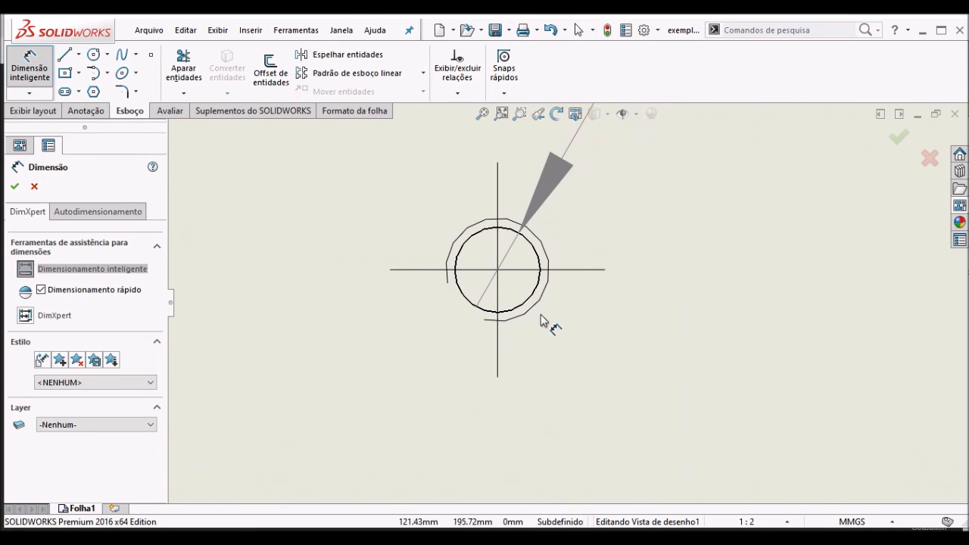
click(529, 300)
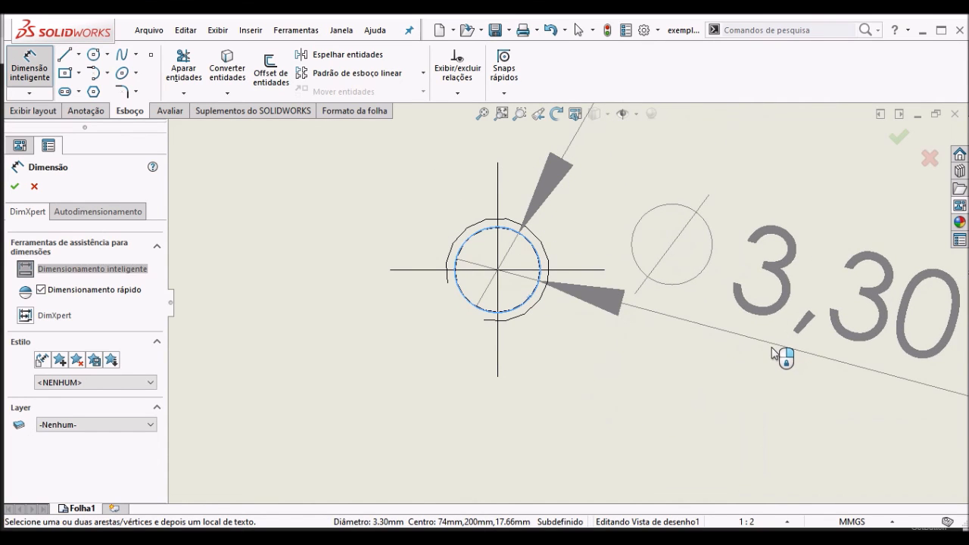
key(Escape)
scroll(626, 337, up, 3)
scroll(627, 338, up, 2)
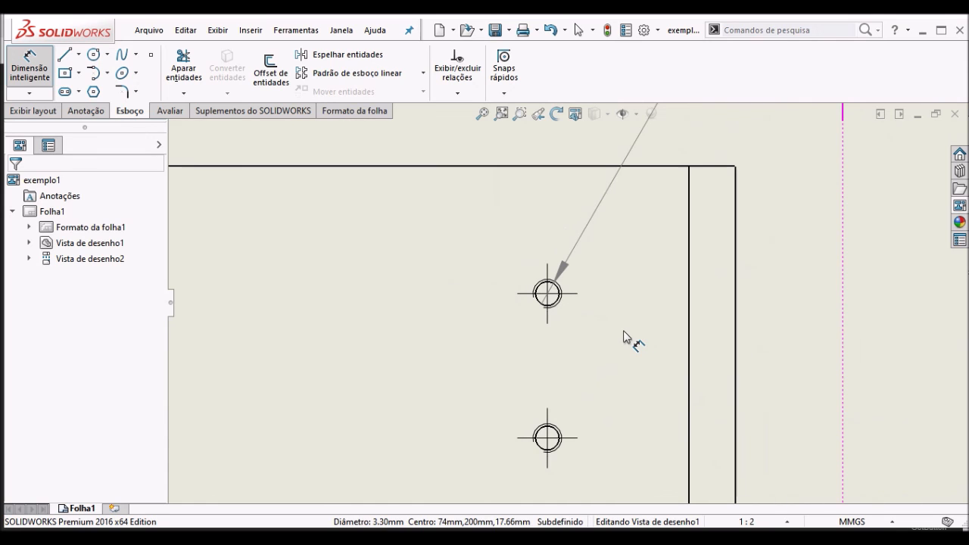
scroll(595, 322, up, 5)
mouse_move(590, 320)
middle_down()
mouse_move(578, 335)
mouse_move(588, 305)
mouse_move(513, 315)
middle_up()
key(Return)
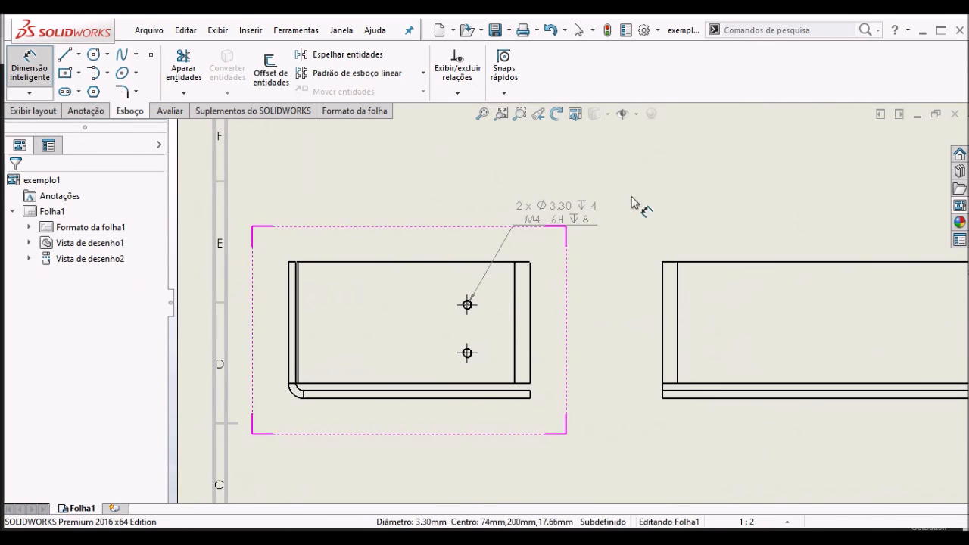